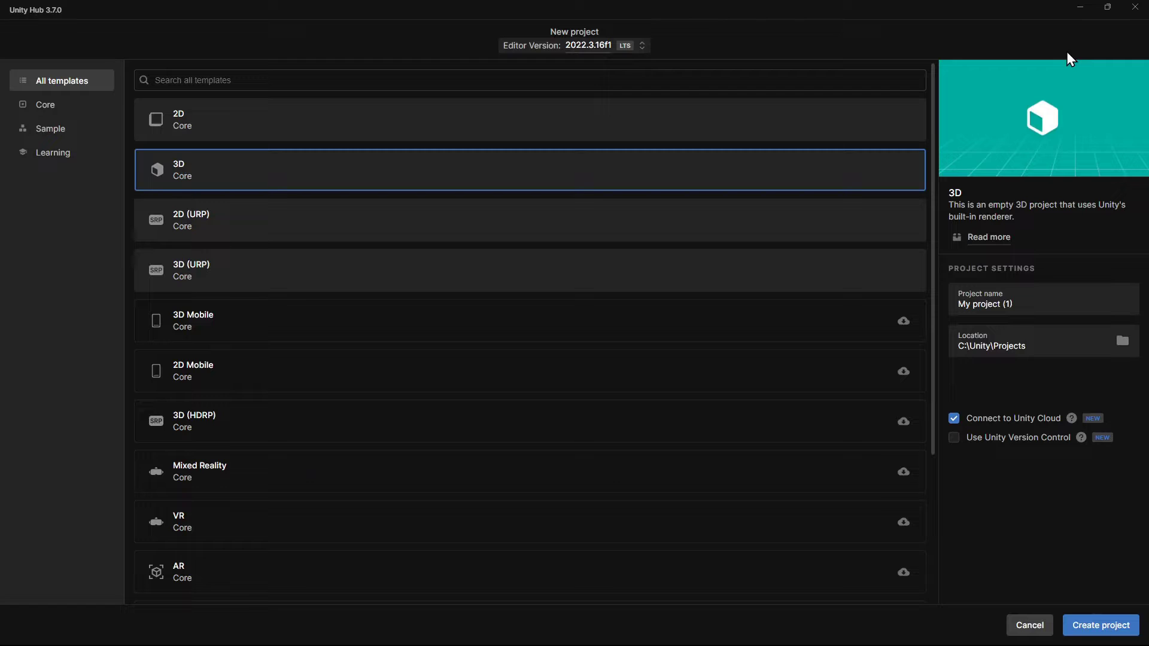
- Create a new project named Lighting from the 3D (URP) template
{"action": "left_click", "coordinate": [727, 264]}
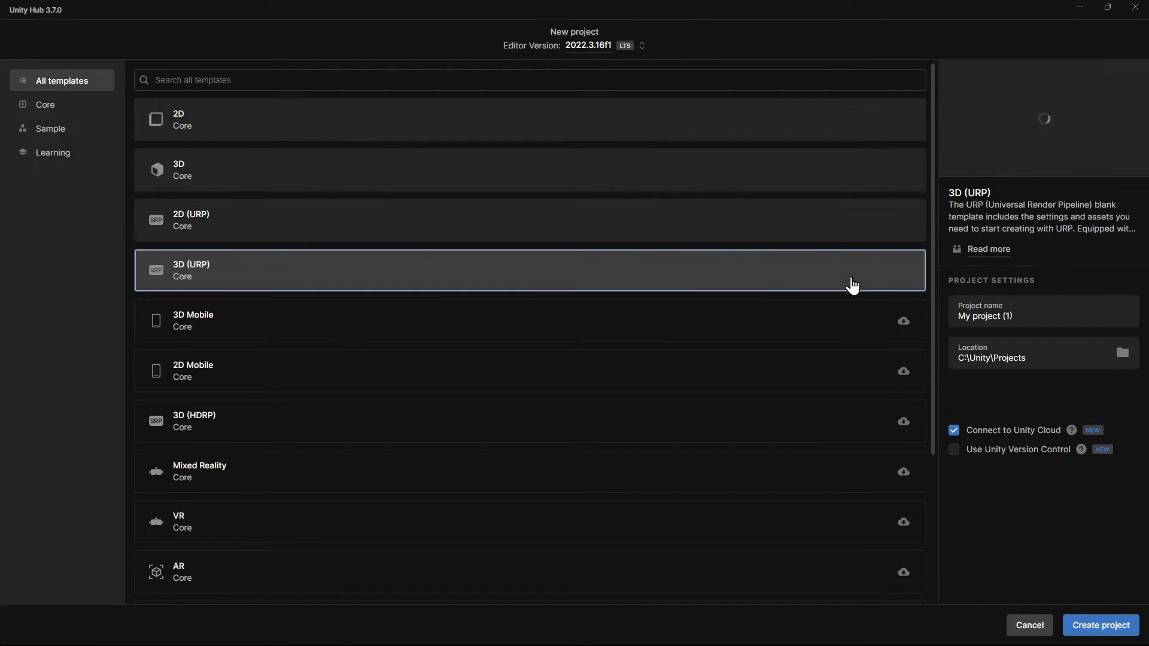
{"action": "triple_click", "coordinate": [1049, 307]}
{"action": "type", "text": "Li"}
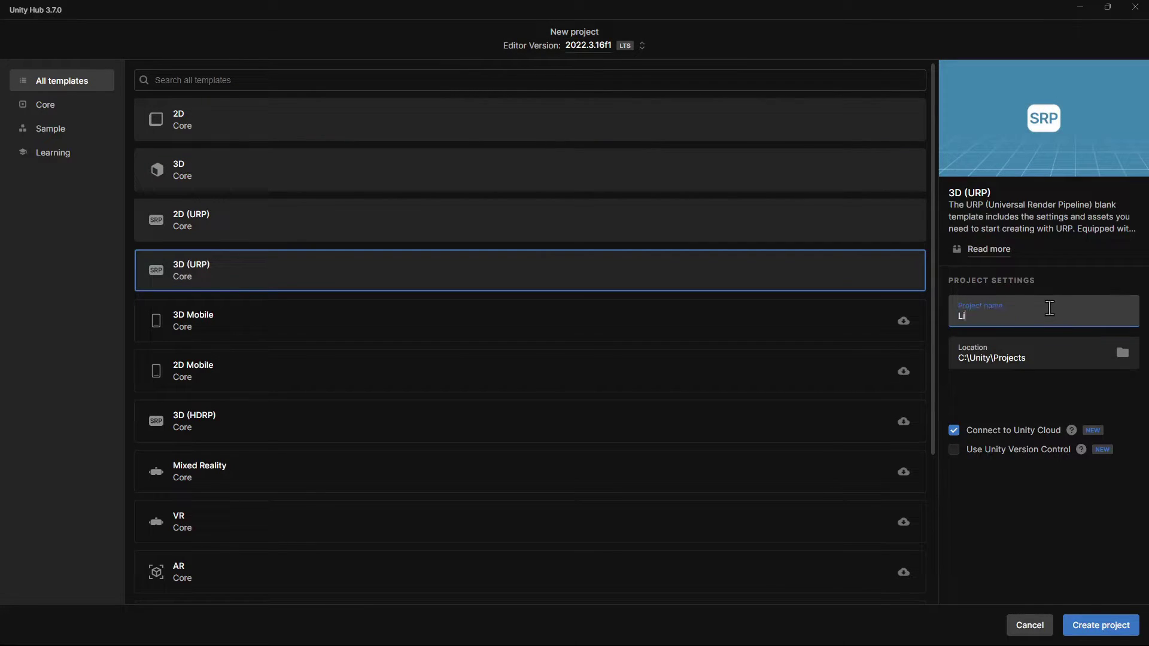
{"action": "type", "text": "ghting"}
{"action": "left_click", "coordinate": [1108, 624]}
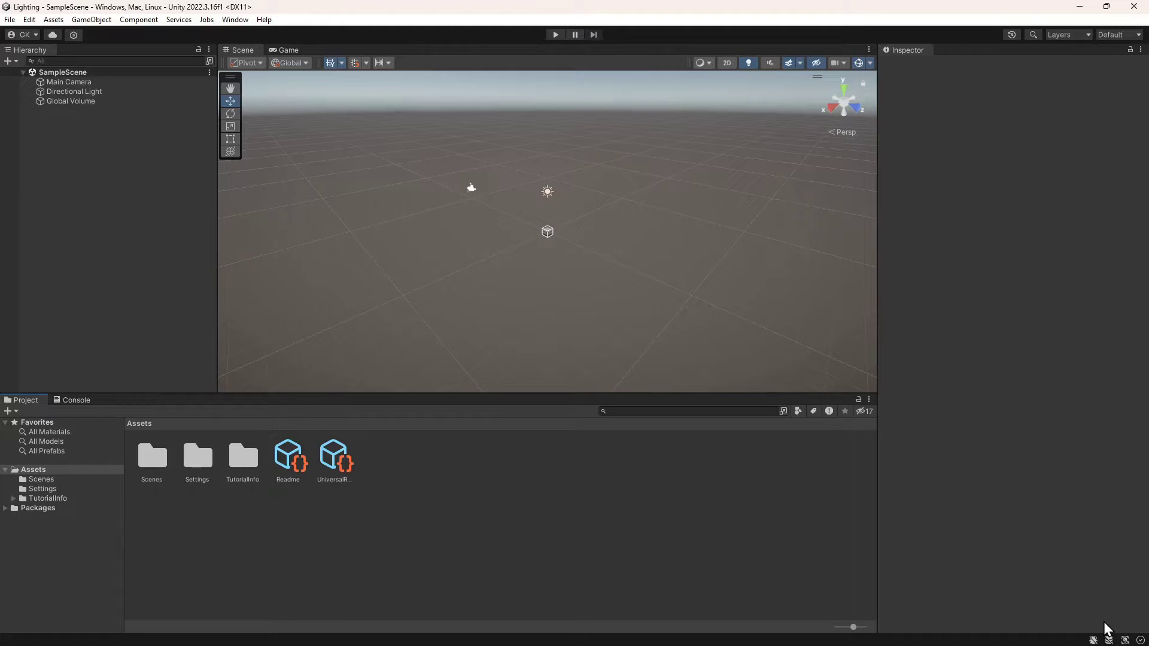
- Add a plane to the scene and set its scale to 10 on X and 10 on Z
{"action": "left_click", "coordinate": [9, 61]}
{"action": "mouse_move", "coordinate": [27, 115]}
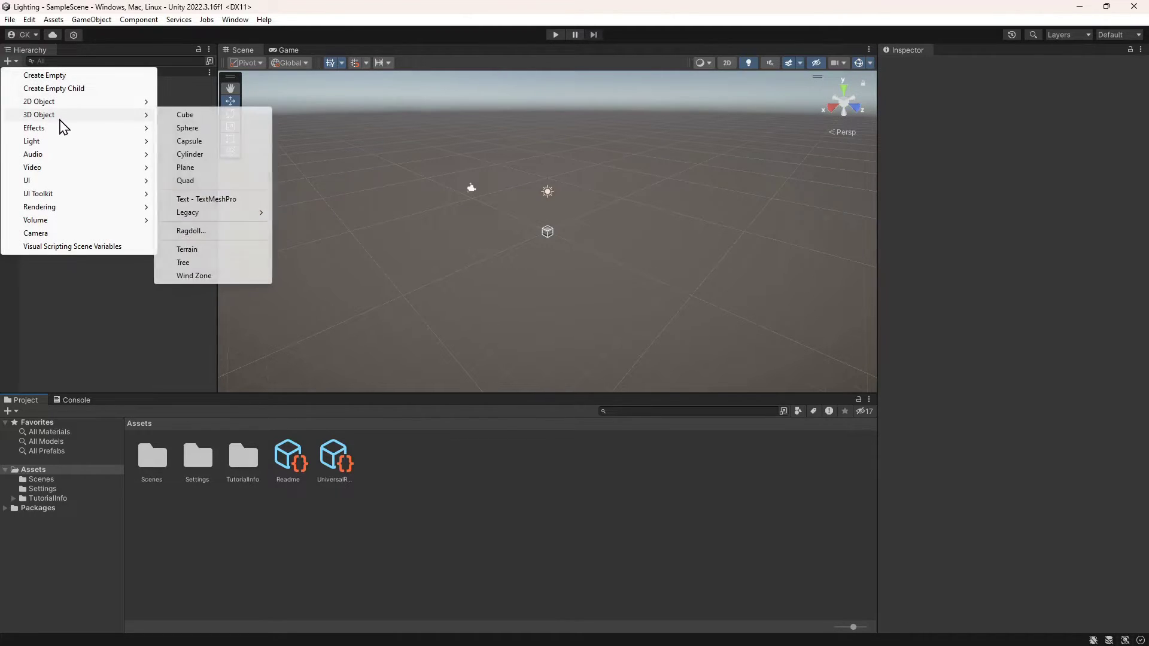
{"action": "left_click", "coordinate": [215, 166]}
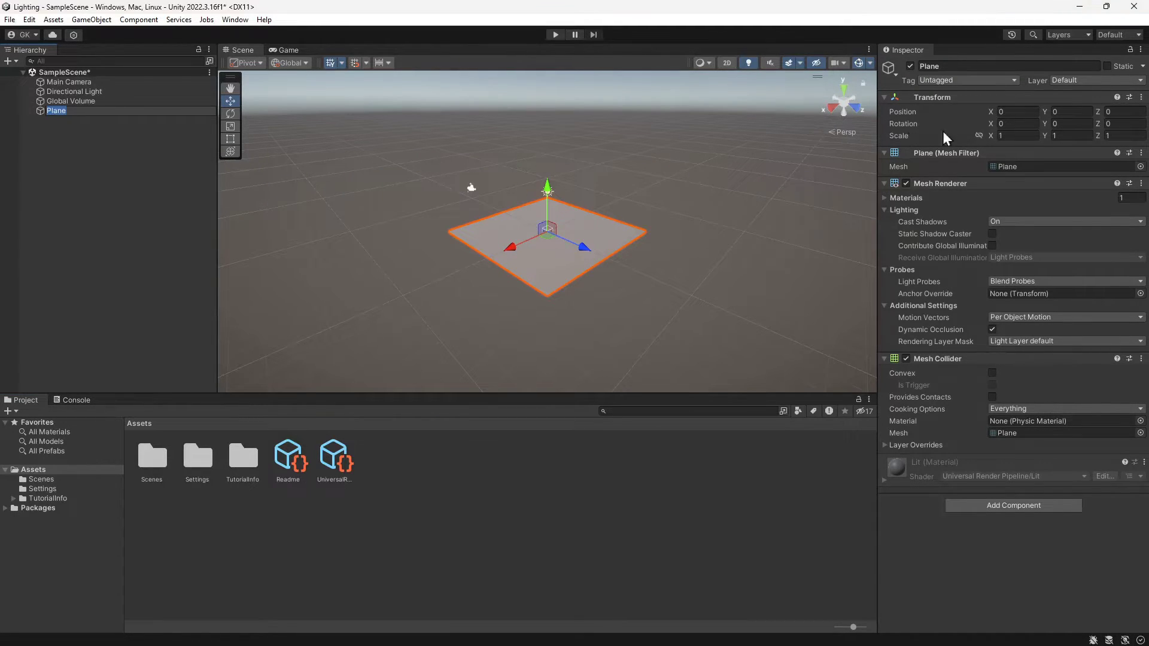
{"action": "left_click", "coordinate": [1018, 136]}
{"action": "type", "text": "10"}
{"action": "key", "text": "Tab"}
{"action": "key", "text": "Tab"}
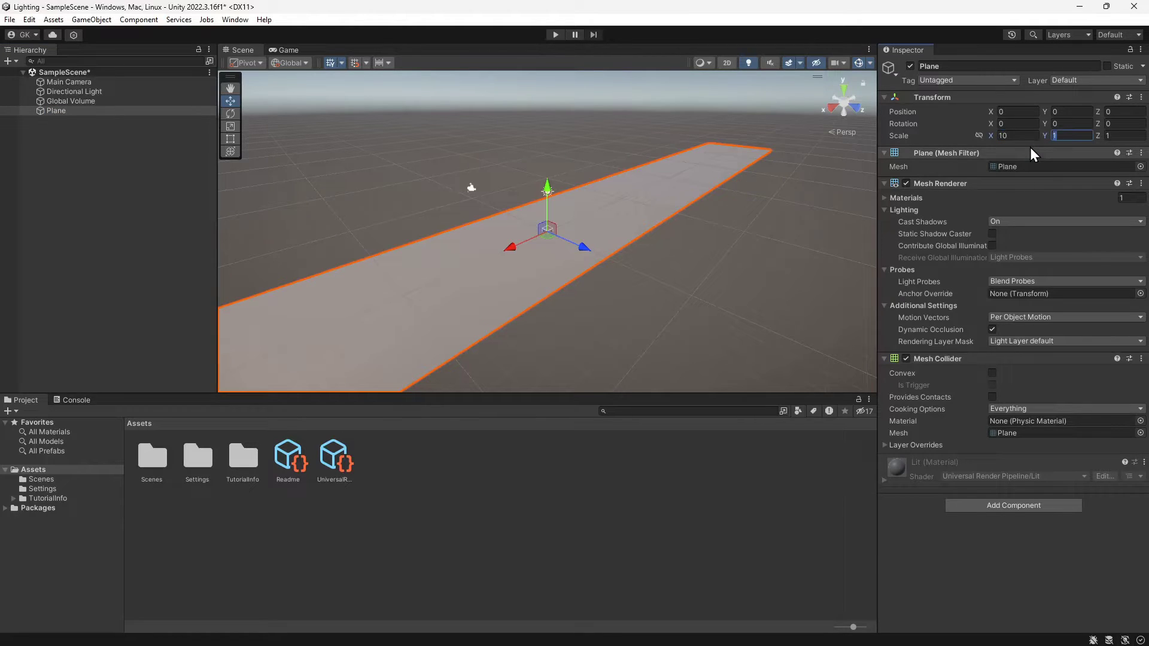
{"action": "type", "text": "10"}
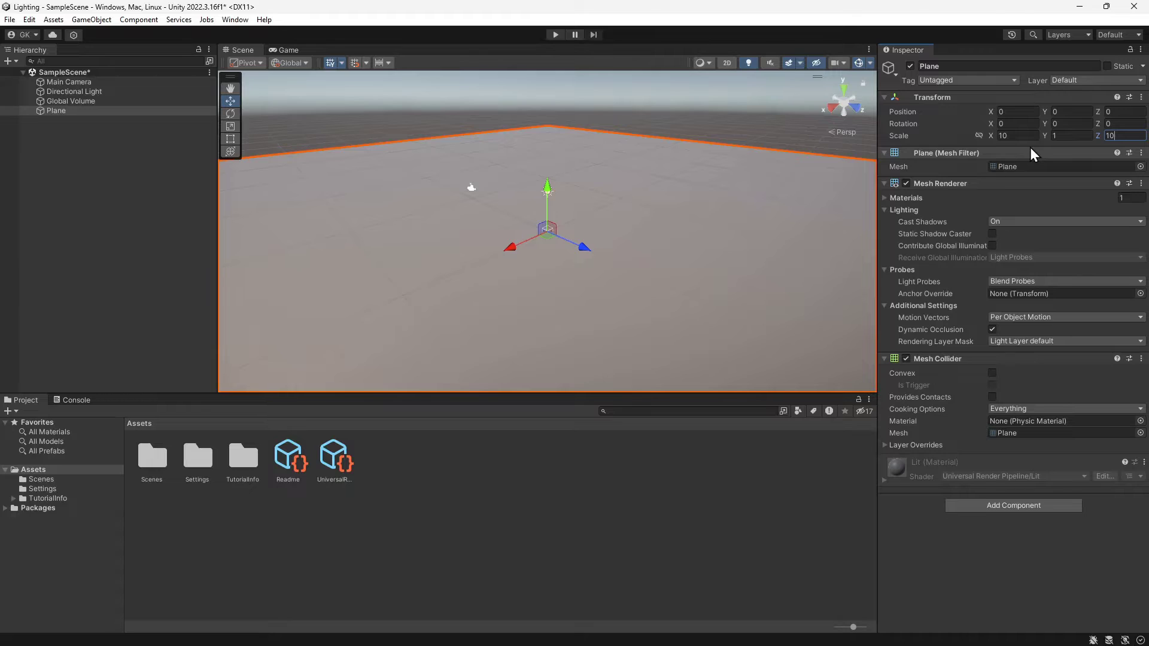
- Create a new material with a green base color (60D926) and apply it to the plane
{"action": "left_click", "coordinate": [8, 410]}
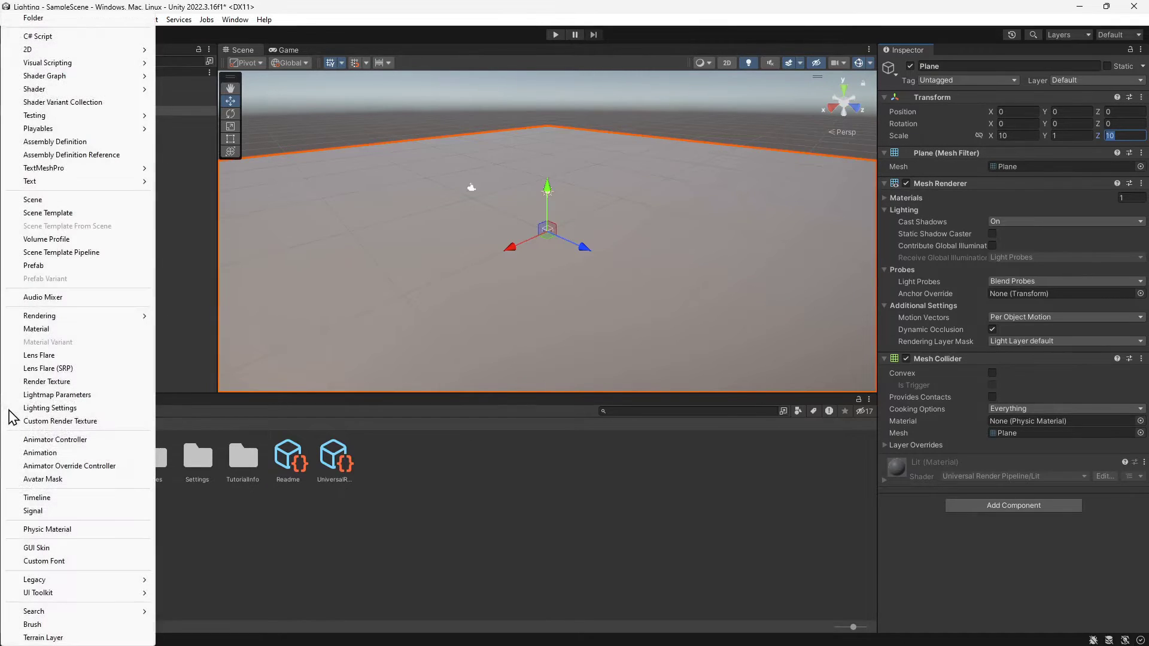
{"action": "left_click", "coordinate": [68, 330]}
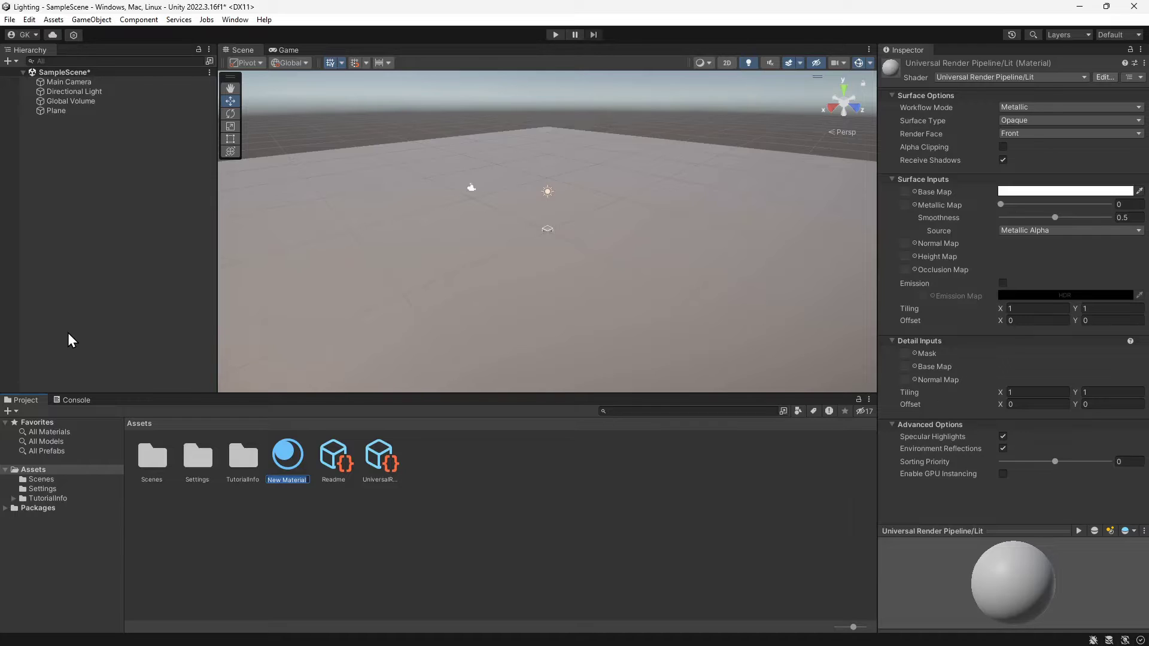
{"action": "left_click", "coordinate": [1079, 194]}
{"action": "left_click", "coordinate": [1079, 194]}
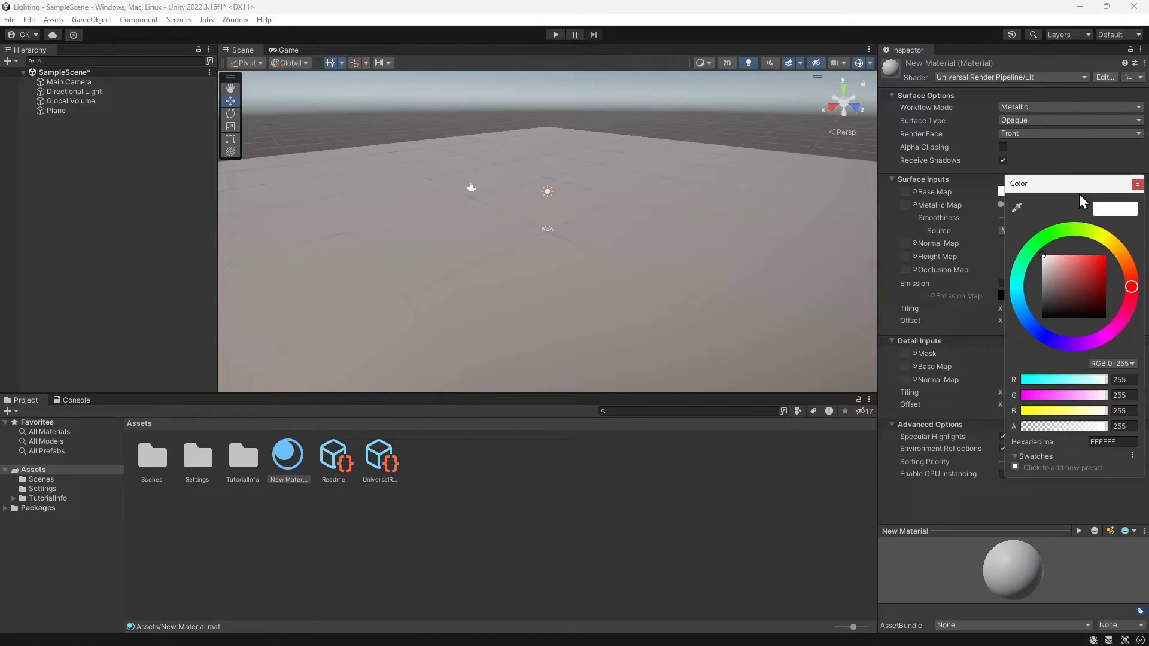
{"action": "left_click", "coordinate": [1064, 230]}
{"action": "left_click_drag", "start_coordinate": [1086, 283], "coordinate": [1095, 266]}
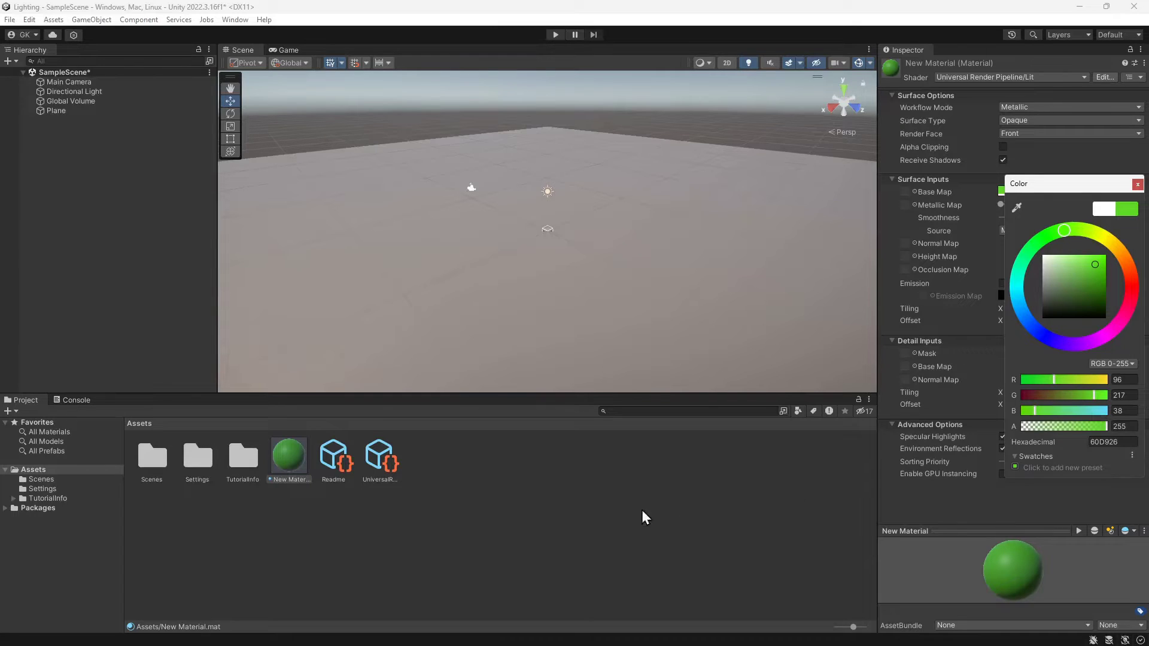
{"action": "left_click_drag", "start_coordinate": [299, 467], "coordinate": [548, 334]}
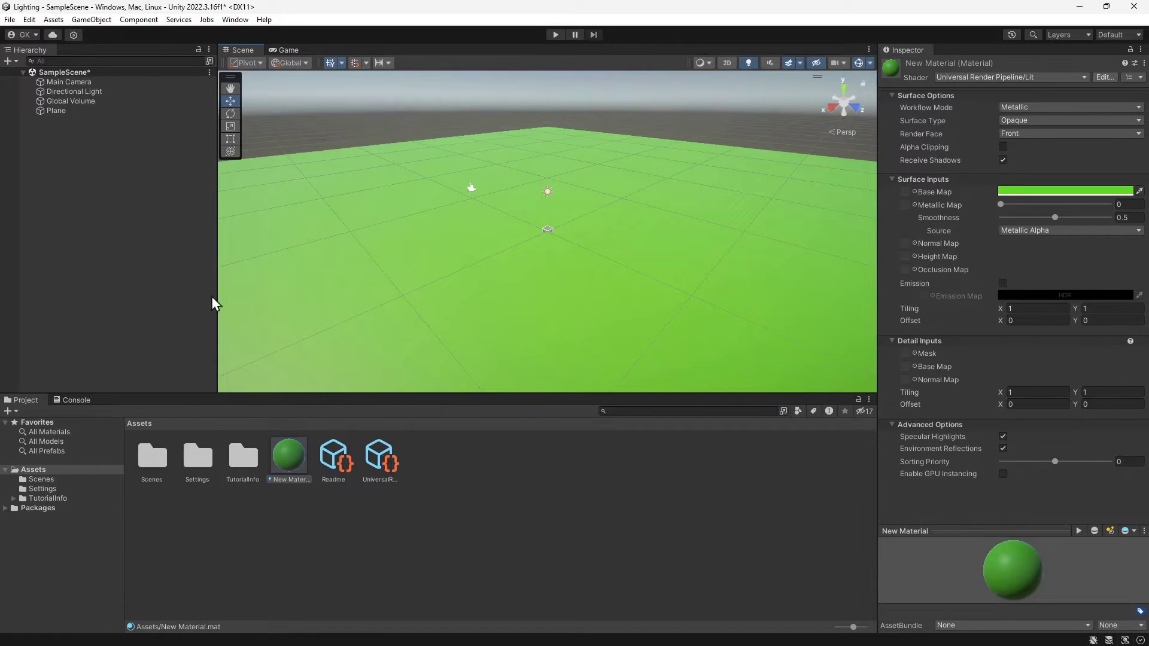
- Add a cube at Y position 2 and scale it to 10 on X and 4 on Y to form a wall
{"action": "left_click", "coordinate": [7, 61]}
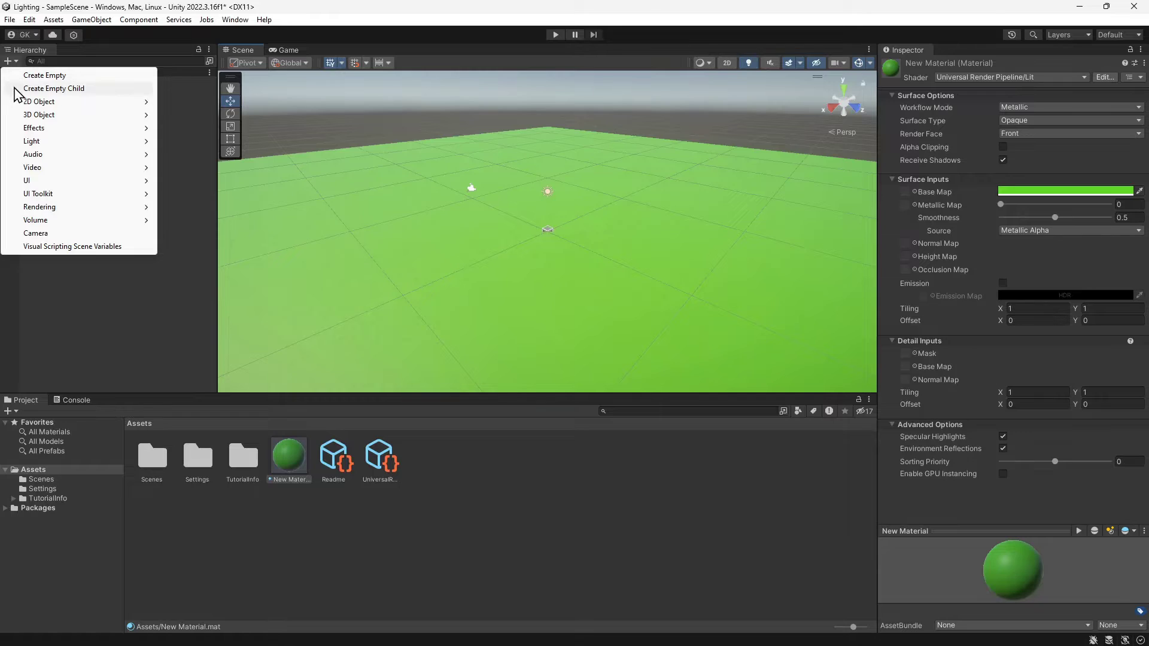
{"action": "mouse_move", "coordinate": [39, 115]}
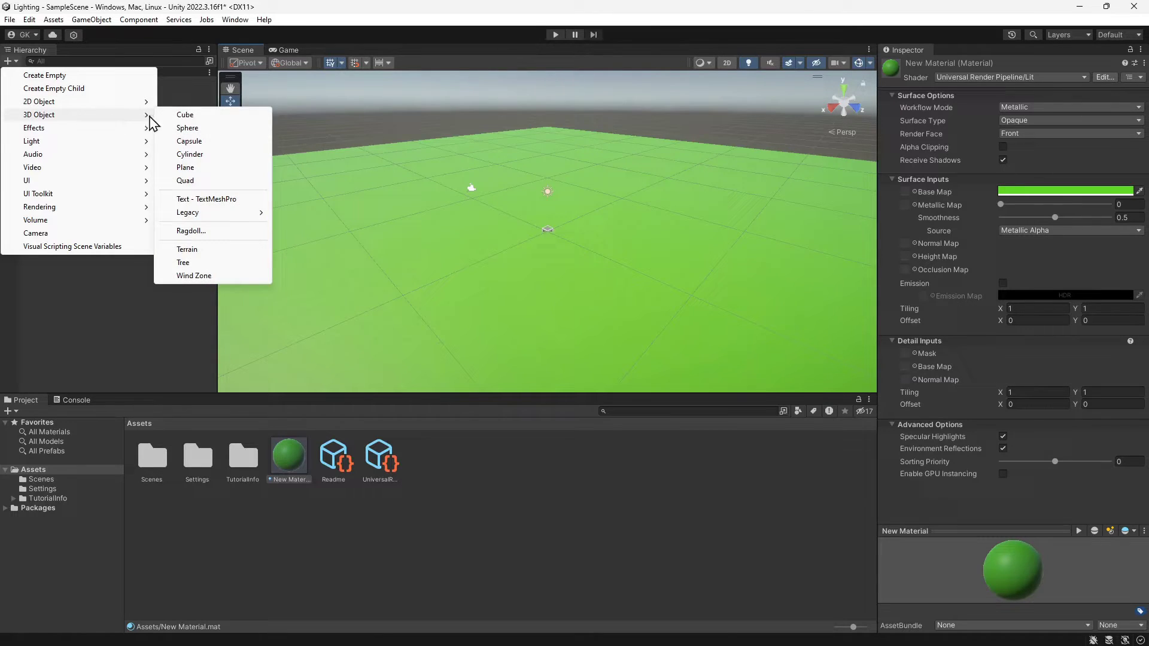
{"action": "left_click", "coordinate": [222, 114]}
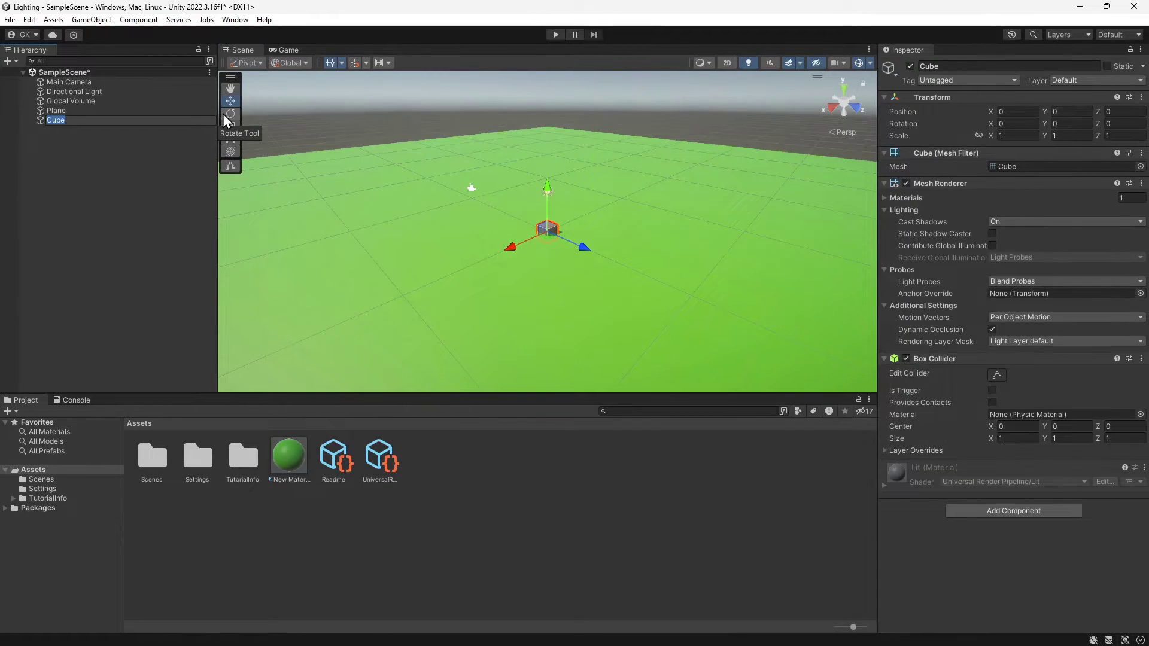
{"action": "left_click", "coordinate": [1070, 111]}
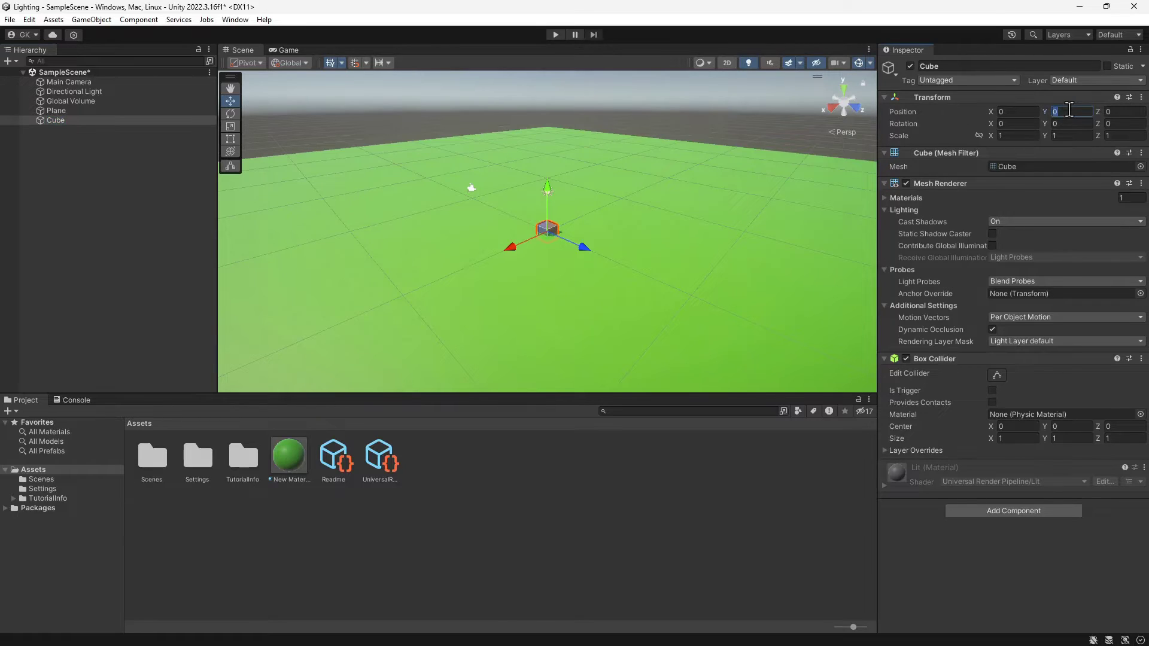
{"action": "type", "text": "2"}
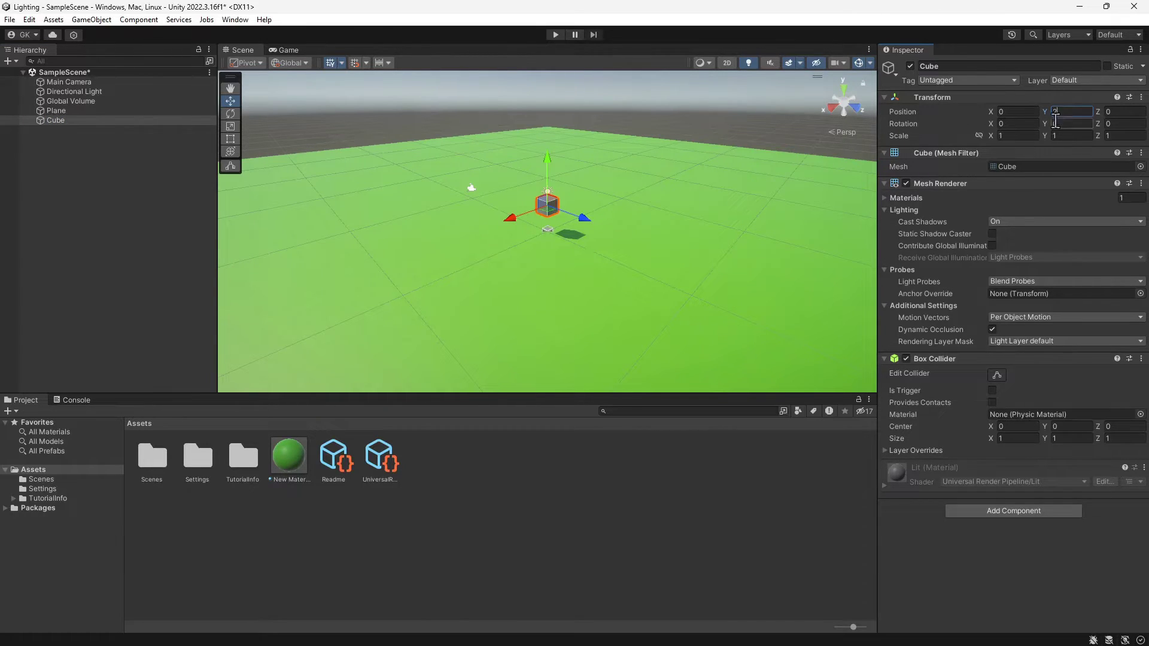
{"action": "left_click", "coordinate": [1019, 136]}
{"action": "type", "text": "10"}
{"action": "key", "text": "Tab"}
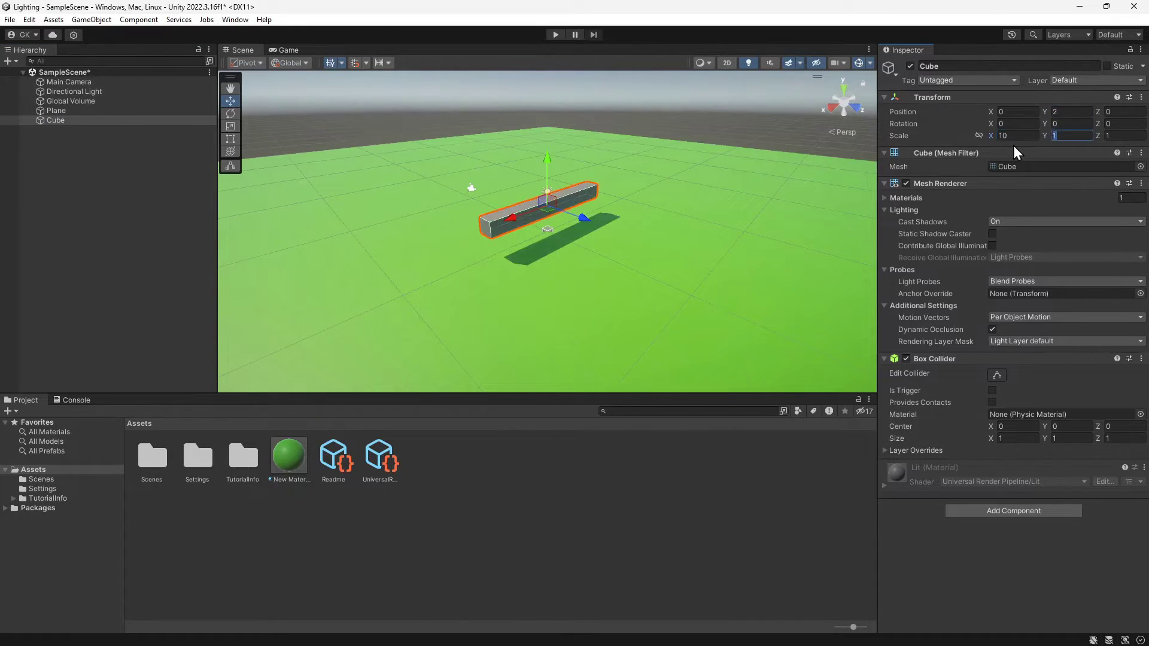
{"action": "type", "text": "4"}
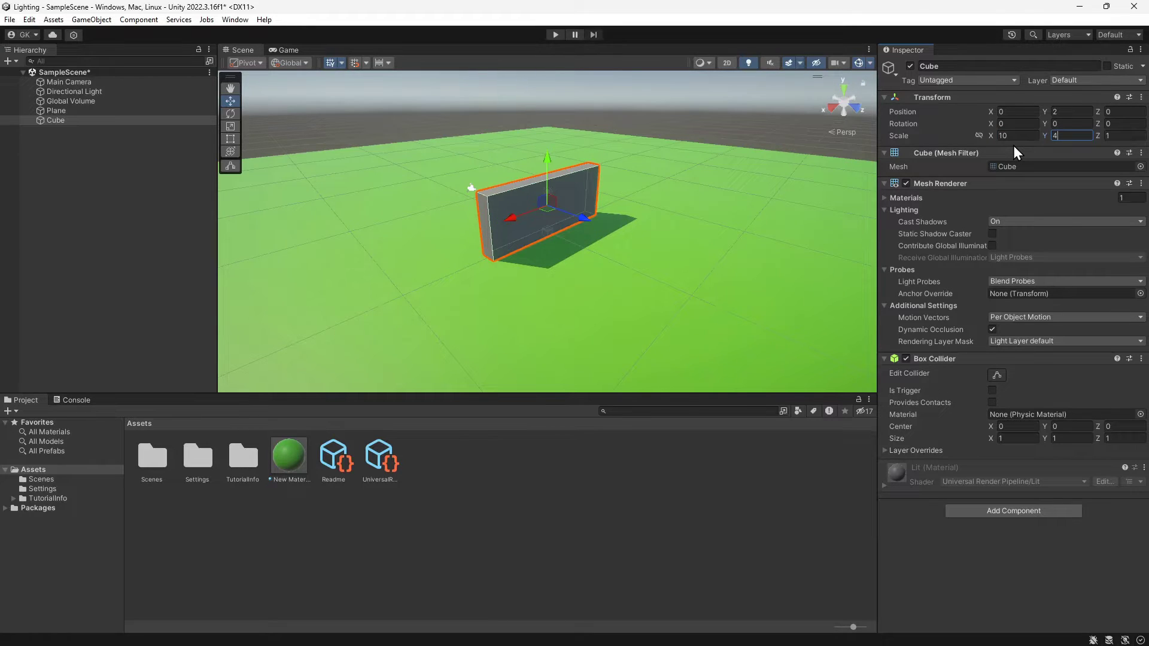
- Create a new material with a blue base color (2345DE) and apply it to the cube wall
{"action": "left_click", "coordinate": [9, 412]}
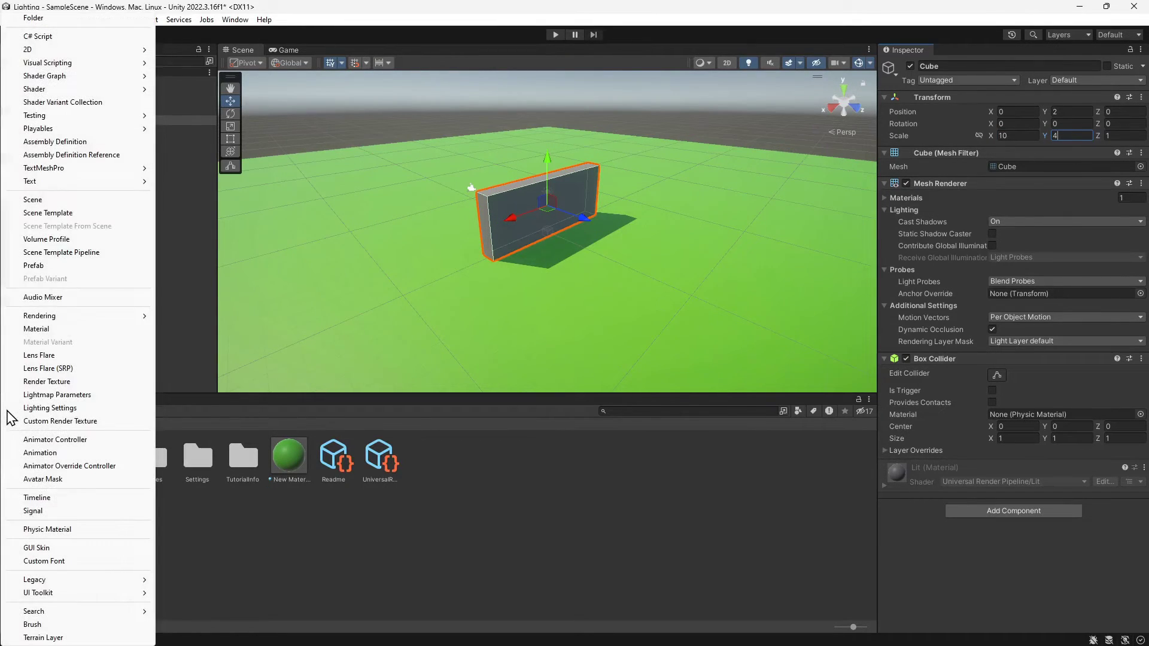
{"action": "left_click", "coordinate": [70, 330]}
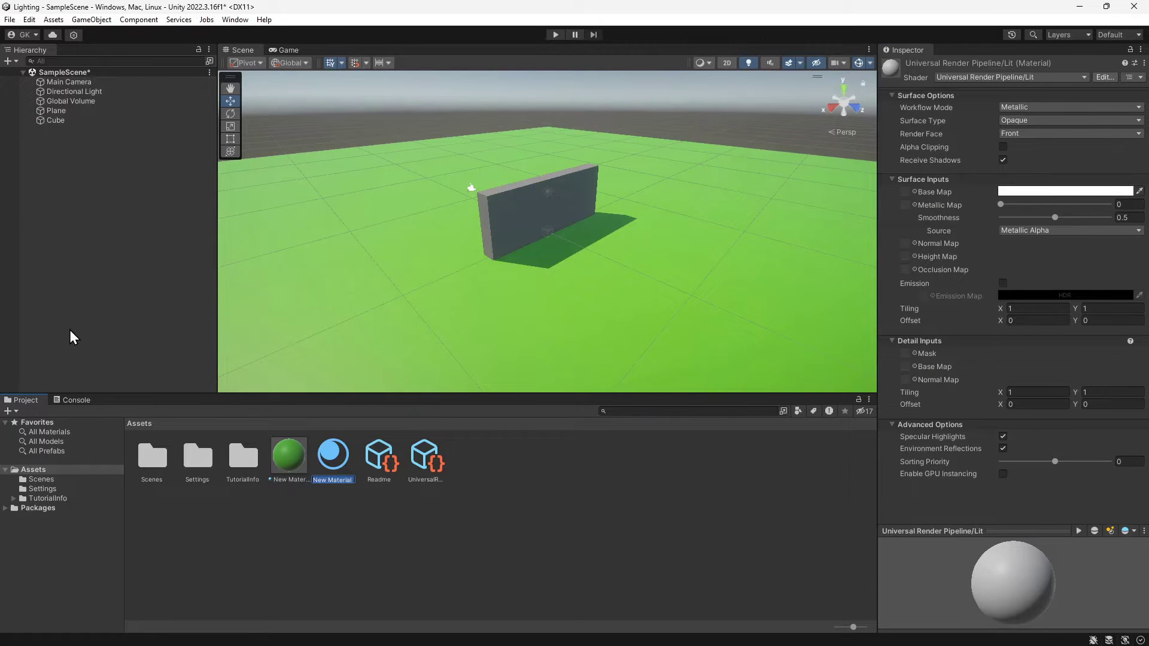
{"action": "left_click", "coordinate": [1095, 190]}
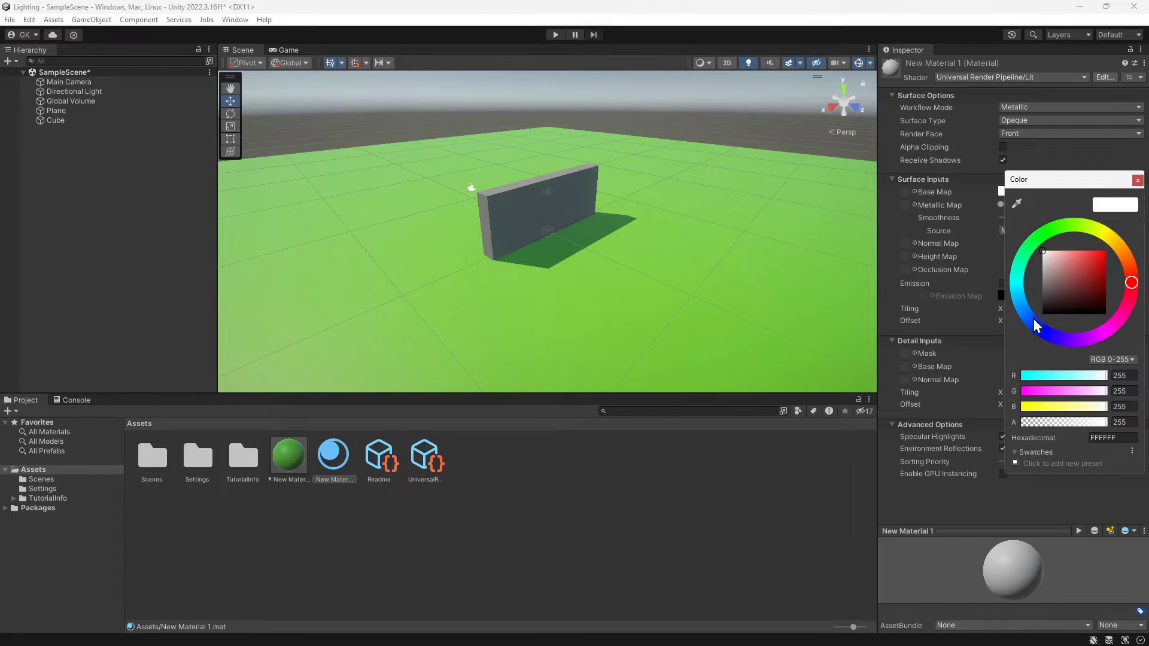
{"action": "left_click", "coordinate": [1037, 325]}
{"action": "left_click", "coordinate": [1096, 261]}
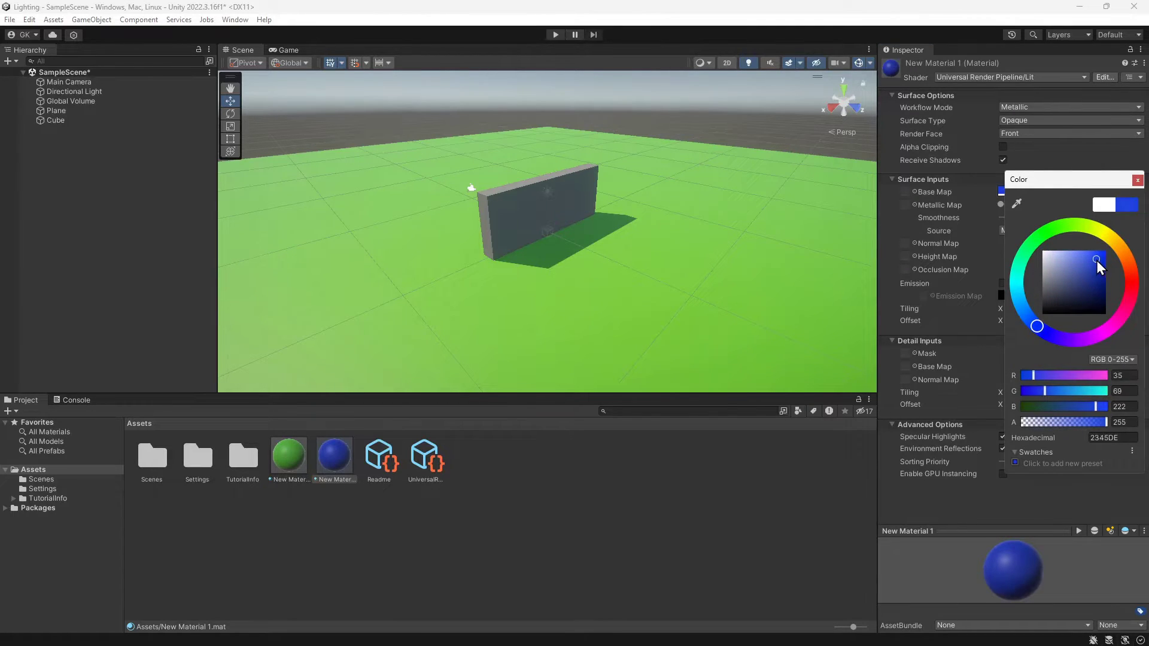
{"action": "left_click", "coordinate": [1138, 180]}
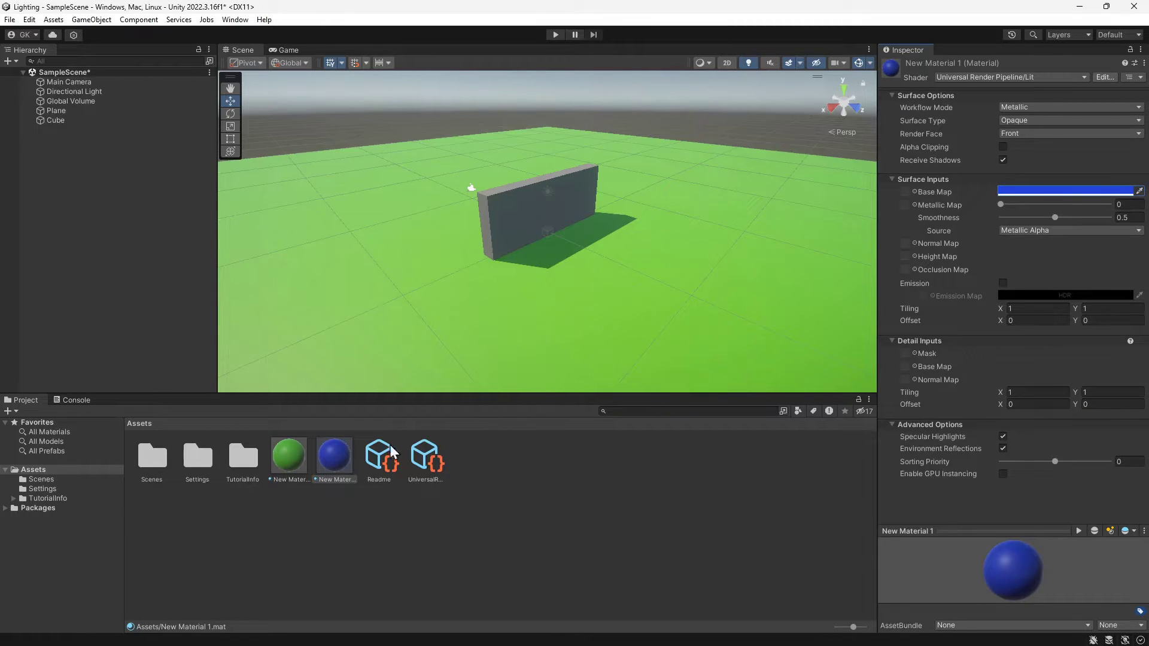
{"action": "left_click_drag", "start_coordinate": [342, 458], "coordinate": [526, 214]}
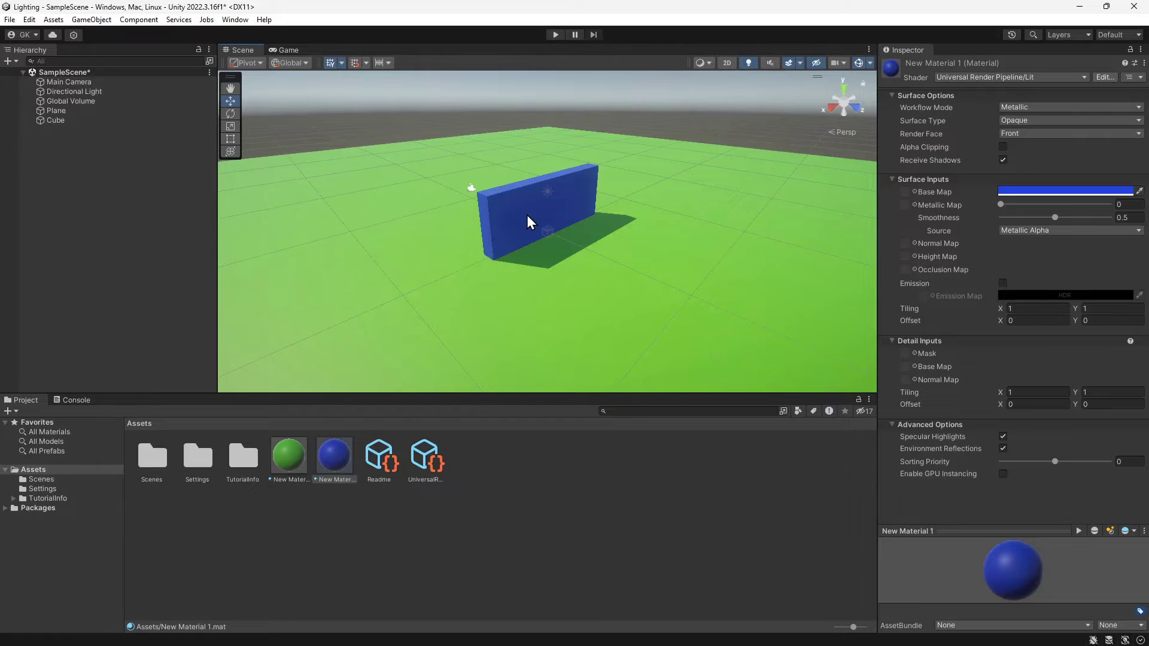
- Duplicate the blue wall cube and set the copy's X position to -10
{"action": "right_click", "coordinate": [58, 122]}
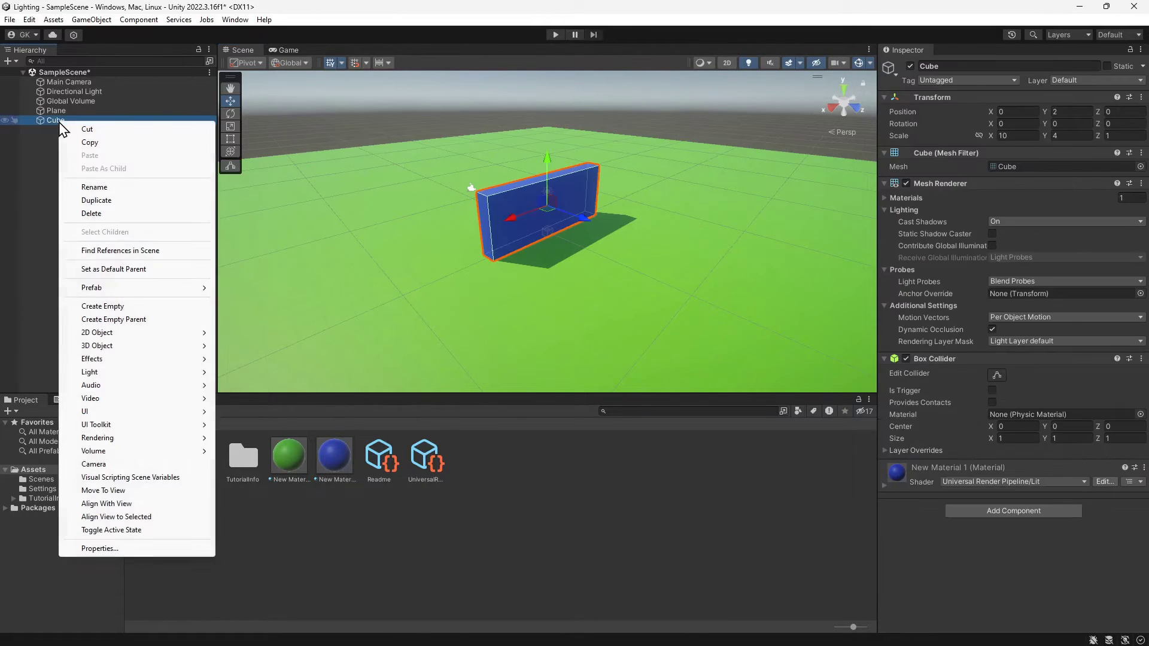
{"action": "left_click", "coordinate": [137, 202]}
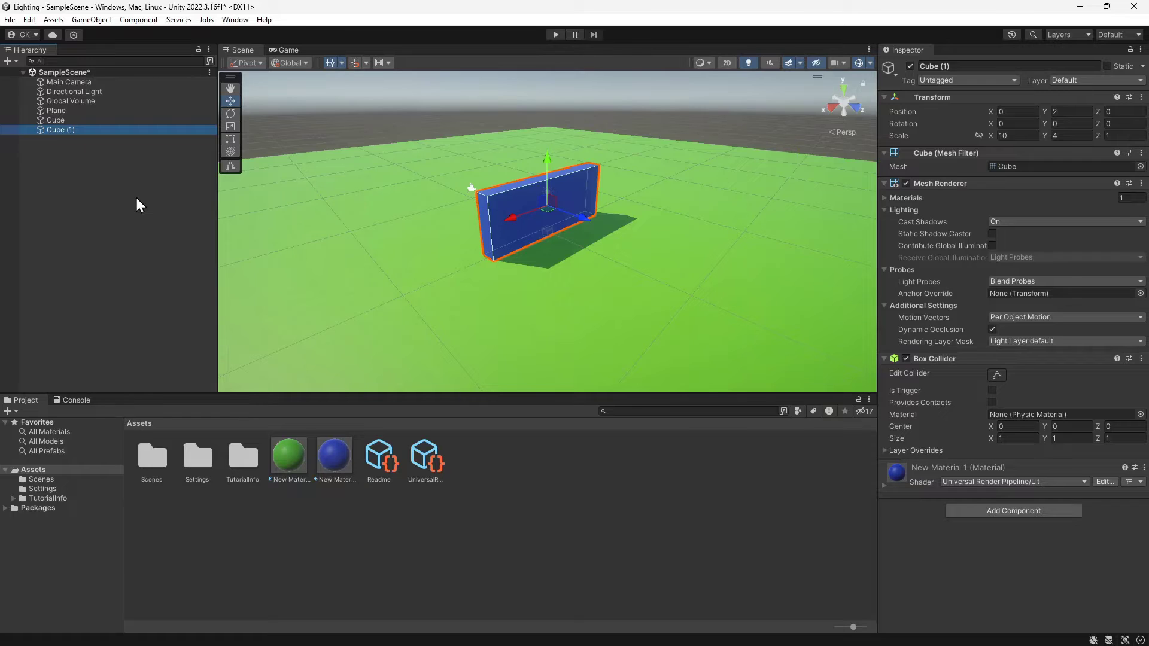
{"action": "left_click", "coordinate": [1017, 111]}
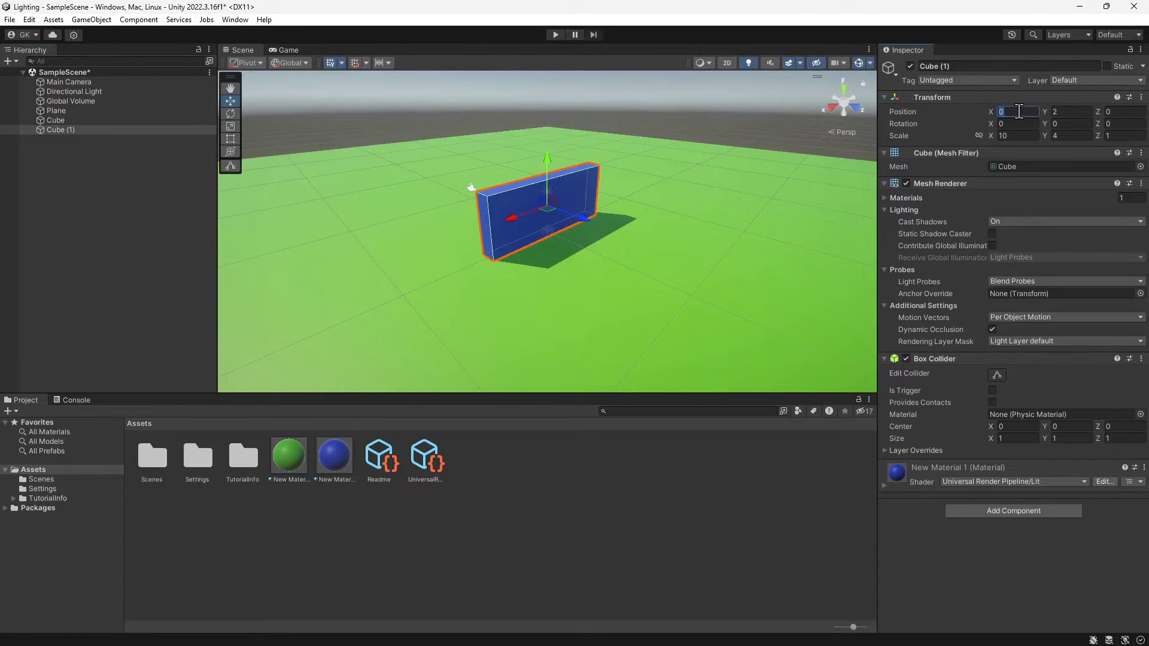
{"action": "type", "text": "-10"}
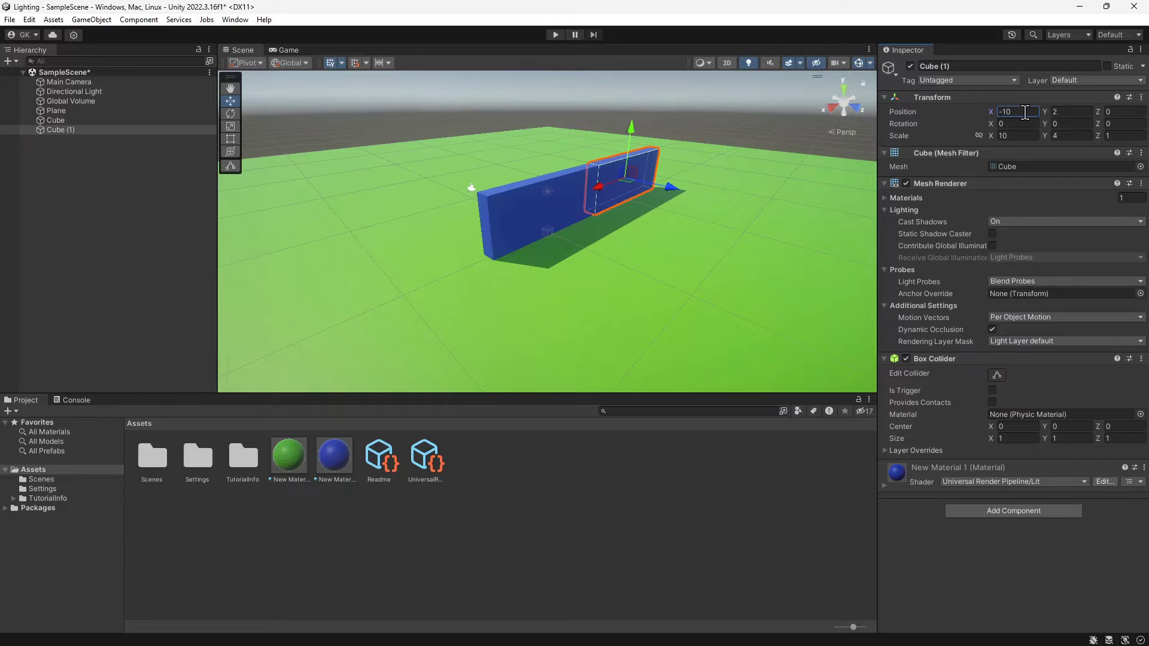
- Create a new material with a yellow base color (FDFF00) and apply it to the duplicated wall
{"action": "left_click", "coordinate": [6, 411]}
{"action": "left_click", "coordinate": [79, 331]}
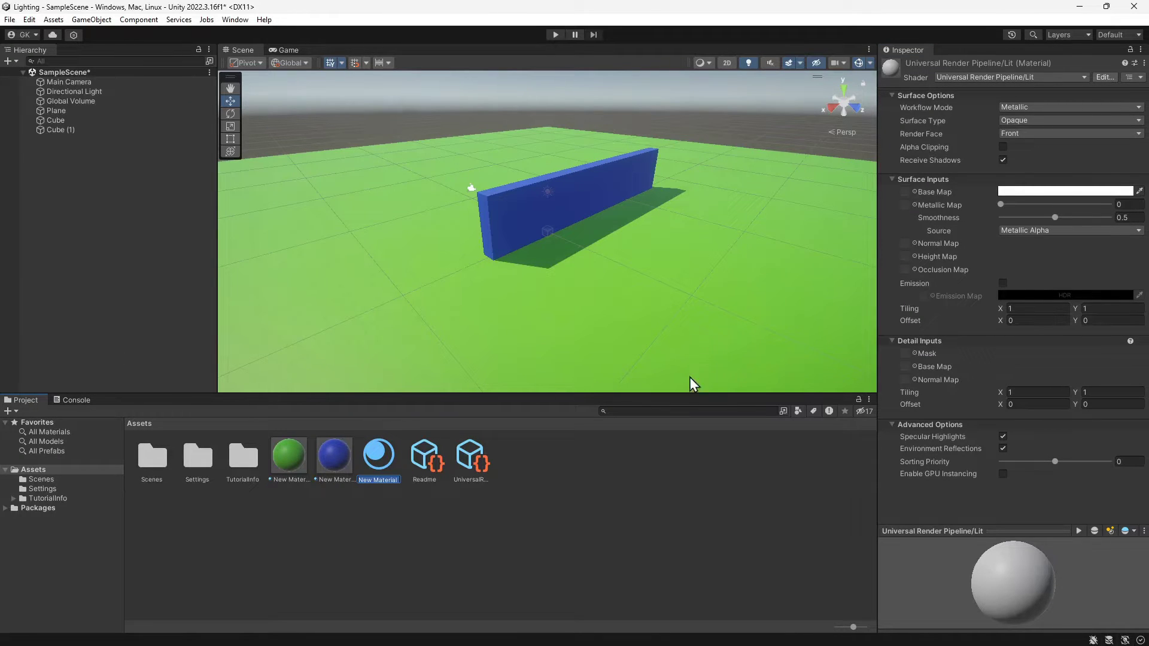
{"action": "left_click", "coordinate": [1101, 191]}
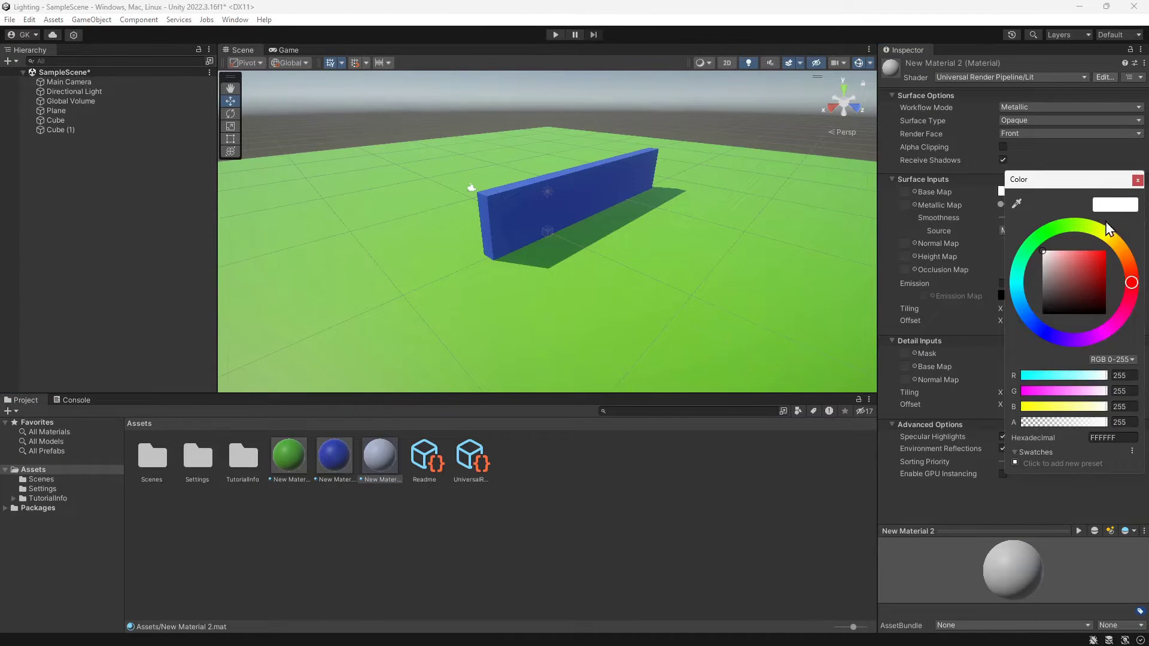
{"action": "left_click_drag", "start_coordinate": [1094, 271], "coordinate": [1109, 253]}
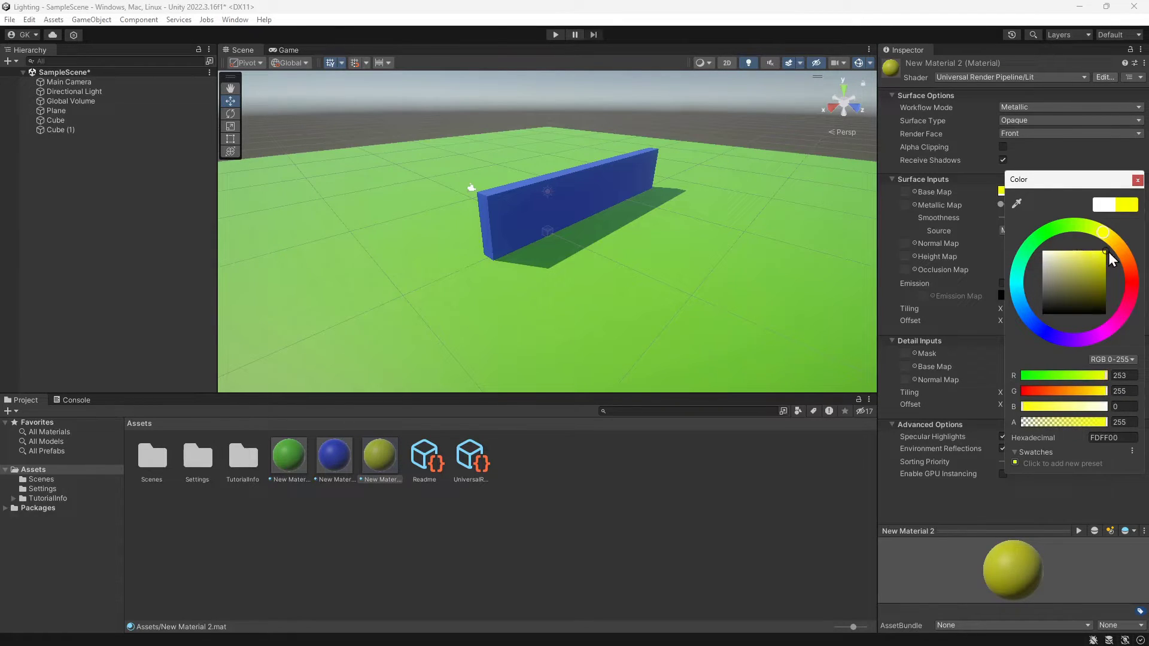
{"action": "left_click", "coordinate": [1138, 180]}
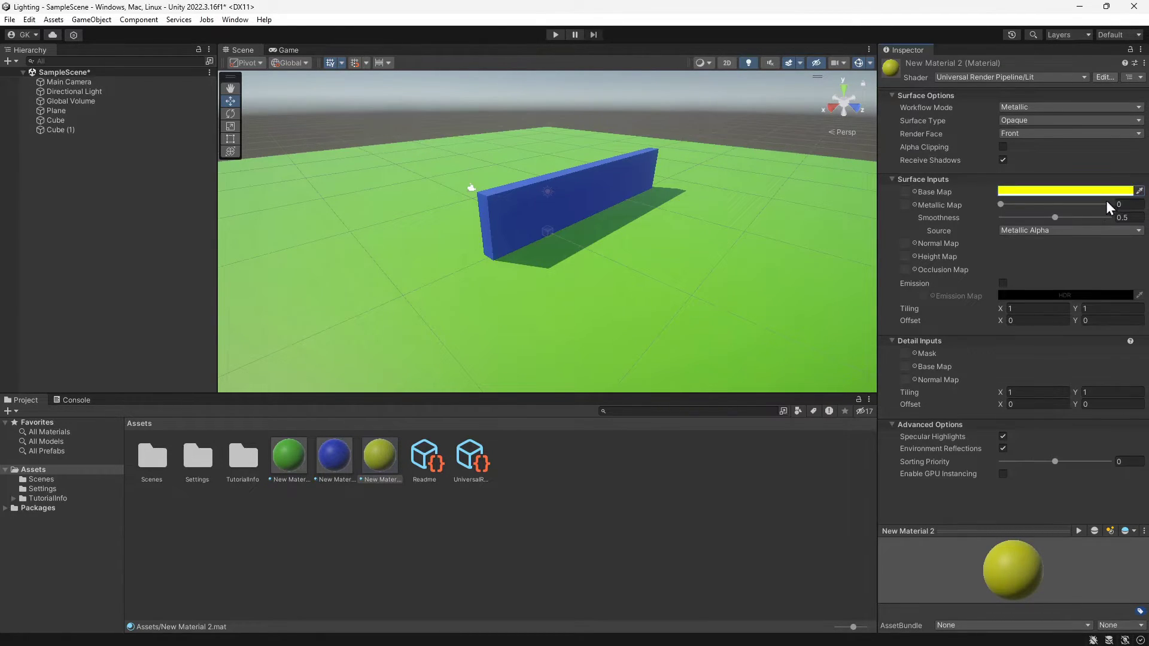
{"action": "left_click_drag", "start_coordinate": [389, 461], "coordinate": [611, 181]}
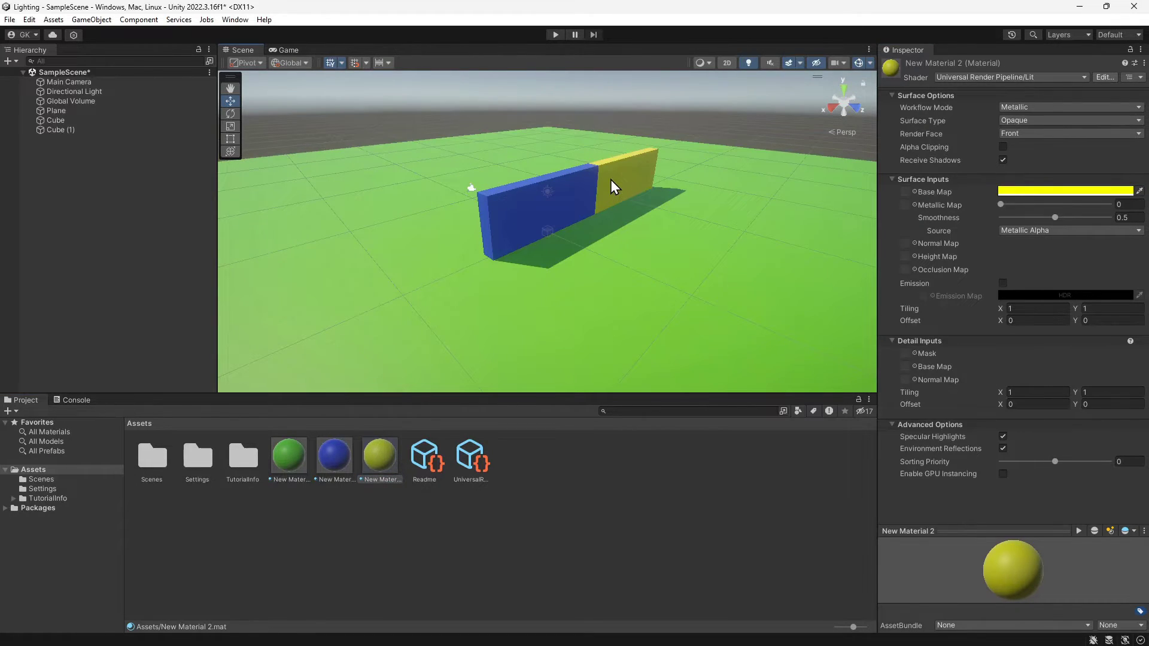
- Duplicate the original blue wall cube and set the copy's X position to 10
{"action": "right_click", "coordinate": [53, 119]}
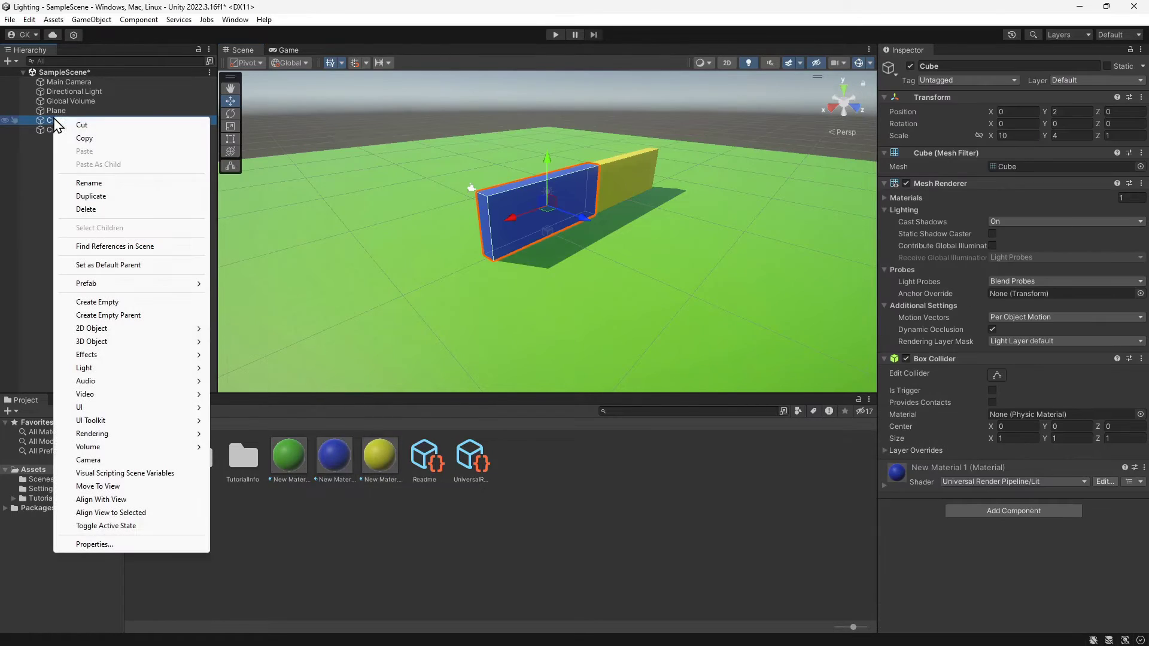
{"action": "left_click", "coordinate": [119, 195]}
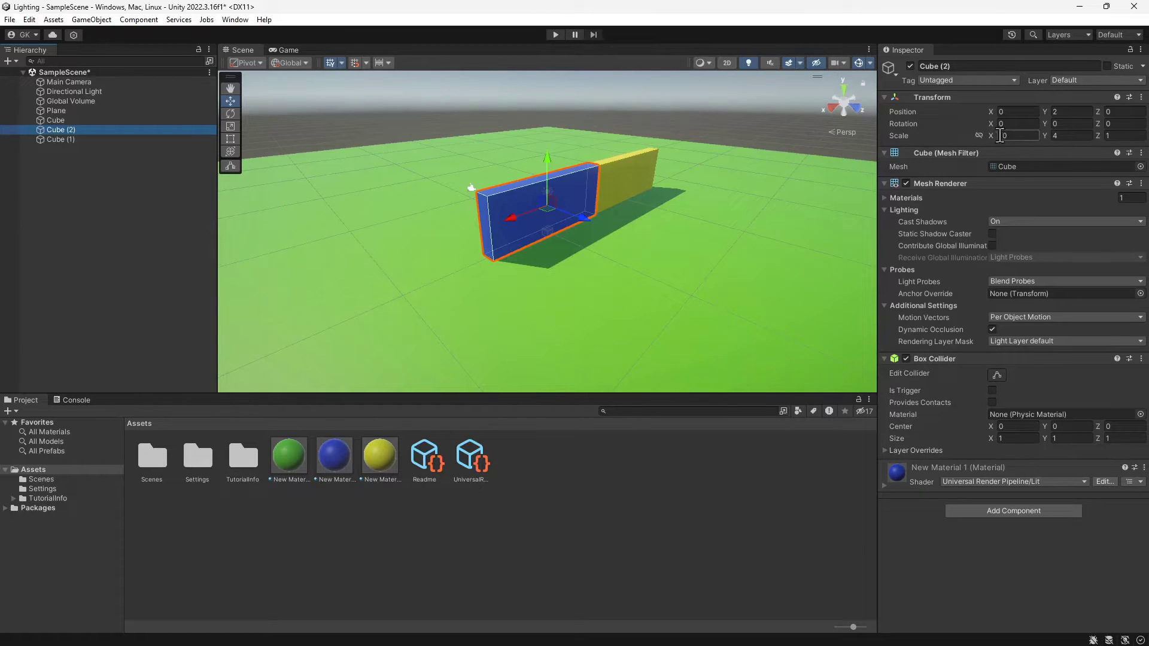
{"action": "left_click", "coordinate": [1016, 112]}
{"action": "type", "text": "10"}
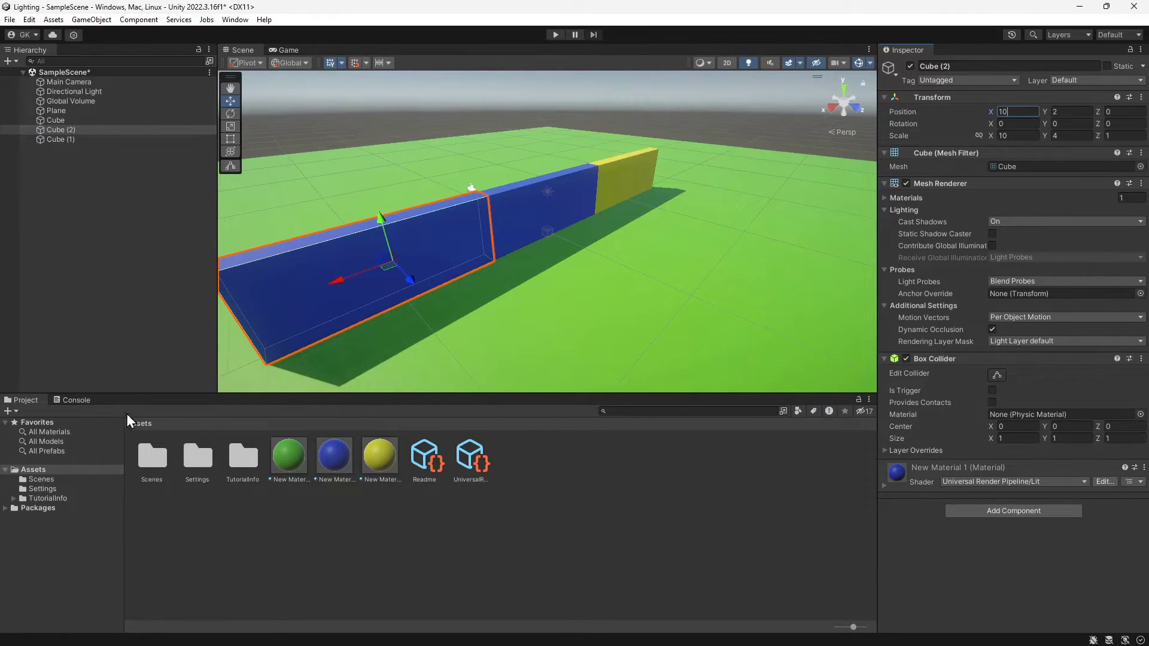
- Create a new material with a red base color (E51E1E) and apply it to the wall copy at X 10
{"action": "left_click", "coordinate": [7, 411]}
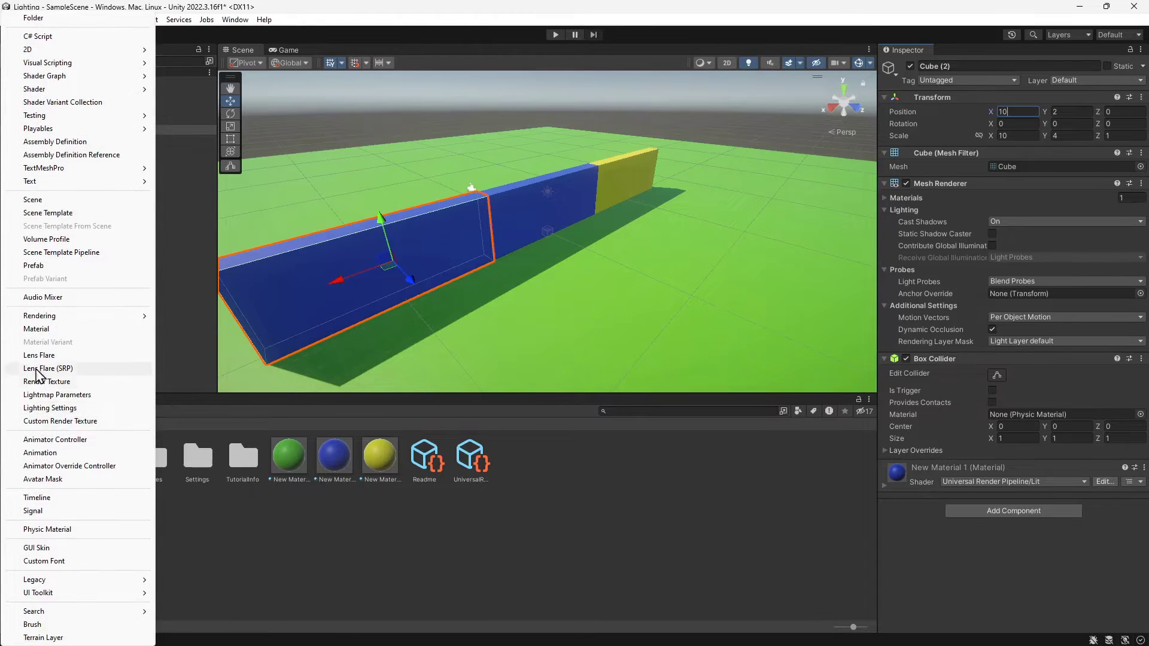
{"action": "left_click", "coordinate": [51, 330]}
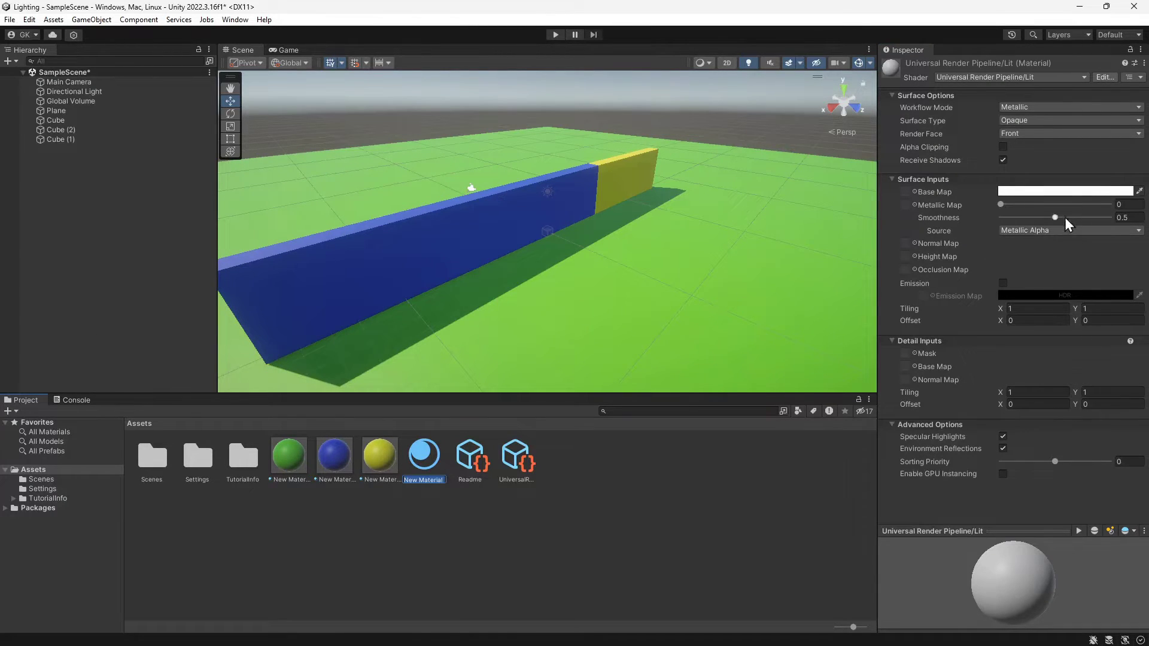
{"action": "left_click", "coordinate": [1101, 192]}
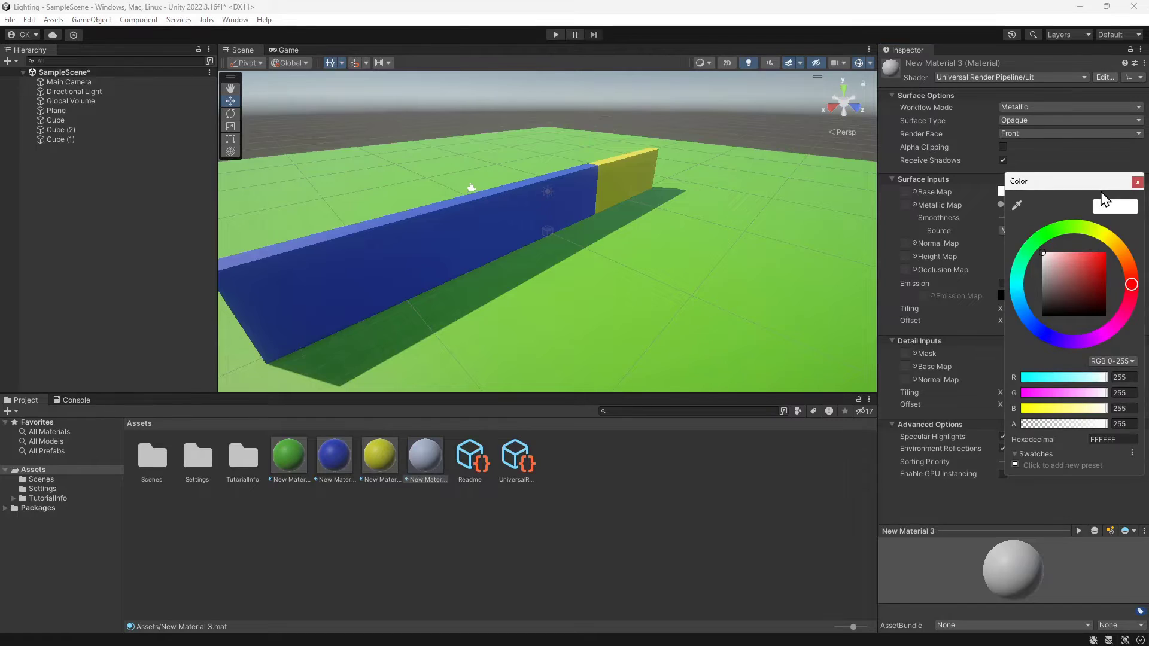
{"action": "left_click_drag", "start_coordinate": [1097, 258], "coordinate": [1099, 261]}
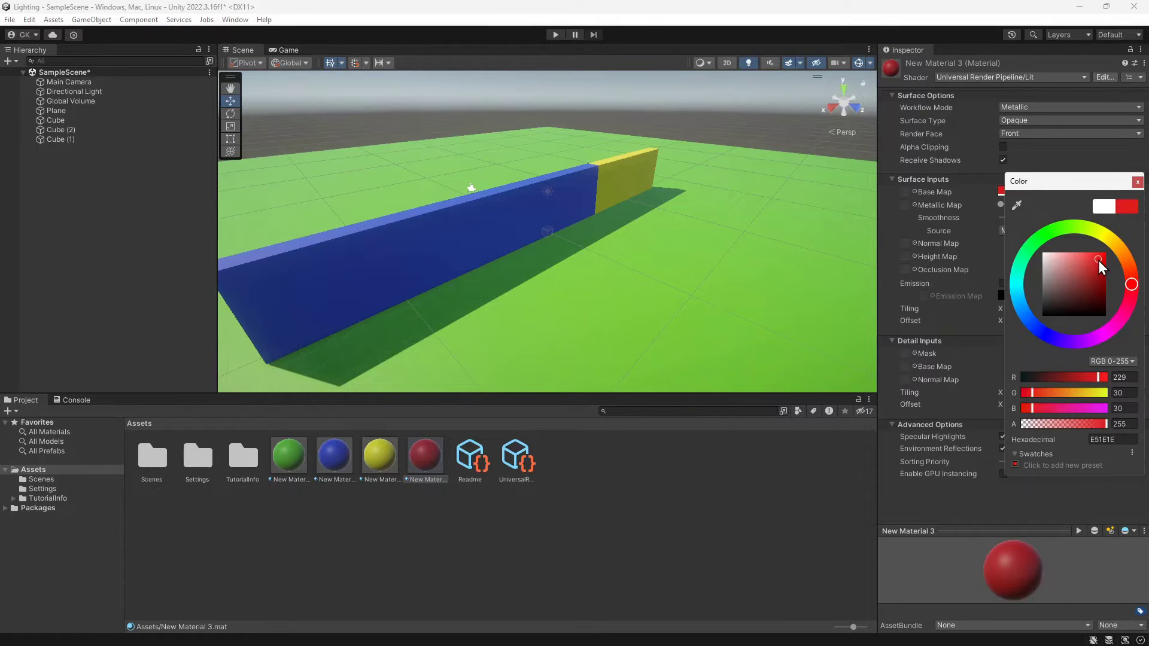
{"action": "left_click", "coordinate": [1137, 182]}
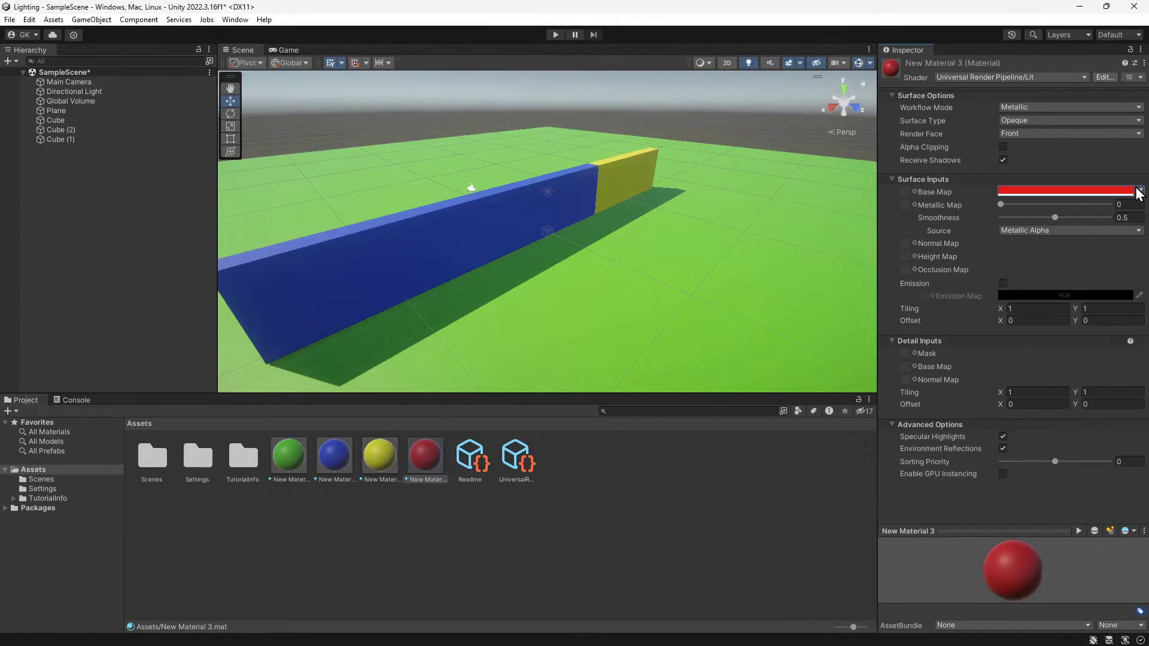
{"action": "left_click_drag", "start_coordinate": [424, 461], "coordinate": [321, 313]}
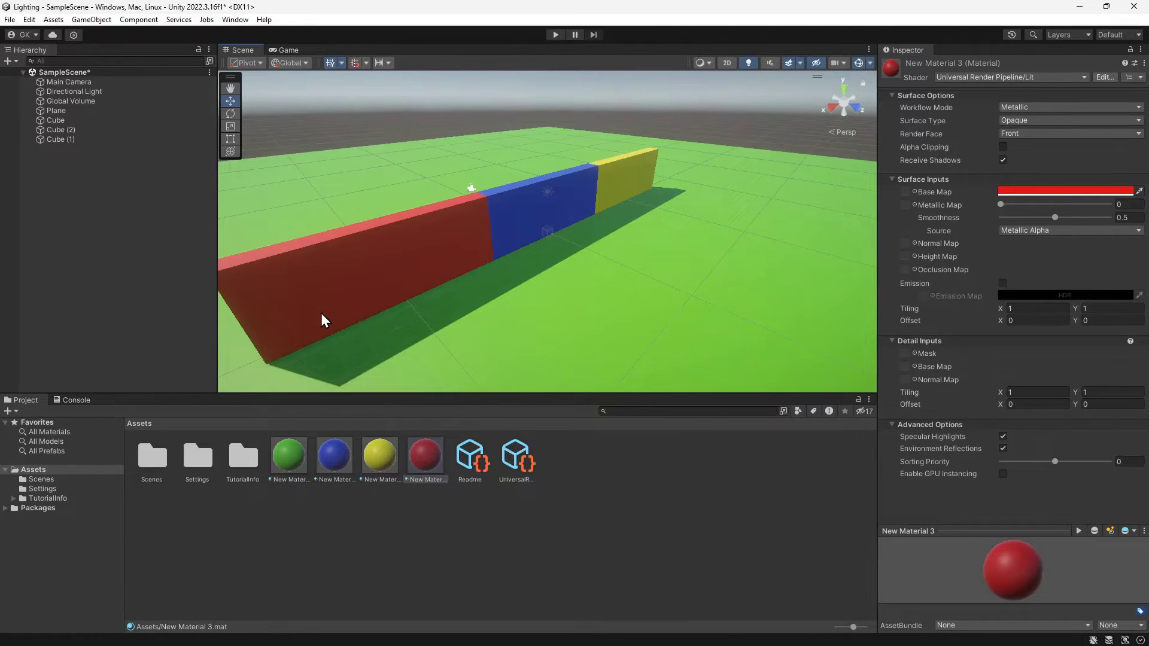
- Add a capsule in front of the walls at Y position 1 and Z position -2.5
{"action": "left_click", "coordinate": [9, 61]}
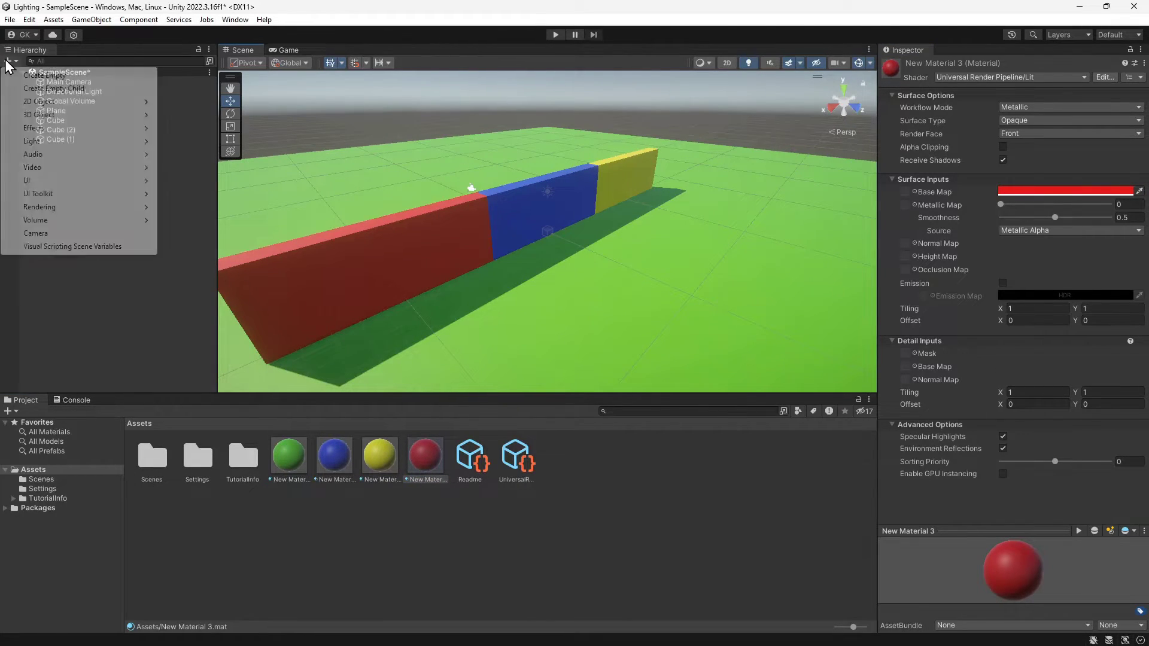
{"action": "mouse_move", "coordinate": [141, 115]}
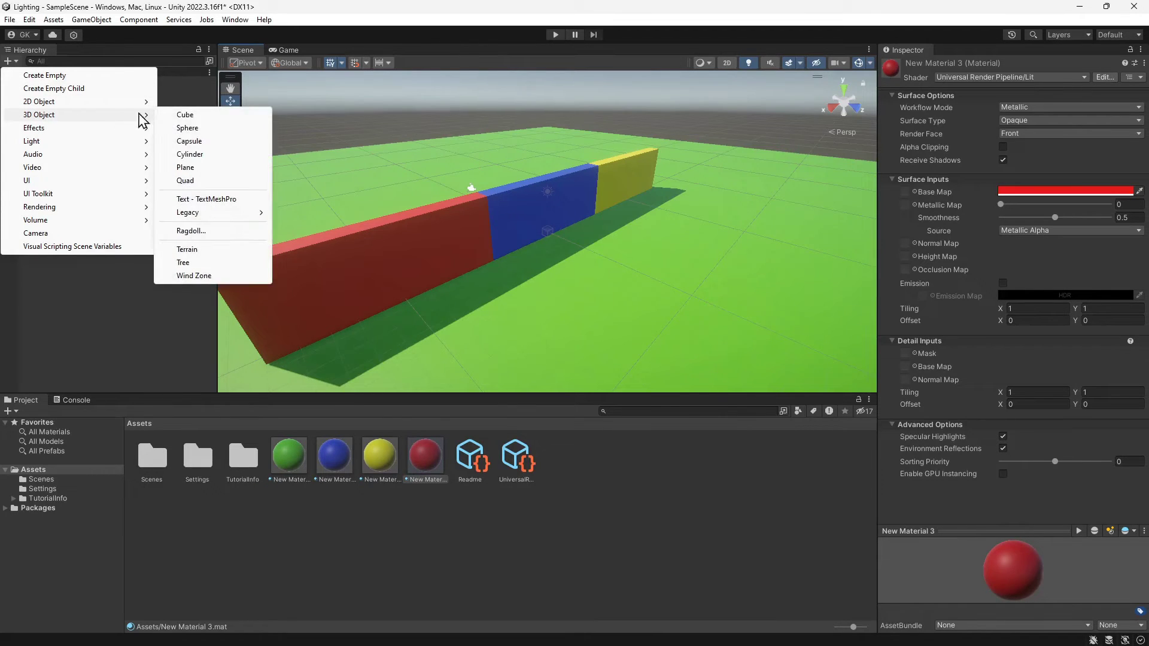
{"action": "left_click", "coordinate": [237, 141]}
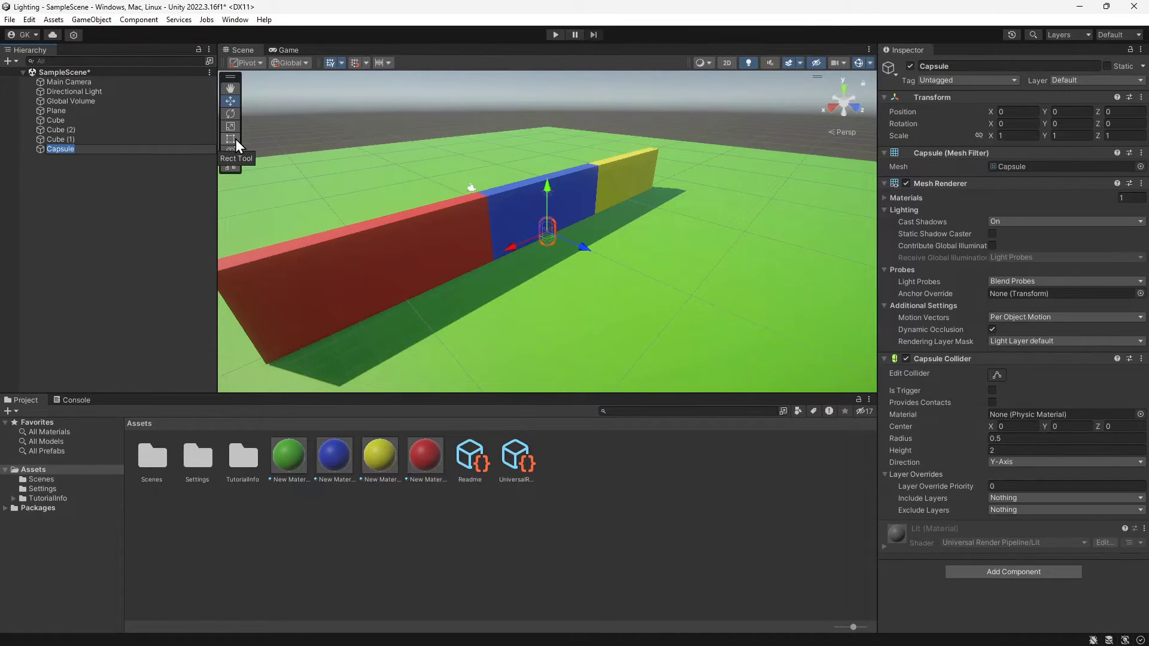
{"action": "left_click", "coordinate": [1060, 112]}
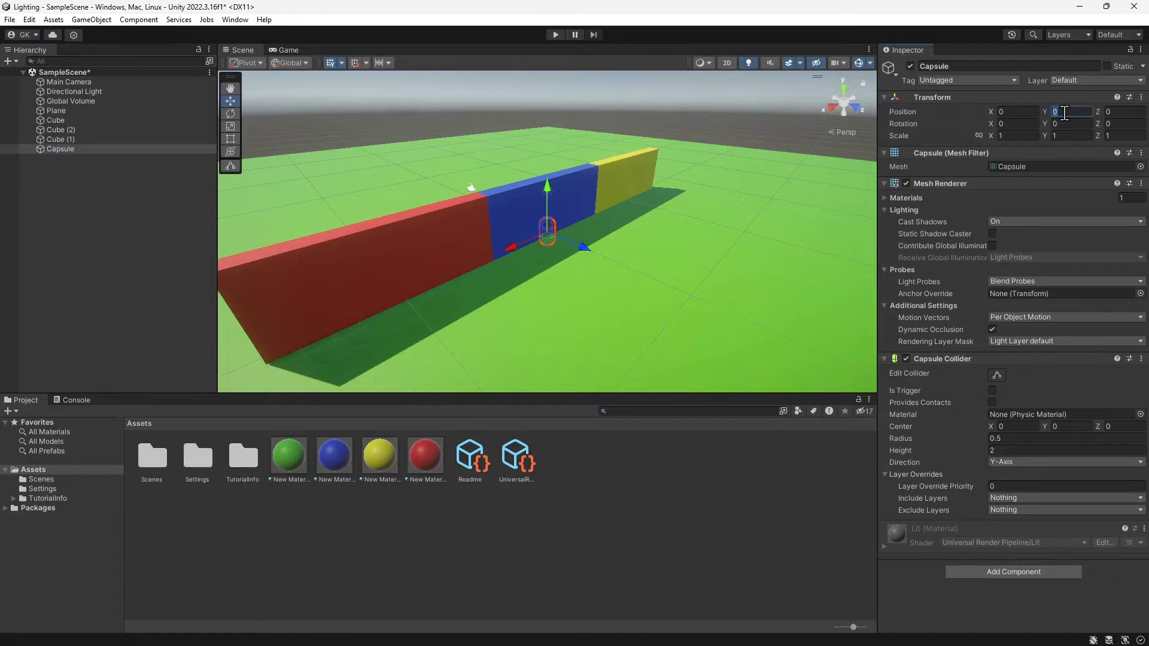
{"action": "type", "text": "1"}
{"action": "left_click", "coordinate": [1114, 112]}
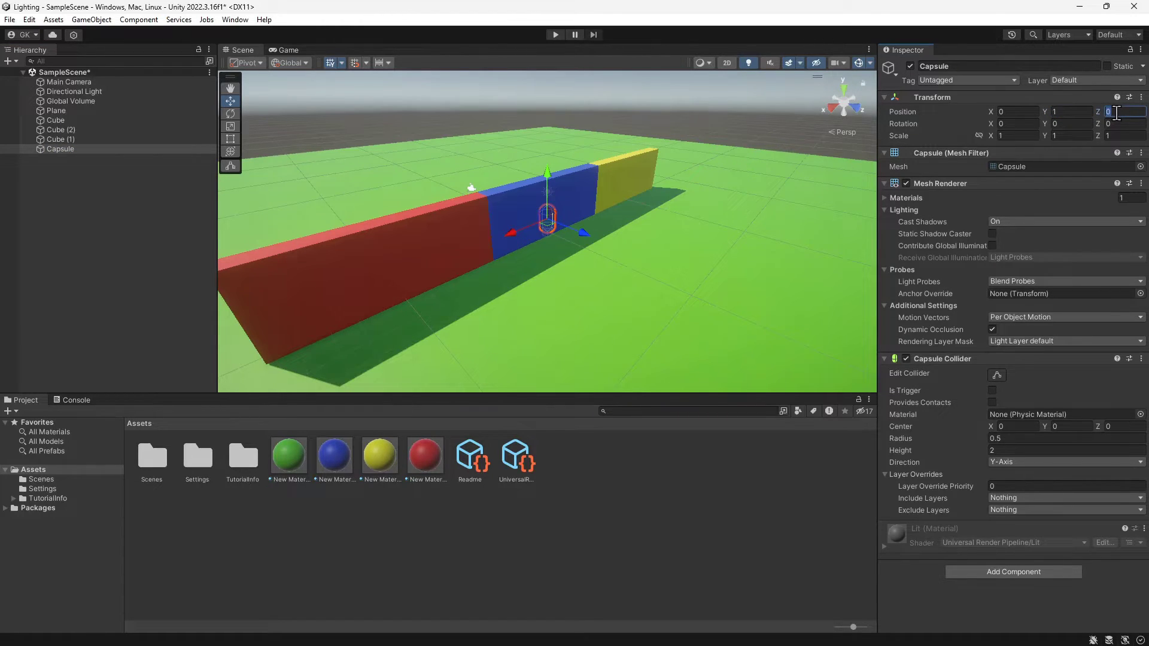
{"action": "type", "text": "-2.5"}
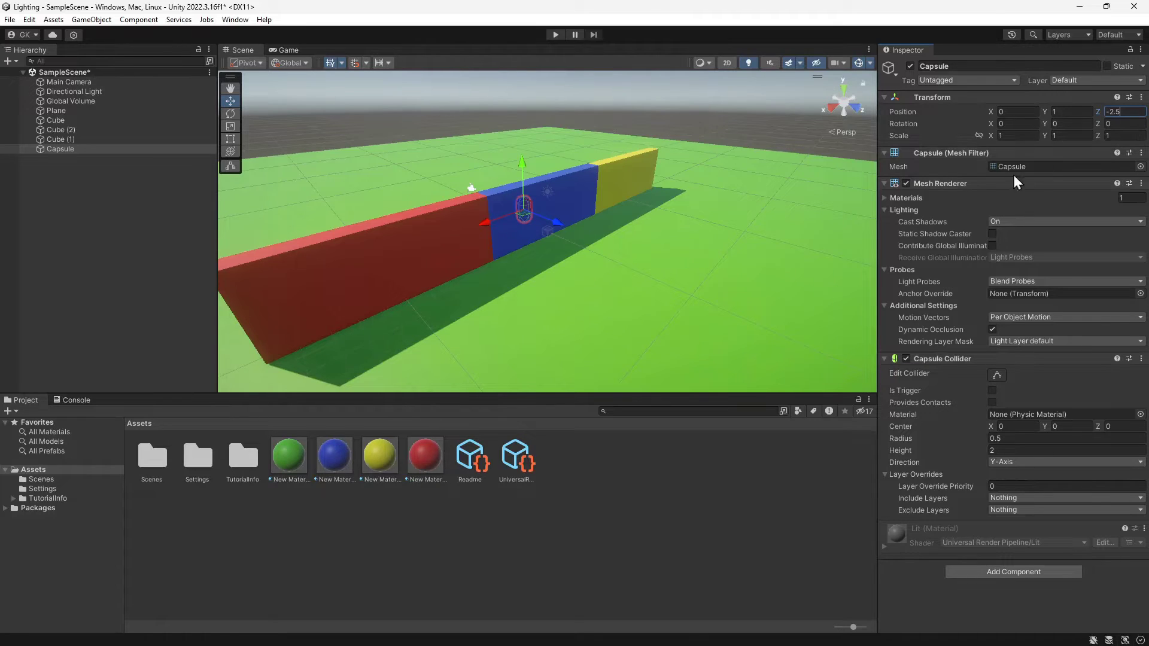
- Create a new material with the default white base color and apply it to the capsule
{"action": "left_click", "coordinate": [9, 412]}
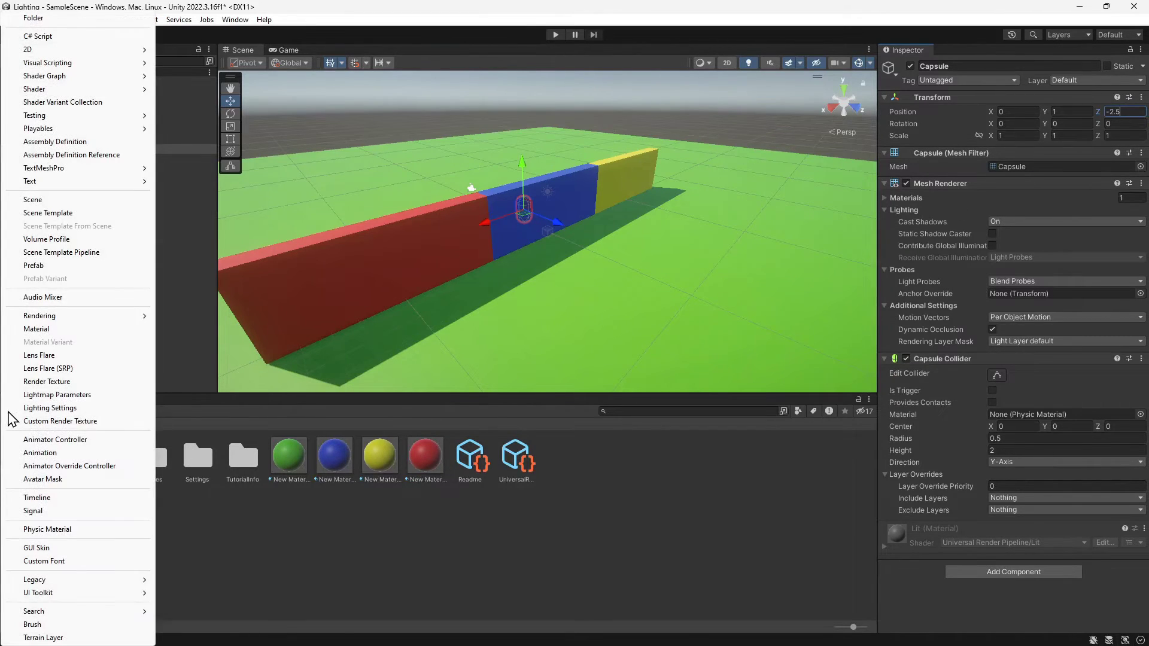
{"action": "left_click", "coordinate": [85, 333]}
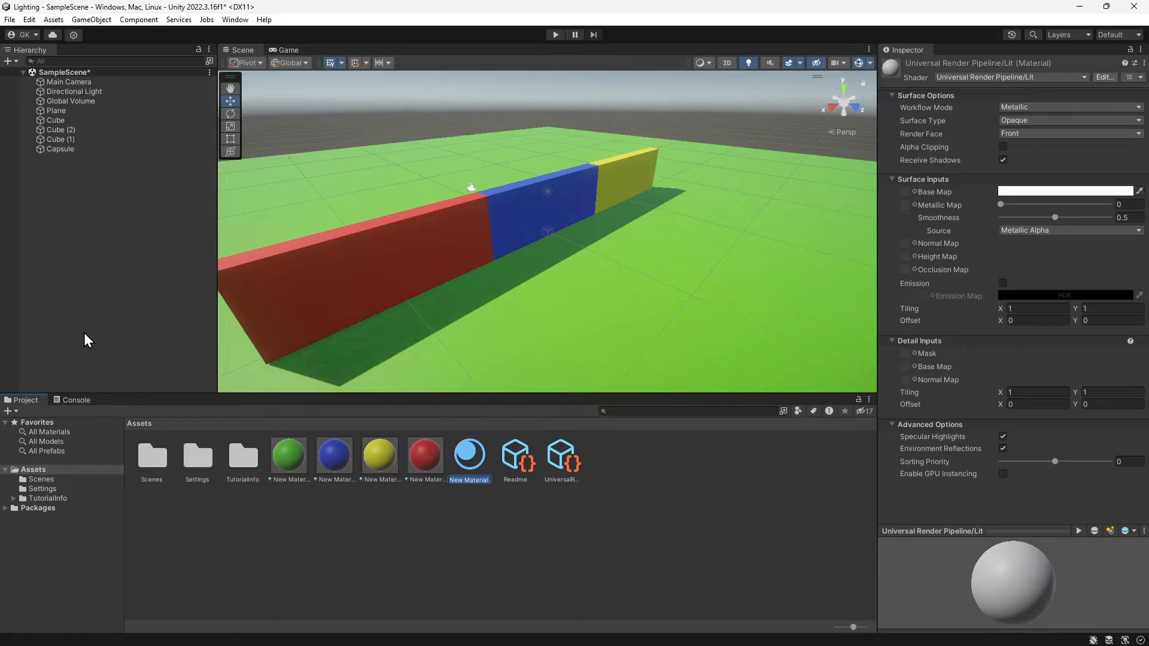
{"action": "right_click_drag", "start_coordinate": [369, 307], "coordinate": [587, 291]}
{"action": "left_click_drag", "start_coordinate": [587, 292], "coordinate": [623, 340]}
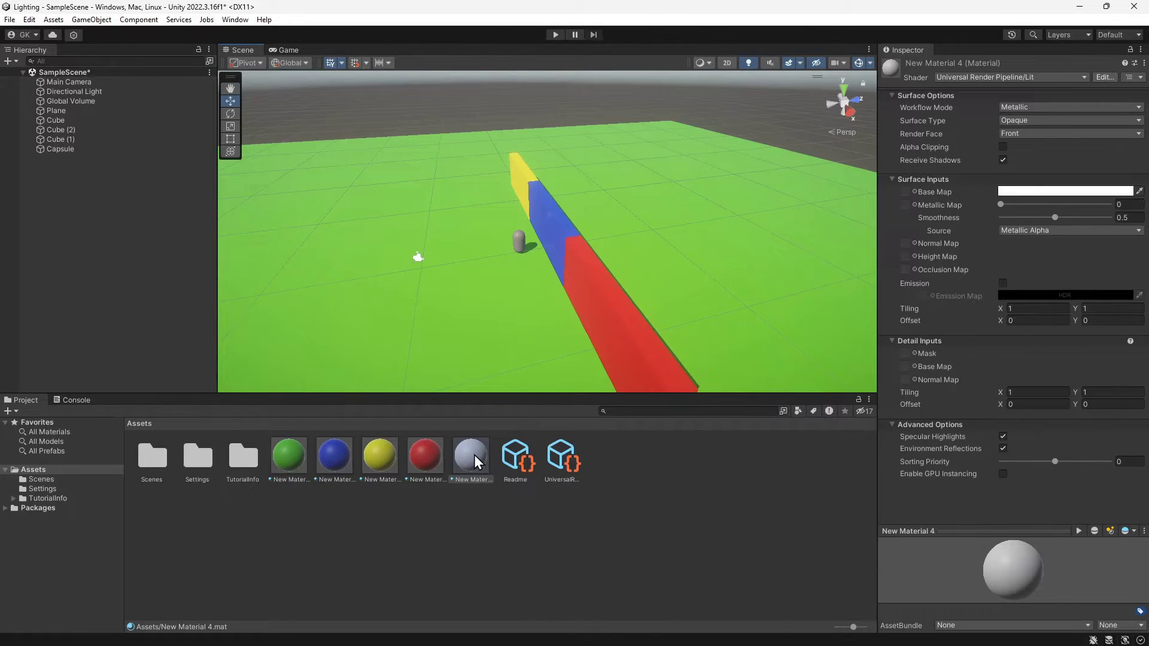
{"action": "left_click_drag", "start_coordinate": [474, 455], "coordinate": [518, 248]}
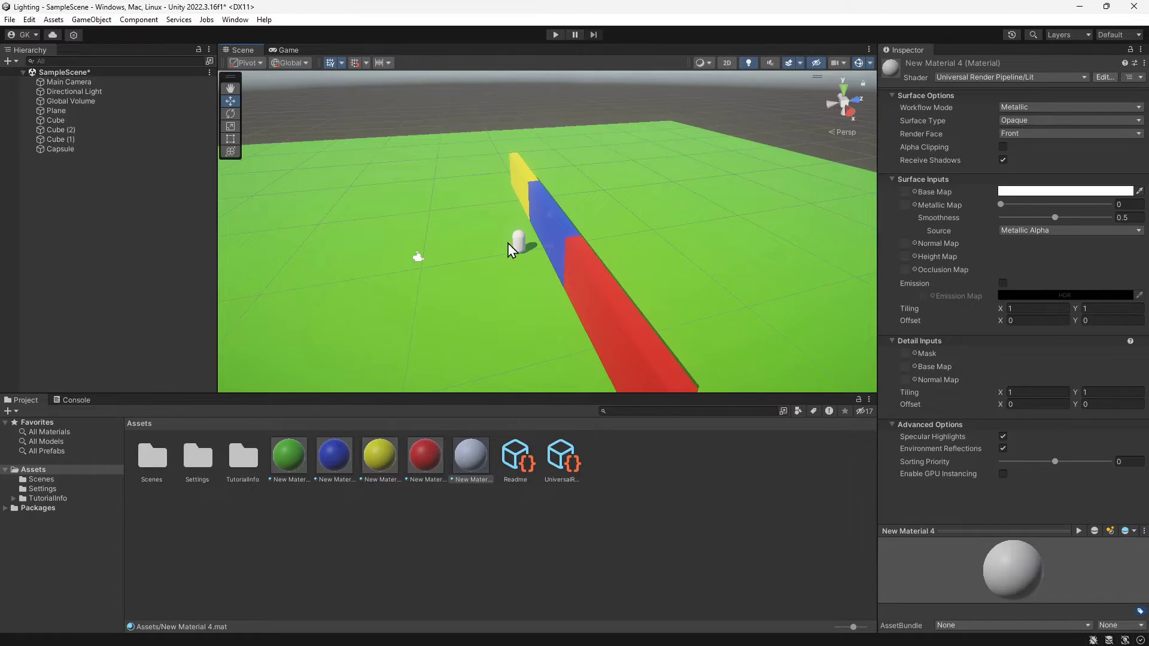
- Move the directional light to Y 5, Z -8.75 and rotate it to a low angle of about 12.8, -19.2, 19.4
{"action": "left_click", "coordinate": [114, 92]}
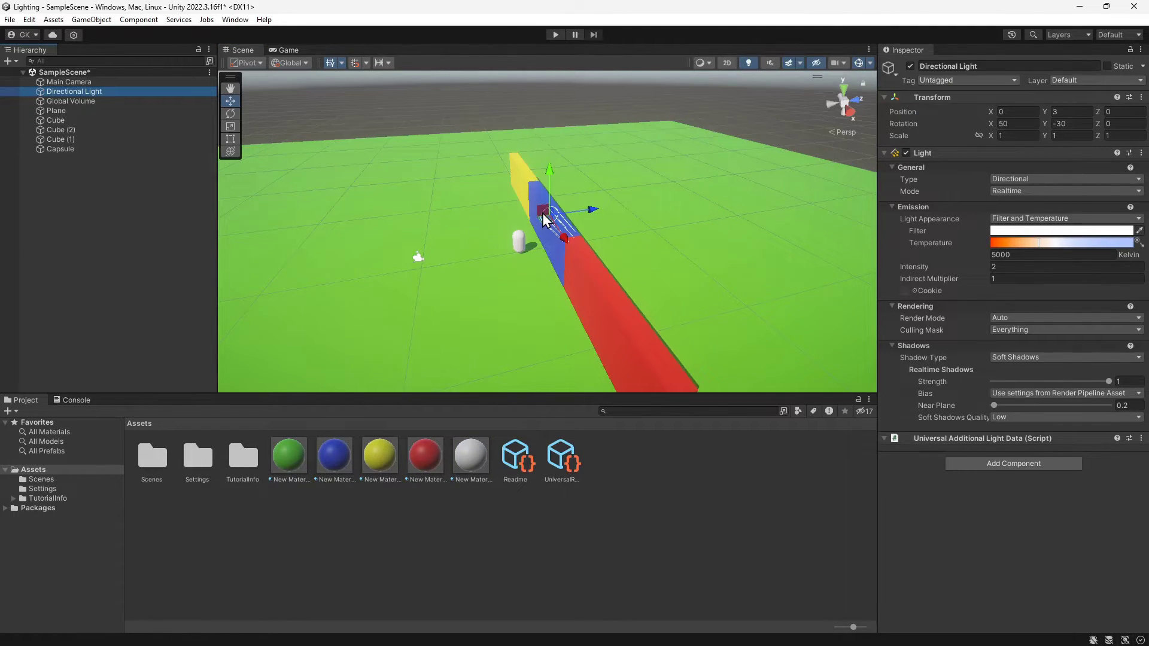
{"action": "left_click_drag", "start_coordinate": [545, 219], "coordinate": [414, 203]}
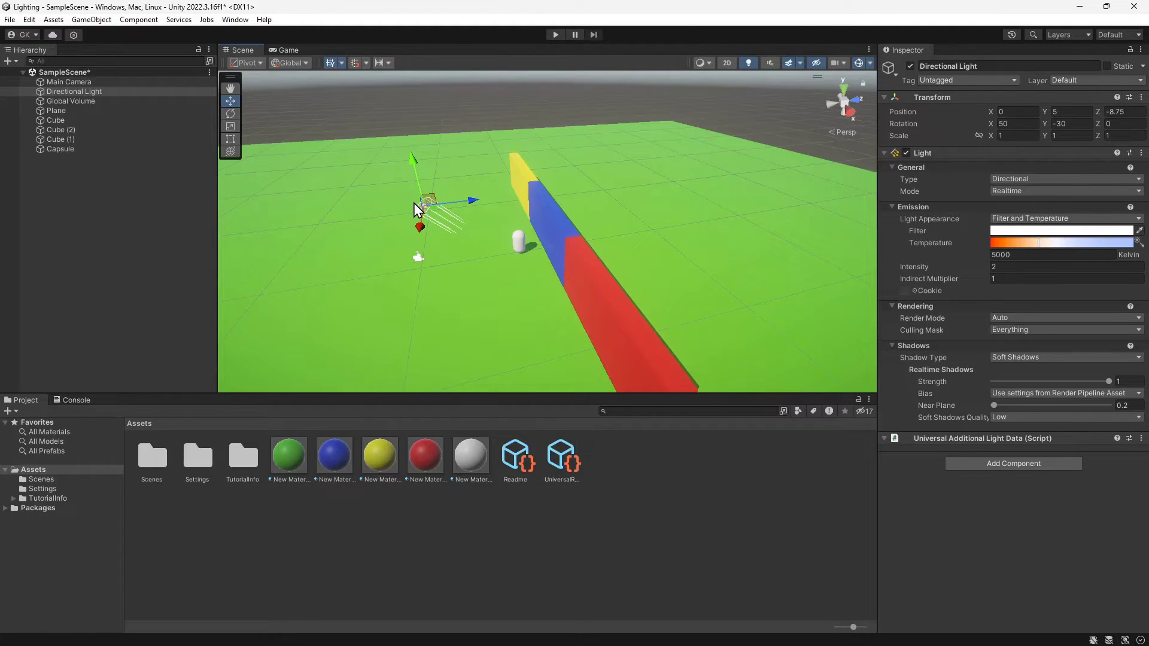
{"action": "left_click", "coordinate": [235, 116]}
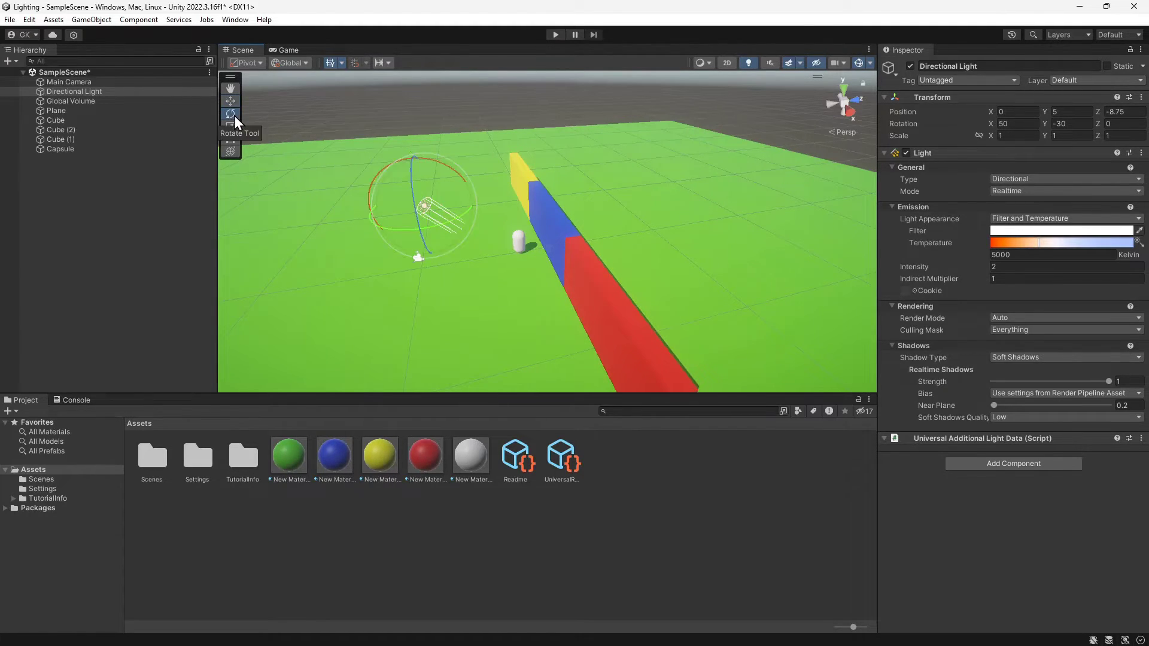
{"action": "left_click_drag", "start_coordinate": [433, 160], "coordinate": [400, 153]}
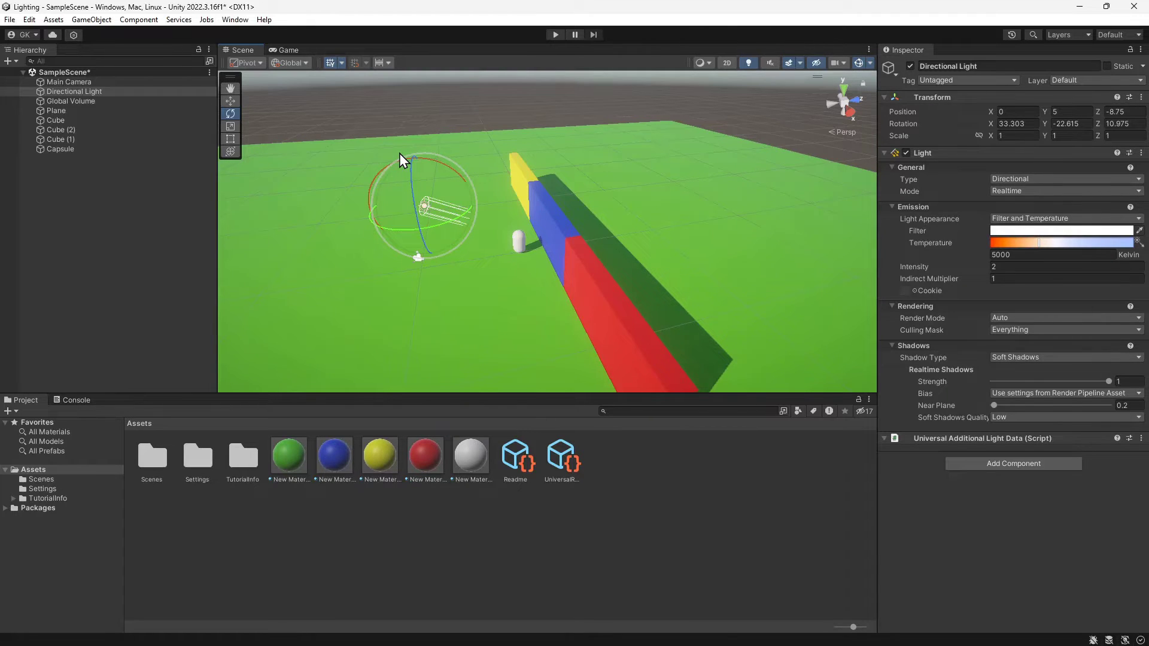
{"action": "left_click_drag", "start_coordinate": [428, 160], "coordinate": [386, 163]}
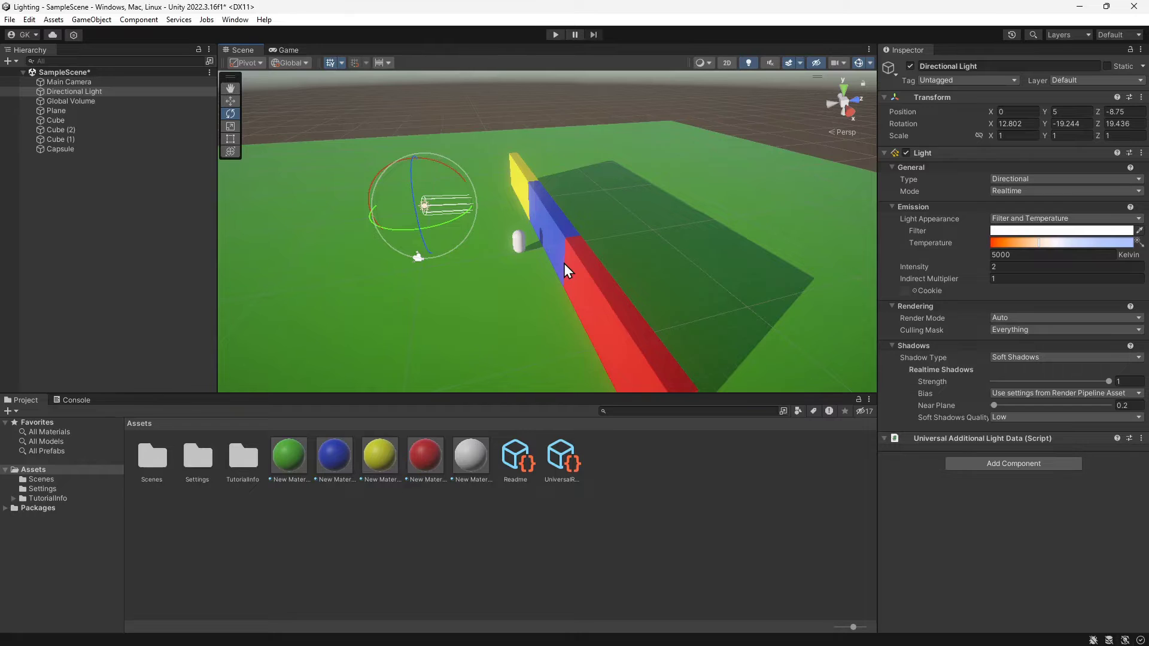
- Rotate the directional light to a steeper angle of about 37.2, -23.8, 8.9 to shorten the wall's shadow
{"action": "middle_click_drag", "start_coordinate": [564, 224], "coordinate": [371, 242]}
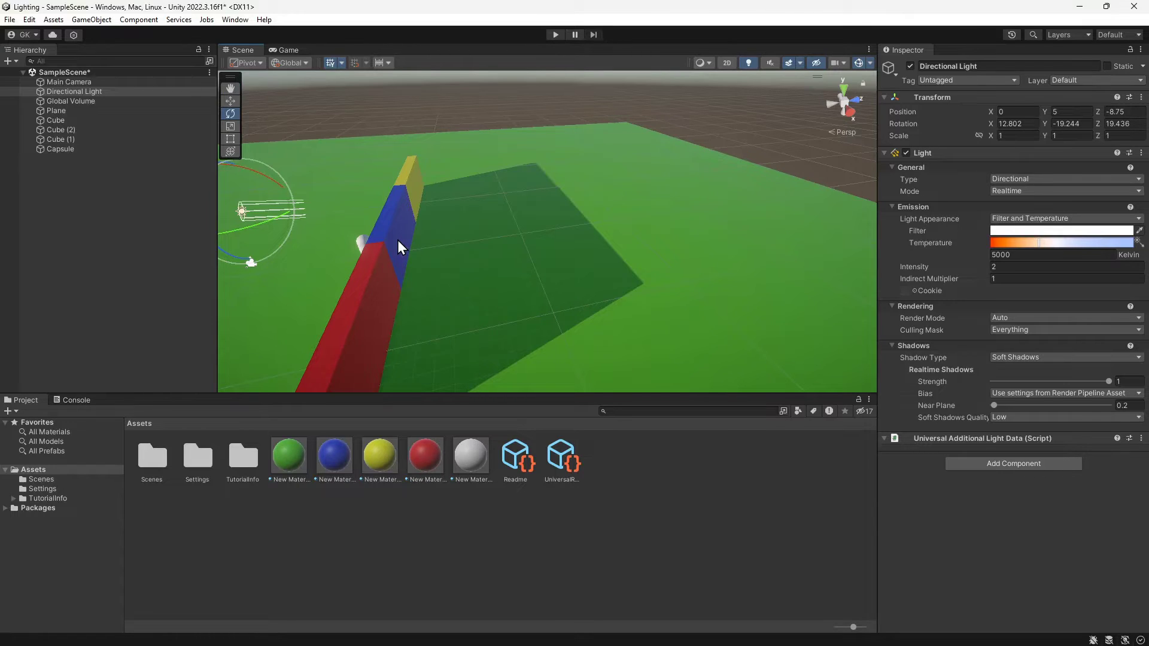
{"action": "middle_click_drag", "start_coordinate": [394, 235], "coordinate": [578, 246]}
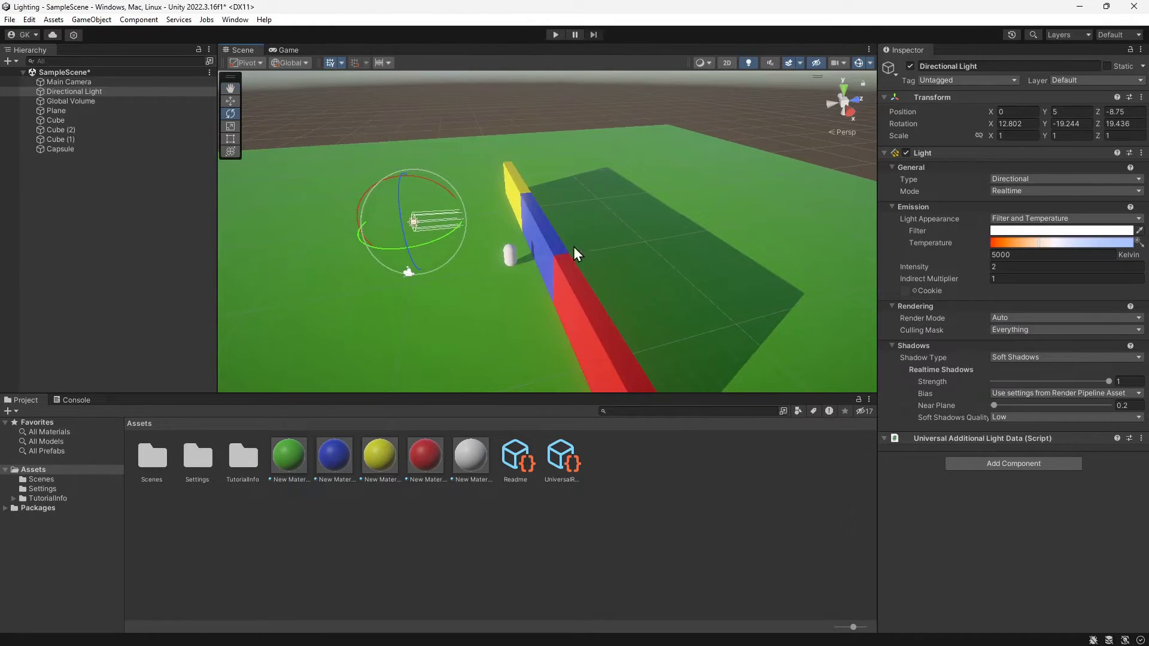
{"action": "left_click_drag", "start_coordinate": [436, 184], "coordinate": [461, 234]}
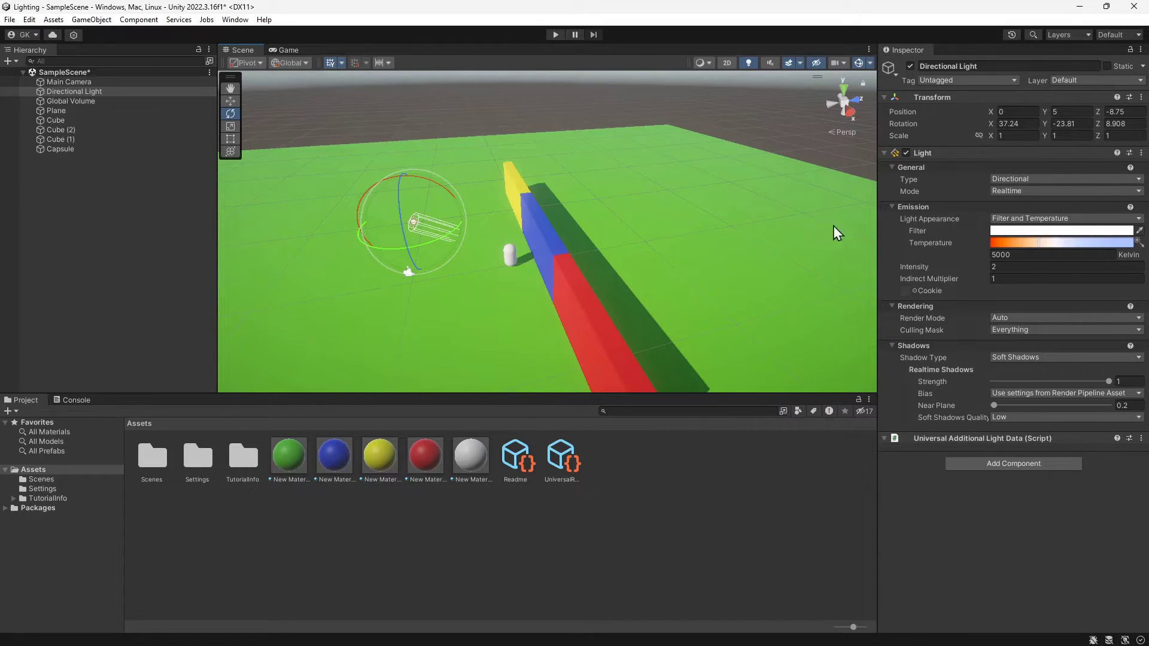
- Try a red (E31B1B) and a green (44E31B) filter color on the directional light and restore white (FFFFFF)
{"action": "left_click", "coordinate": [1097, 231]}
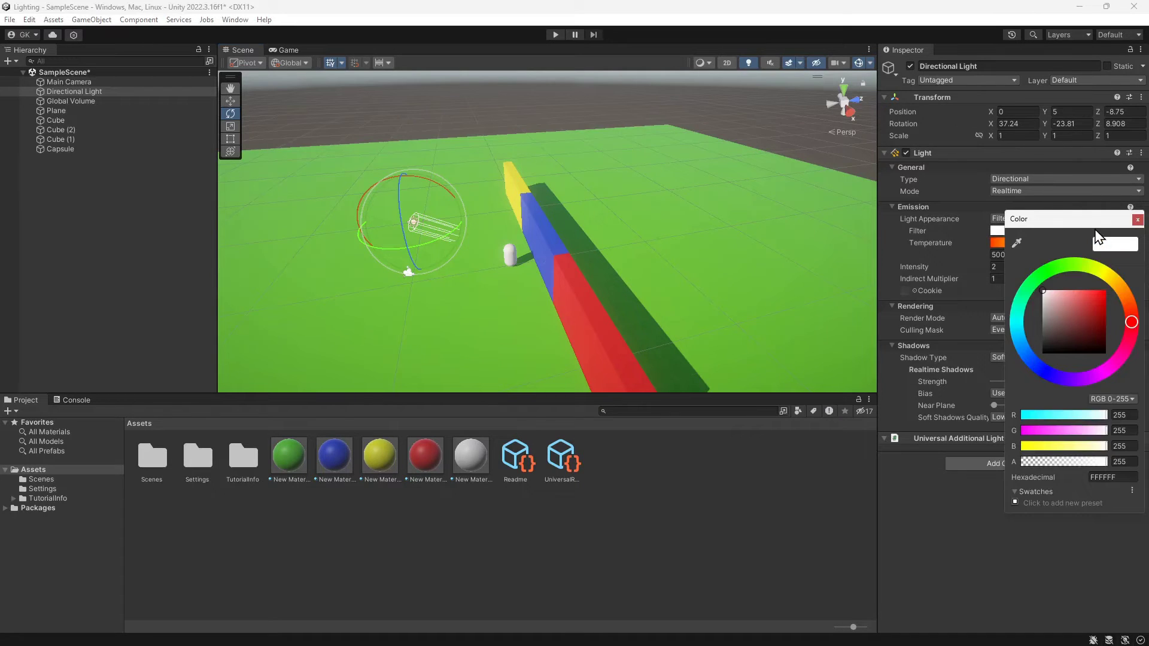
{"action": "mouse_move", "coordinate": [1087, 289]}
{"action": "left_mouse_down"}
{"action": "mouse_move", "coordinate": [1090, 308]}
{"action": "mouse_move", "coordinate": [1099, 300]}
{"action": "left_mouse_up"}
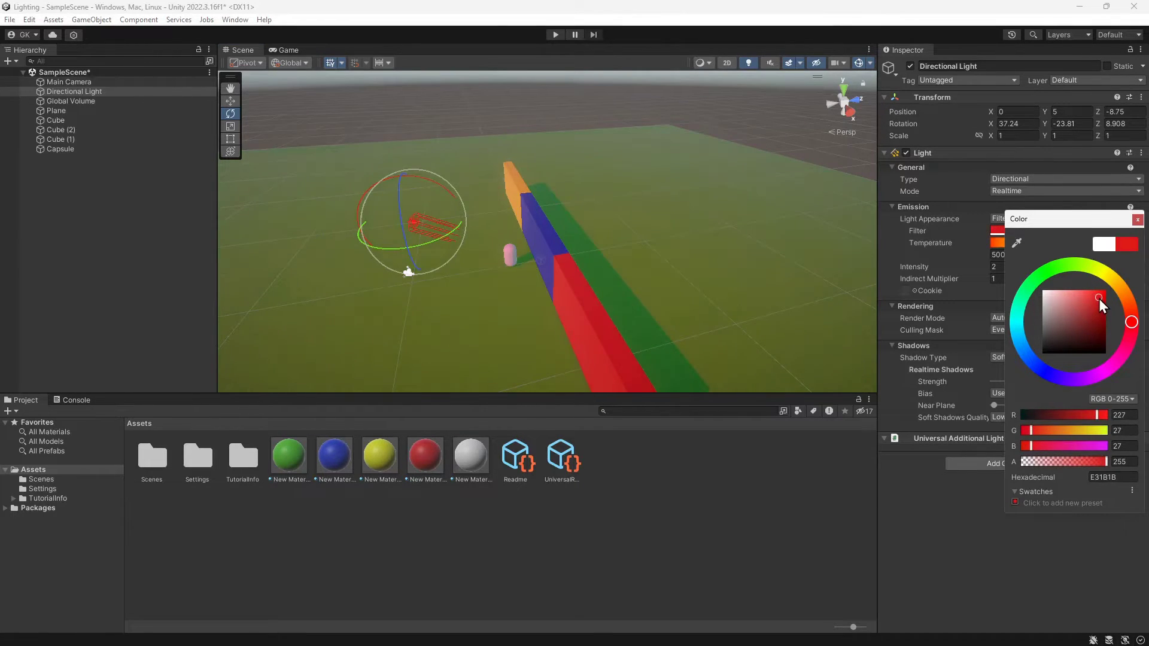
{"action": "left_click", "coordinate": [1058, 269]}
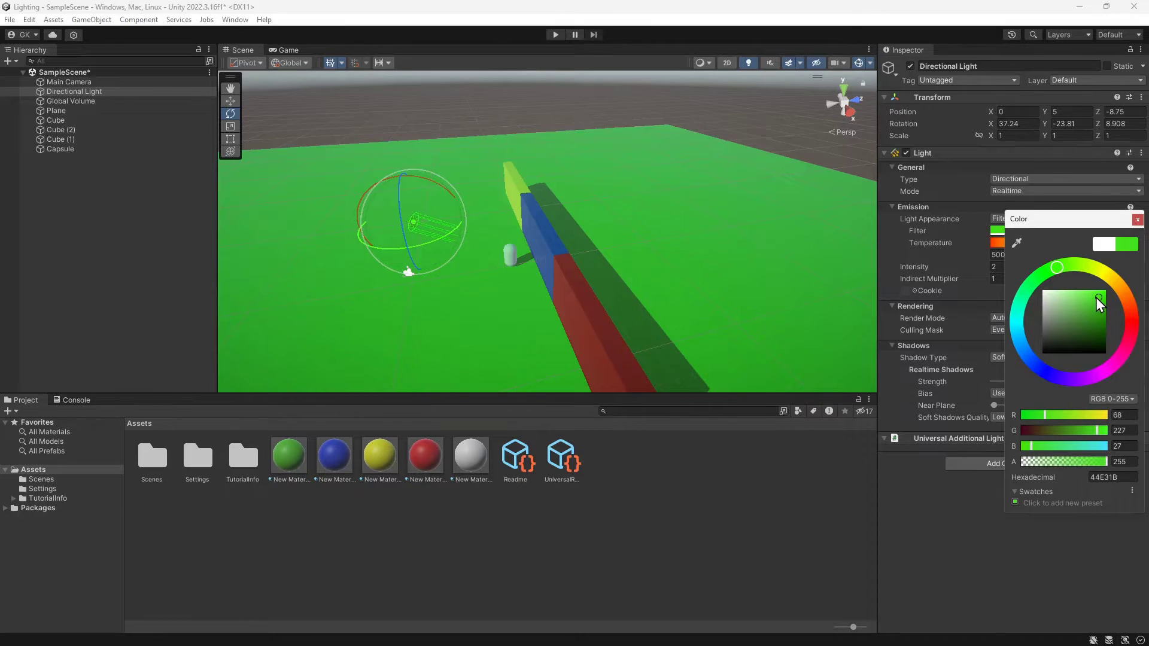
{"action": "left_click_drag", "start_coordinate": [1095, 300], "coordinate": [1014, 285]}
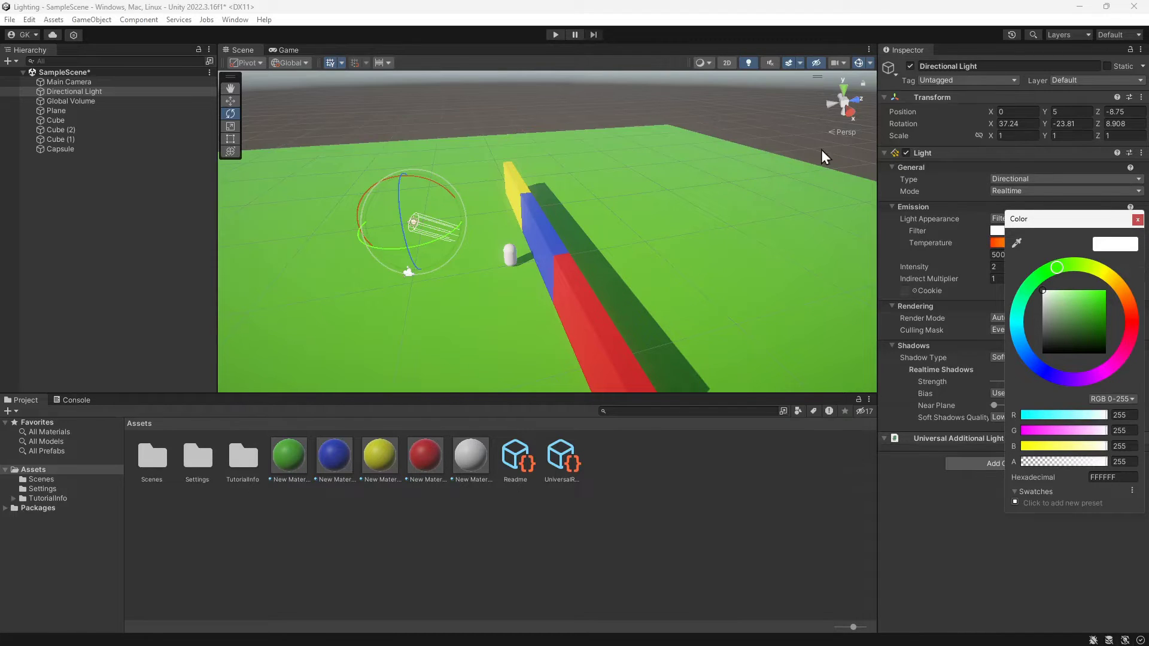
- Disable the Directional Light object in the scene and clear the selection
{"action": "left_click", "coordinate": [910, 65]}
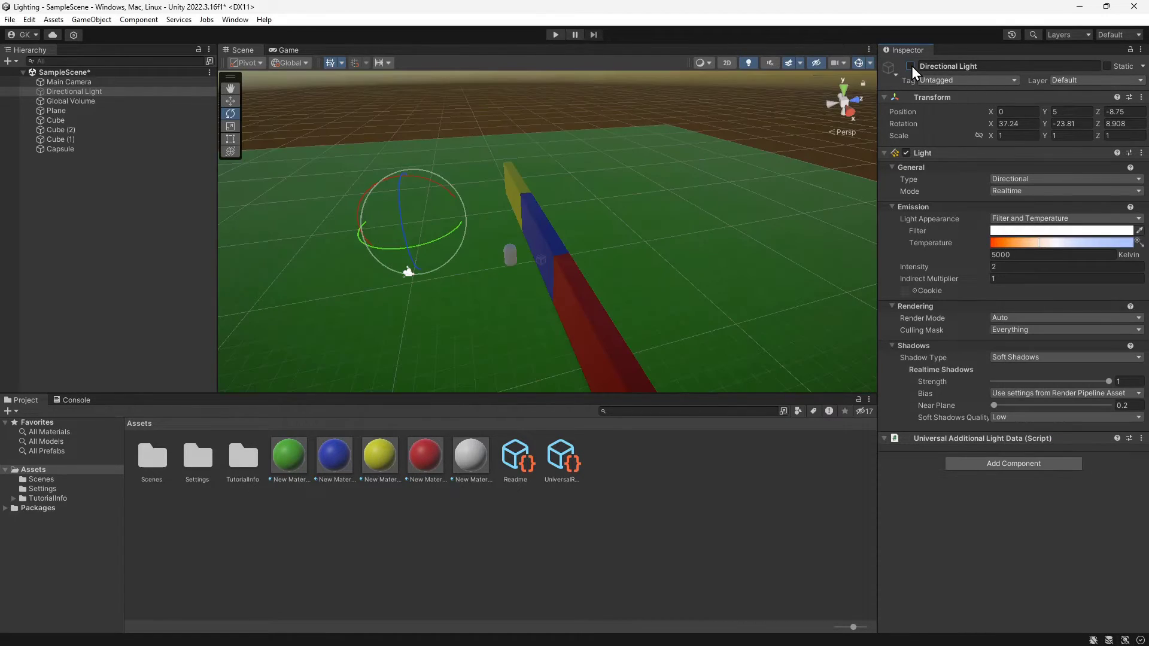
{"action": "left_click", "coordinate": [825, 471]}
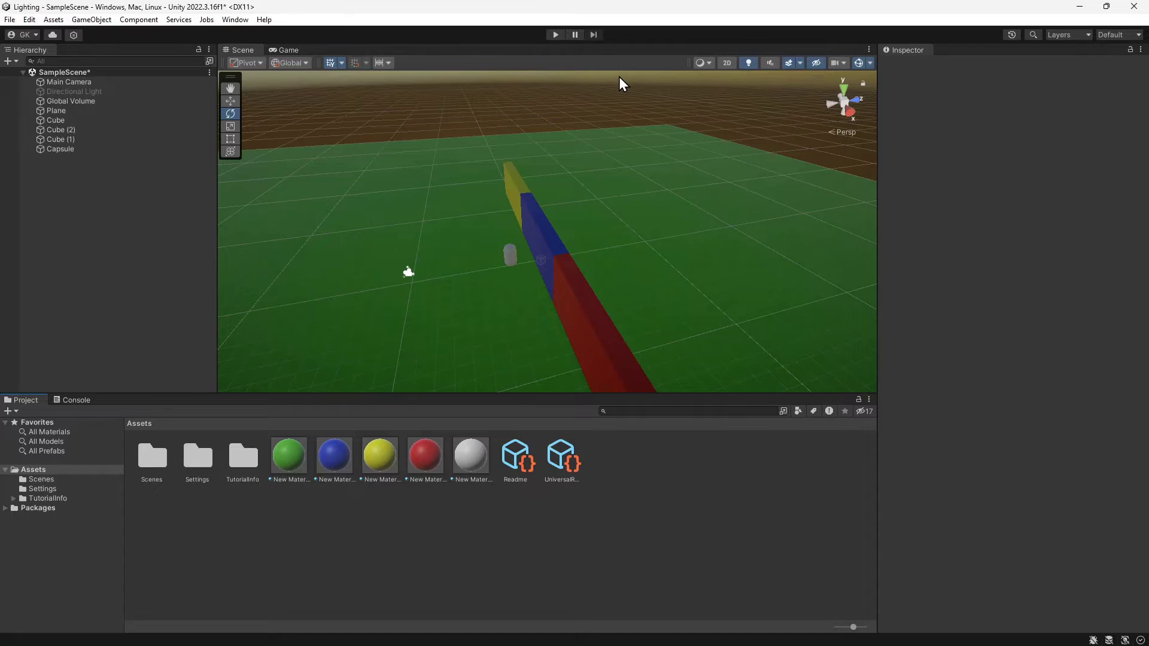
- Open the Lighting window, dock it alongside the Inspector and show its Environment settings
{"action": "left_click", "coordinate": [230, 19]}
{"action": "mouse_move", "coordinate": [367, 217]}
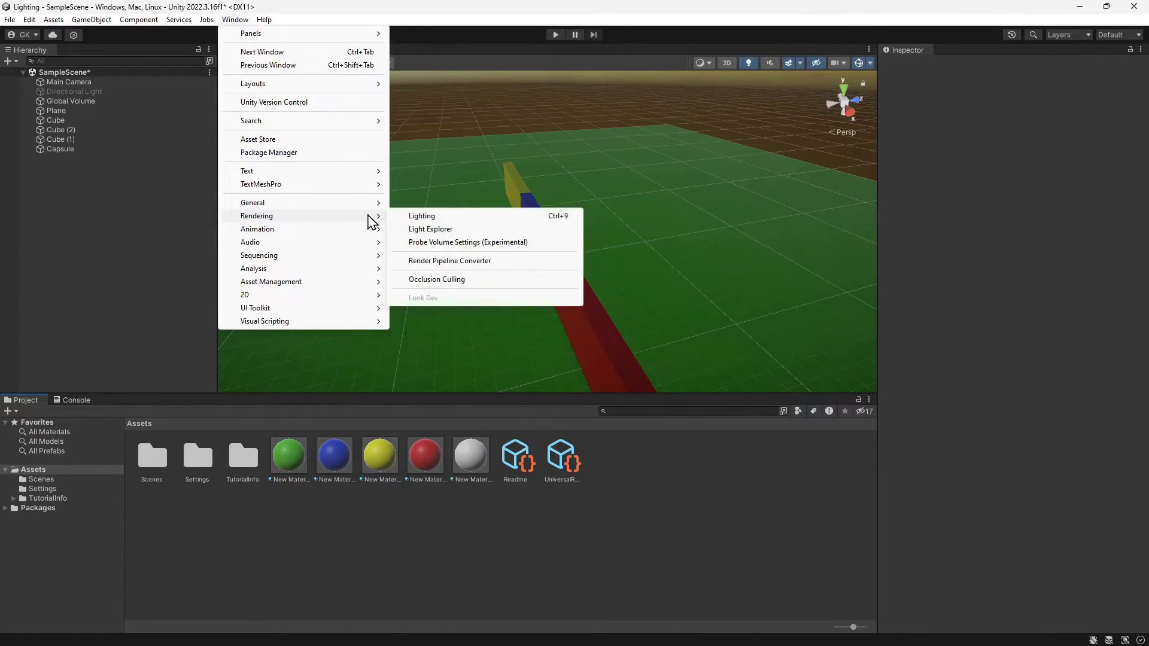
{"action": "left_click", "coordinate": [473, 215]}
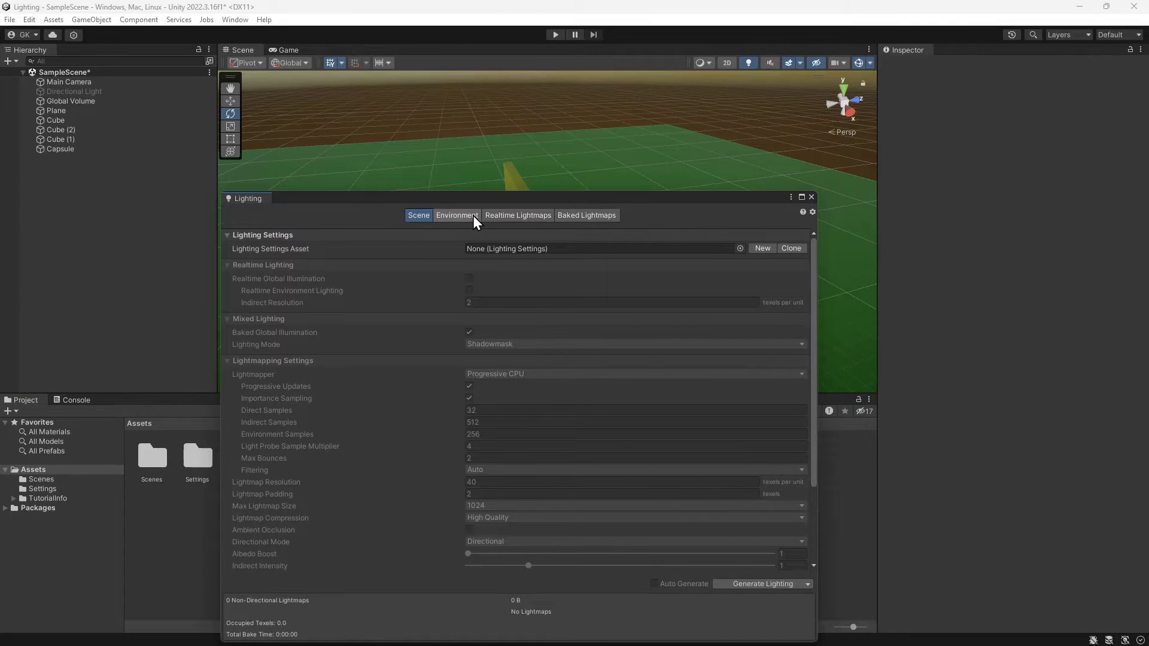
{"action": "left_click_drag", "start_coordinate": [256, 197], "coordinate": [956, 45]}
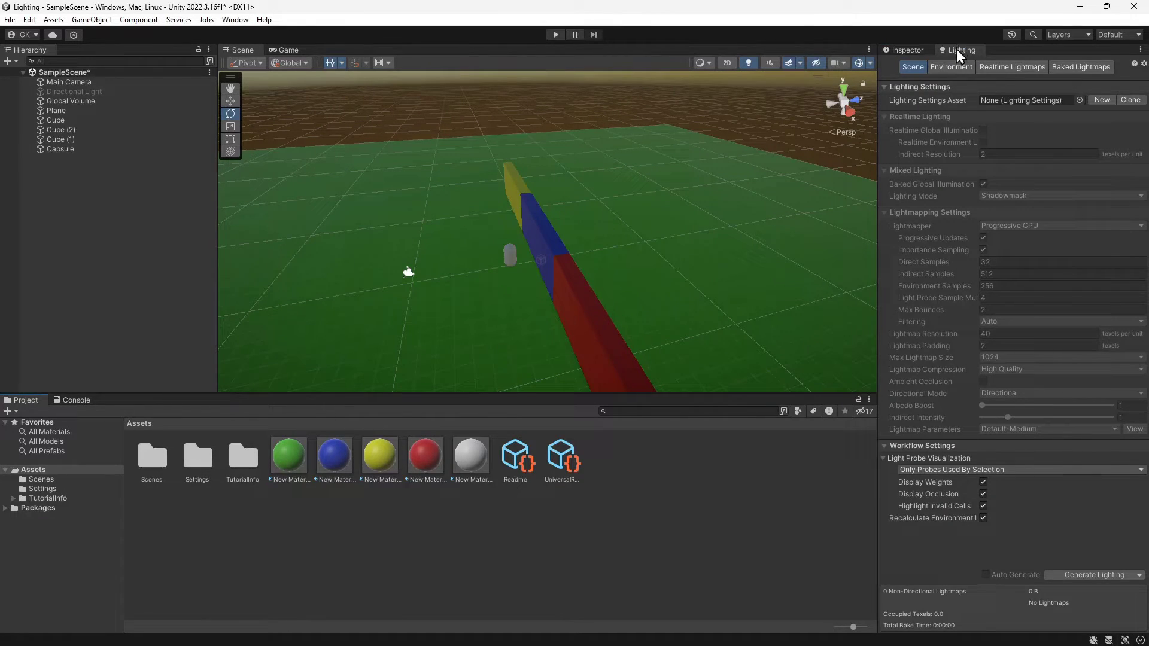
{"action": "left_click", "coordinate": [955, 66]}
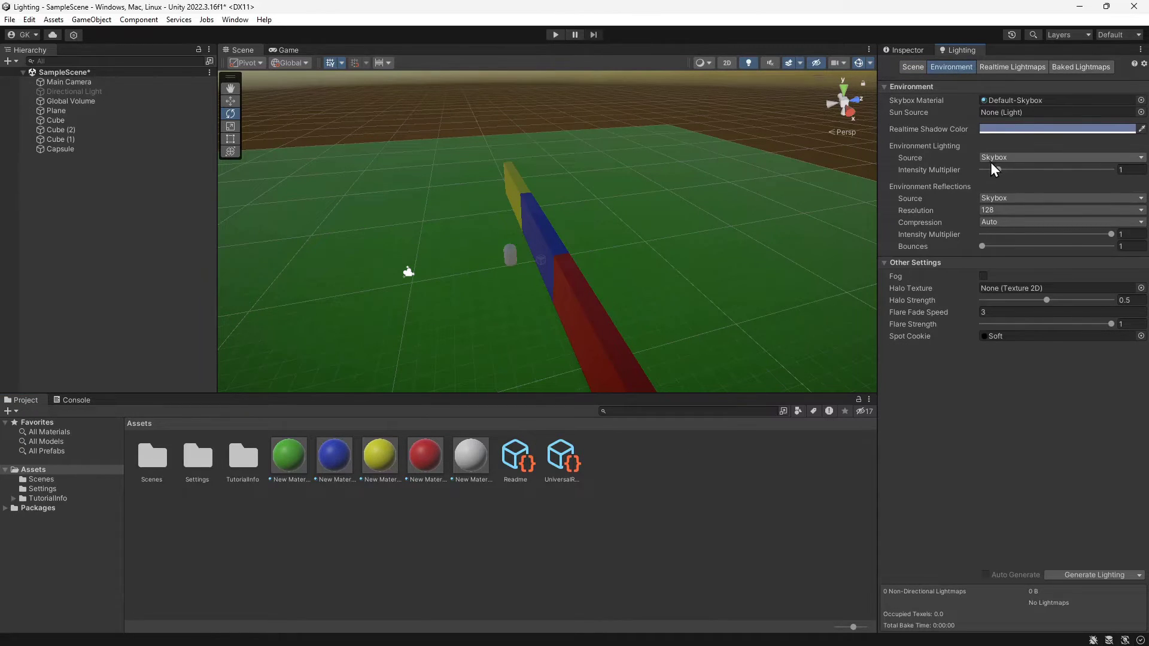
- Set the skybox environment lighting's intensity multiplier to 0 and re-enable the Directional Light to examine the wall's shadow
{"action": "left_click_drag", "start_coordinate": [997, 169], "coordinate": [960, 163]}
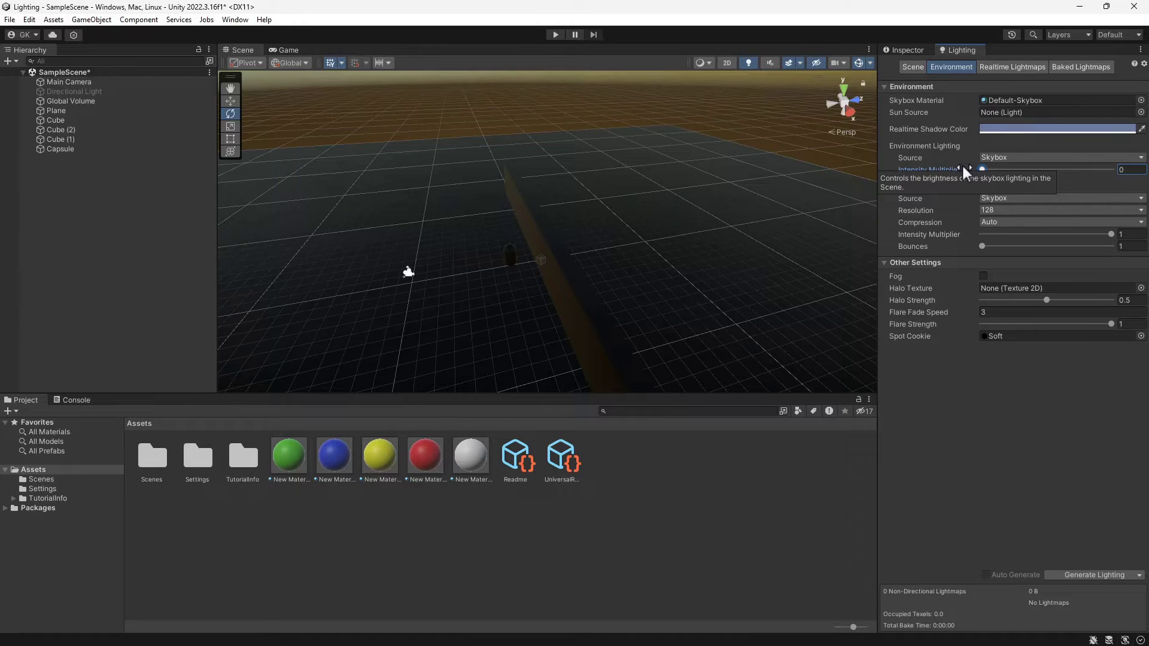
{"action": "left_click", "coordinate": [902, 50]}
{"action": "left_click", "coordinate": [85, 91]}
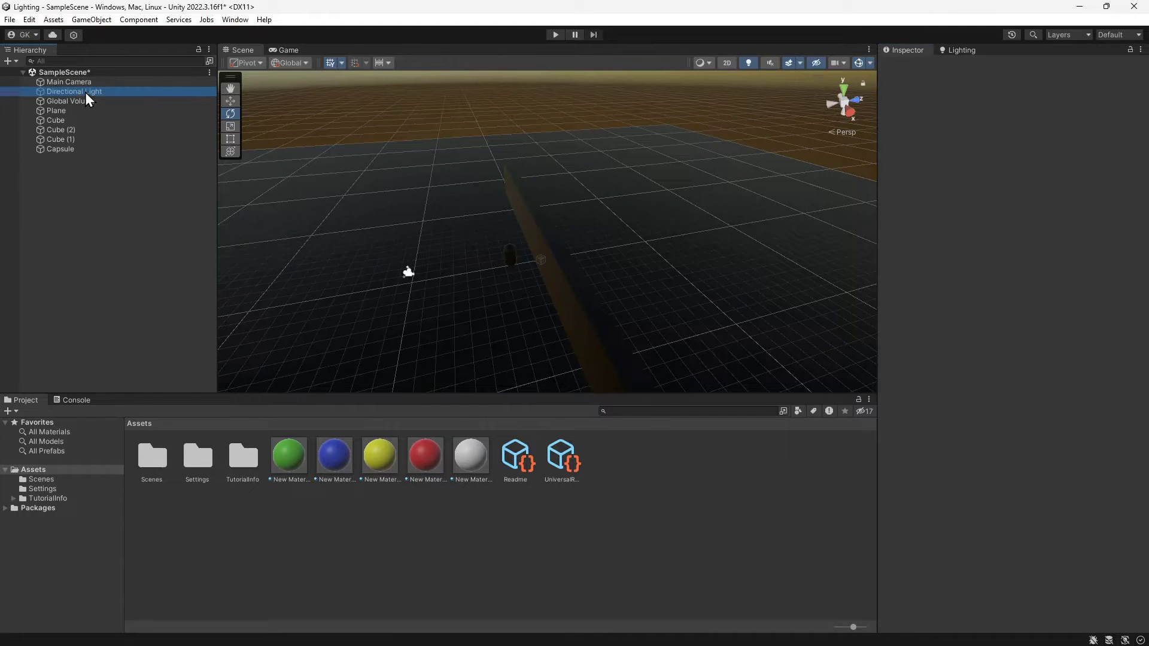
{"action": "left_click", "coordinate": [910, 67]}
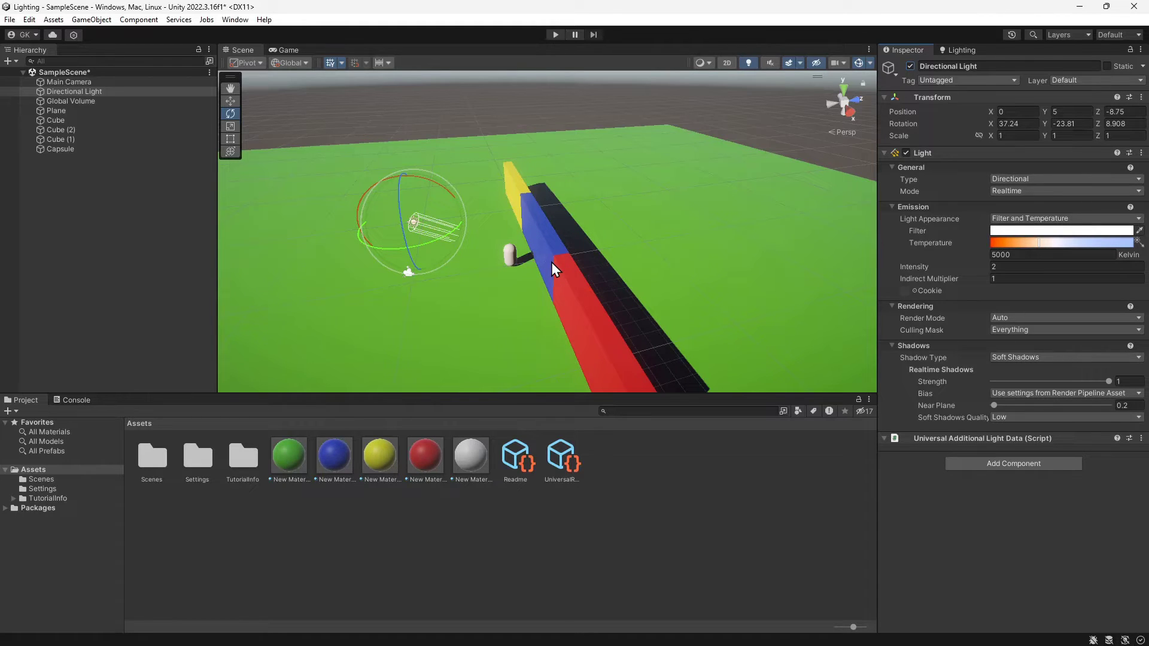
{"action": "middle_click_drag", "start_coordinate": [554, 265], "coordinate": [322, 241]}
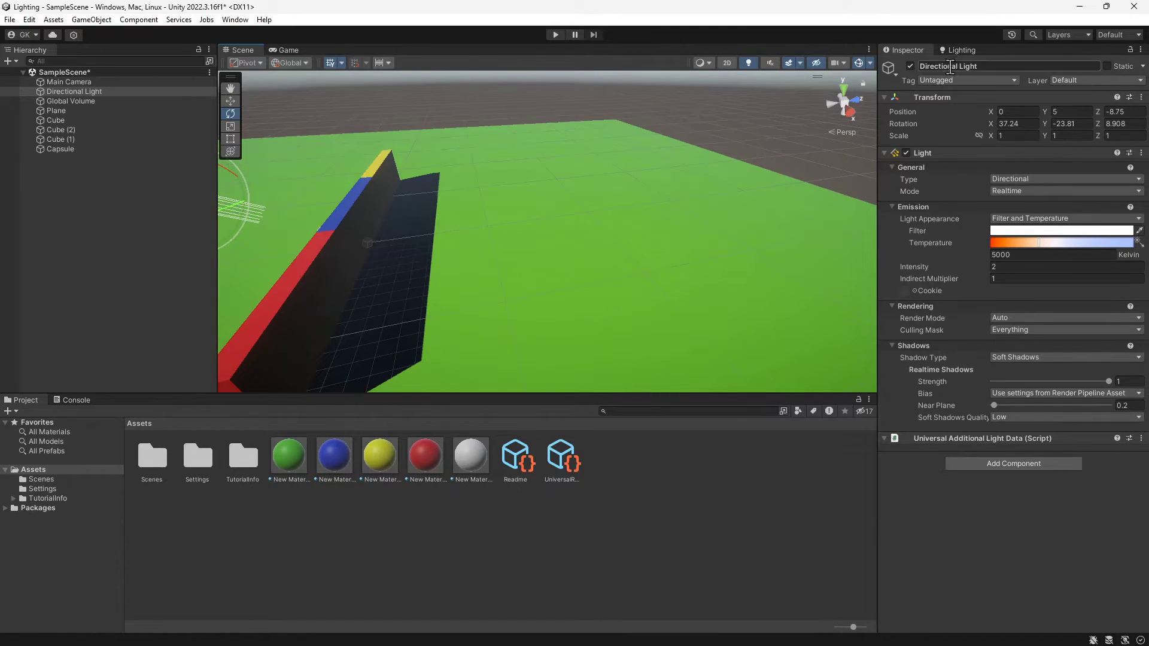
- Set the environment lighting's intensity multiplier to 1 with the skybox as its source
{"action": "left_click", "coordinate": [961, 51]}
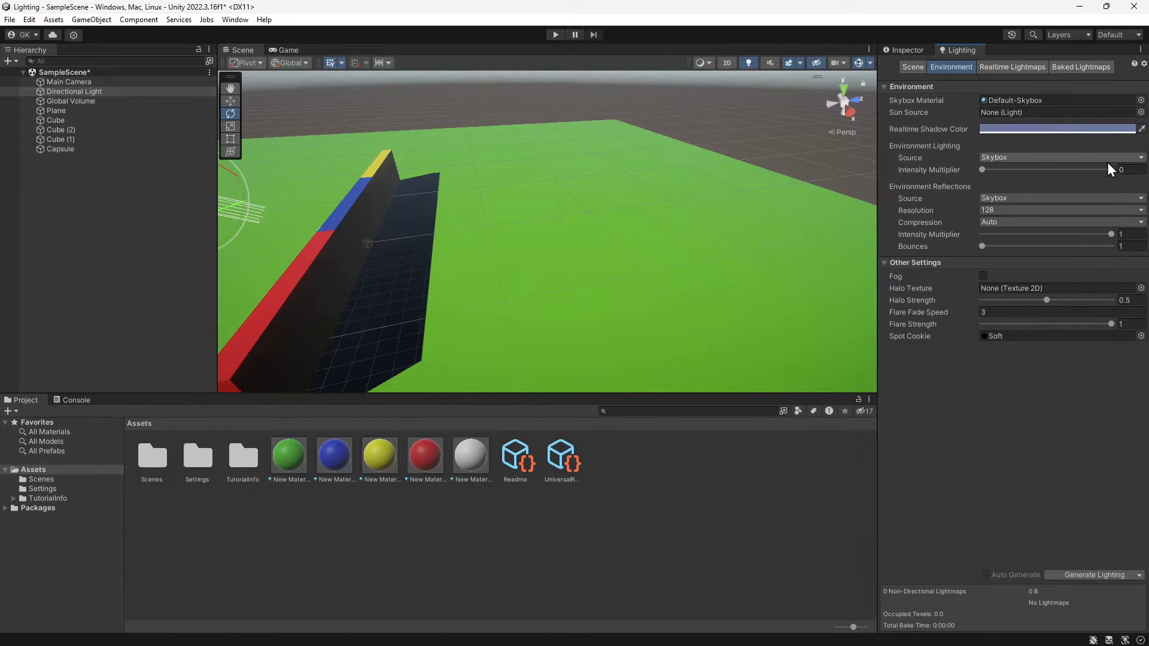
{"action": "left_click", "coordinate": [1136, 169]}
{"action": "type", "text": "1"}
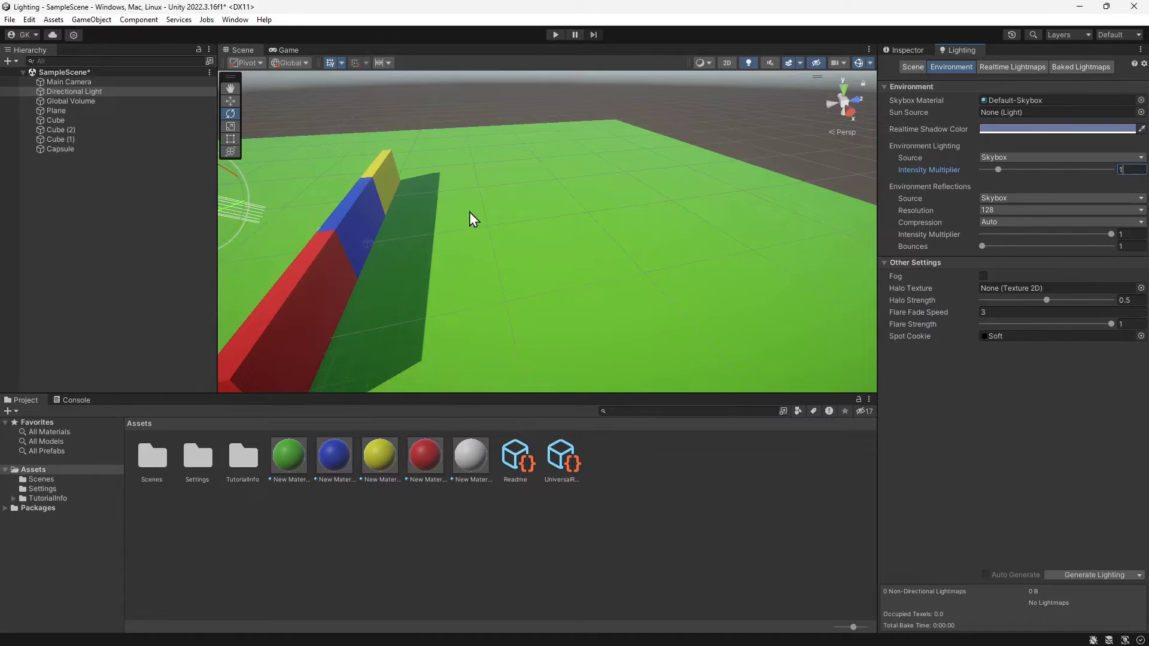
- Add a point light to the scene
{"action": "left_click", "coordinate": [9, 62]}
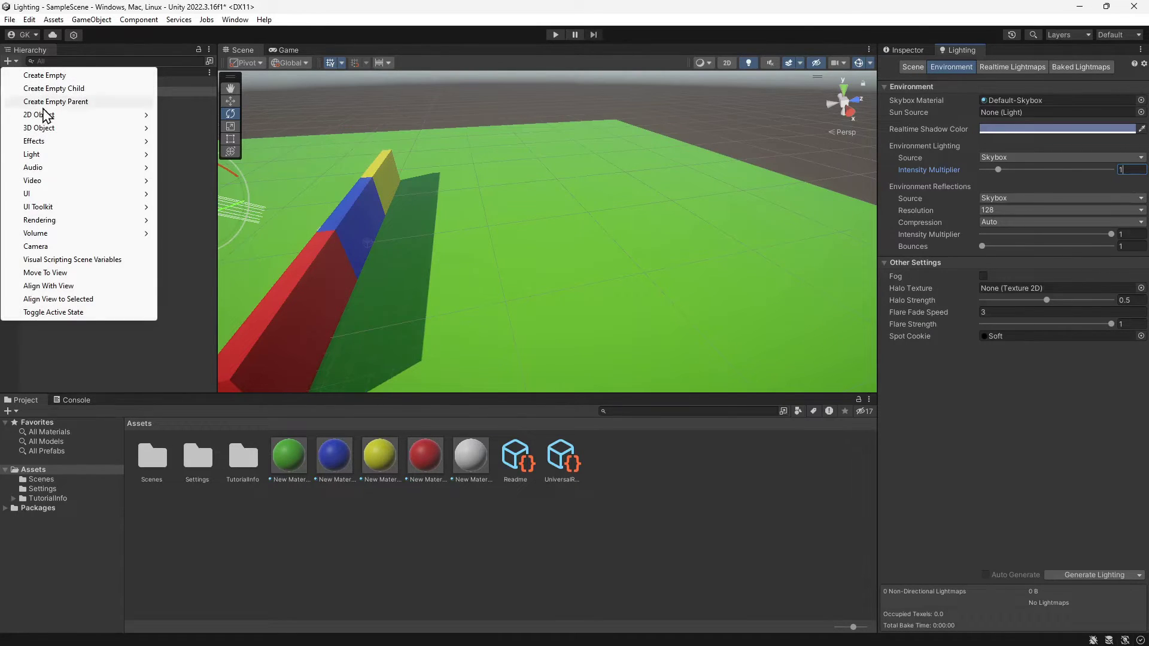
{"action": "mouse_move", "coordinate": [72, 155]}
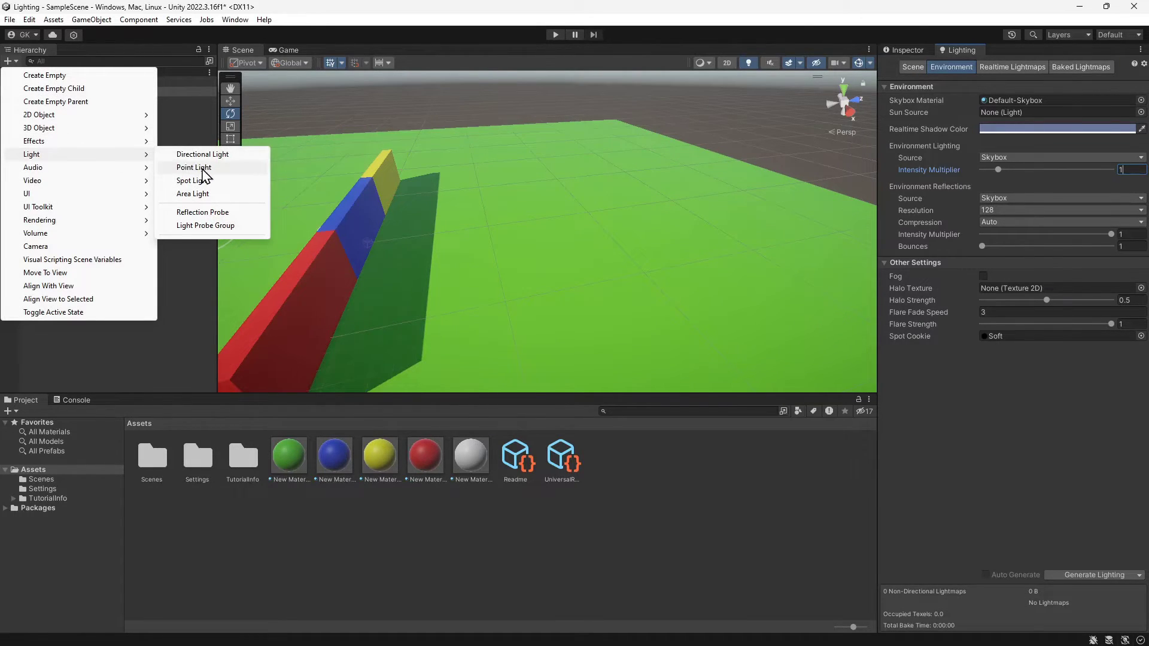
{"action": "left_click", "coordinate": [230, 170]}
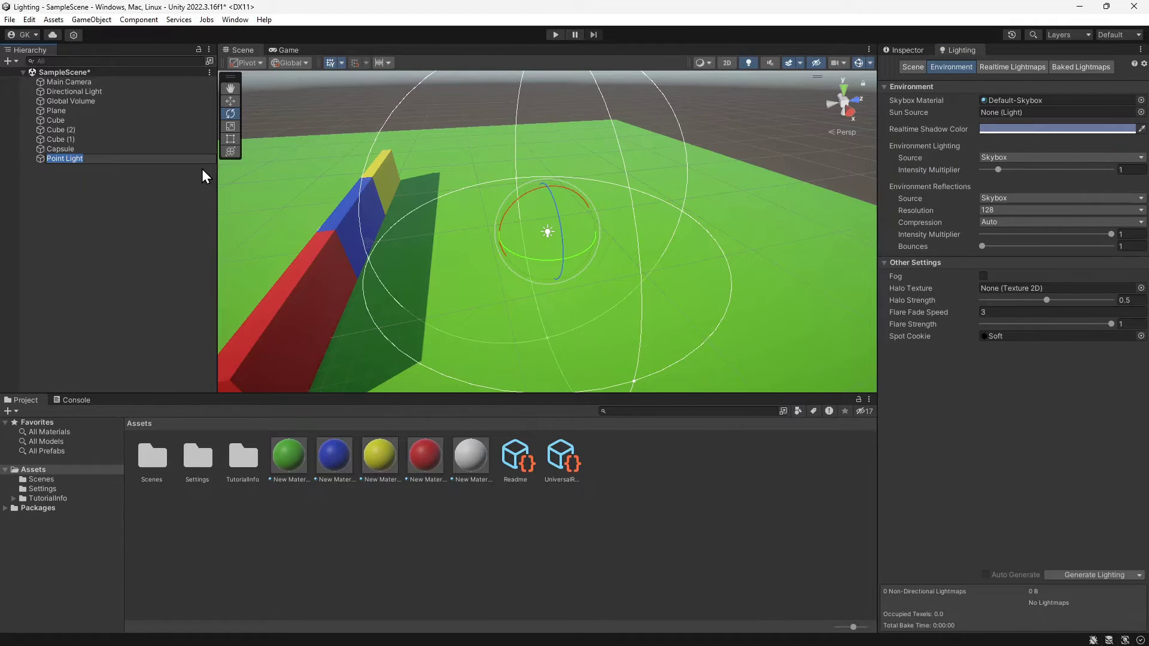
- Move the point light close to the shadowed side of the blue wall, at about X -0.35, Y 1.81, Z 1.54
{"action": "left_click", "coordinate": [231, 102]}
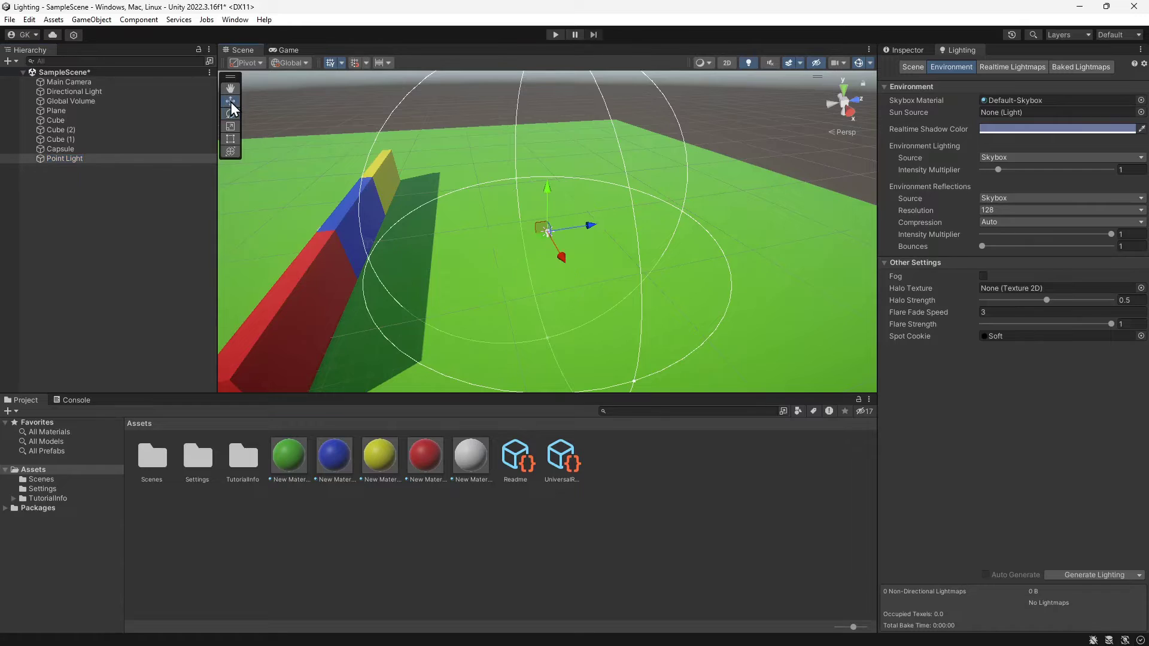
{"action": "left_click_drag", "start_coordinate": [541, 229], "coordinate": [361, 239]}
{"action": "middle_click_drag", "start_coordinate": [366, 282], "coordinate": [419, 167]}
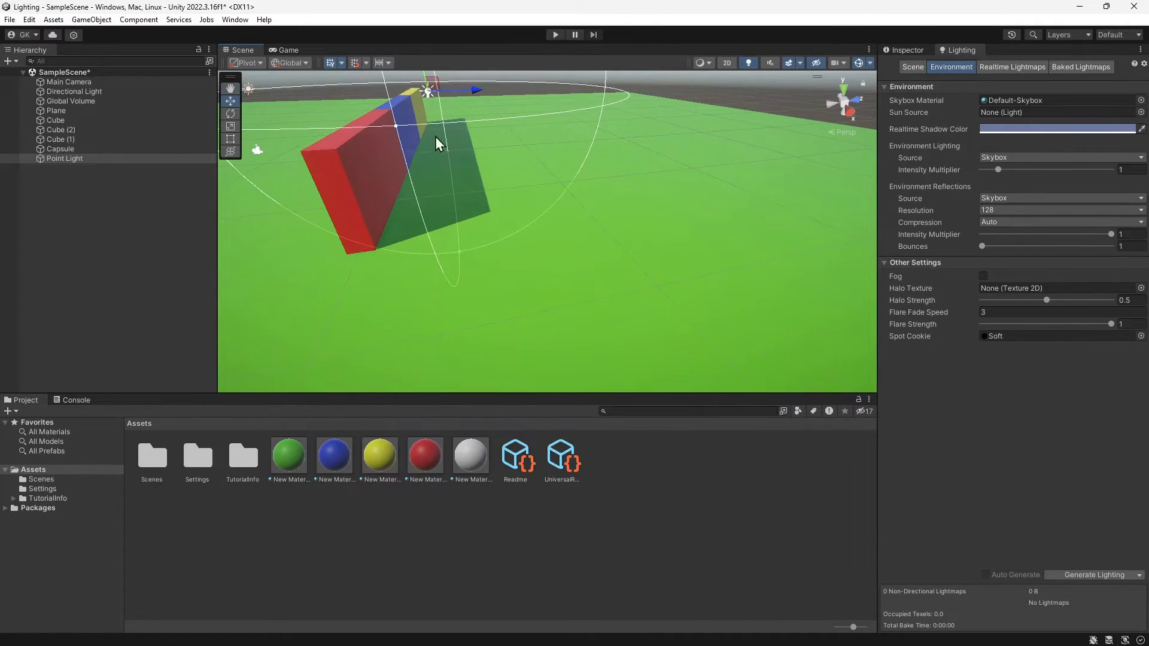
{"action": "left_click_drag", "start_coordinate": [427, 73], "coordinate": [429, 139]}
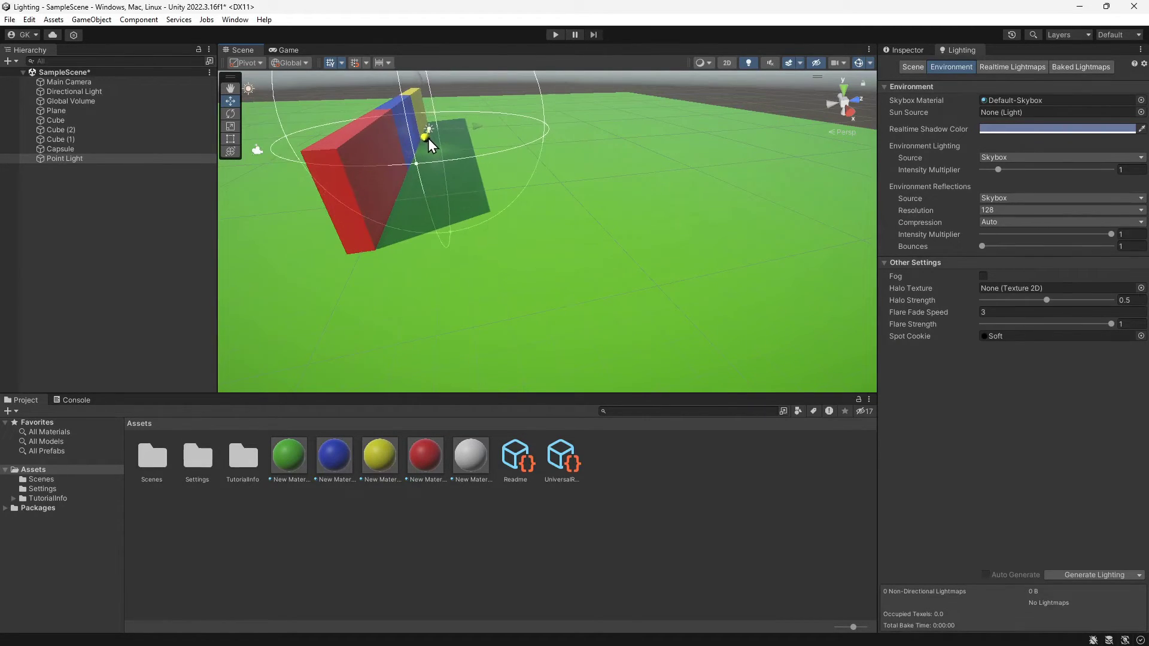
{"action": "right_click_drag", "start_coordinate": [465, 207], "coordinate": [450, 348]}
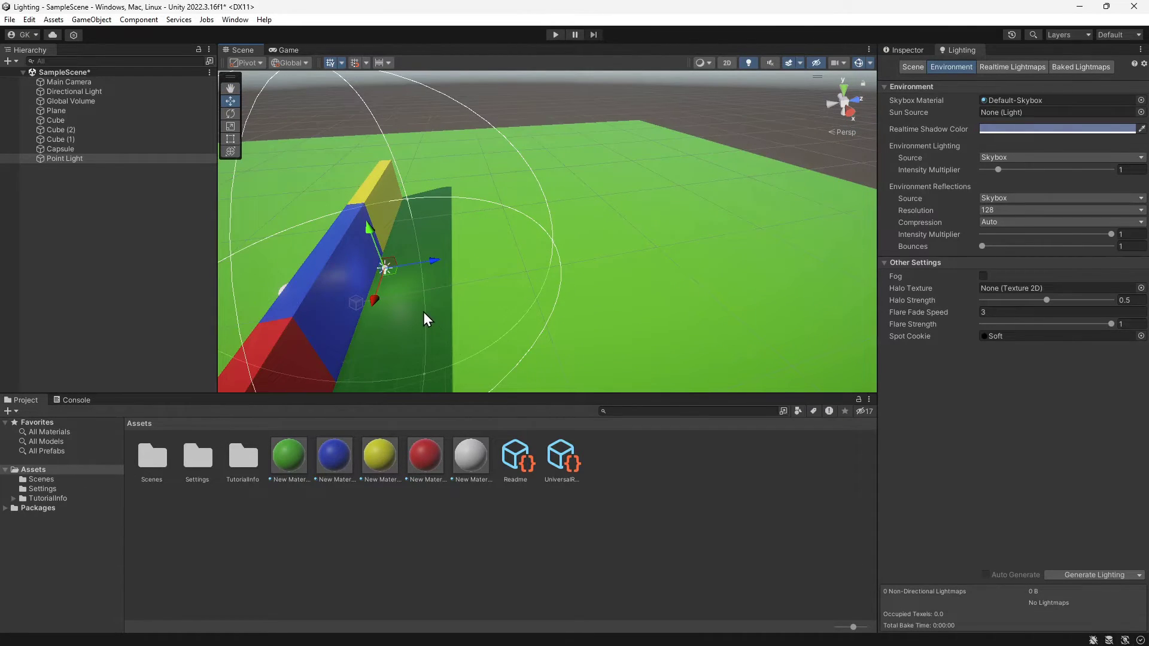
{"action": "left_click_drag", "start_coordinate": [418, 270], "coordinate": [418, 263]}
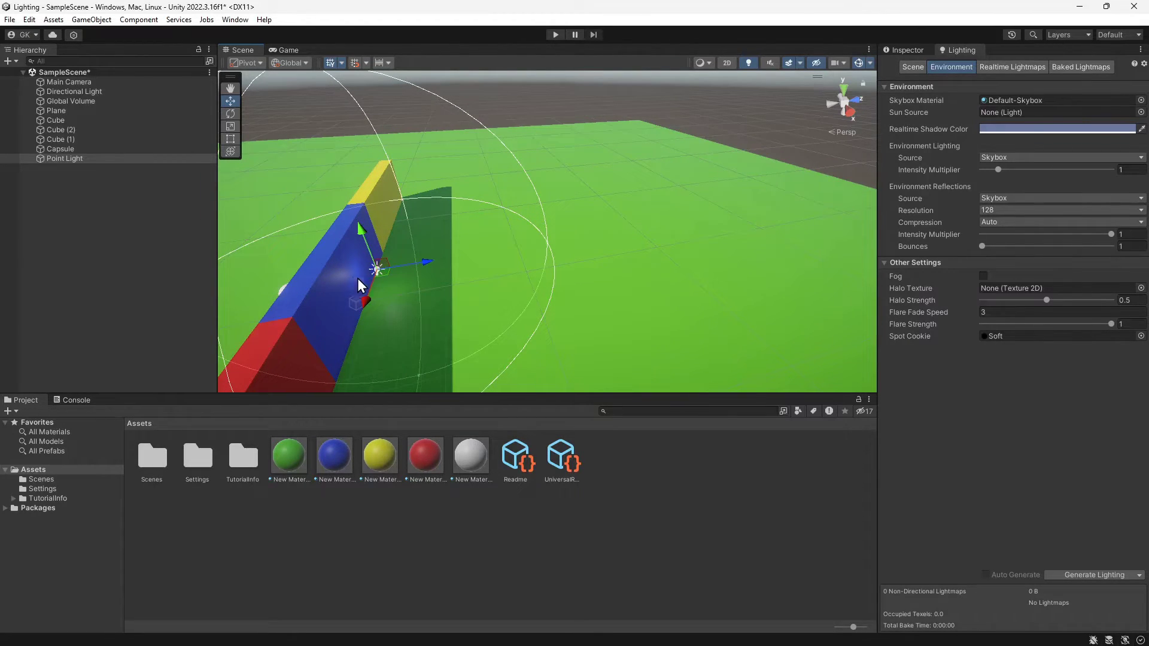
- Set the point light's intensity to about 3.01 and its range to about 6.53
{"action": "left_click", "coordinate": [904, 50]}
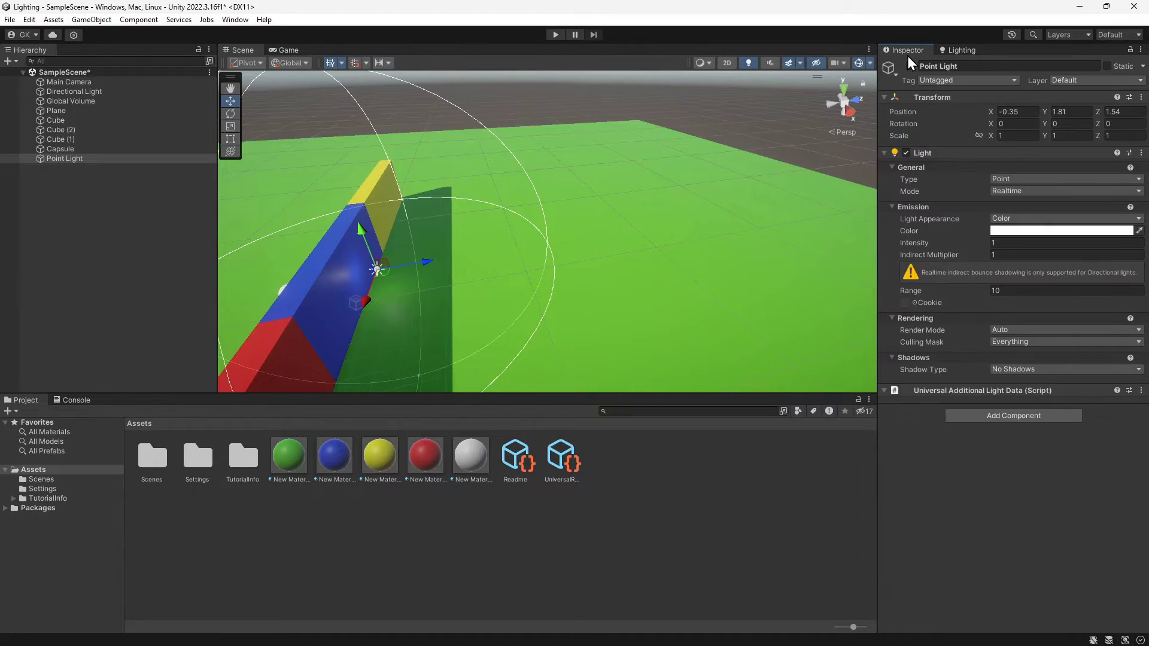
{"action": "left_click_drag", "start_coordinate": [973, 235], "coordinate": [1021, 243]}
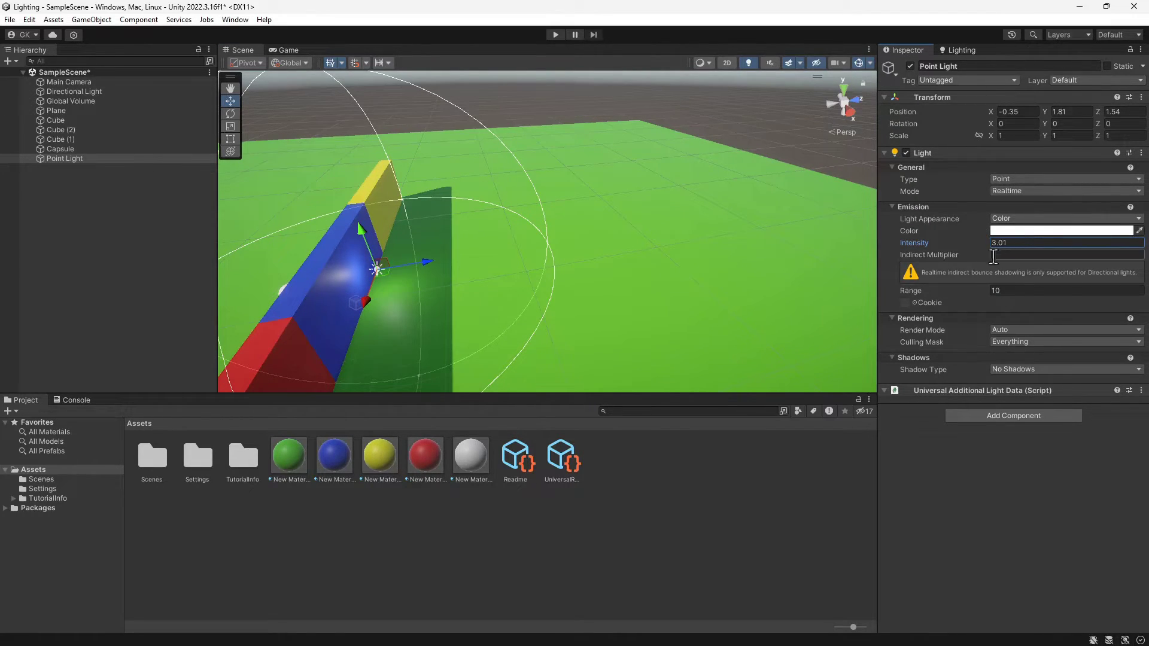
{"action": "left_click", "coordinate": [976, 288]}
{"action": "left_click_drag", "start_coordinate": [976, 287], "coordinate": [913, 299]}
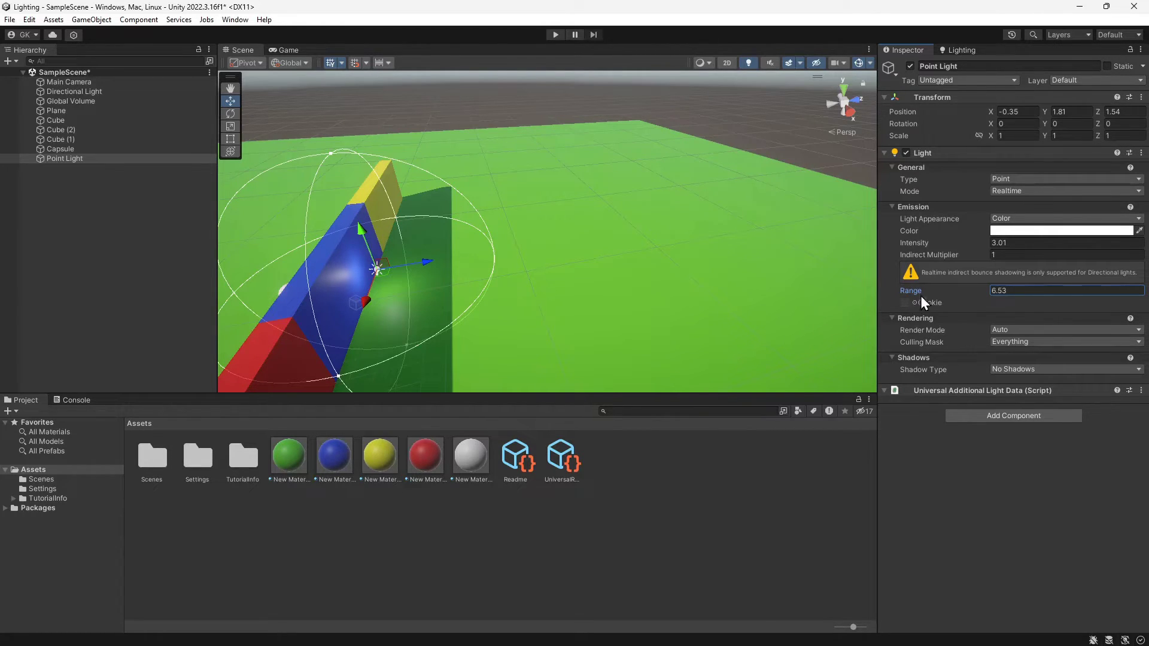
- Disable the Point Light object and add a spot light to the scene
{"action": "left_click", "coordinate": [910, 67]}
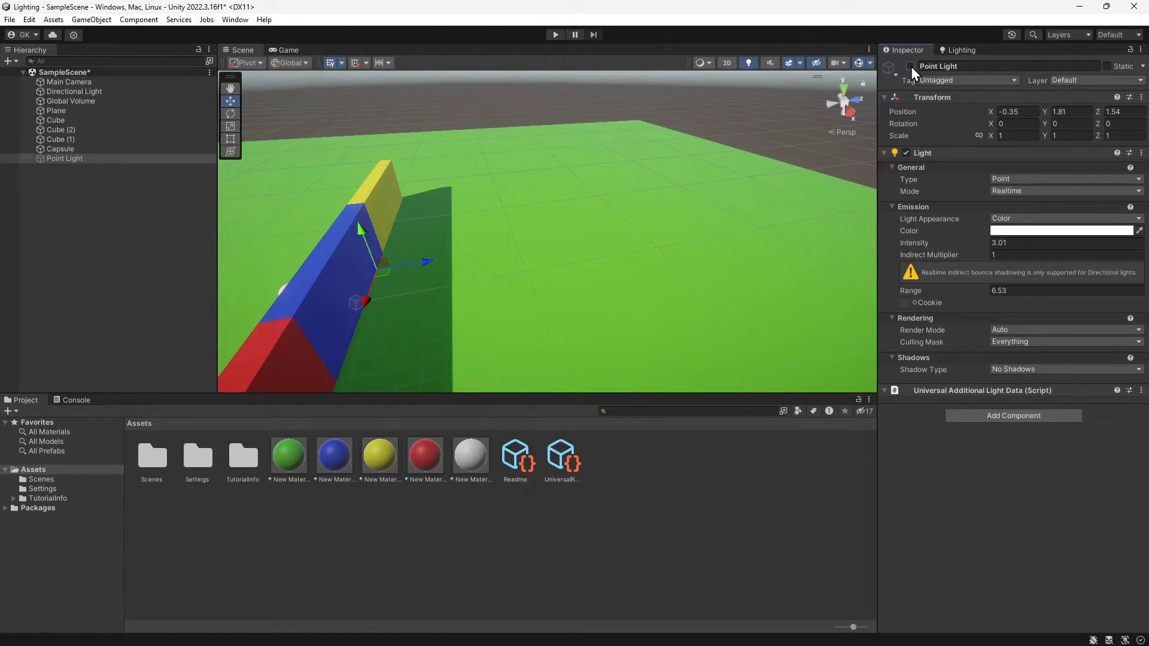
{"action": "left_click", "coordinate": [8, 61]}
{"action": "mouse_move", "coordinate": [72, 155]}
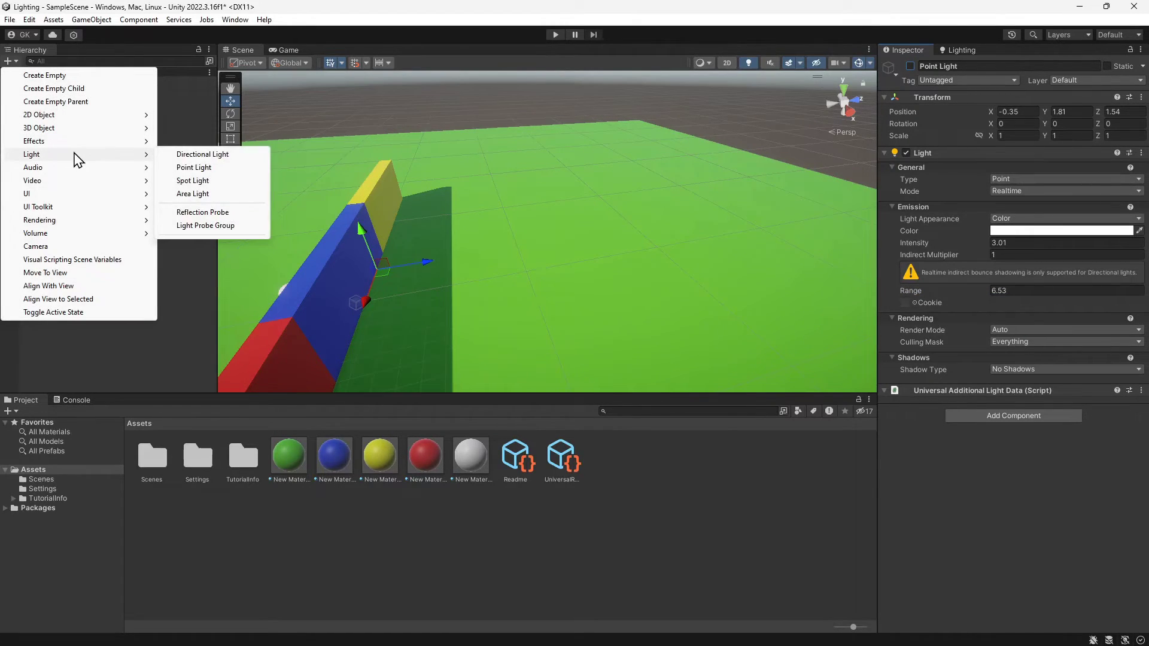
{"action": "left_click", "coordinate": [193, 180]}
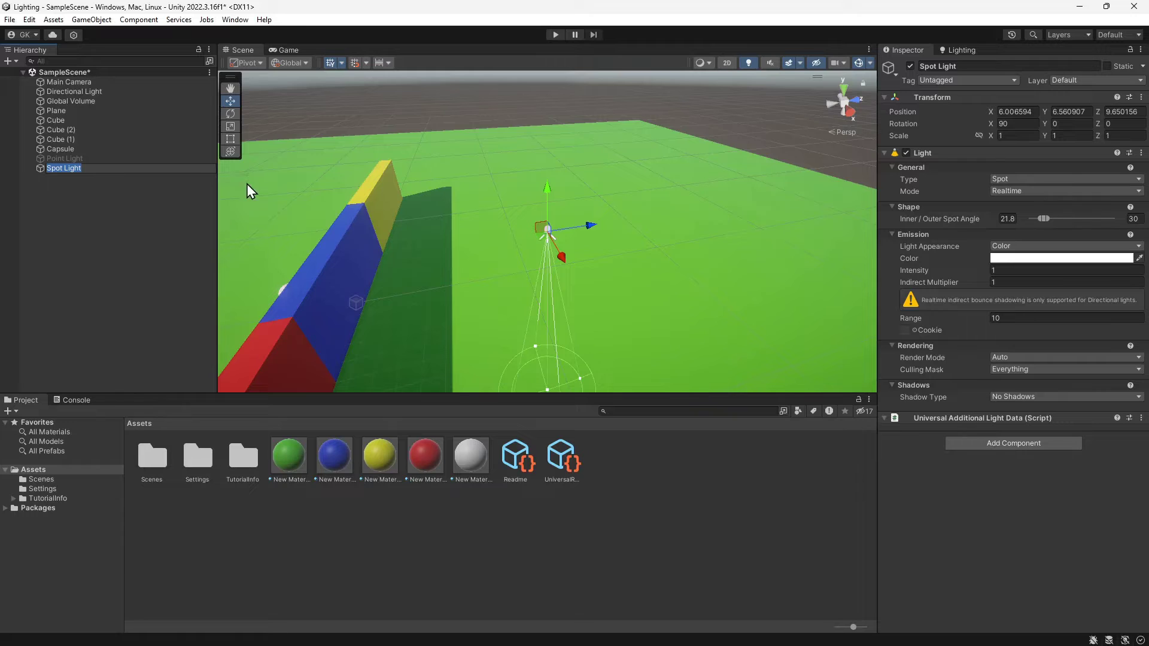
- Rotate the spot light to about 187.2 on X to face the walls and move it to about Y 0.82, Z 7.74
{"action": "left_click", "coordinate": [230, 113]}
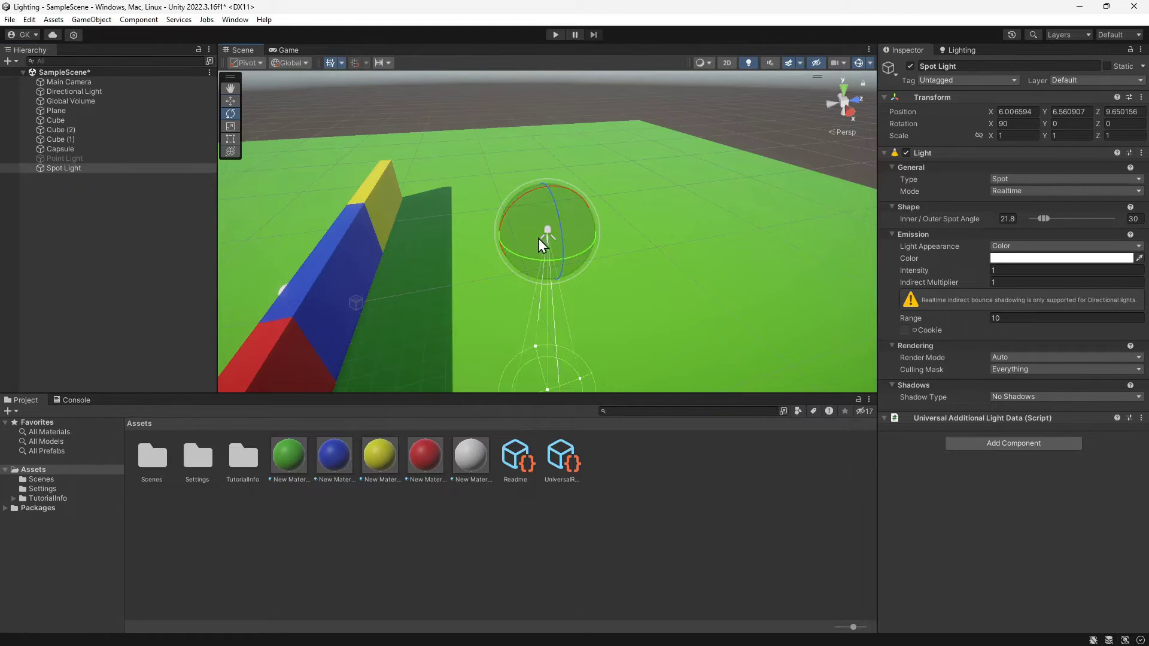
{"action": "left_click_drag", "start_coordinate": [533, 193], "coordinate": [714, 189]}
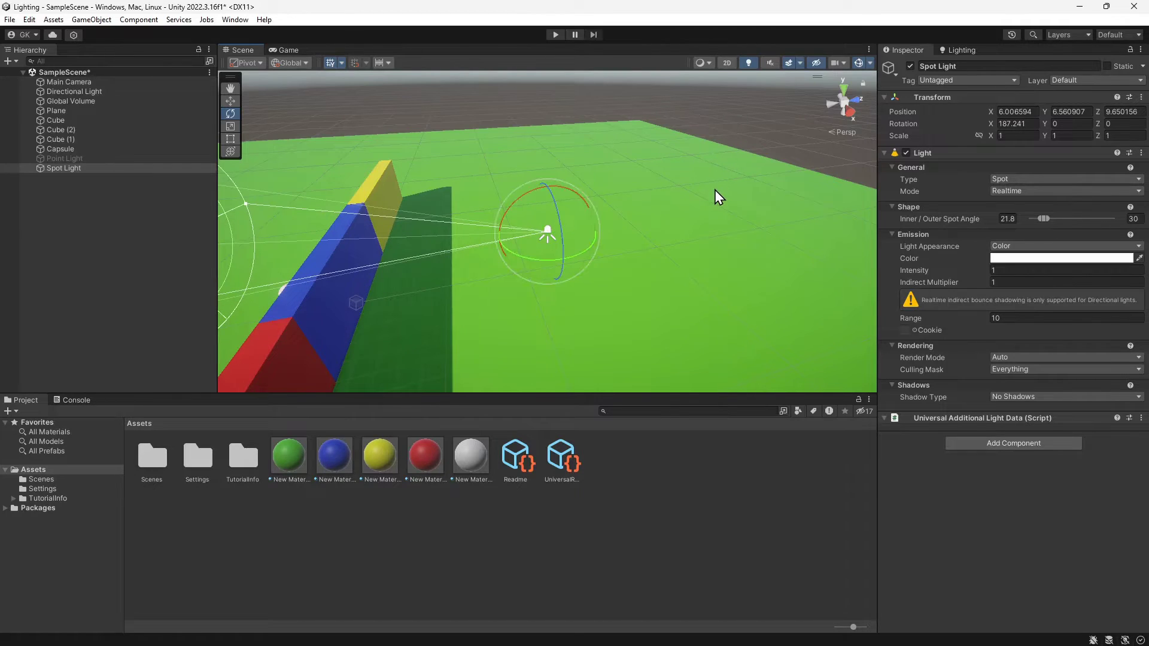
{"action": "left_click", "coordinate": [230, 102]}
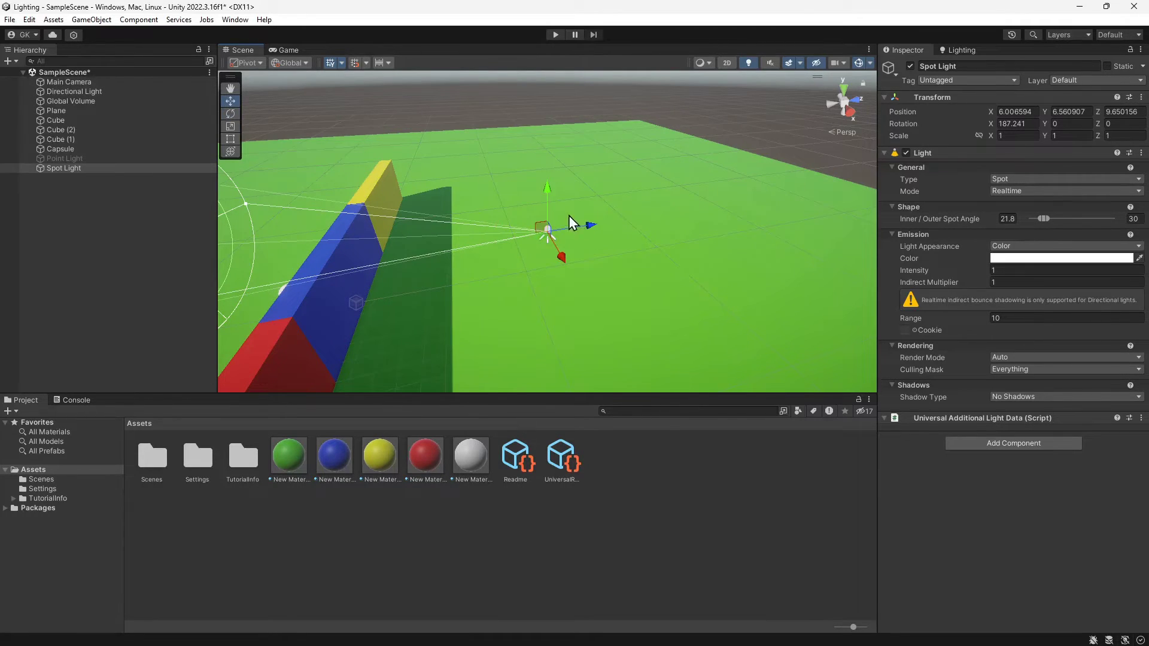
{"action": "left_click_drag", "start_coordinate": [547, 221], "coordinate": [525, 311]}
{"action": "middle_click_drag", "start_coordinate": [525, 311], "coordinate": [481, 177]}
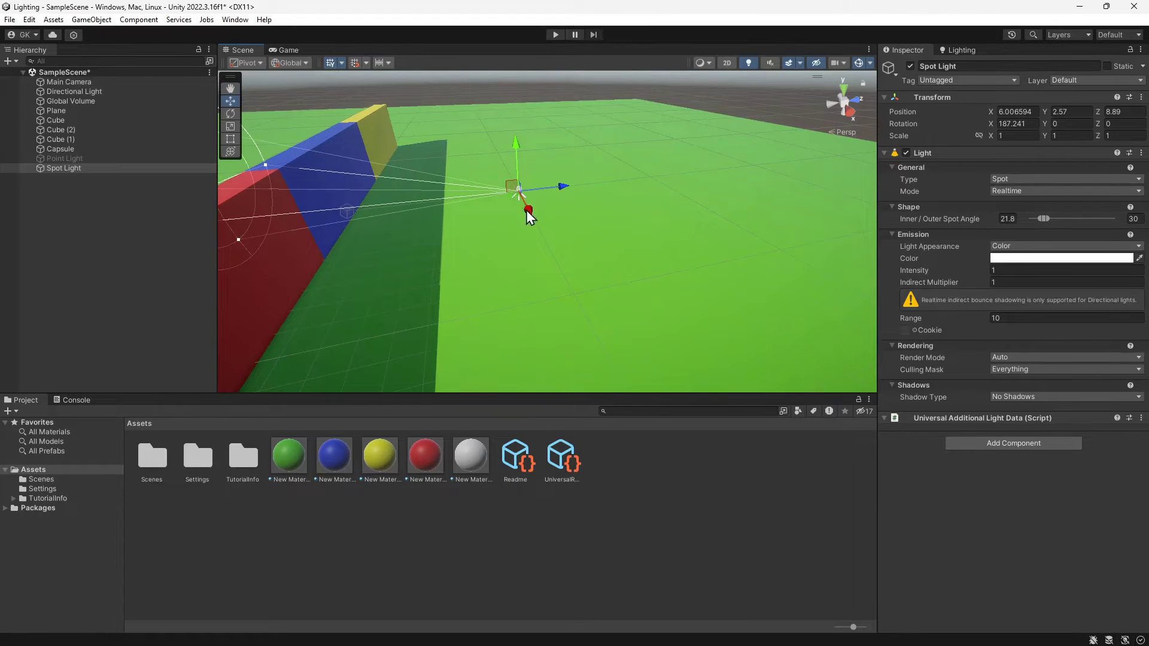
{"action": "left_click_drag", "start_coordinate": [518, 154], "coordinate": [523, 189]}
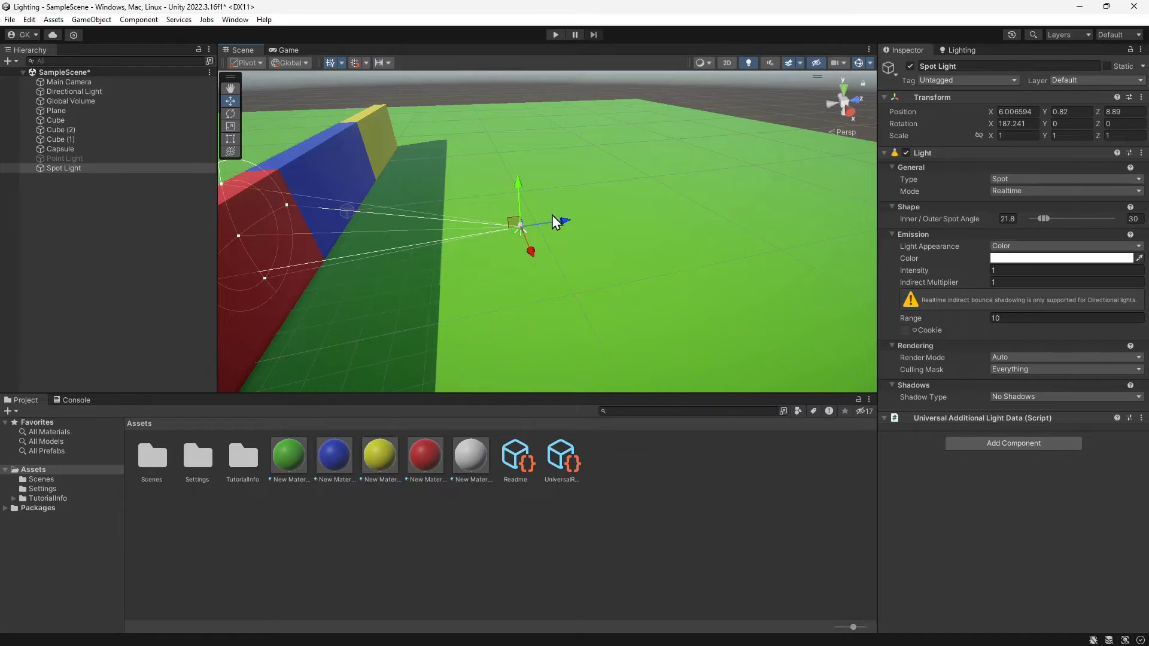
{"action": "left_click_drag", "start_coordinate": [564, 222], "coordinate": [540, 224]}
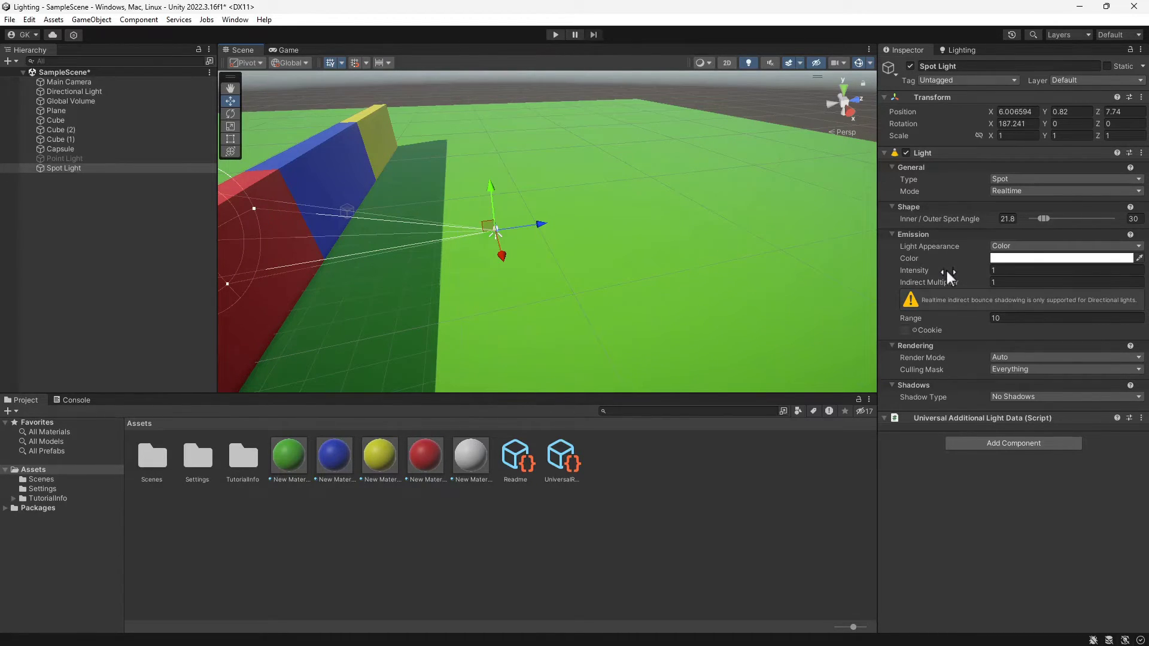
- Set the spot light's intensity to about 34.24, its outer spot angle to 59.7 and its range to about 18.2
{"action": "left_click_drag", "start_coordinate": [947, 272], "coordinate": [961, 273]}
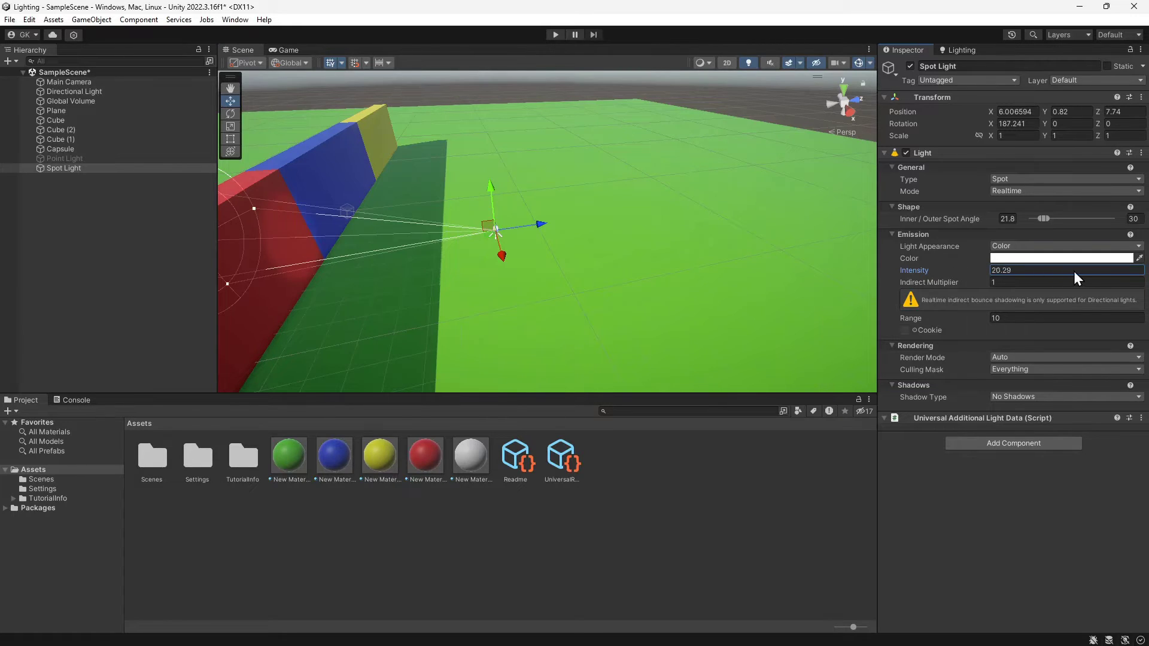
{"action": "left_click_drag", "start_coordinate": [1111, 271], "coordinate": [23, 272]}
{"action": "left_click_drag", "start_coordinate": [1046, 219], "coordinate": [1060, 219]}
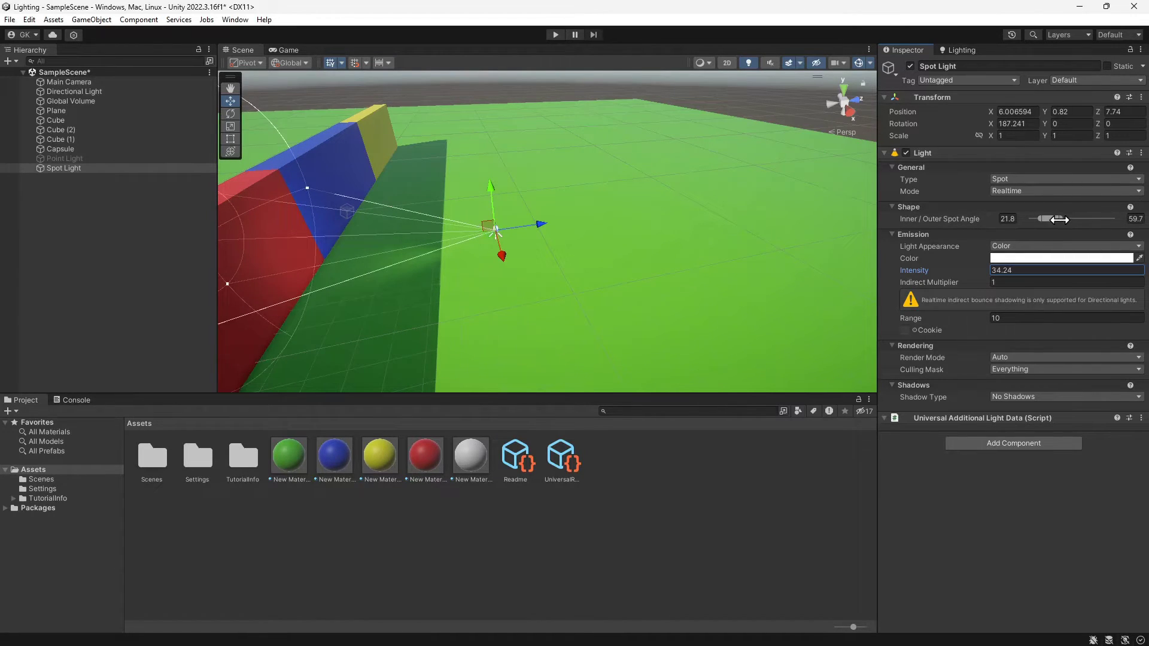
{"action": "left_click_drag", "start_coordinate": [983, 314], "coordinate": [14, 314]}
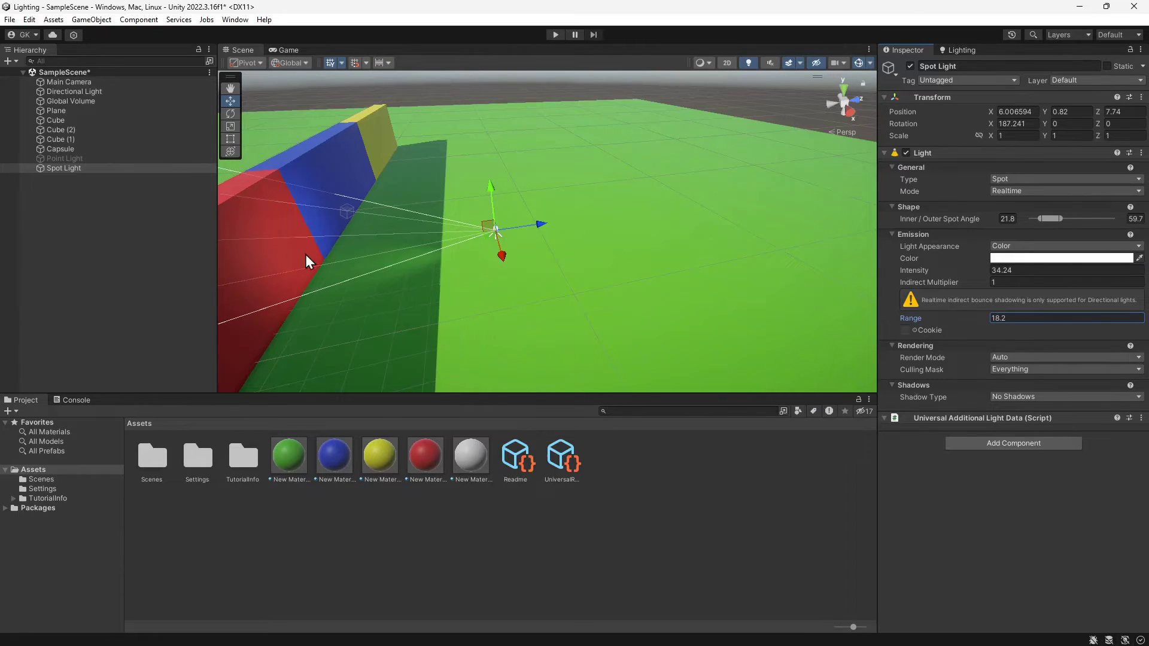
- Disable the Spot Light object in the scene
{"action": "scroll", "coordinate": [305, 254], "scroll_direction": "down", "scroll_amount": 4}
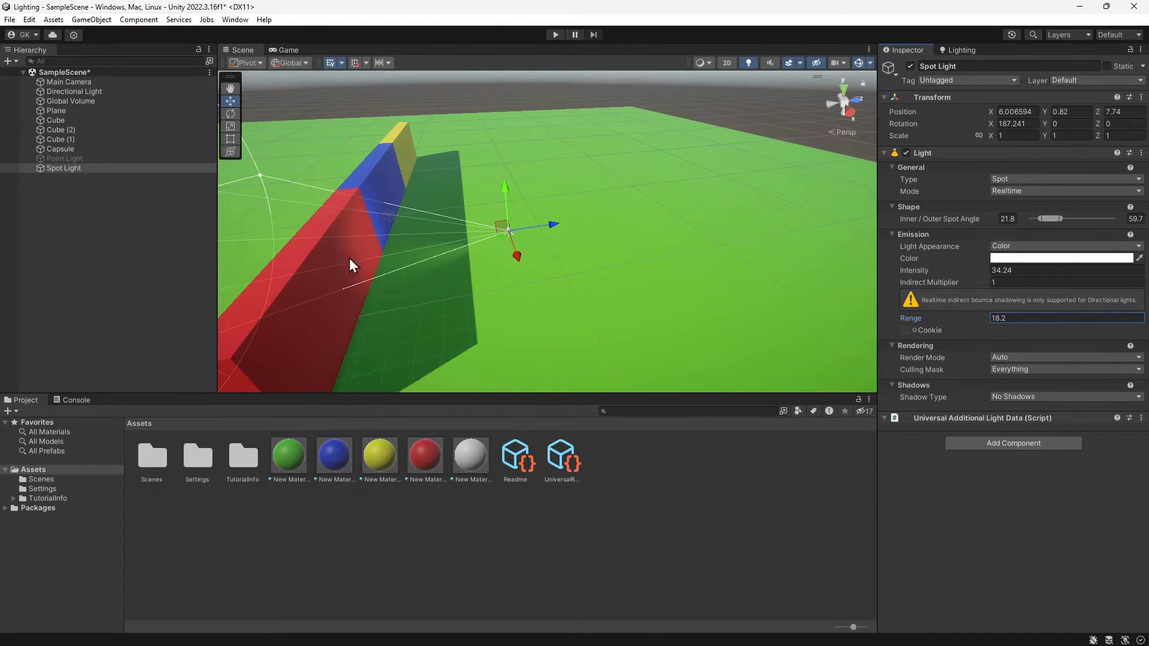
{"action": "left_click", "coordinate": [909, 67]}
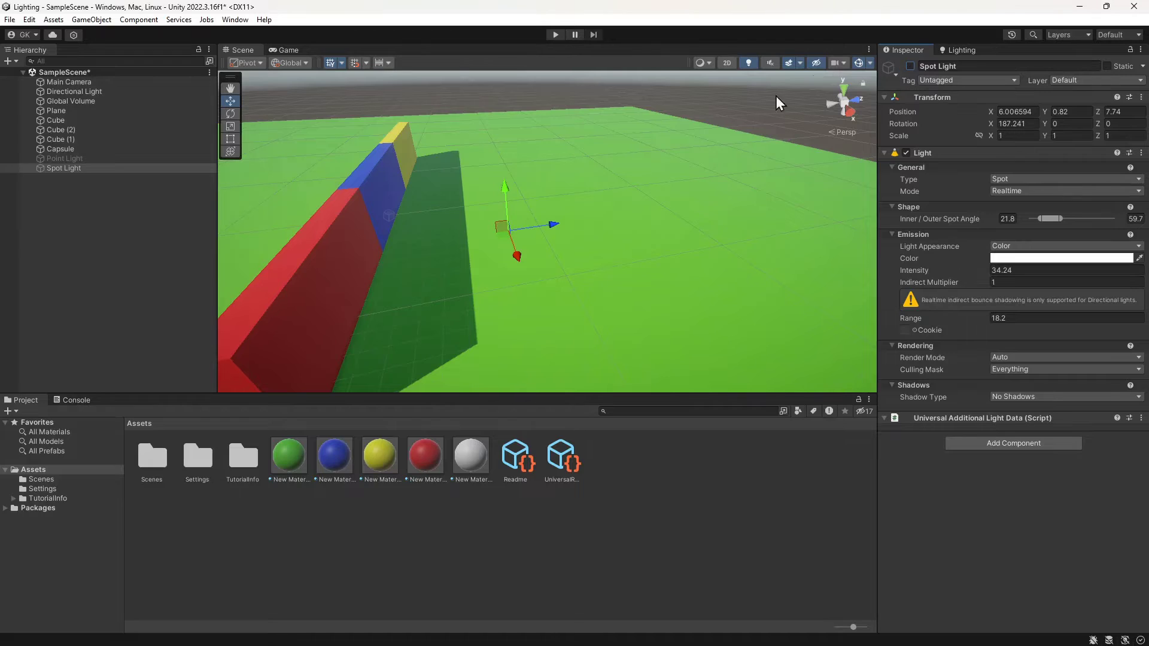
- Disable the Directional Light object in the scene
{"action": "left_click", "coordinate": [85, 94]}
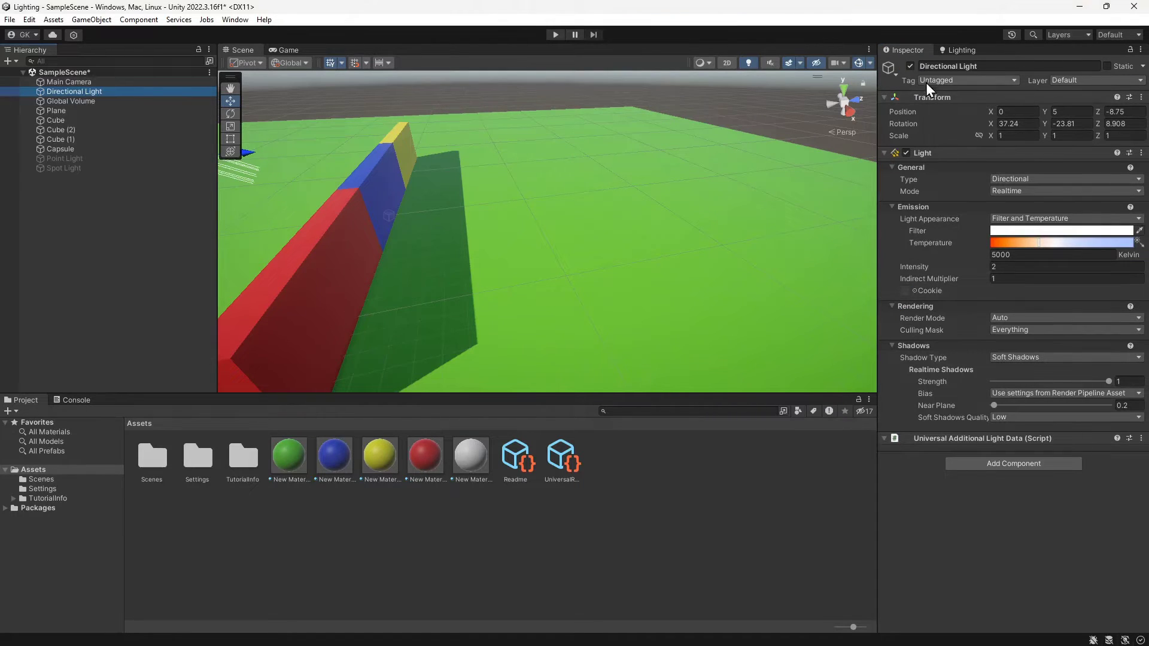
{"action": "left_click", "coordinate": [910, 66]}
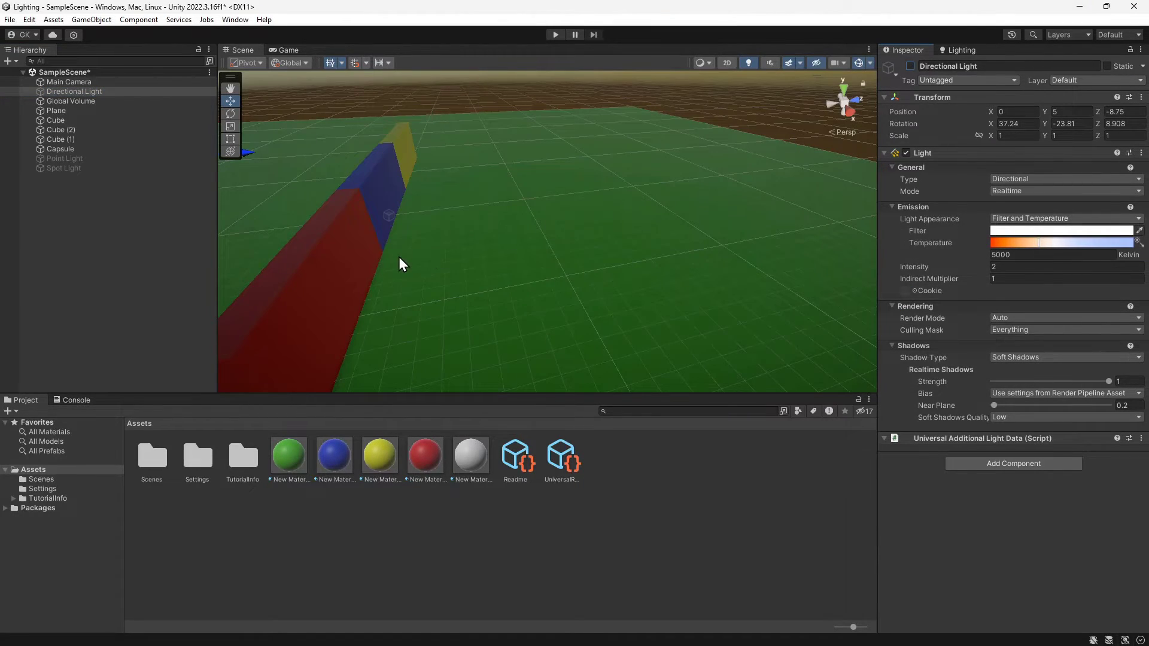
{"action": "middle_click_drag", "start_coordinate": [401, 256], "coordinate": [663, 274]}
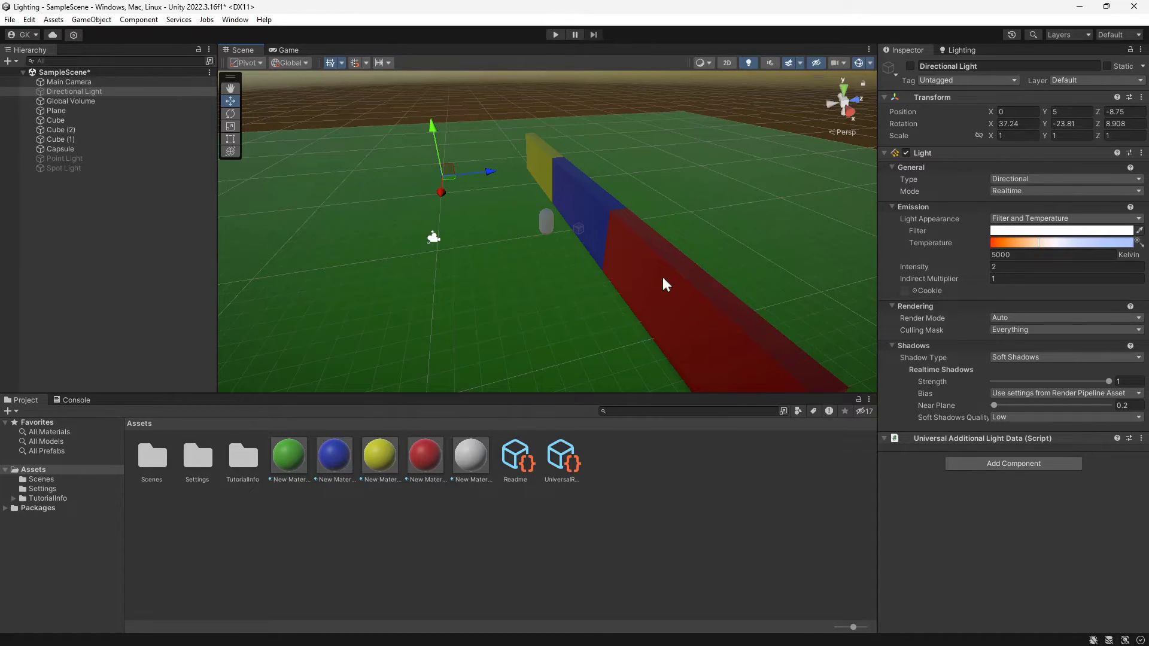
- Create a new lighting settings asset for the scene
{"action": "left_click", "coordinate": [963, 48]}
{"action": "left_click", "coordinate": [914, 67]}
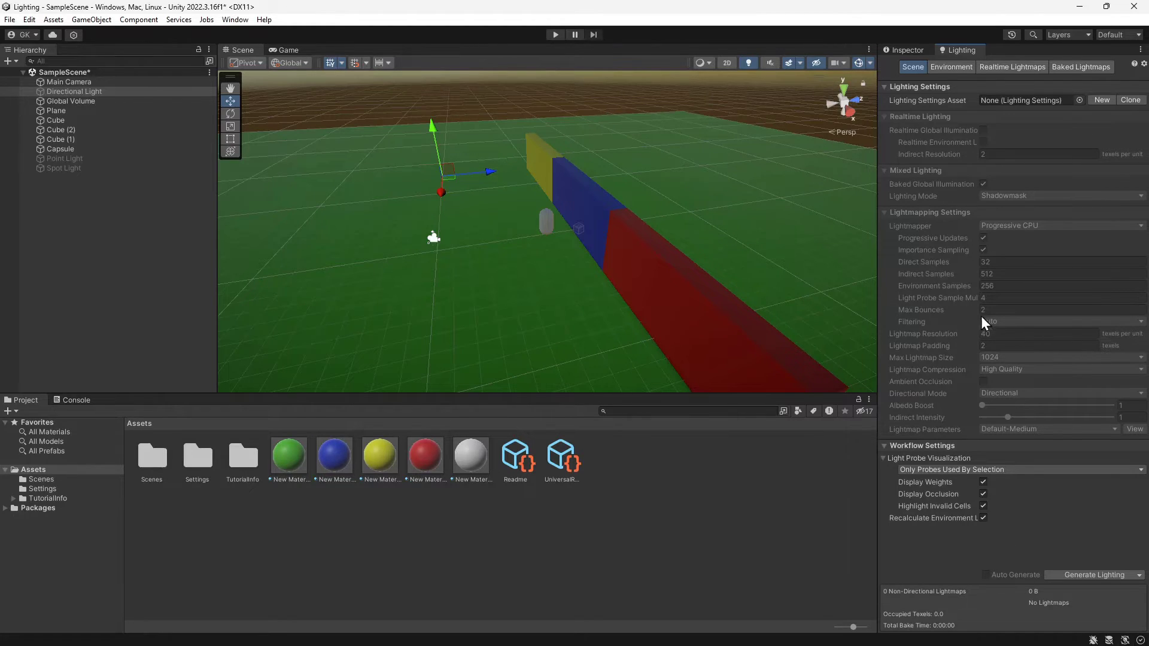
{"action": "left_click", "coordinate": [1103, 100]}
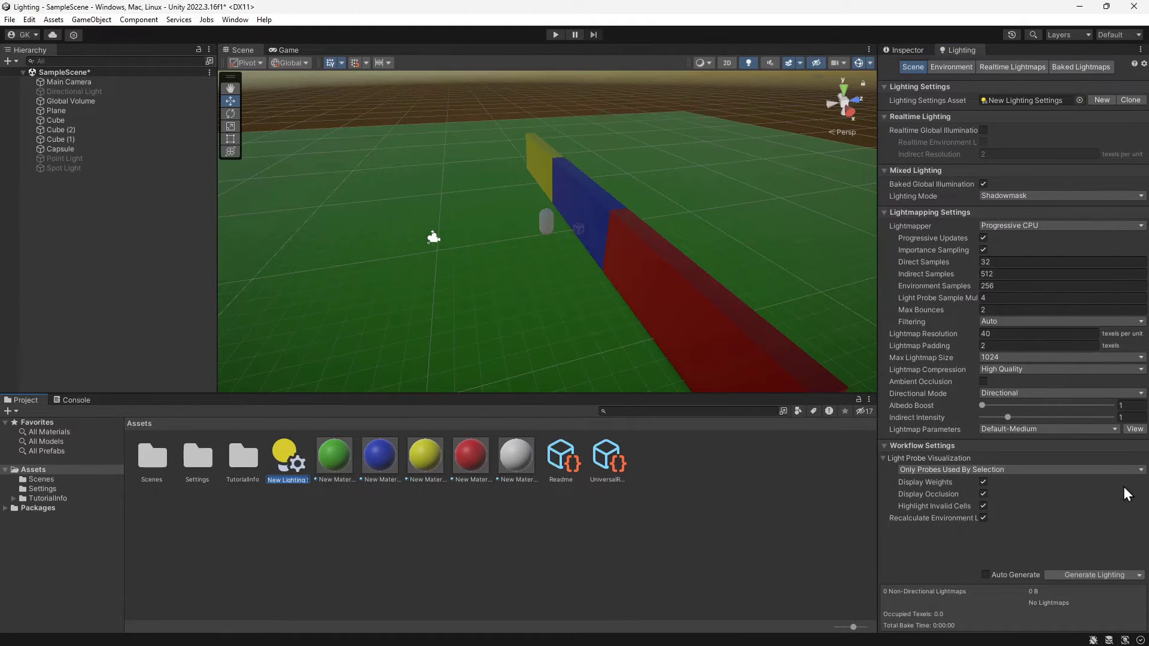
{"action": "left_click", "coordinate": [1107, 575]}
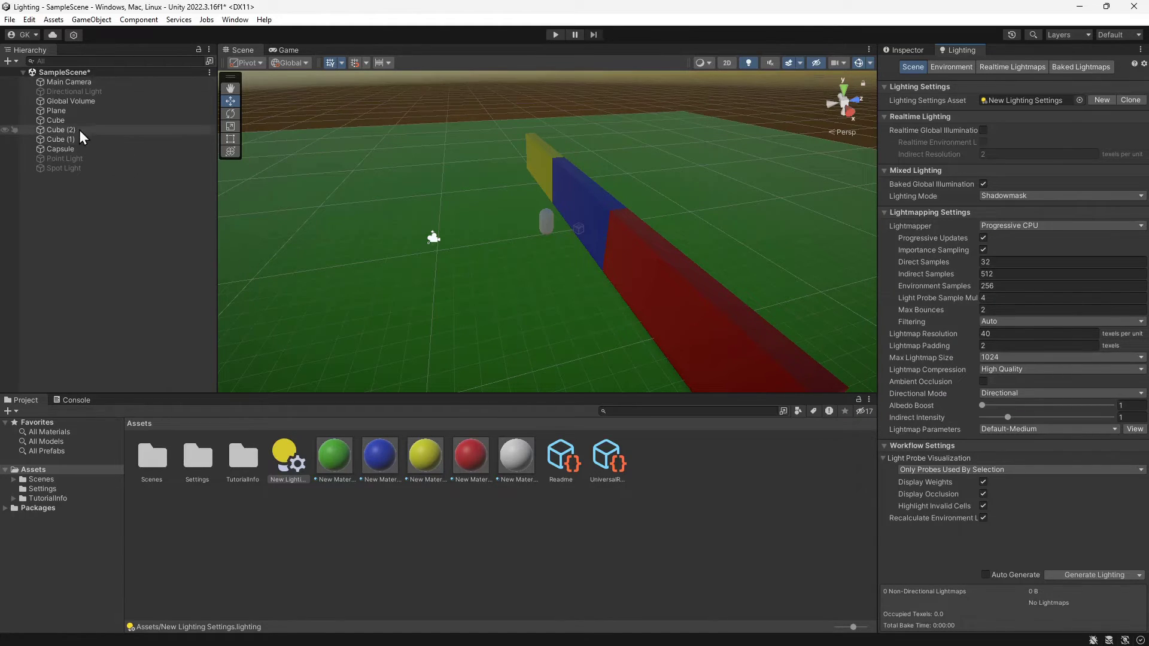
- Mark the plane, all three wall cubes and the capsule as static
{"action": "left_click", "coordinate": [60, 110]}
{"action": "left_click", "coordinate": [59, 119], "text": "ctrl"}
{"action": "left_click", "coordinate": [59, 129], "text": "ctrl"}
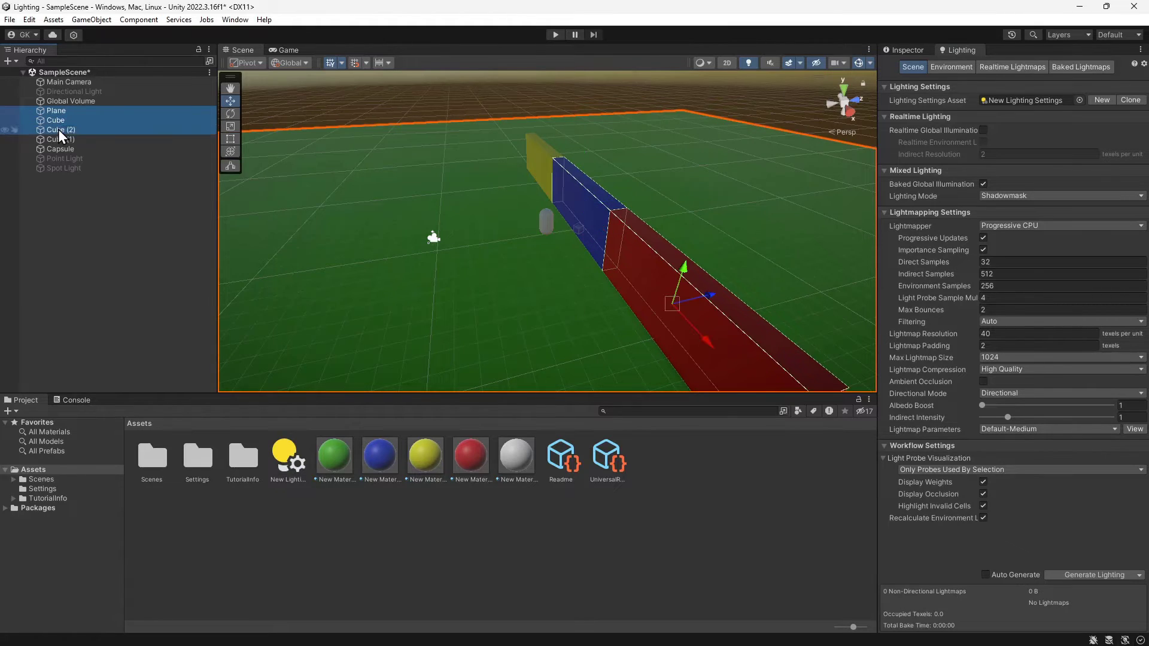
{"action": "left_click", "coordinate": [59, 139], "text": "ctrl"}
{"action": "left_click", "coordinate": [58, 149], "text": "ctrl"}
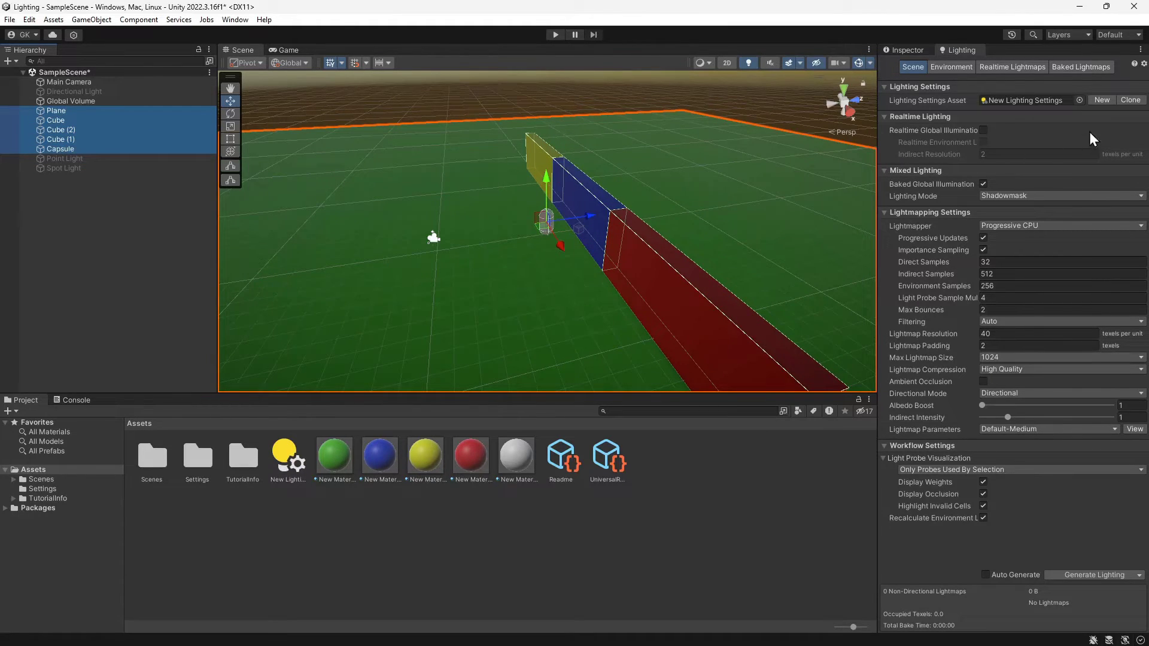
{"action": "left_click", "coordinate": [916, 51]}
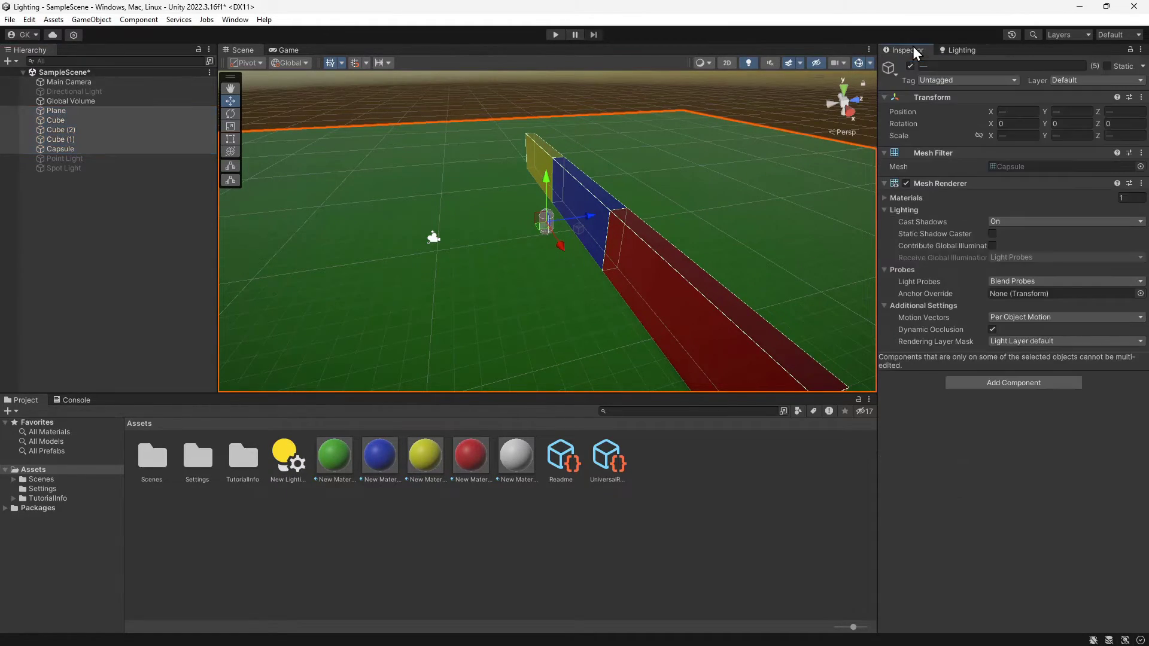
{"action": "left_click", "coordinate": [1107, 66]}
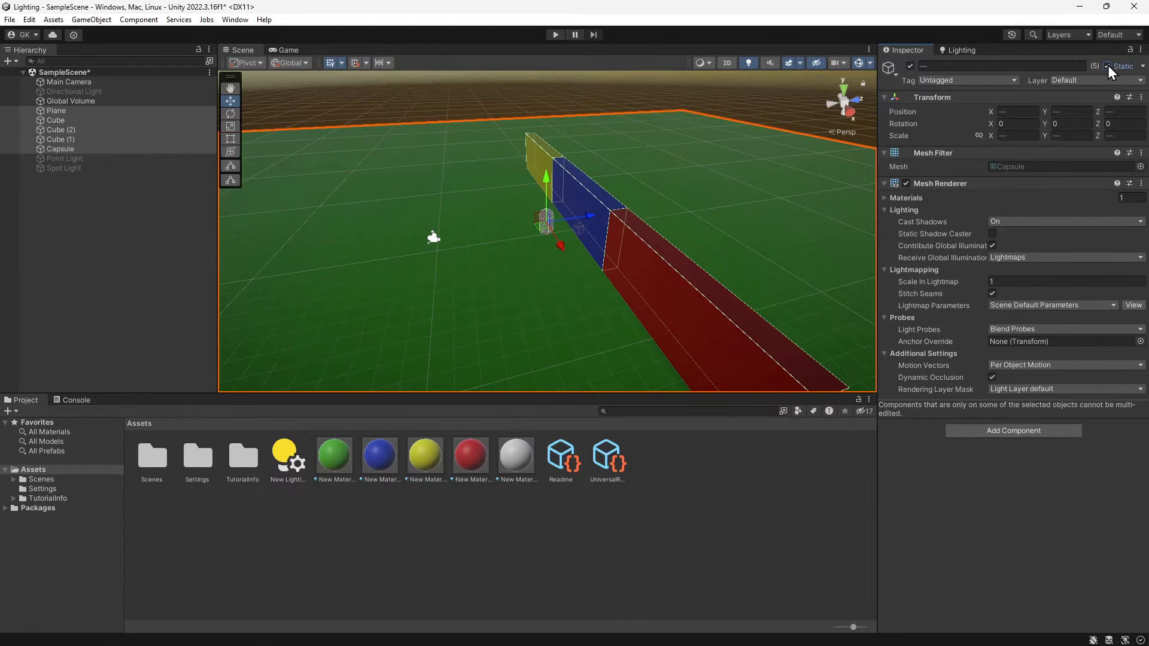
{"action": "left_click", "coordinate": [777, 493]}
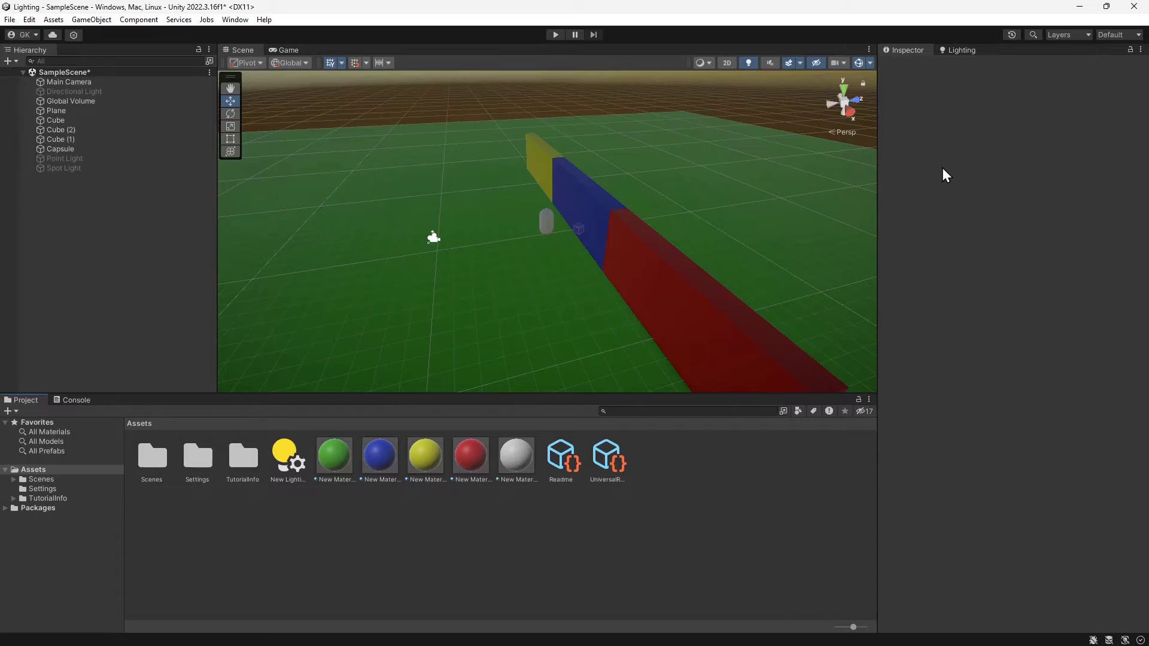
- Generate the scene's baked lighting and examine the bounced light around the capsule and walls
{"action": "left_click", "coordinate": [960, 50]}
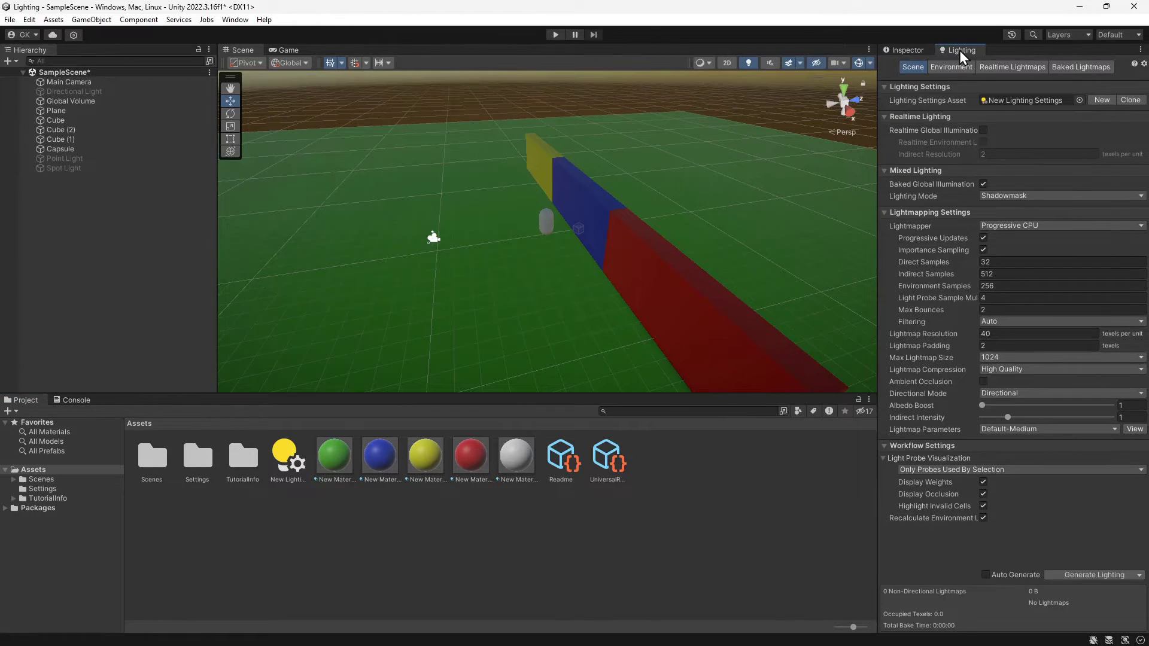
{"action": "left_click", "coordinate": [1105, 577]}
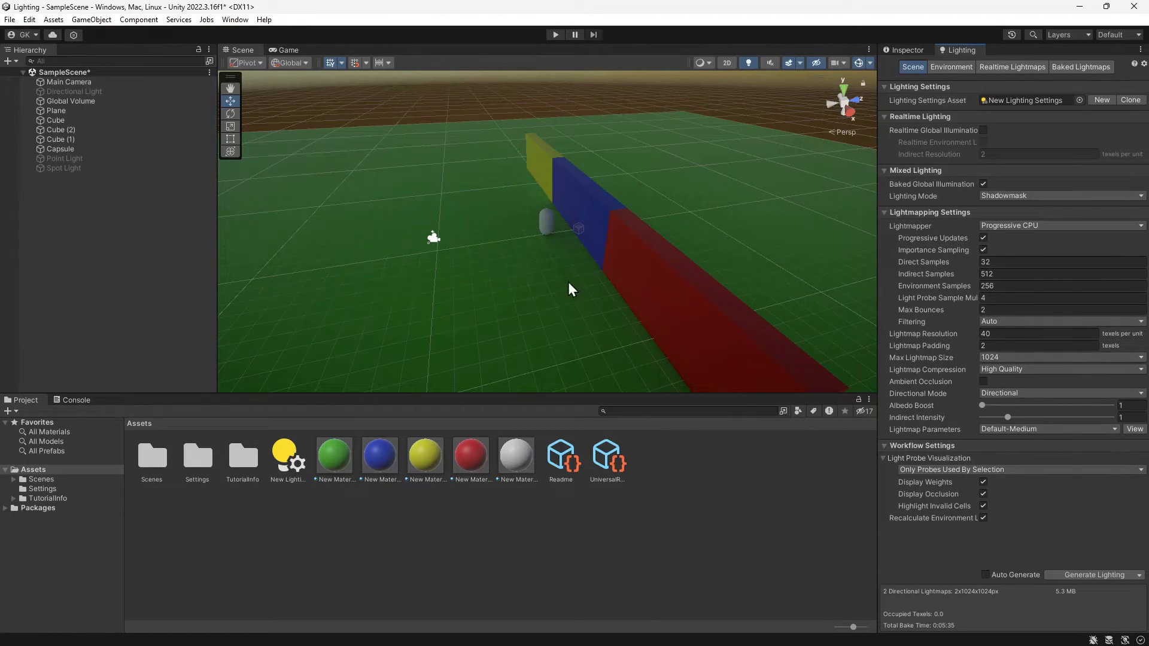
{"action": "middle_click_drag", "start_coordinate": [568, 290], "coordinate": [573, 387]}
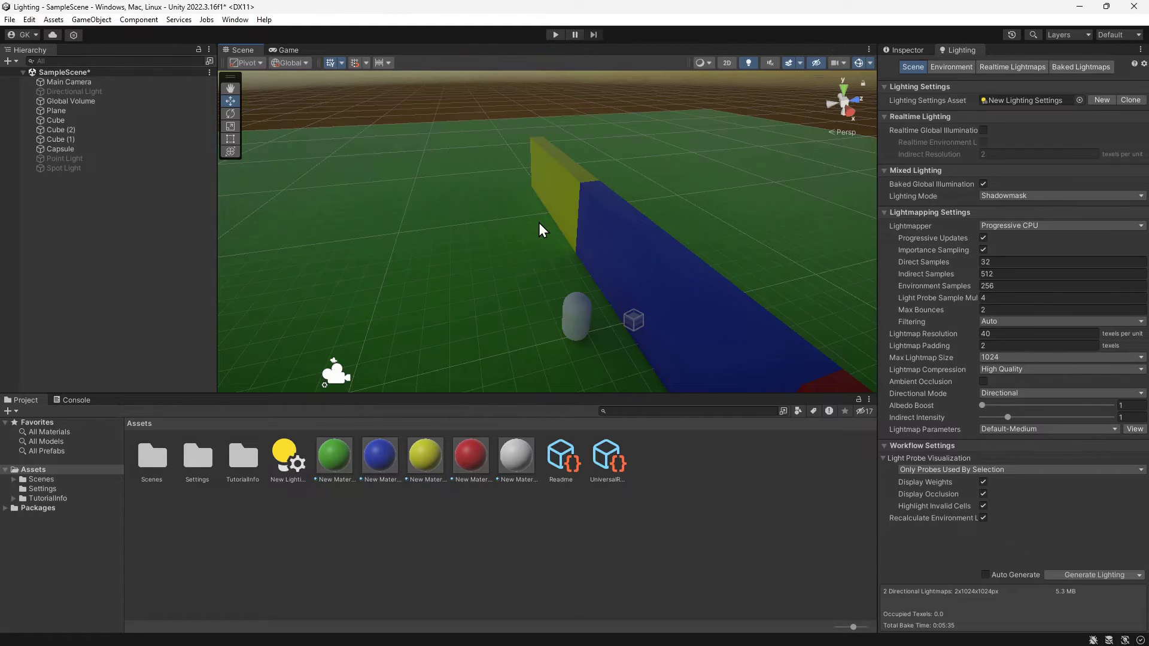
{"action": "middle_click_drag", "start_coordinate": [590, 269], "coordinate": [395, 42]}
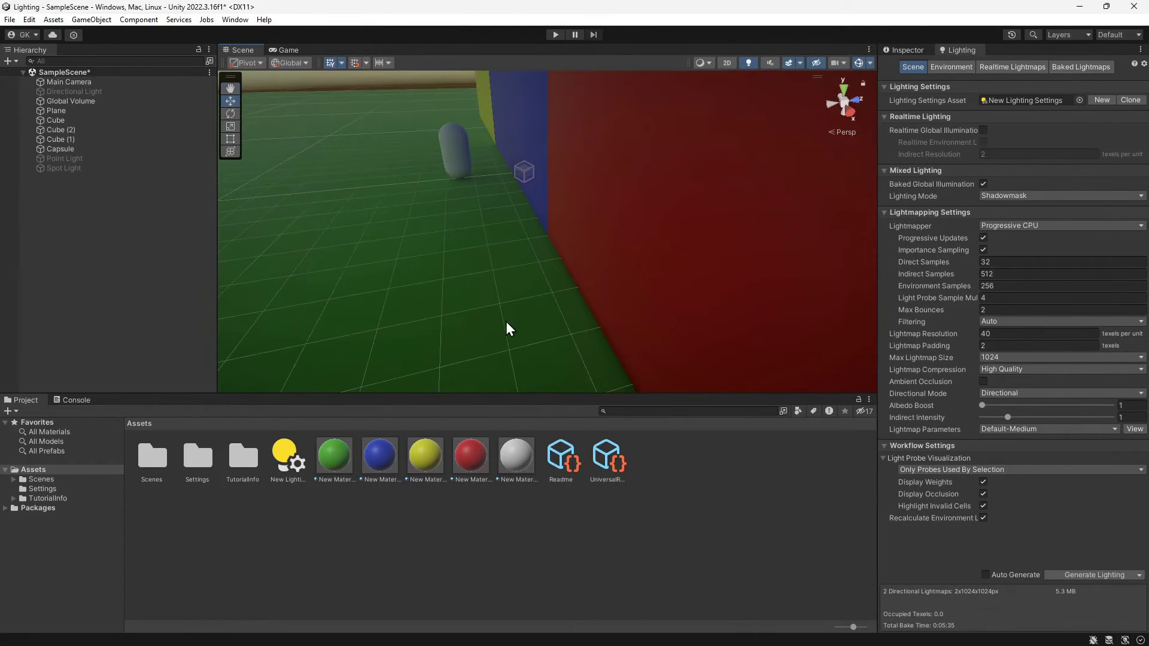
{"action": "scroll", "coordinate": [508, 317], "scroll_direction": "down", "scroll_amount": 5}
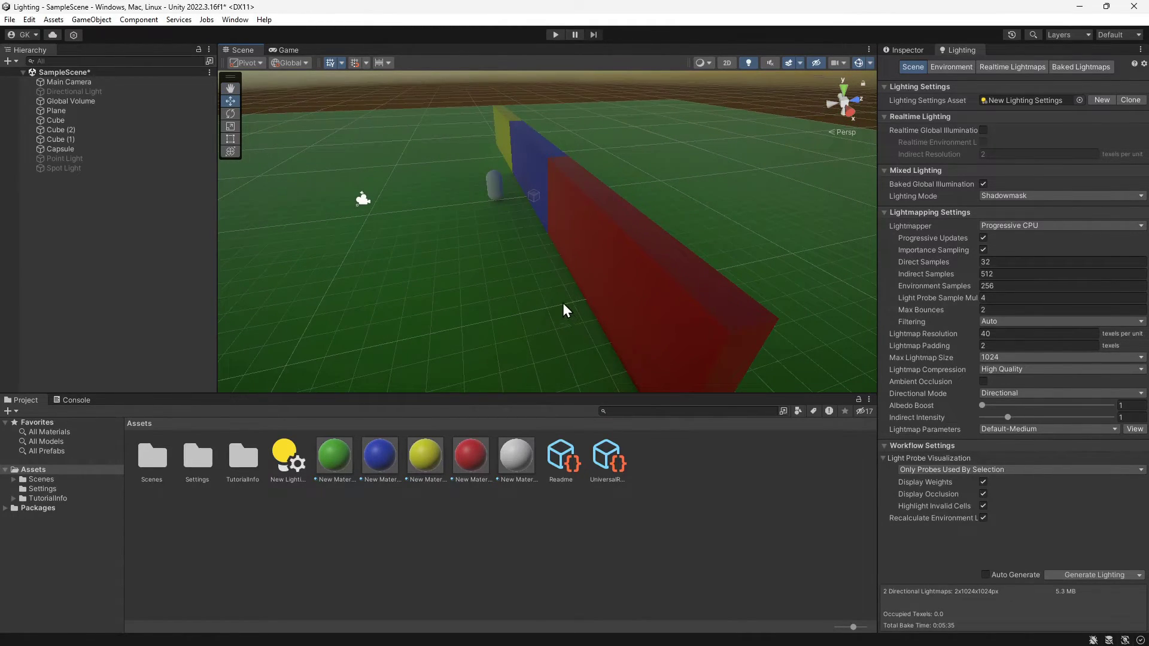
{"action": "middle_click_drag", "start_coordinate": [512, 218], "coordinate": [516, 288]}
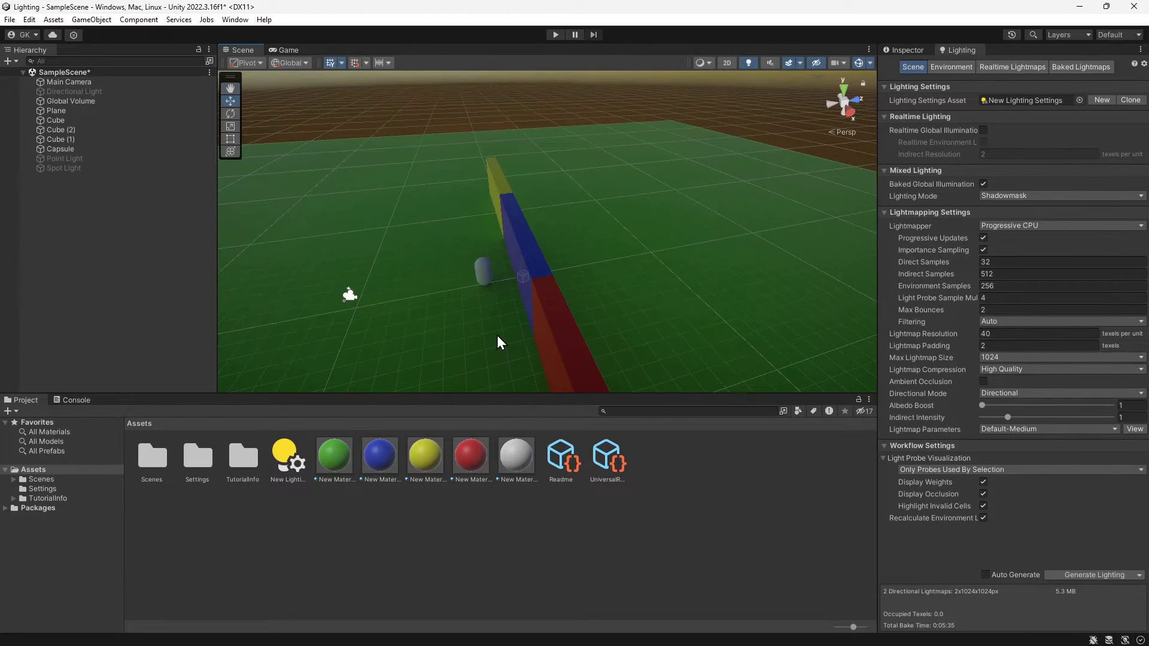
{"action": "scroll", "coordinate": [501, 343], "scroll_direction": "up", "scroll_amount": 5}
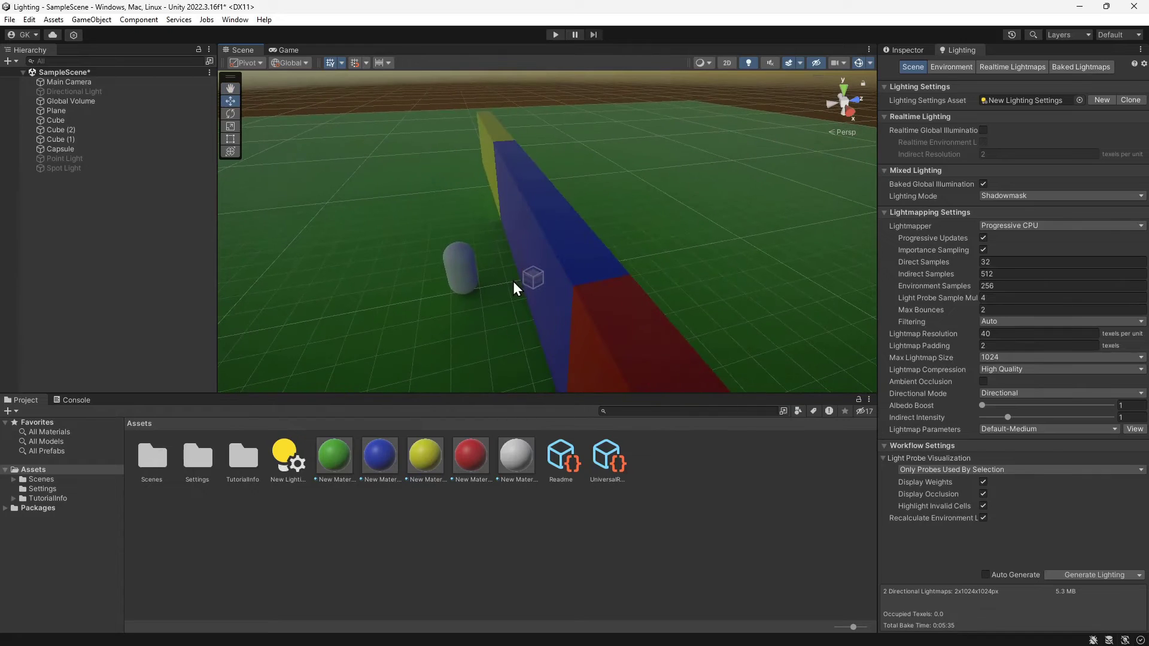
{"action": "scroll", "coordinate": [469, 293], "scroll_direction": "up", "scroll_amount": 3}
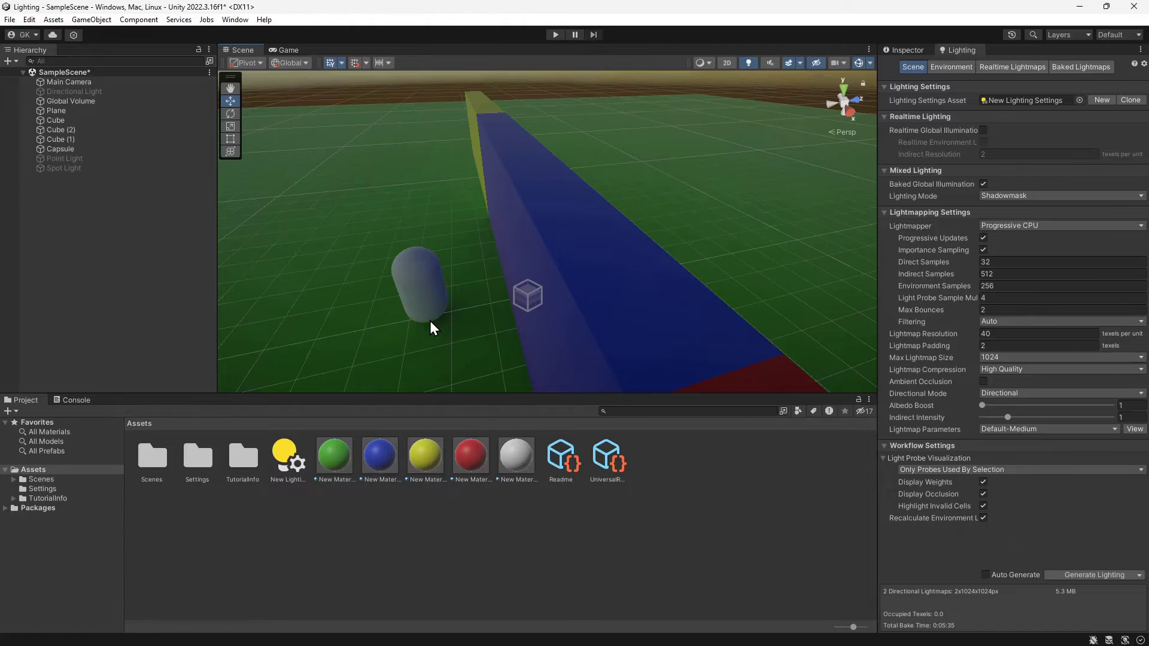
- Enable emission on the red wall material, sampling its base map red as the emission color and raising the intensity to 2
{"action": "left_click", "coordinate": [468, 463]}
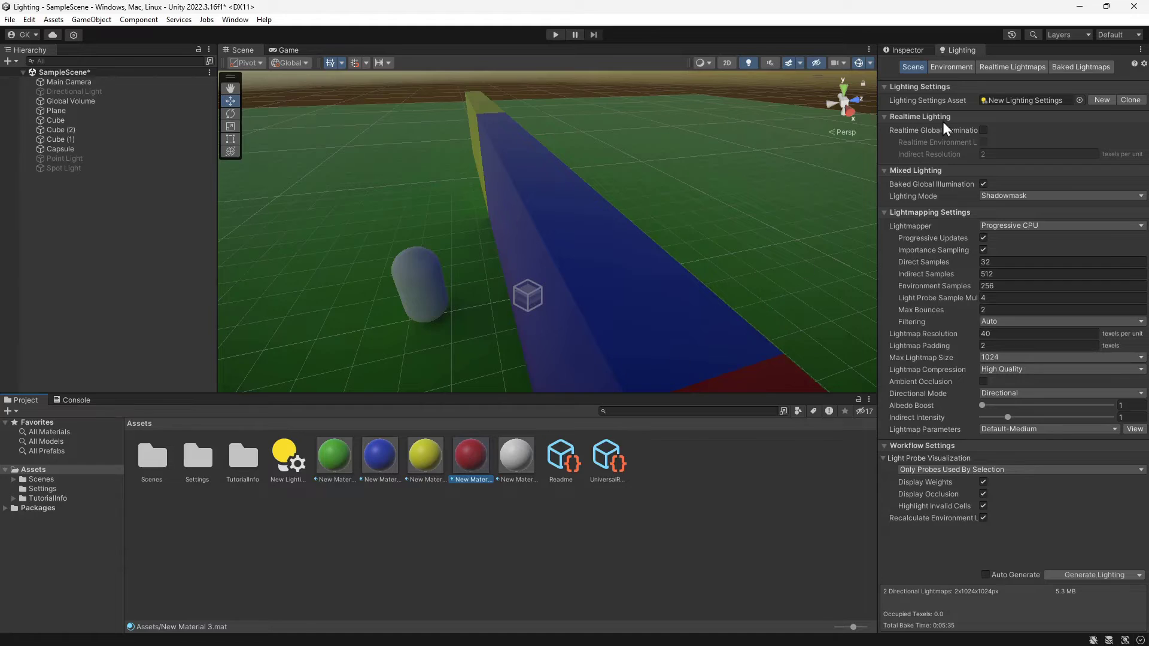
{"action": "left_click", "coordinate": [909, 51]}
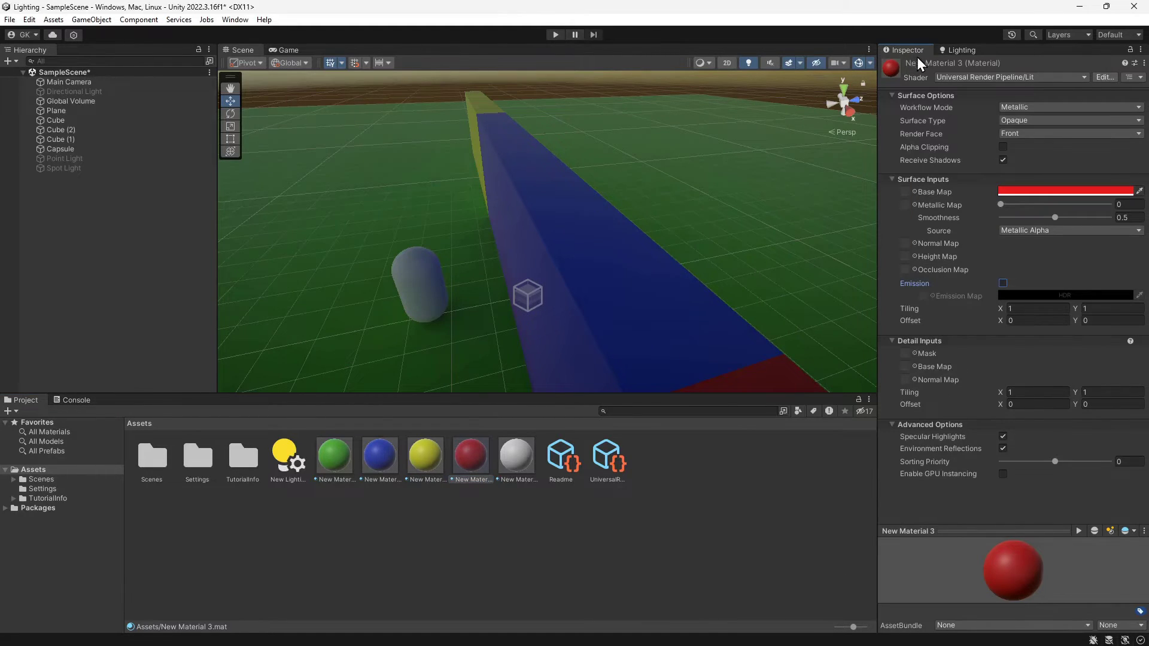
{"action": "left_click", "coordinate": [1003, 282]}
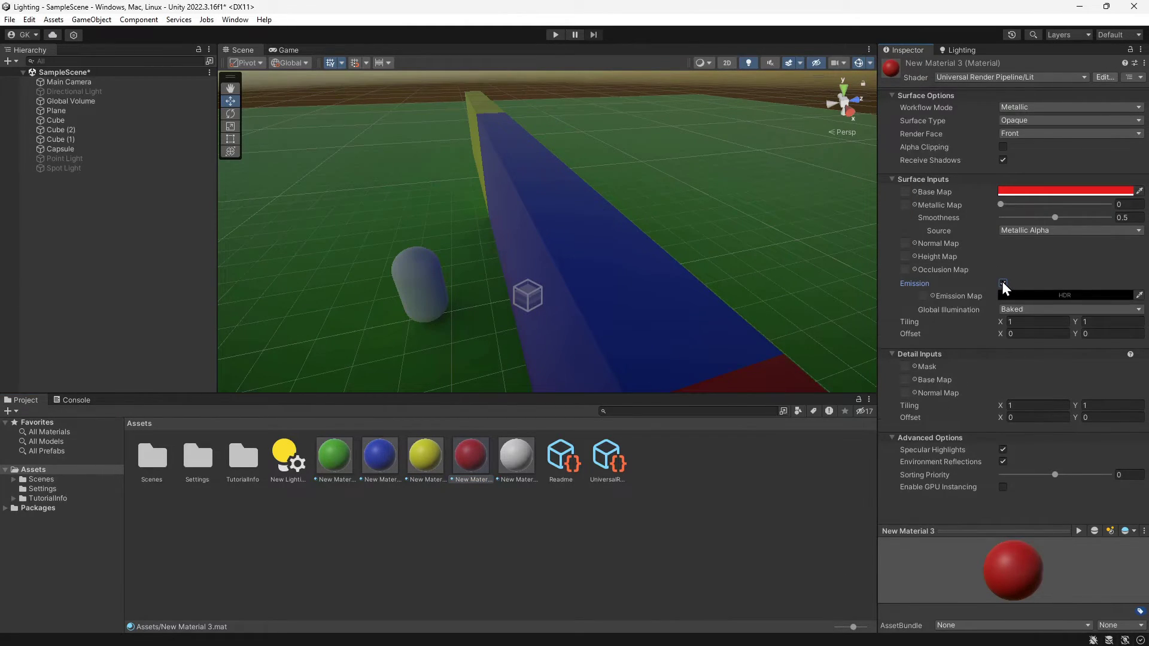
{"action": "left_click", "coordinate": [1082, 295]}
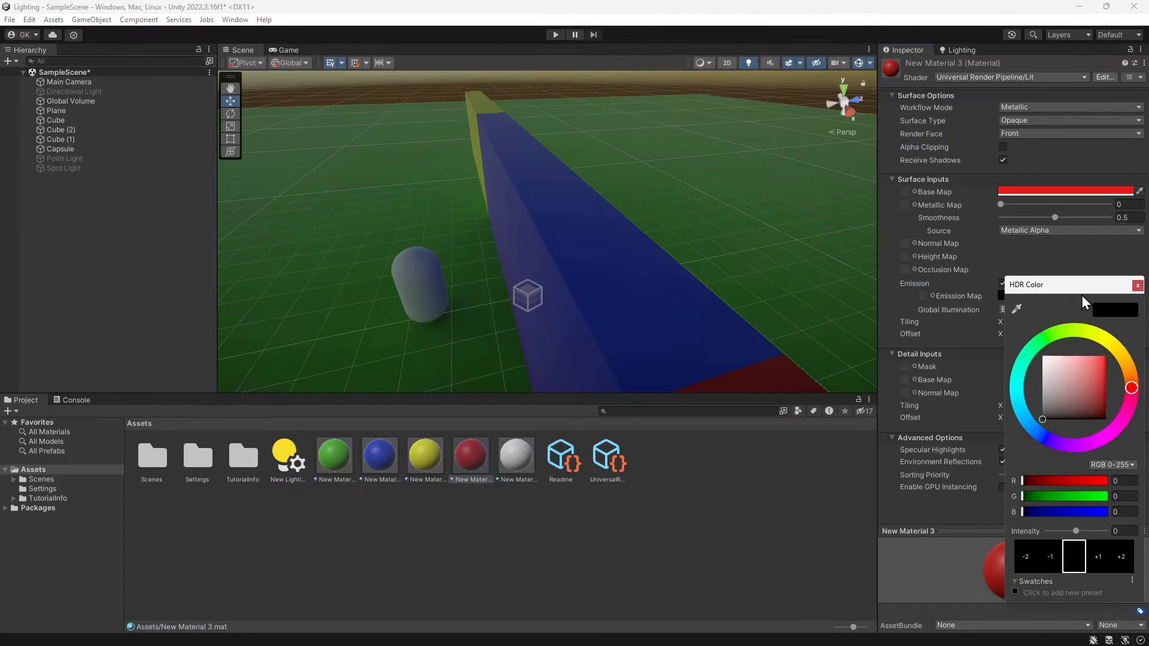
{"action": "left_click", "coordinate": [1017, 308]}
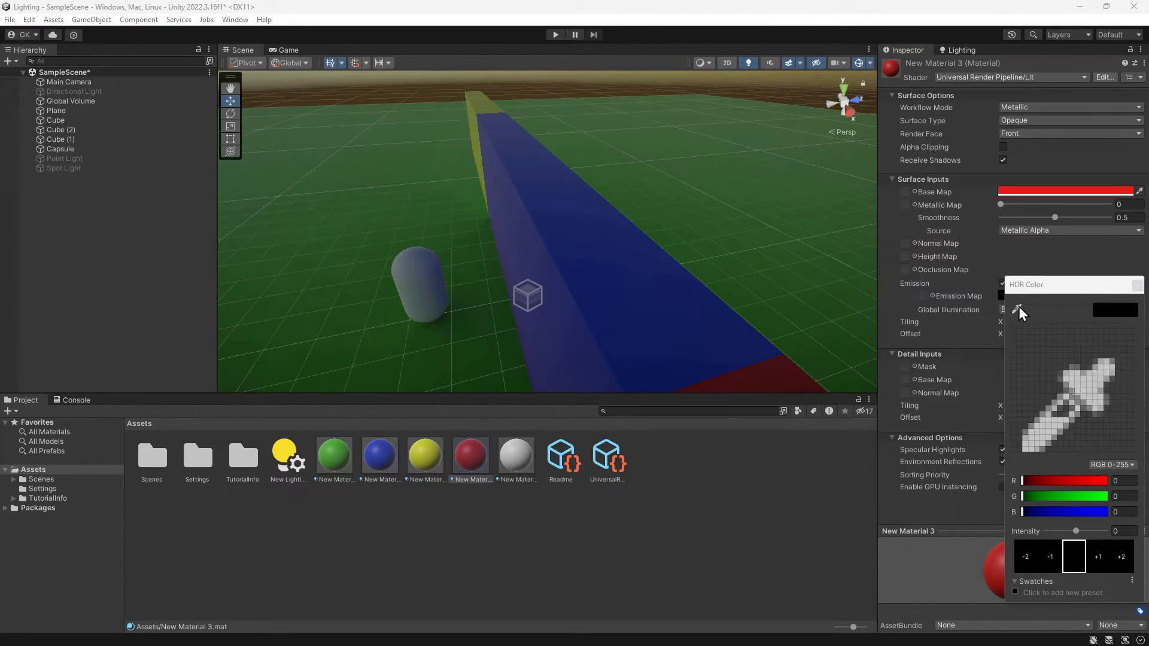
{"action": "left_click", "coordinate": [1057, 192]}
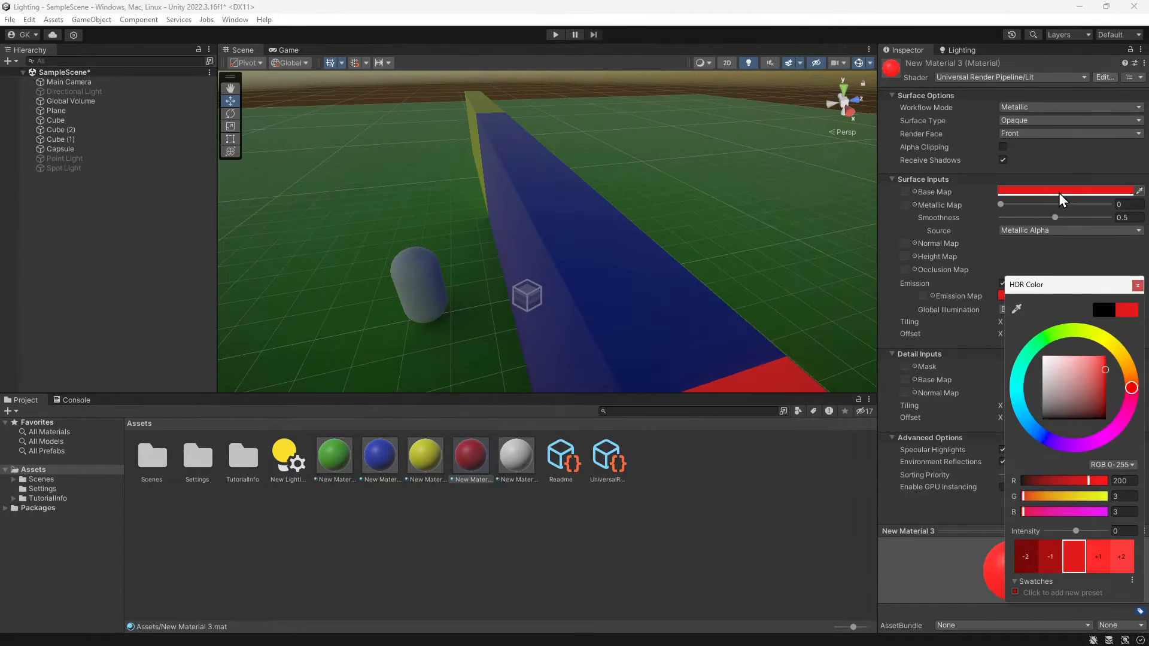
{"action": "left_click", "coordinate": [1121, 558]}
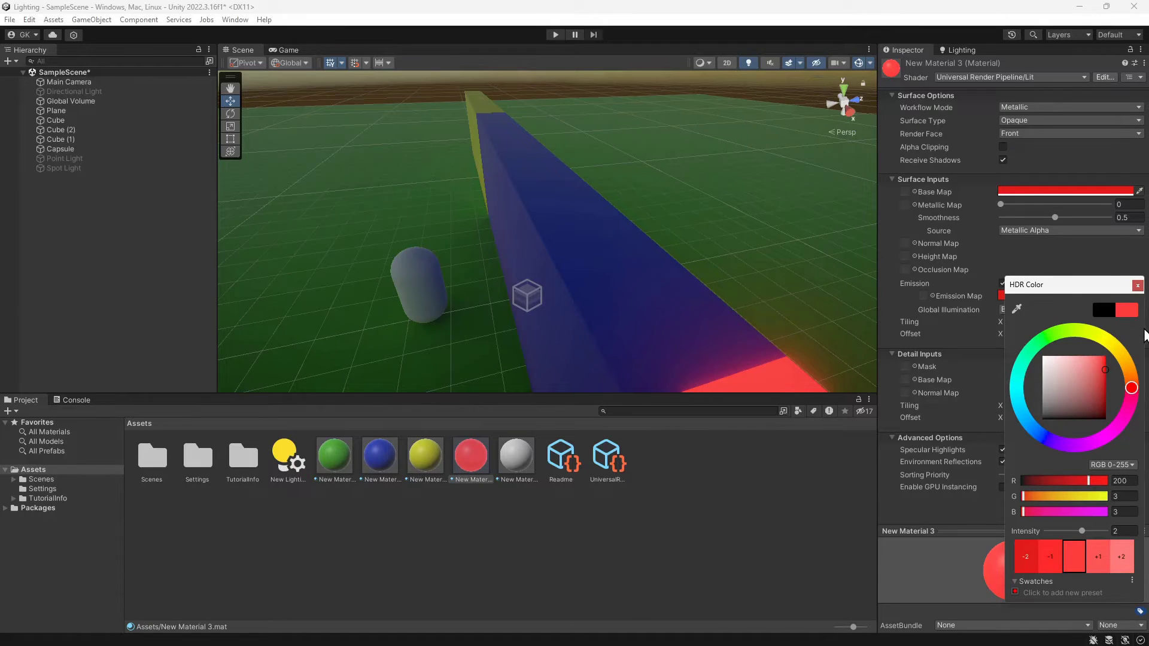
{"action": "left_click", "coordinate": [1137, 286]}
{"action": "scroll", "coordinate": [665, 300], "scroll_direction": "down", "scroll_amount": 5}
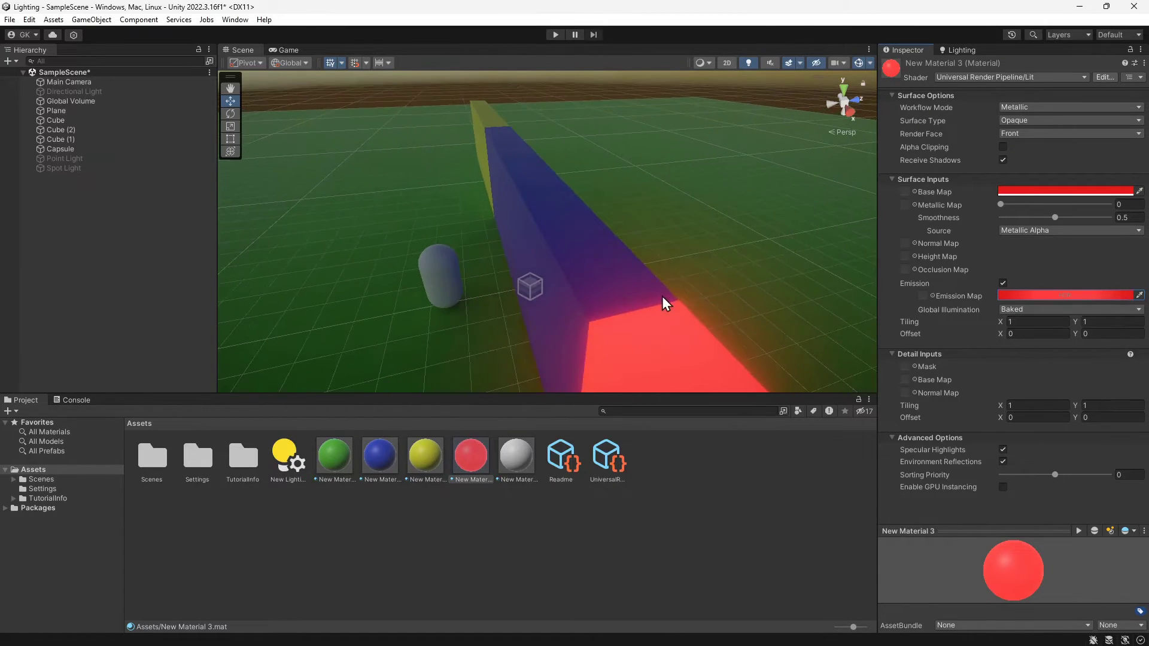
{"action": "scroll", "coordinate": [646, 273], "scroll_direction": "down", "scroll_amount": 2}
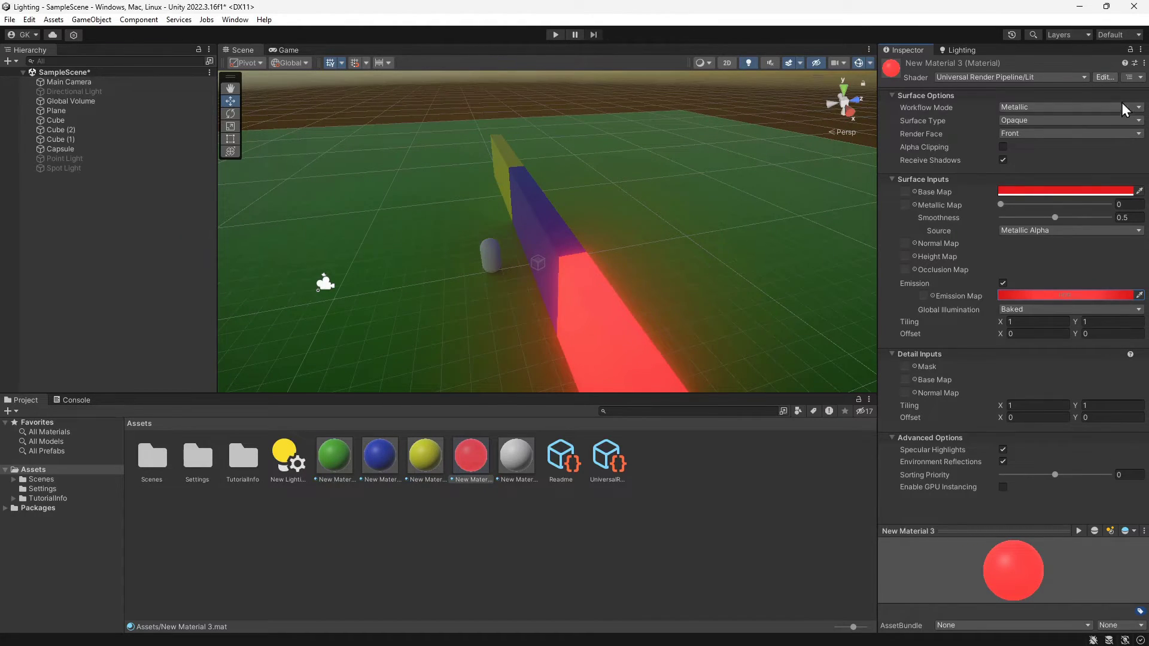
- Generate the scene's lighting again to bake in the red wall's emission
{"action": "left_click", "coordinate": [963, 50]}
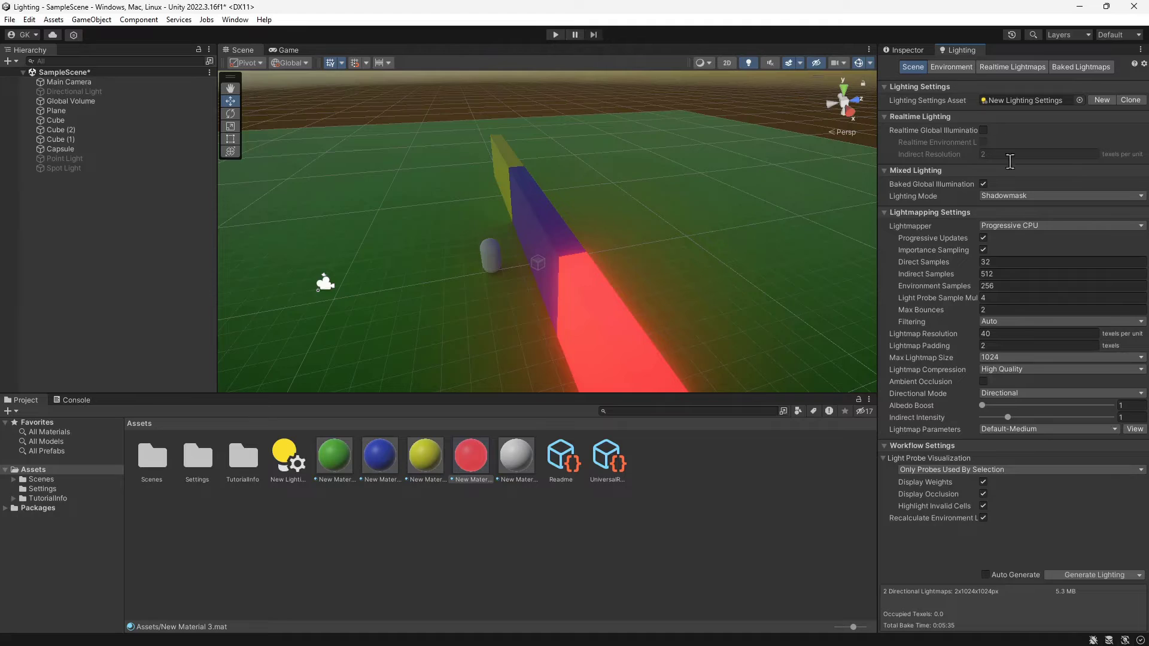
{"action": "left_click", "coordinate": [1094, 576]}
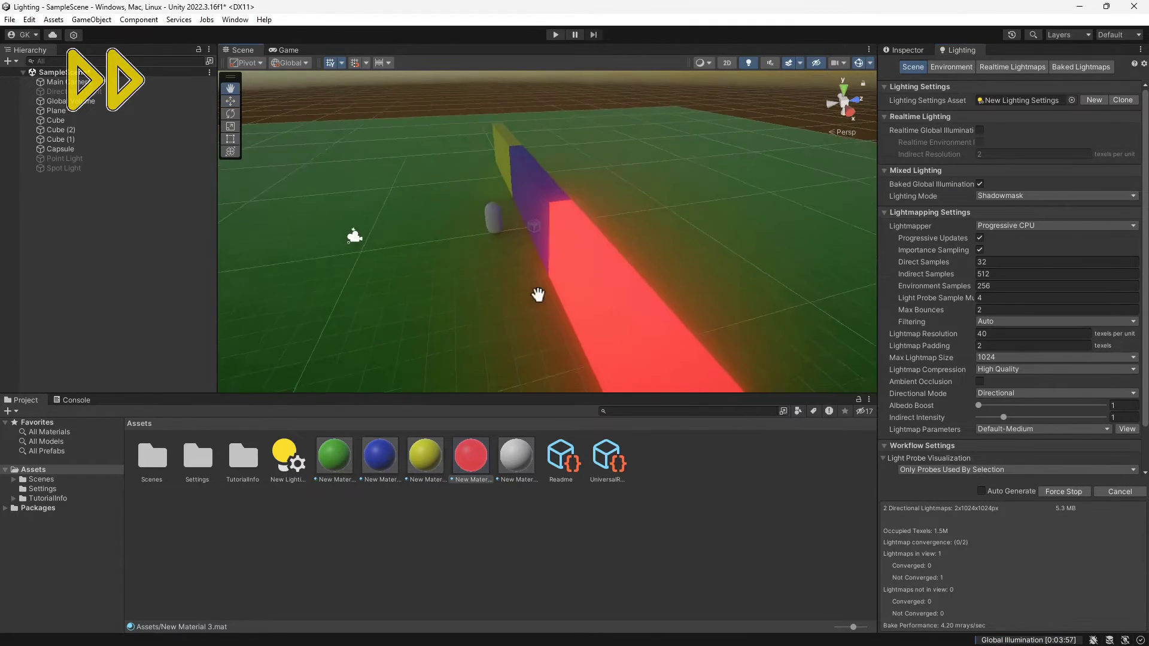
{"action": "middle_click_drag", "start_coordinate": [546, 346], "coordinate": [512, 278]}
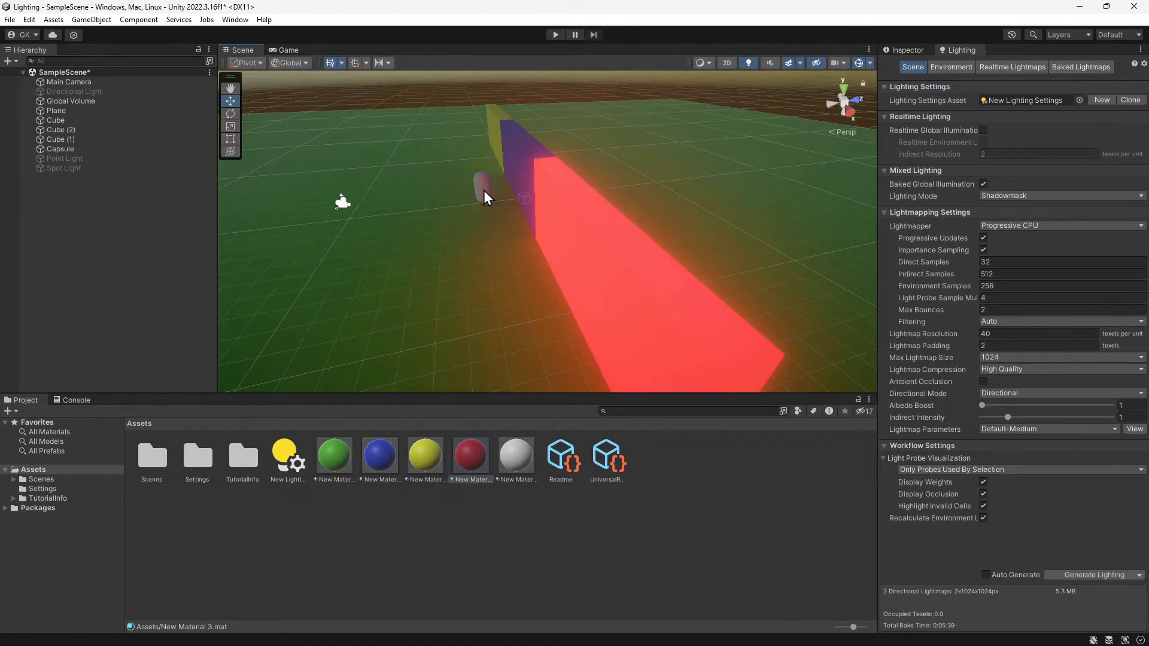
- Disable the red wall Cube (2) to examine the baked glow on the ground, and re-enable it
{"action": "left_click", "coordinate": [593, 269]}
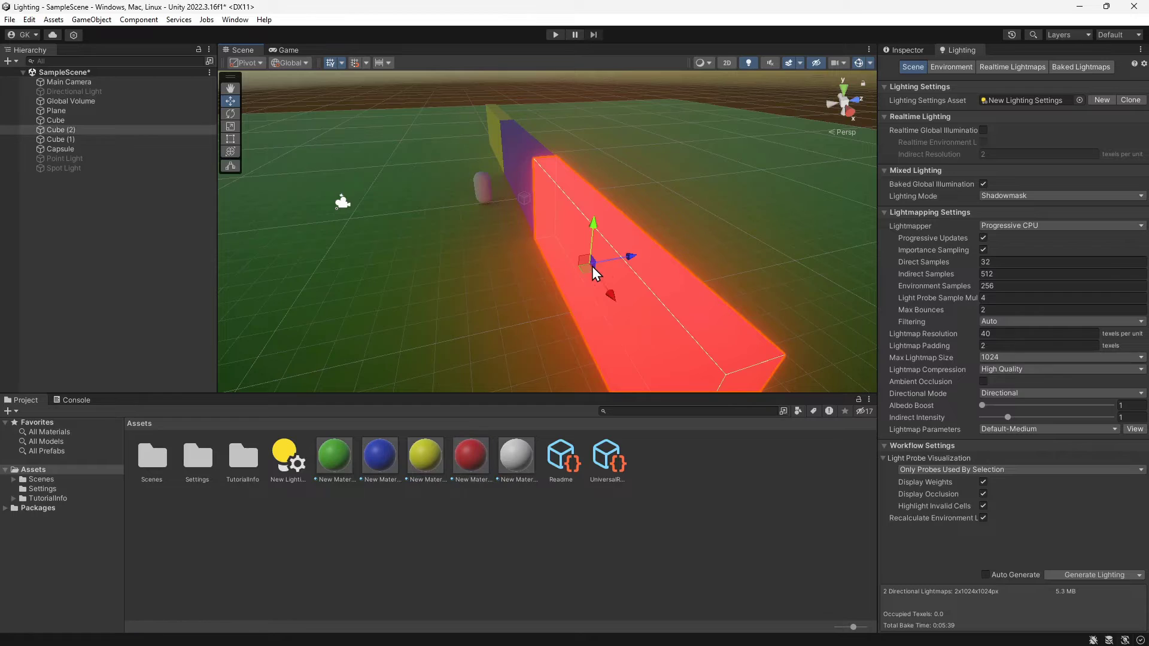
{"action": "left_click", "coordinate": [902, 52]}
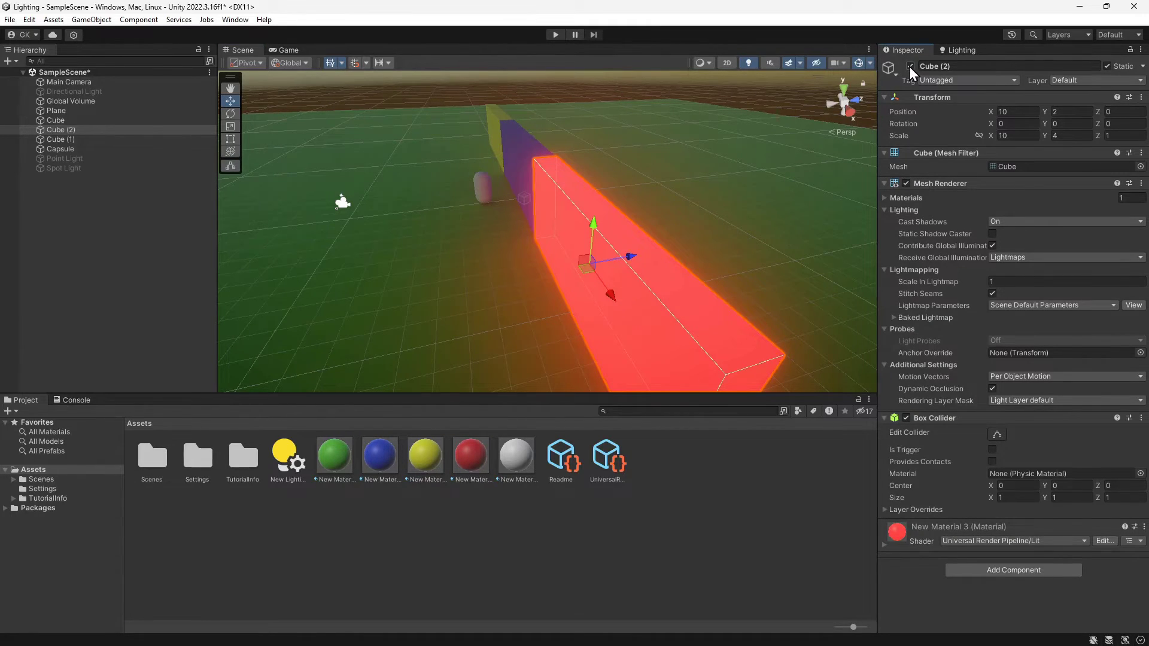
{"action": "left_click", "coordinate": [910, 67]}
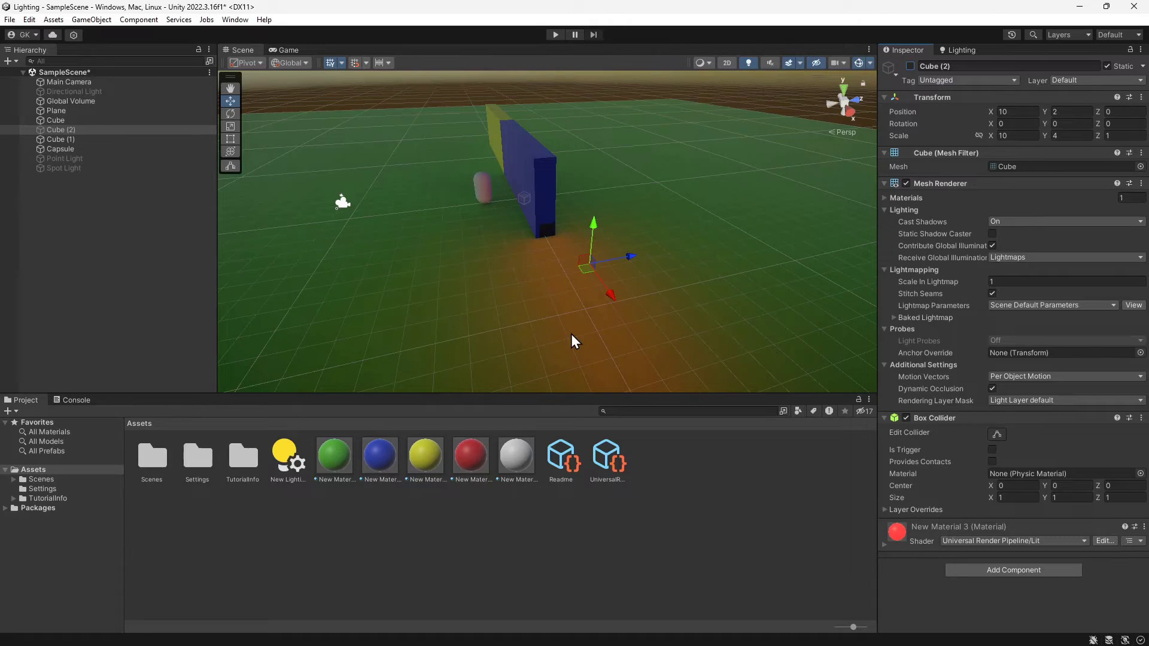
{"action": "left_click", "coordinate": [909, 66]}
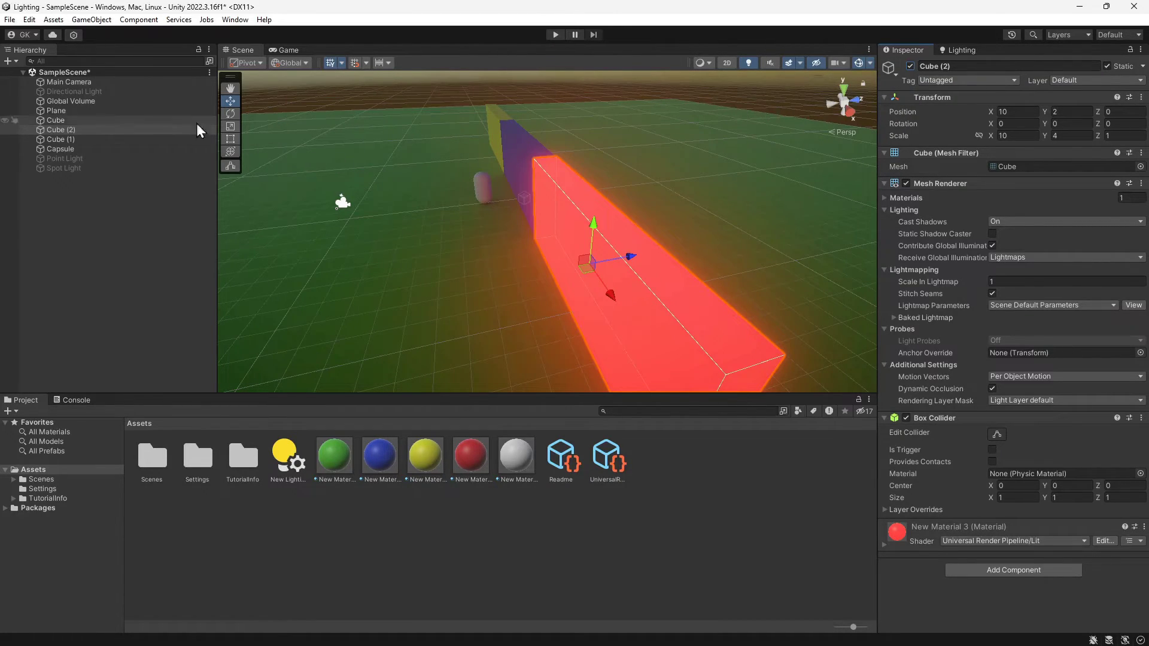
- Re-enable the Directional Light to light the scene together with the emissive red wall
{"action": "left_click", "coordinate": [116, 92]}
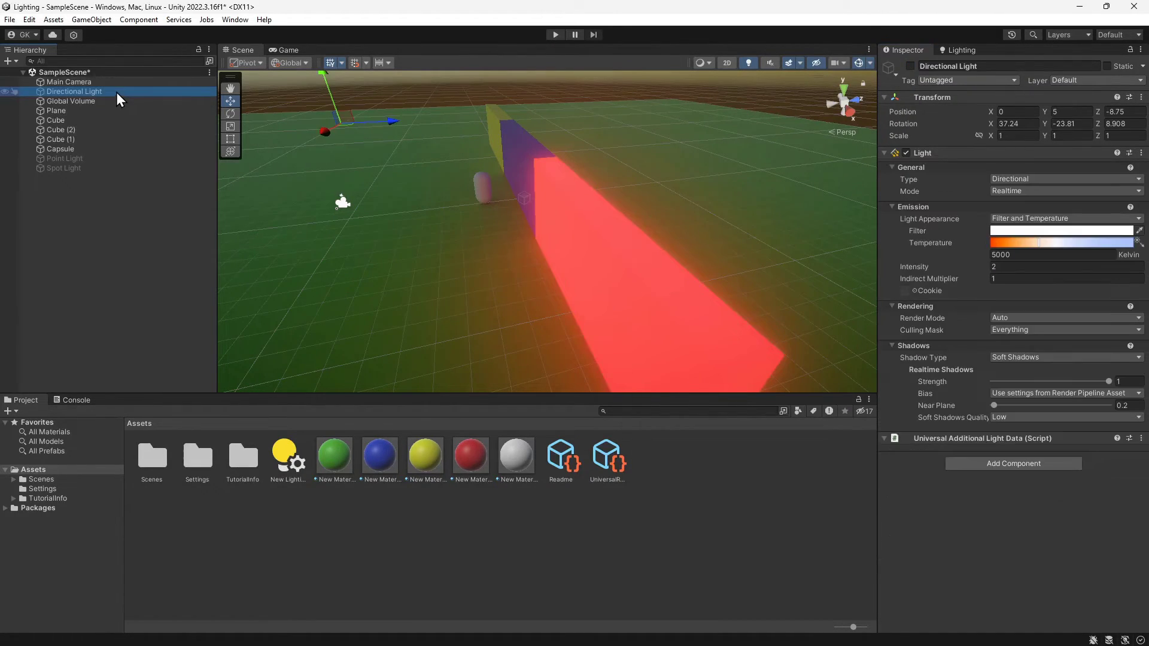
{"action": "left_click", "coordinate": [910, 66]}
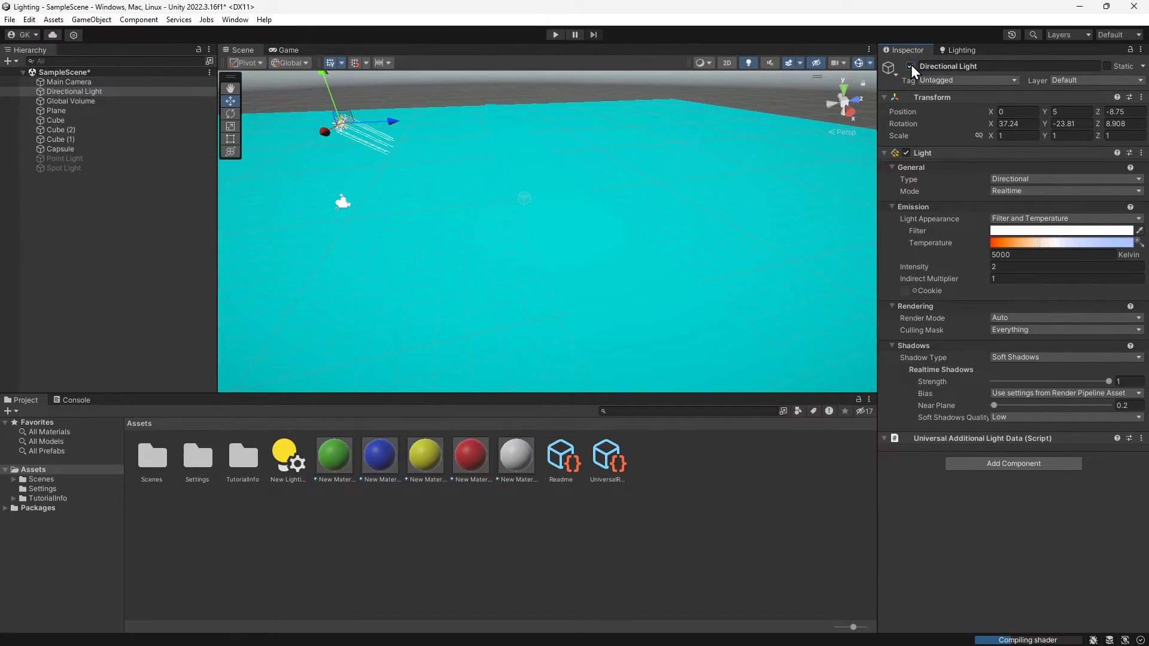
{"action": "left_click", "coordinate": [911, 66]}
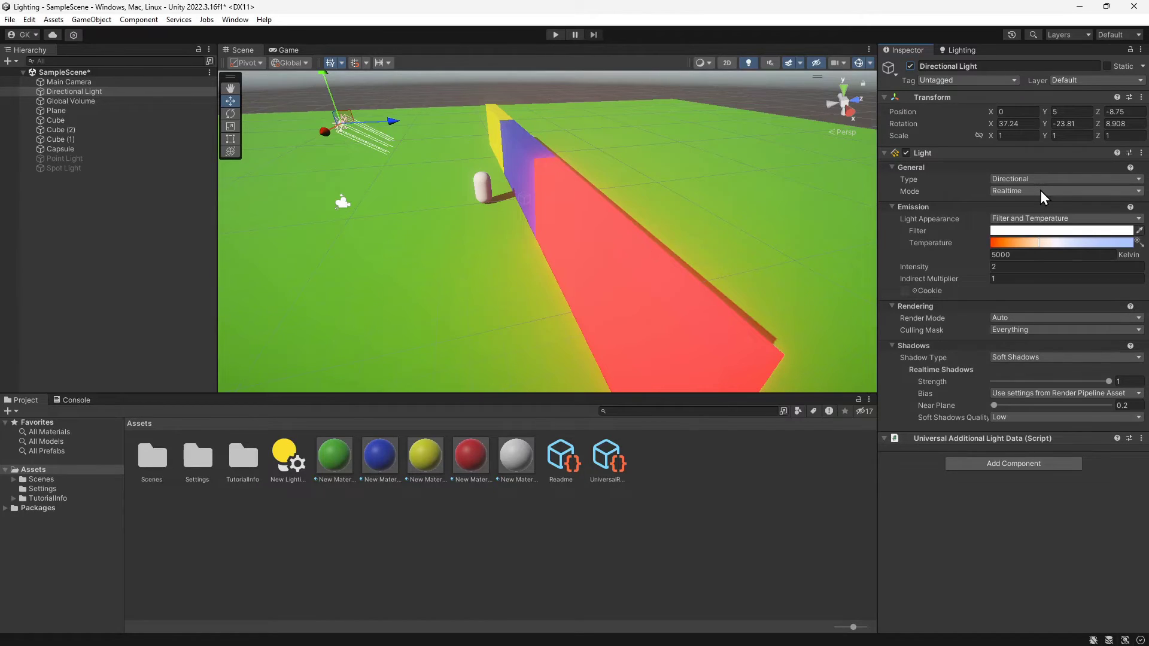
- Move the capsule along Z away from the blue wall to check its realtime shadow, and undo the move
{"action": "left_click", "coordinate": [99, 147]}
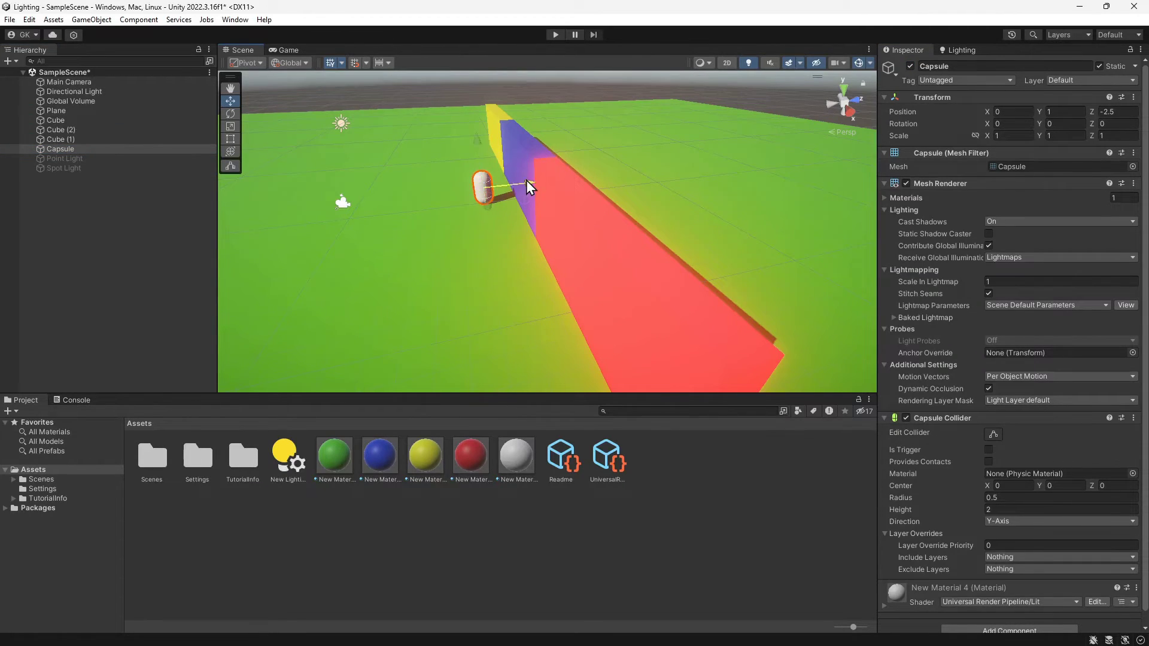
{"action": "left_click_drag", "start_coordinate": [527, 183], "coordinate": [450, 182]}
{"action": "key", "text": "ctrl+z"}
- Set the Directional Light's mode to Baked and generate the scene's lighting
{"action": "left_click", "coordinate": [92, 91]}
{"action": "left_click", "coordinate": [1061, 191]}
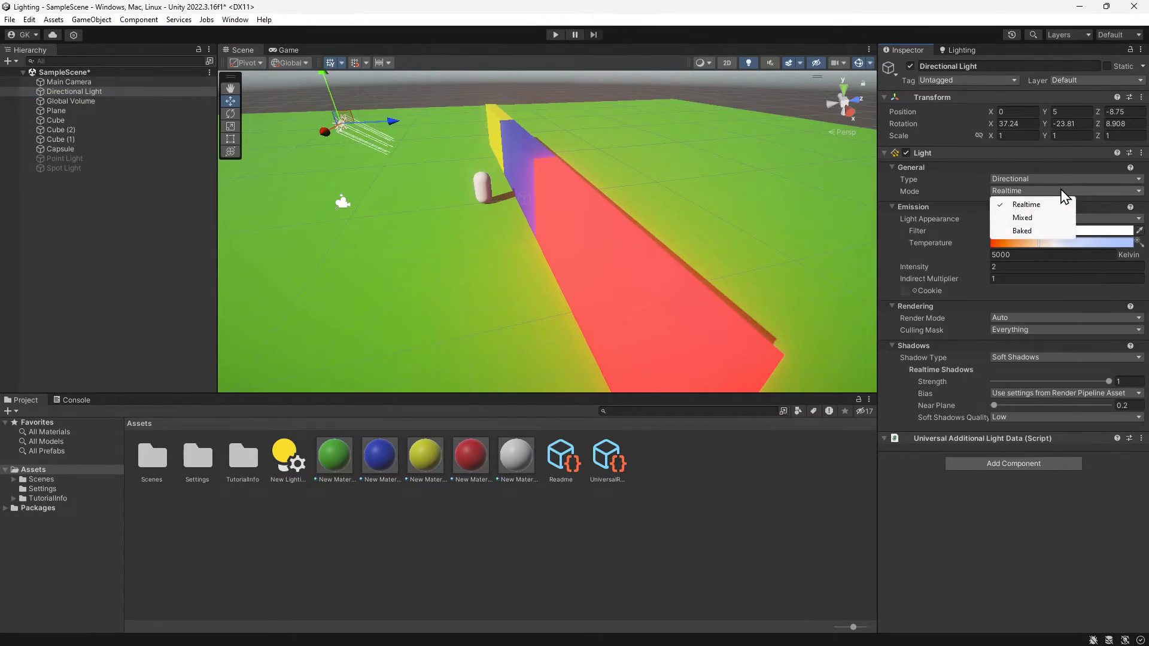
{"action": "left_click", "coordinate": [1044, 232]}
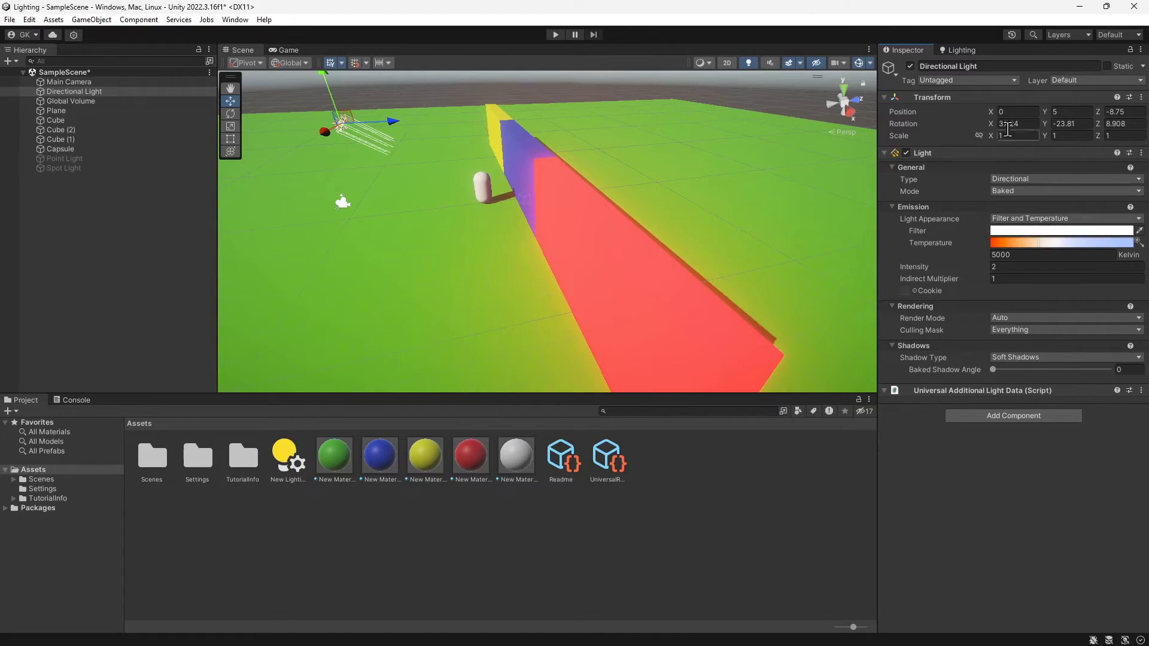
{"action": "left_click", "coordinate": [963, 50]}
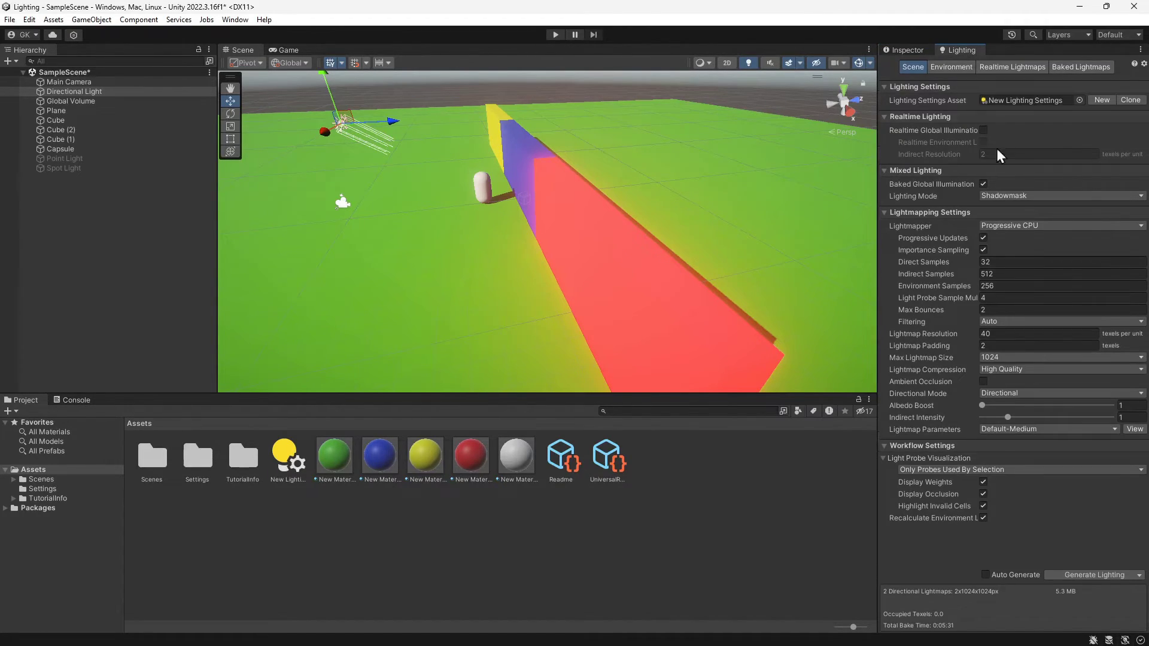
{"action": "left_click", "coordinate": [1120, 574]}
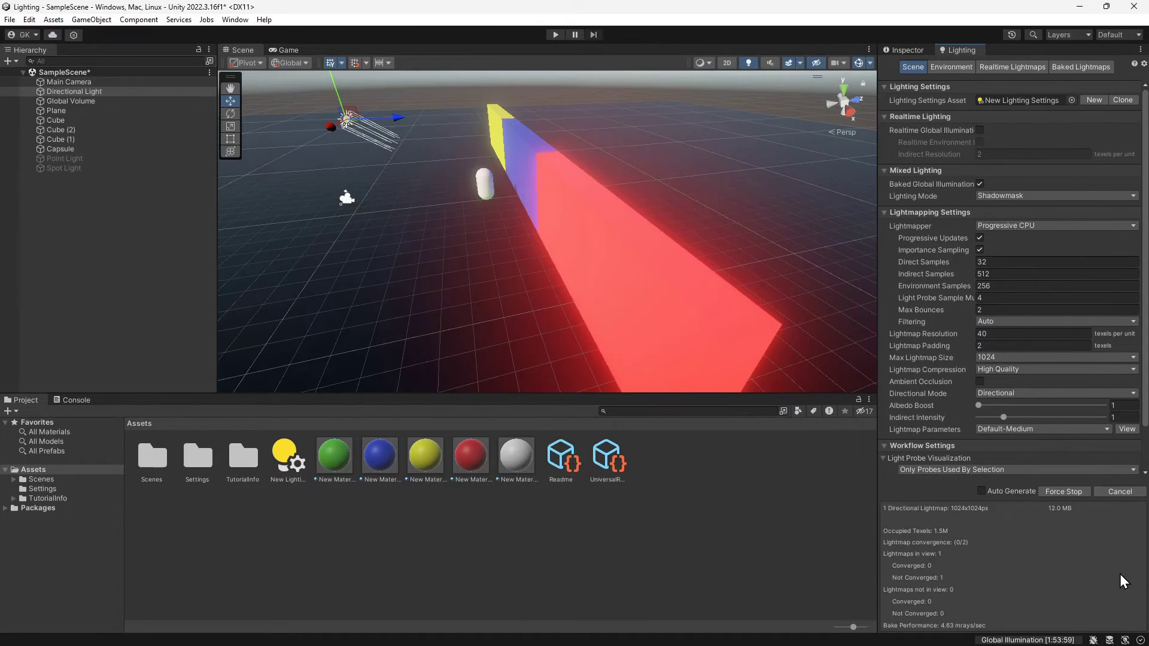
- Examine the baked shadow and bounced colors on the capsule, ground and walls from several angles
{"action": "right_click_drag", "start_coordinate": [544, 281], "coordinate": [564, 325]}
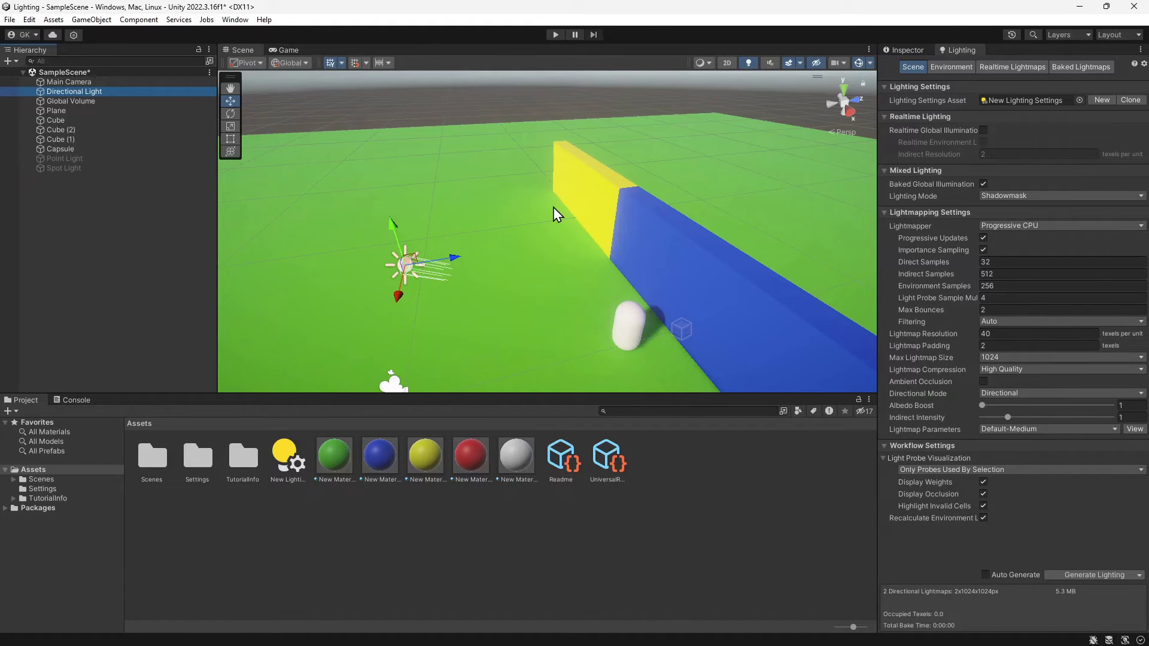
{"action": "right_click_drag", "start_coordinate": [553, 207], "coordinate": [472, 142]}
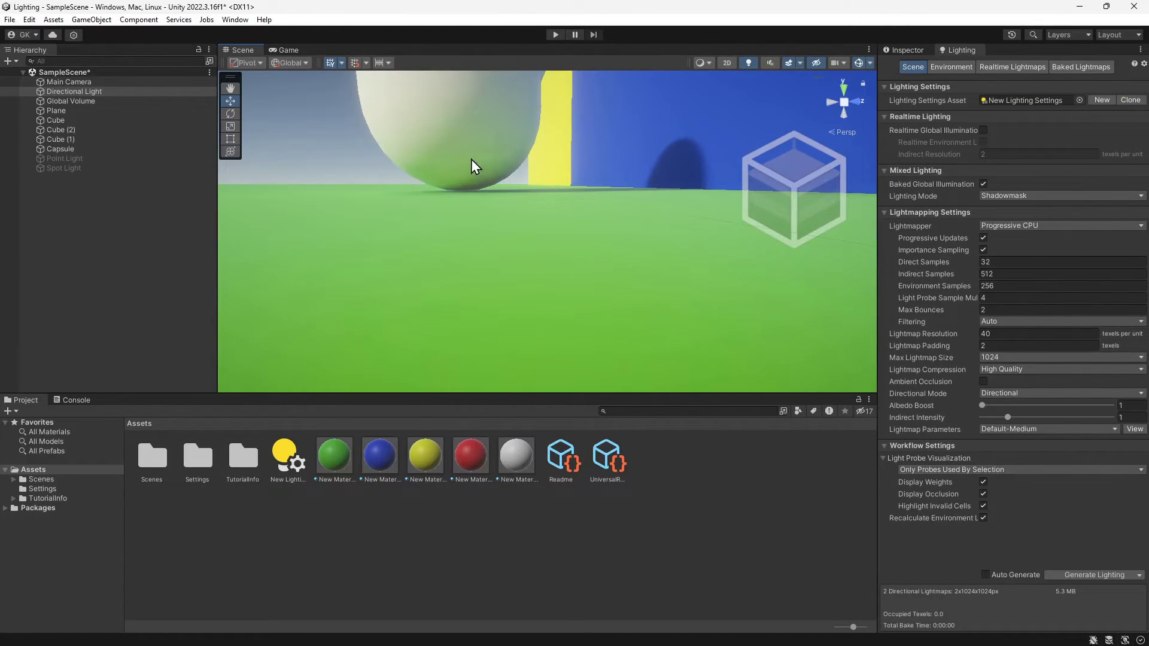
{"action": "middle_click_drag", "start_coordinate": [471, 166], "coordinate": [415, 372]}
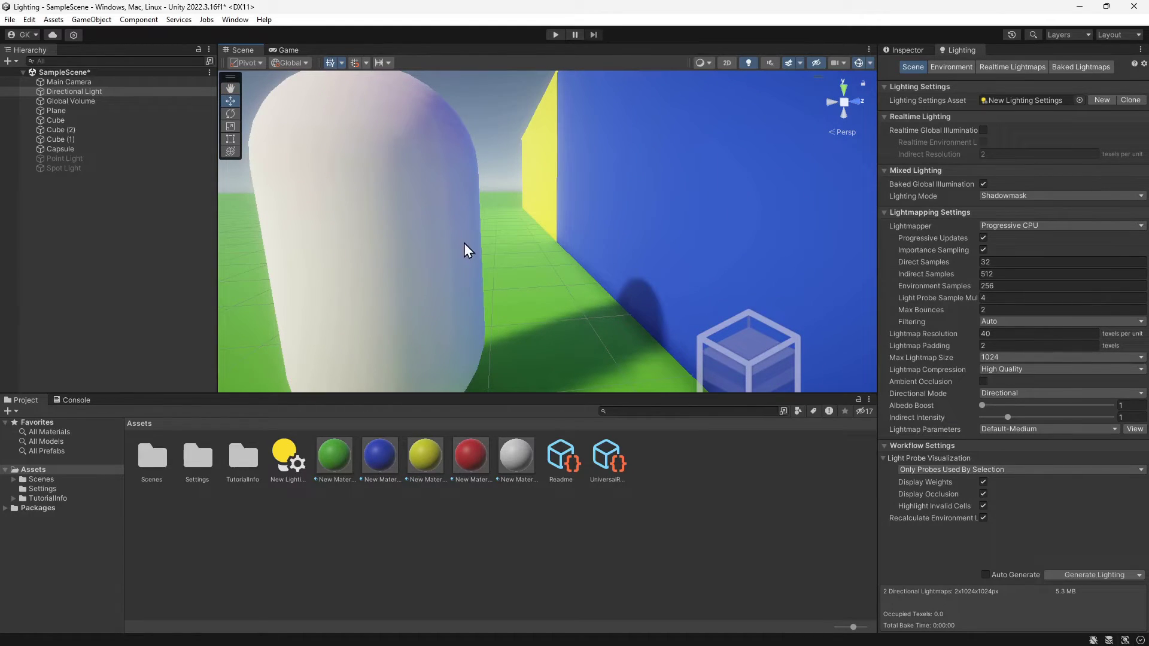
{"action": "scroll", "coordinate": [465, 243], "scroll_direction": "down", "scroll_amount": 6}
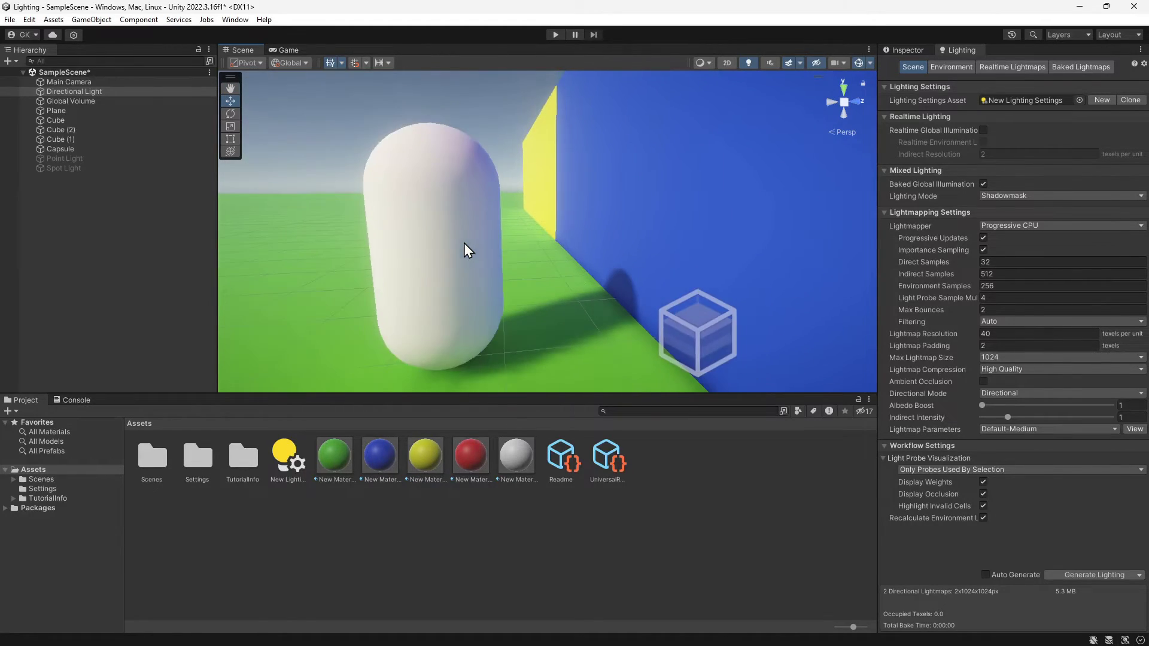
{"action": "middle_click_drag", "start_coordinate": [474, 231], "coordinate": [503, 383]}
{"action": "scroll", "coordinate": [503, 310], "scroll_direction": "down", "scroll_amount": 5}
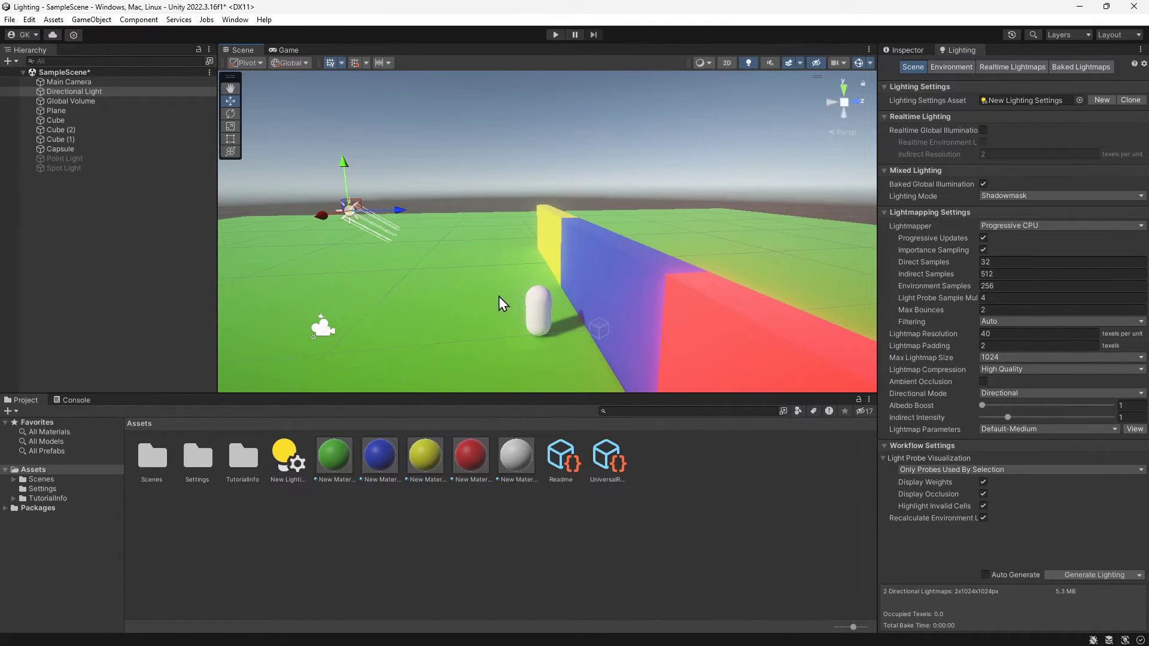
- Disable the baked Directional Light to check whether its lighting stays in the scene, and re-enable it
{"action": "left_click", "coordinate": [903, 47]}
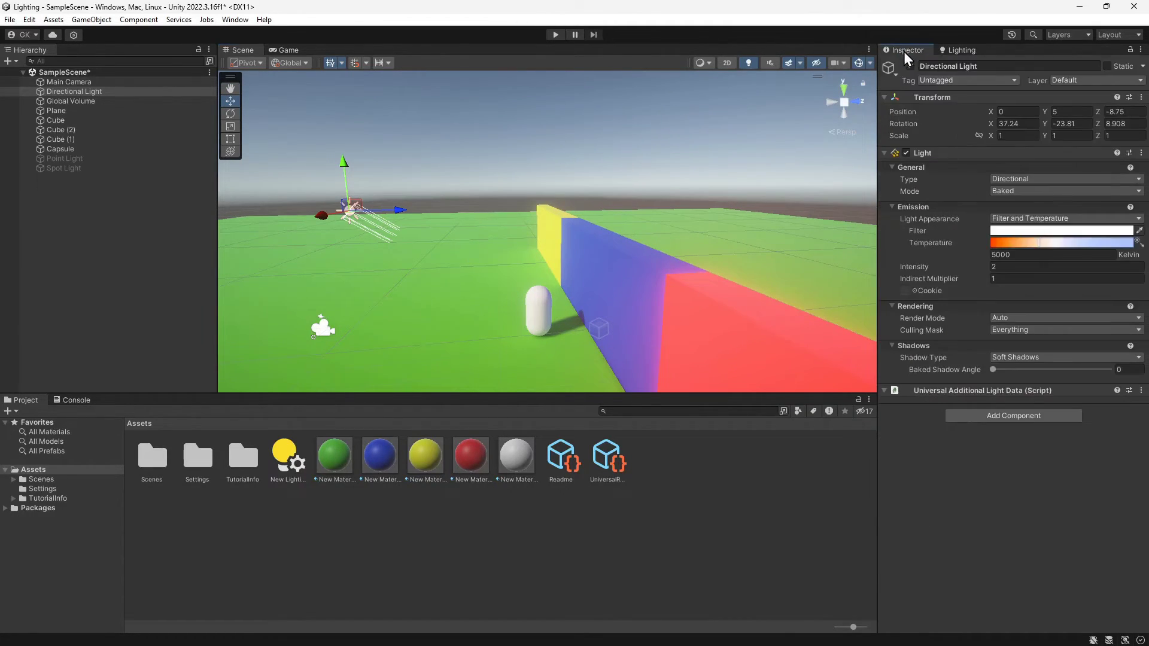
{"action": "left_click", "coordinate": [911, 66]}
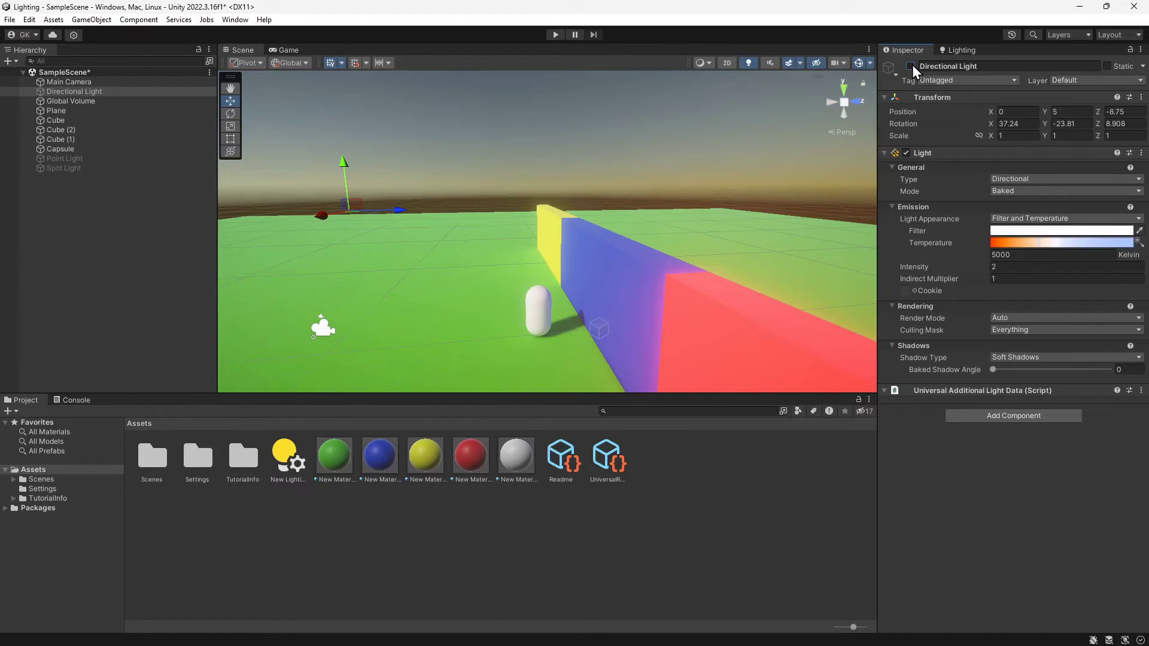
{"action": "left_click", "coordinate": [911, 66]}
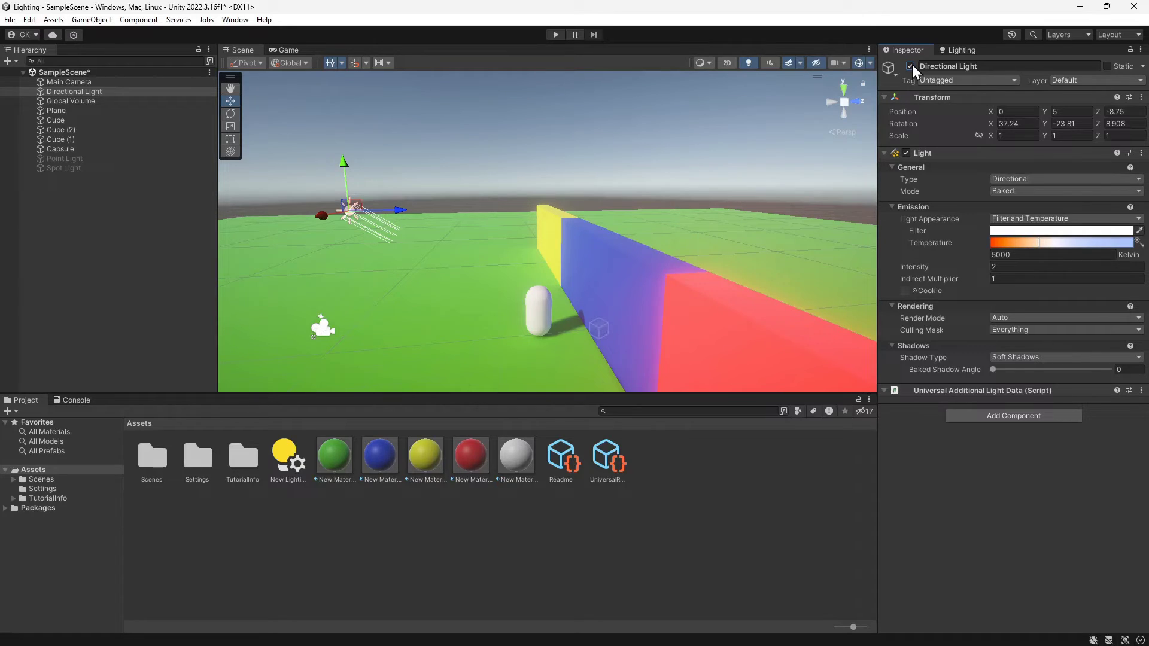
- Move the capsule away from the blue wall to about Z -6.8 to check its baked shadow, and undo the move
{"action": "left_click", "coordinate": [535, 304]}
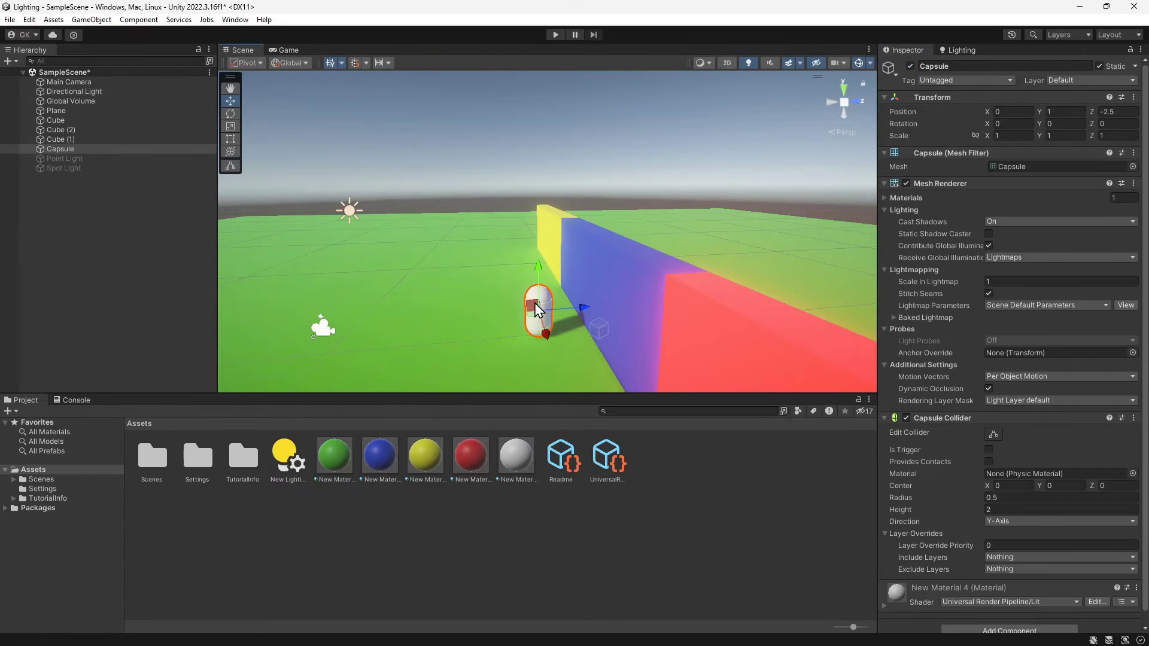
{"action": "left_click_drag", "start_coordinate": [576, 307], "coordinate": [462, 318]}
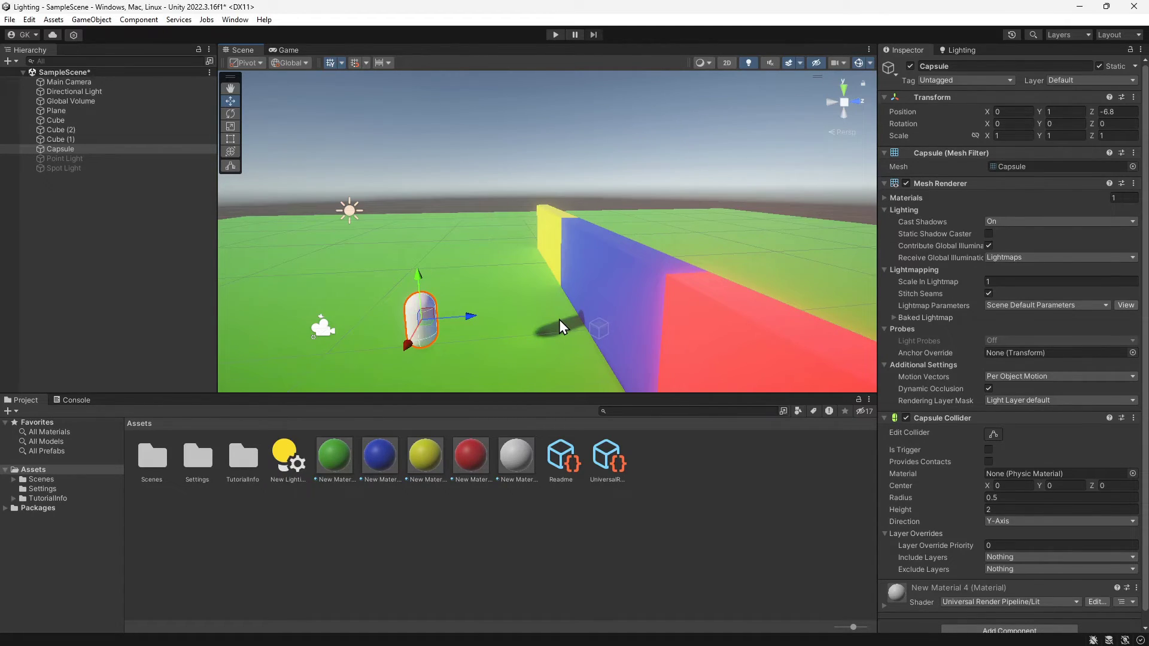
{"action": "key", "text": "ctrl+z"}
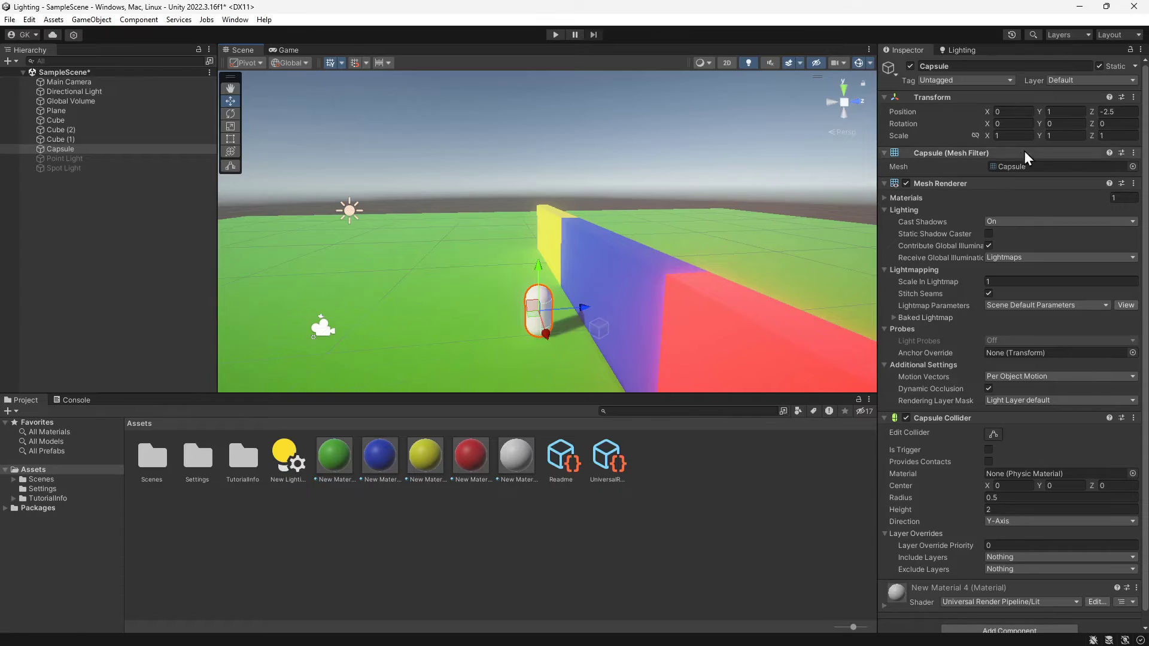
- Make the capsule non-static and generate the scene's lighting again
{"action": "left_click", "coordinate": [1098, 67]}
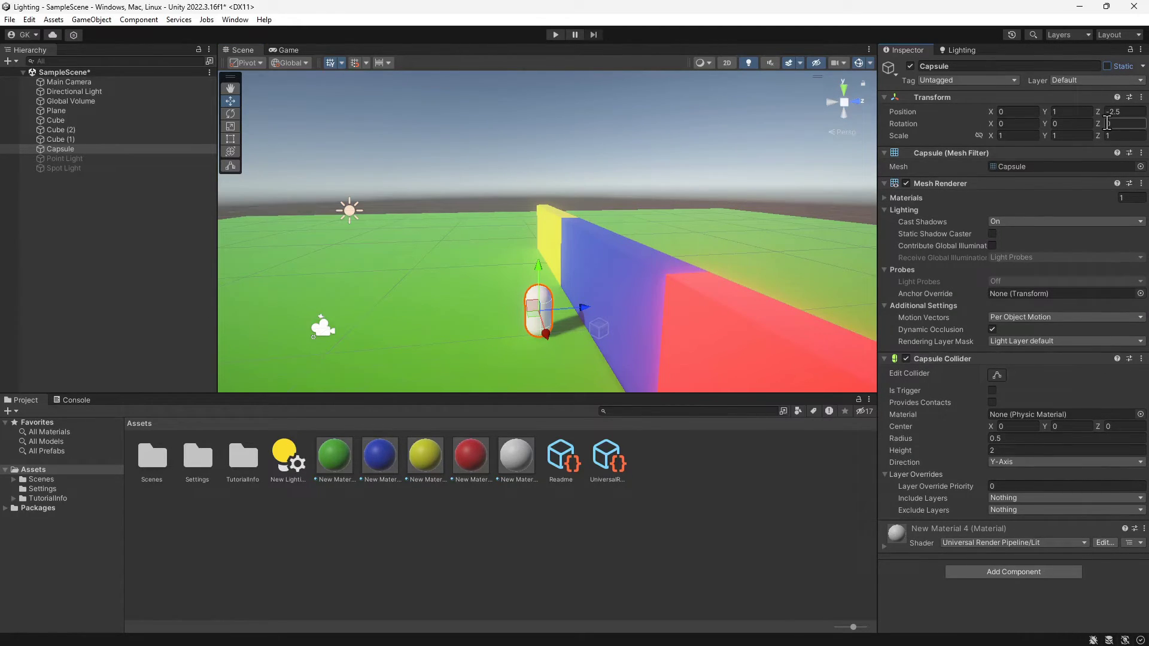
{"action": "left_click", "coordinate": [967, 52]}
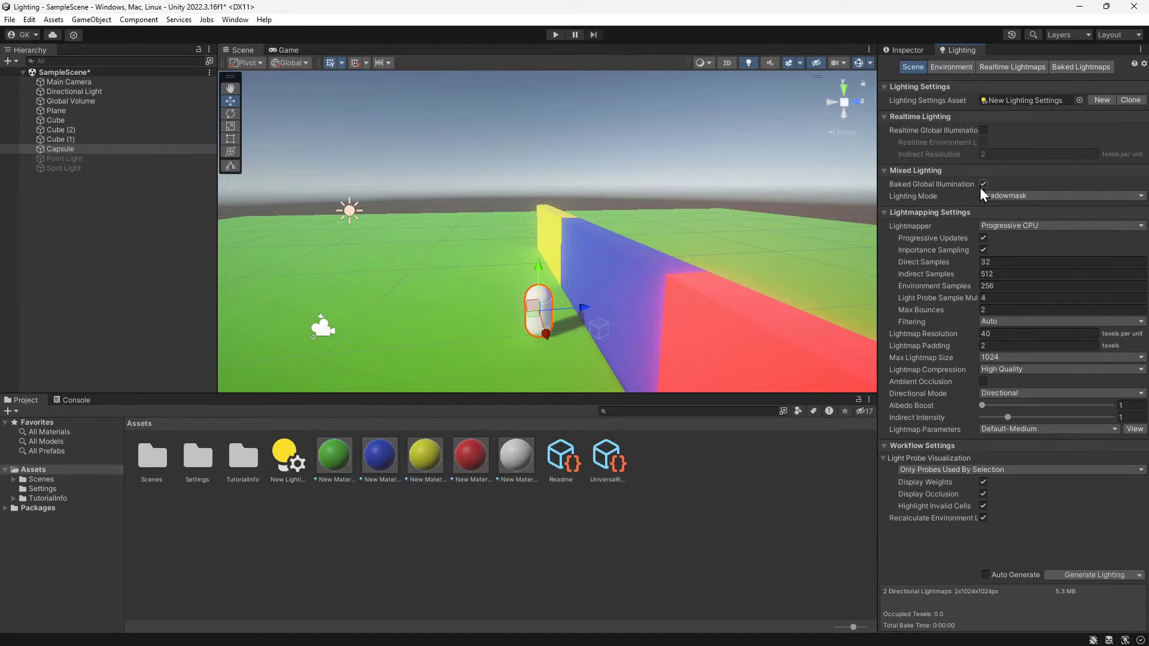
{"action": "left_click", "coordinate": [1108, 575]}
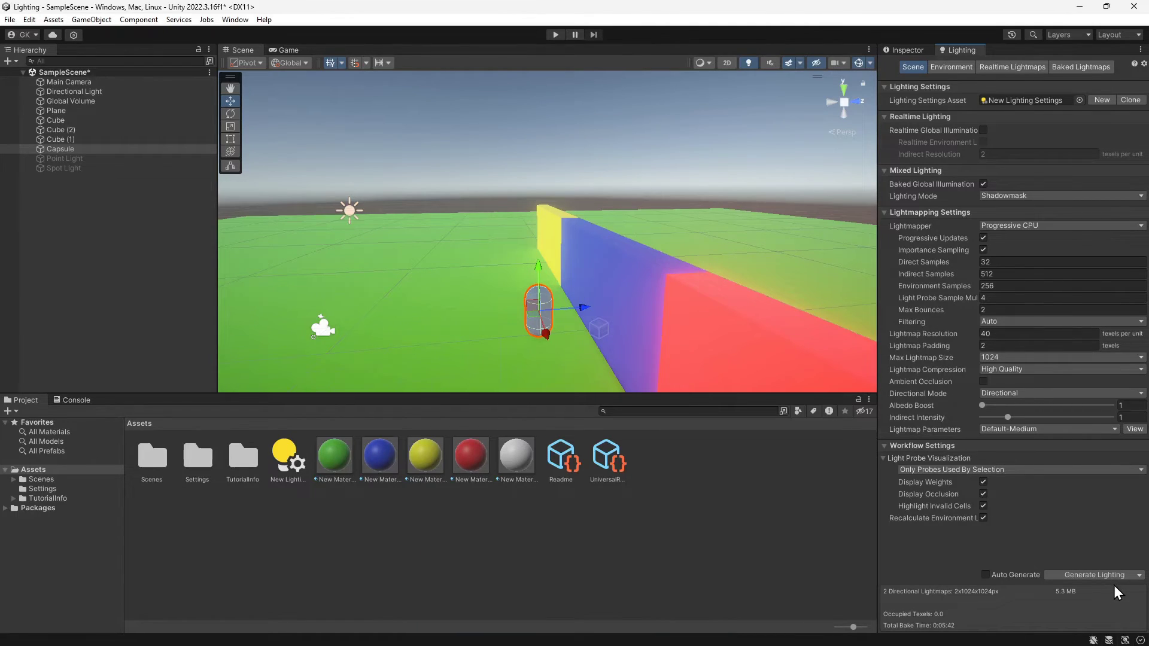
{"action": "left_click", "coordinate": [825, 558]}
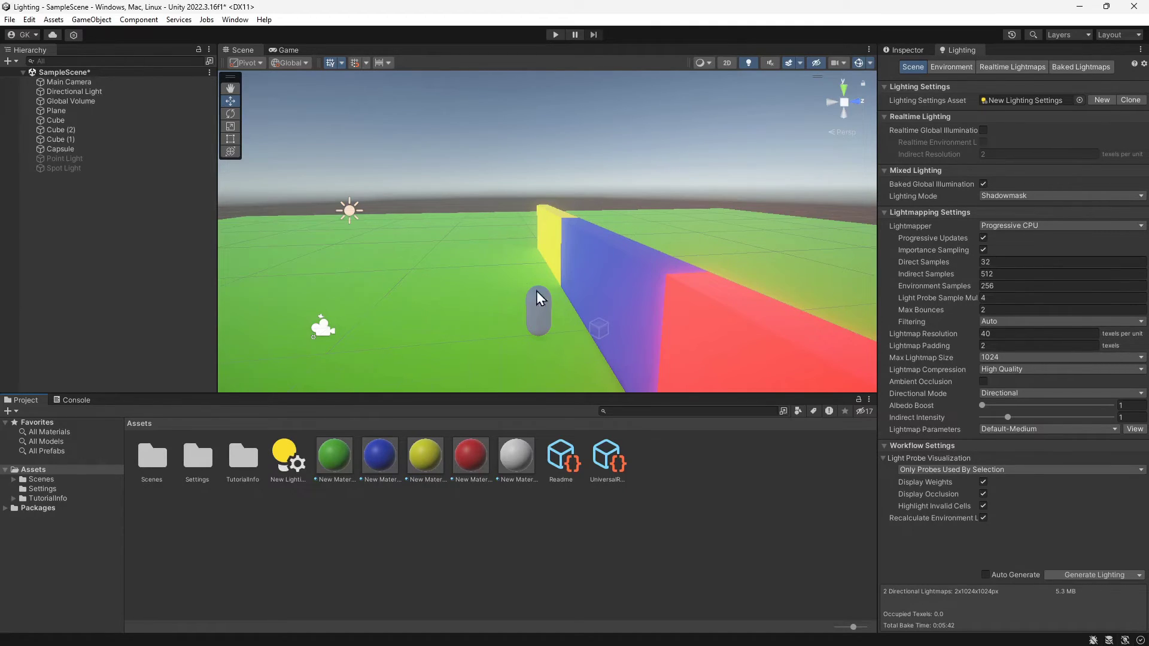
- Set the Directional Light's mode to Mixed
{"action": "left_click", "coordinate": [80, 91]}
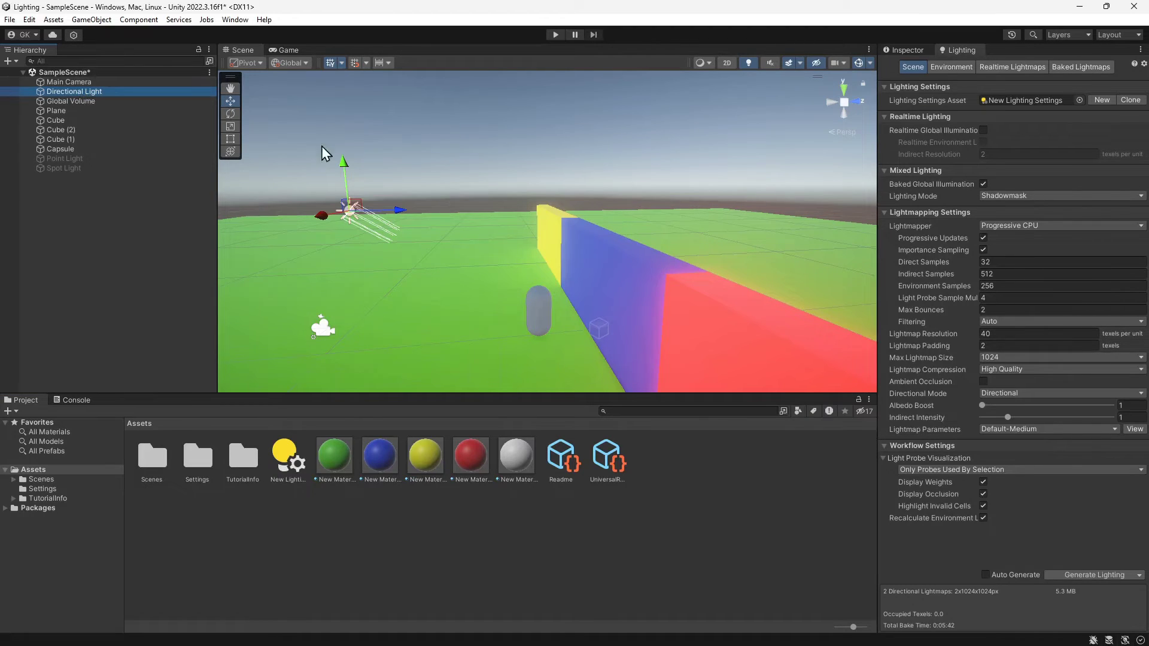
{"action": "left_click", "coordinate": [910, 52]}
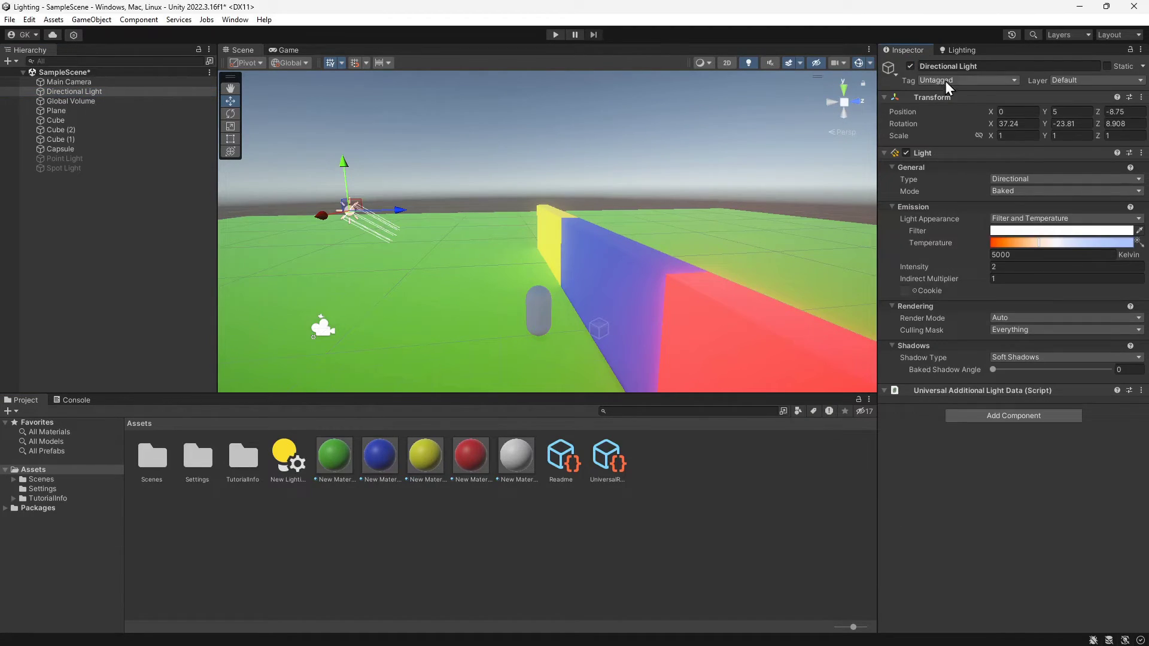
{"action": "left_click", "coordinate": [1060, 191]}
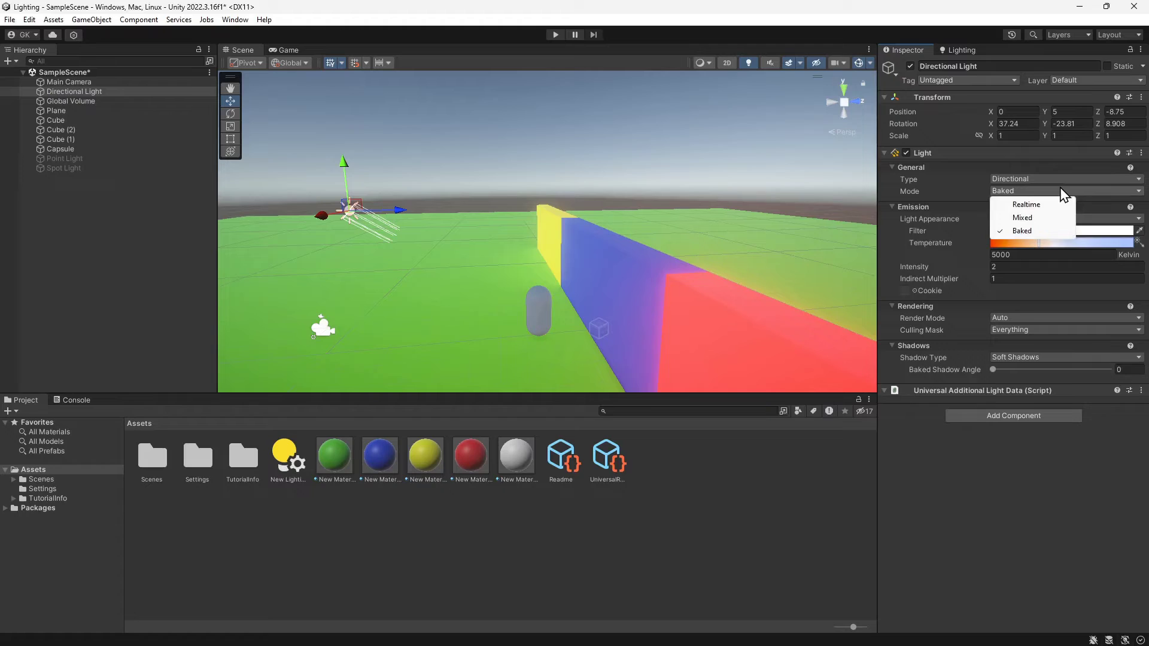
{"action": "left_click", "coordinate": [1053, 219]}
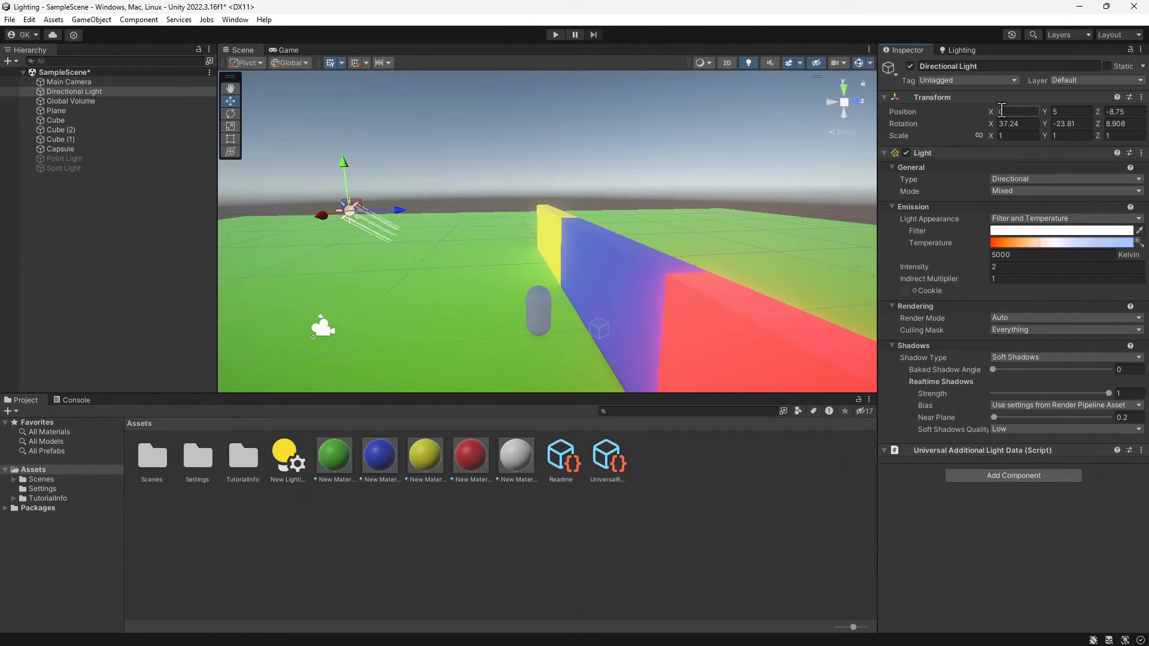
- Set the scene's mixed lighting mode to Subtractive
{"action": "left_click", "coordinate": [957, 49]}
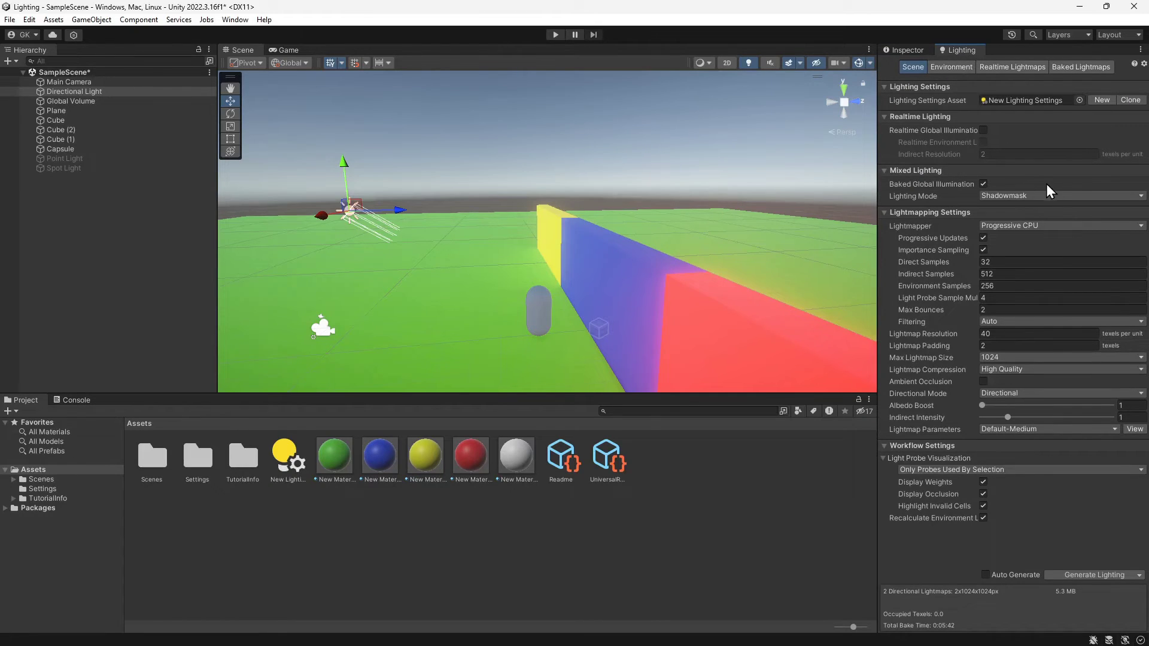
{"action": "left_click", "coordinate": [1060, 195]}
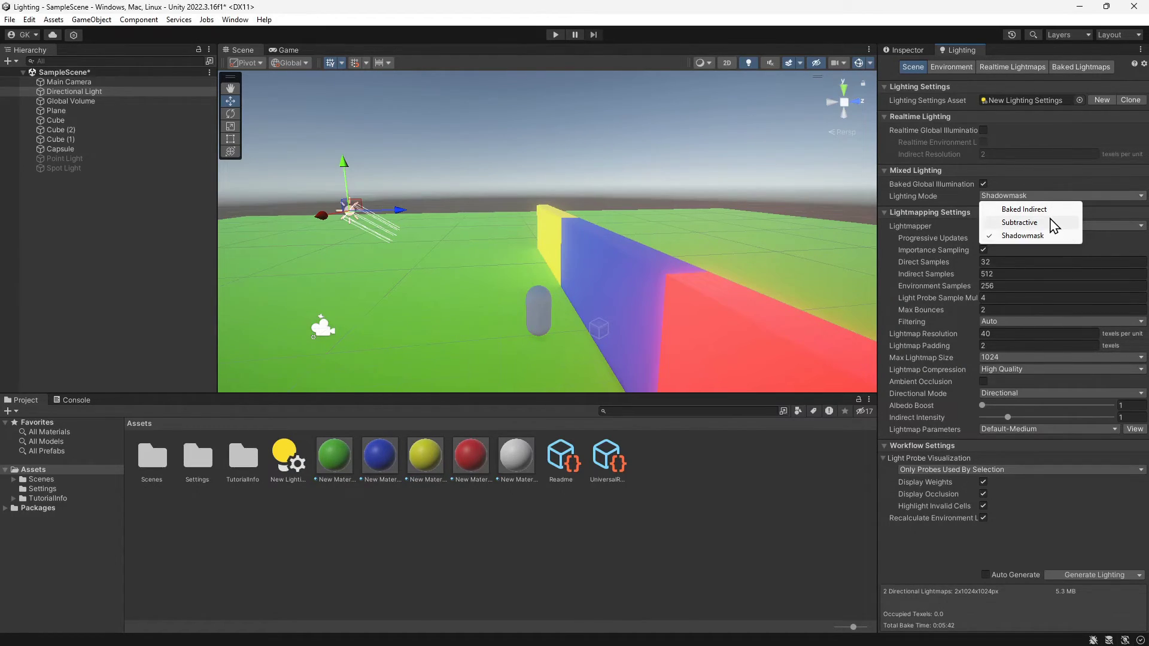
{"action": "left_click", "coordinate": [1051, 222]}
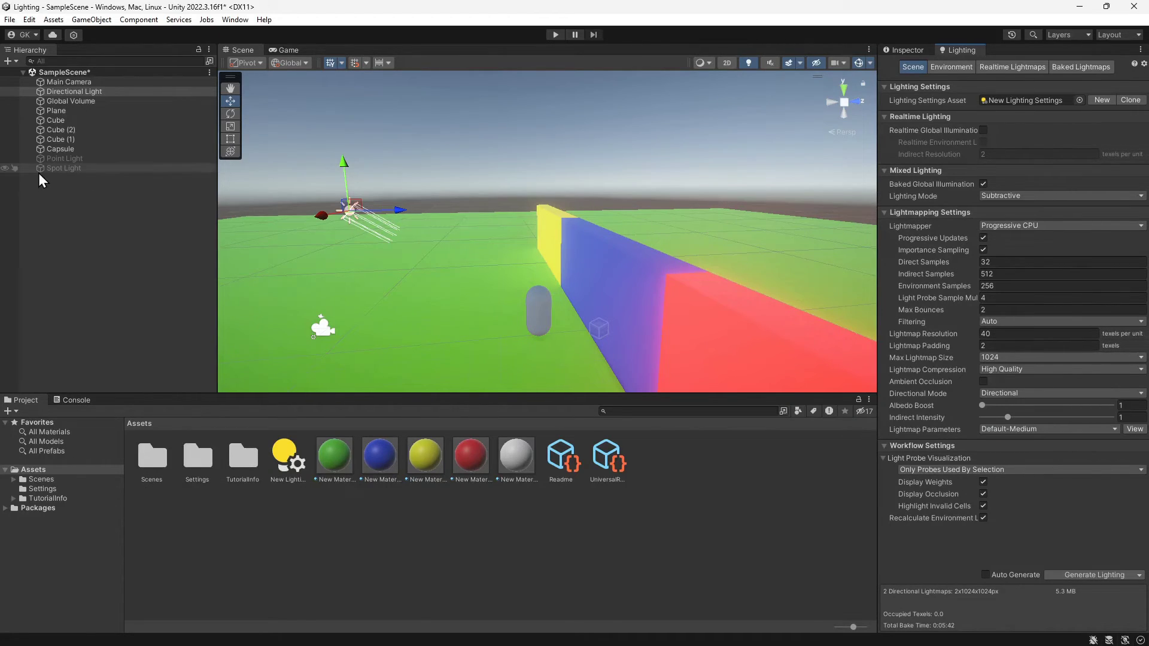
- Enable the Point Light and view its effect on the shaded side of the blue wall
{"action": "left_click", "coordinate": [53, 158]}
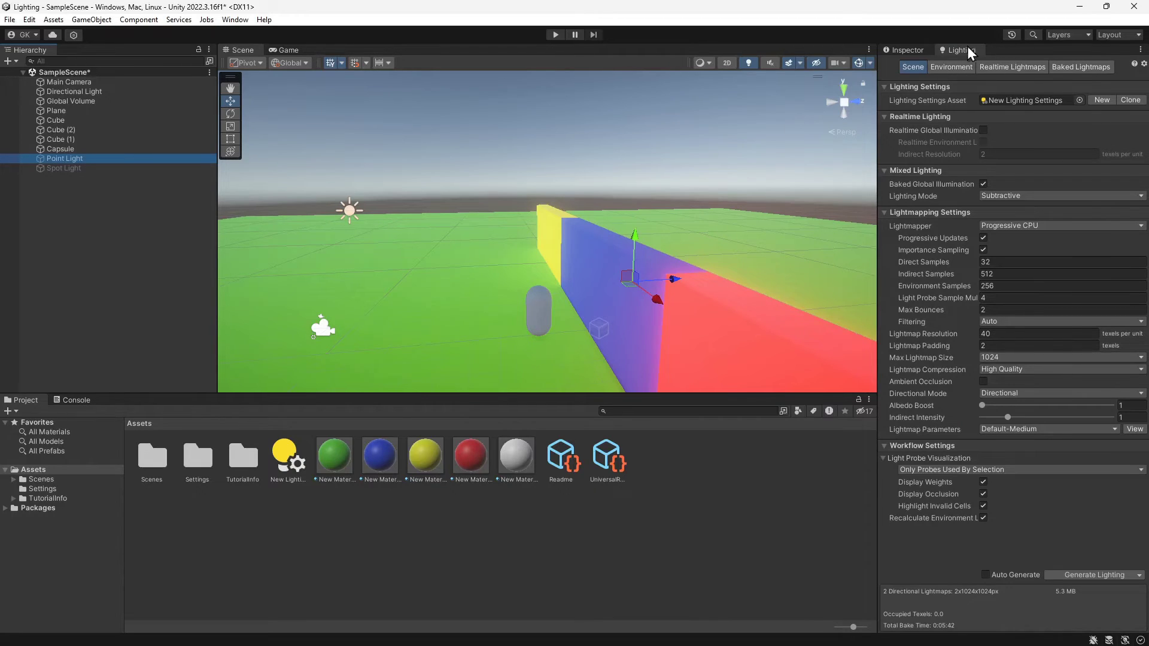
{"action": "left_click", "coordinate": [907, 50]}
{"action": "left_click", "coordinate": [910, 67]}
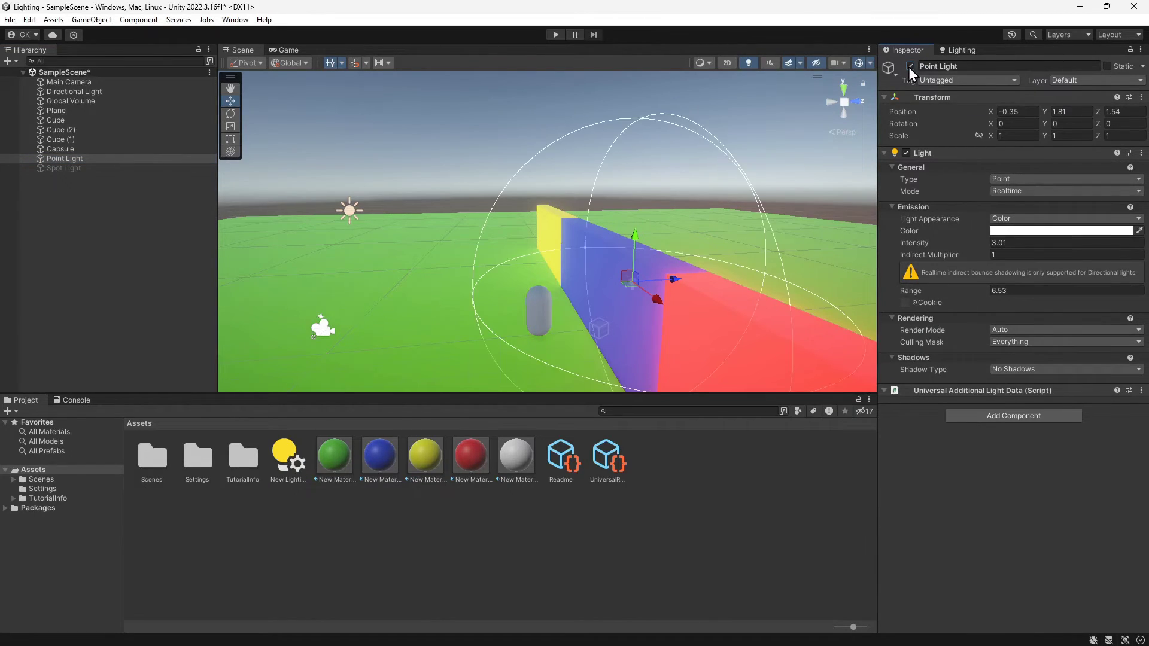
{"action": "middle_click_drag", "start_coordinate": [778, 287], "coordinate": [559, 274]}
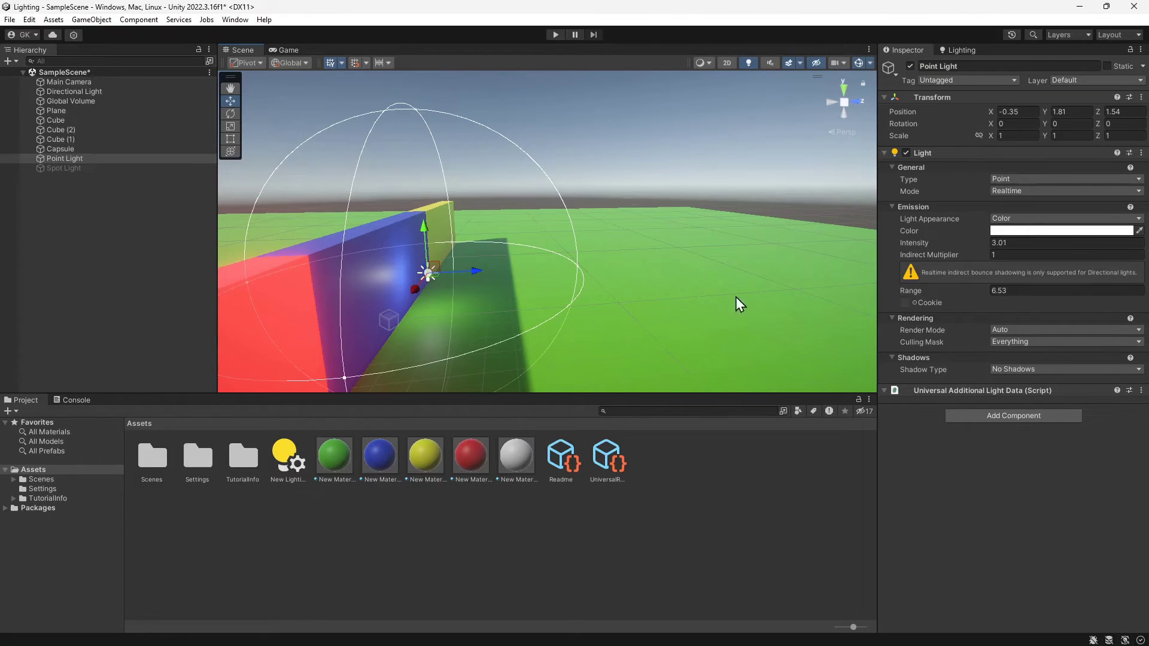
- Set the Point Light to Mixed mode with Soft Shadows and generate the scene's lighting
{"action": "left_click", "coordinate": [1014, 192]}
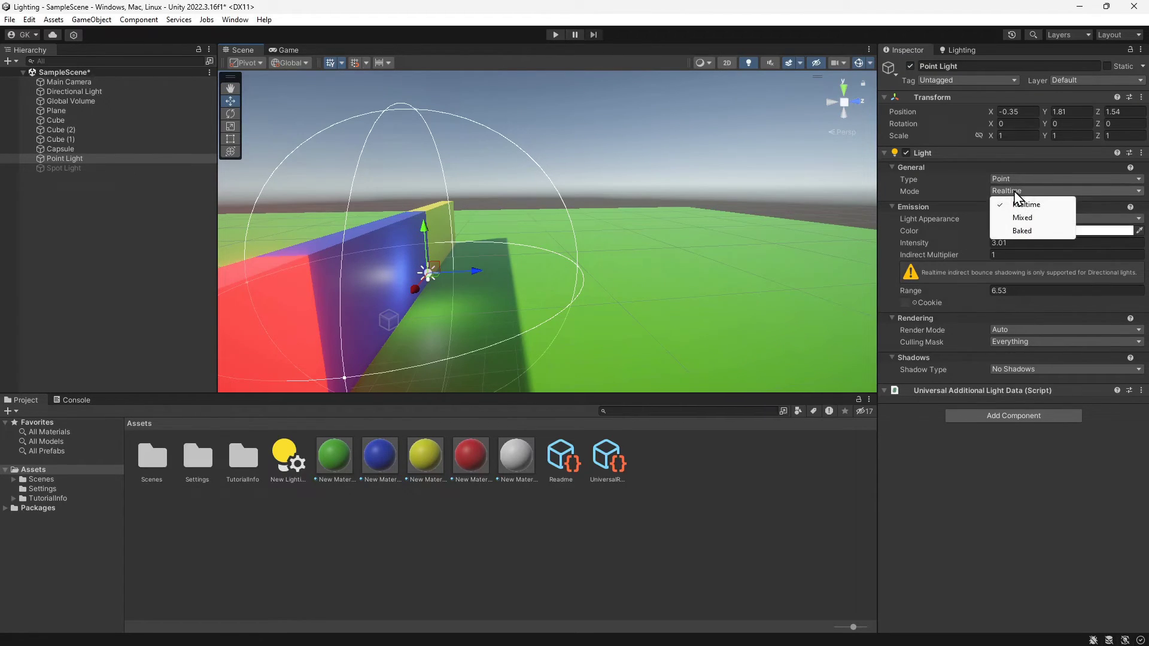
{"action": "left_click", "coordinate": [1021, 220]}
{"action": "left_click", "coordinate": [1080, 345]}
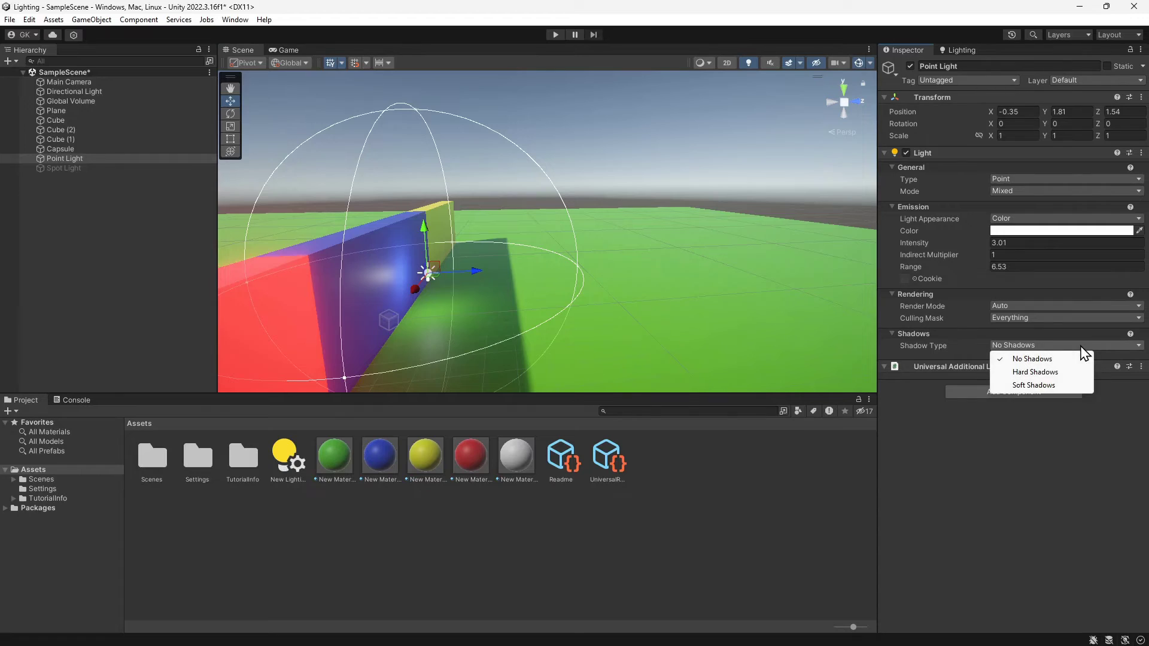
{"action": "left_click", "coordinate": [1073, 387]}
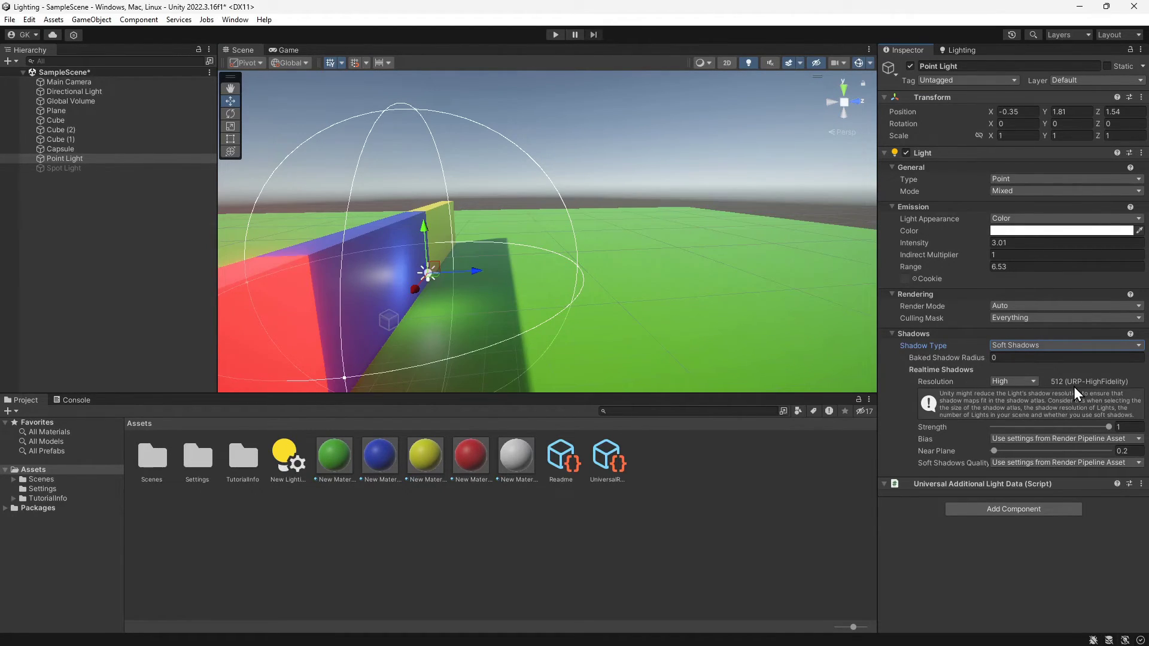
{"action": "left_click", "coordinate": [963, 49]}
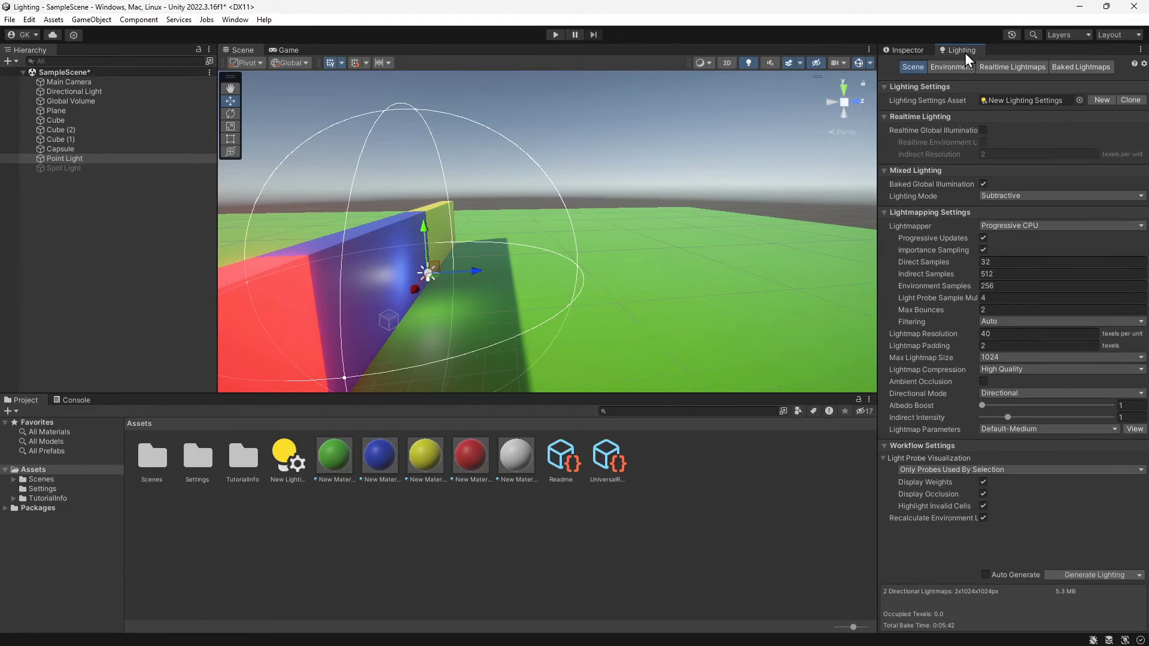
{"action": "left_click", "coordinate": [1090, 573]}
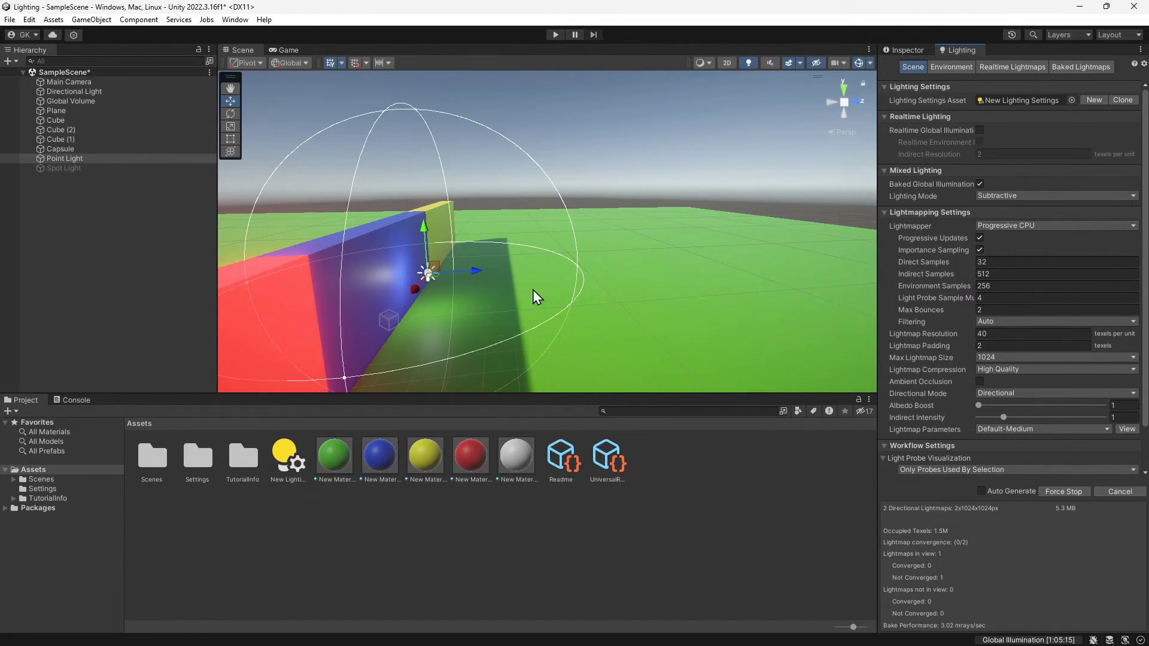
{"action": "left_click_drag", "start_coordinate": [533, 290], "coordinate": [683, 323], "text": "alt"}
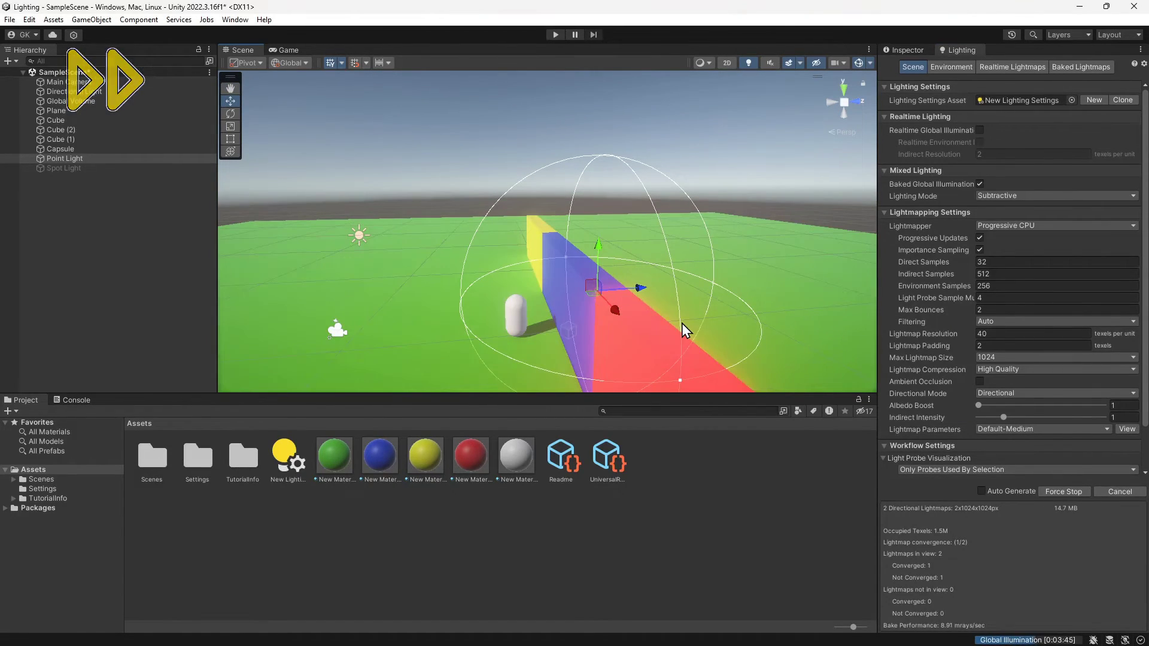
{"action": "left_click", "coordinate": [407, 295]}
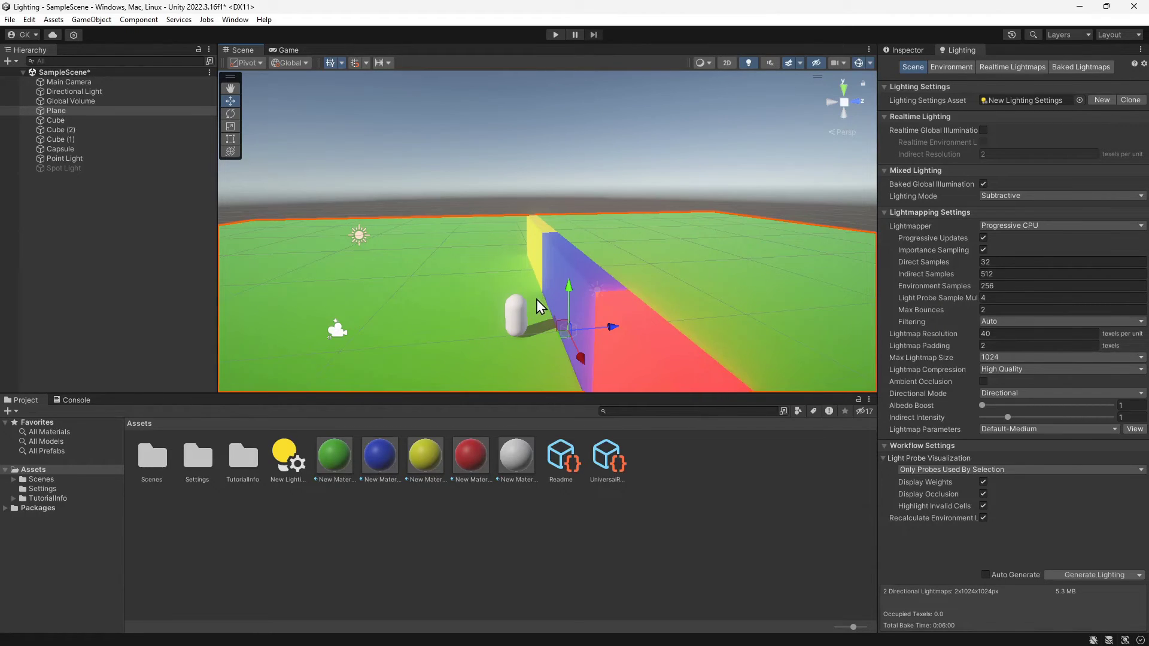
- Move the capsule through the wall to its shaded side and along it past the Point Light
{"action": "left_click_drag", "start_coordinate": [476, 300], "coordinate": [558, 326], "text": "alt"}
{"action": "left_click", "coordinate": [421, 340]}
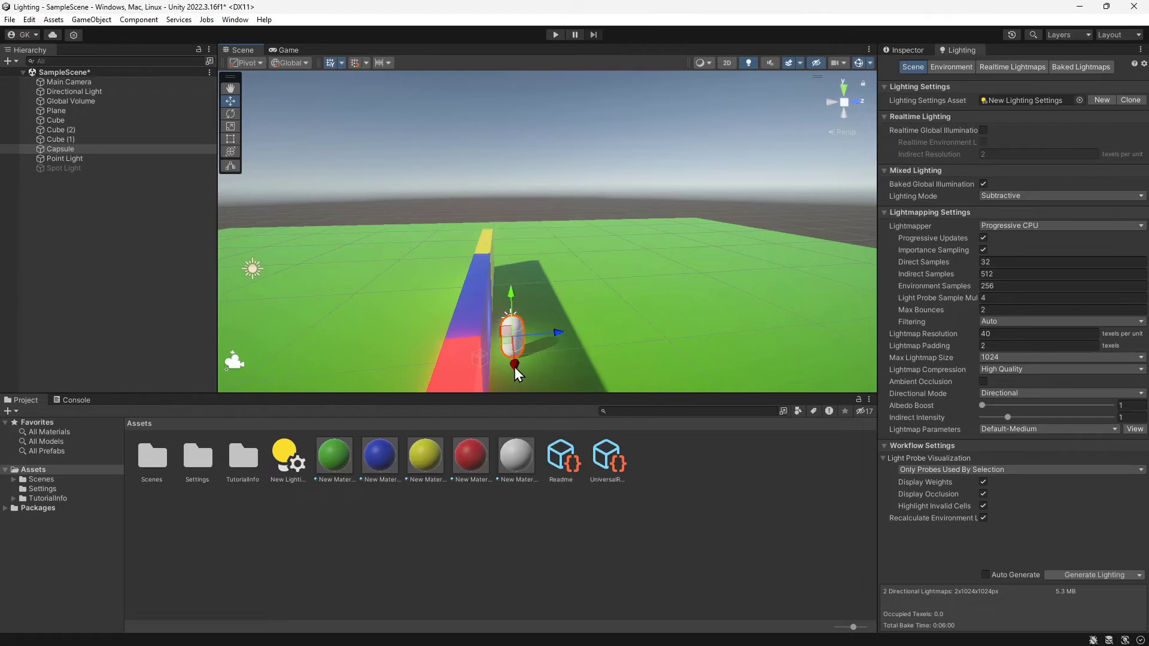
{"action": "left_click_drag", "start_coordinate": [515, 367], "coordinate": [530, 290]}
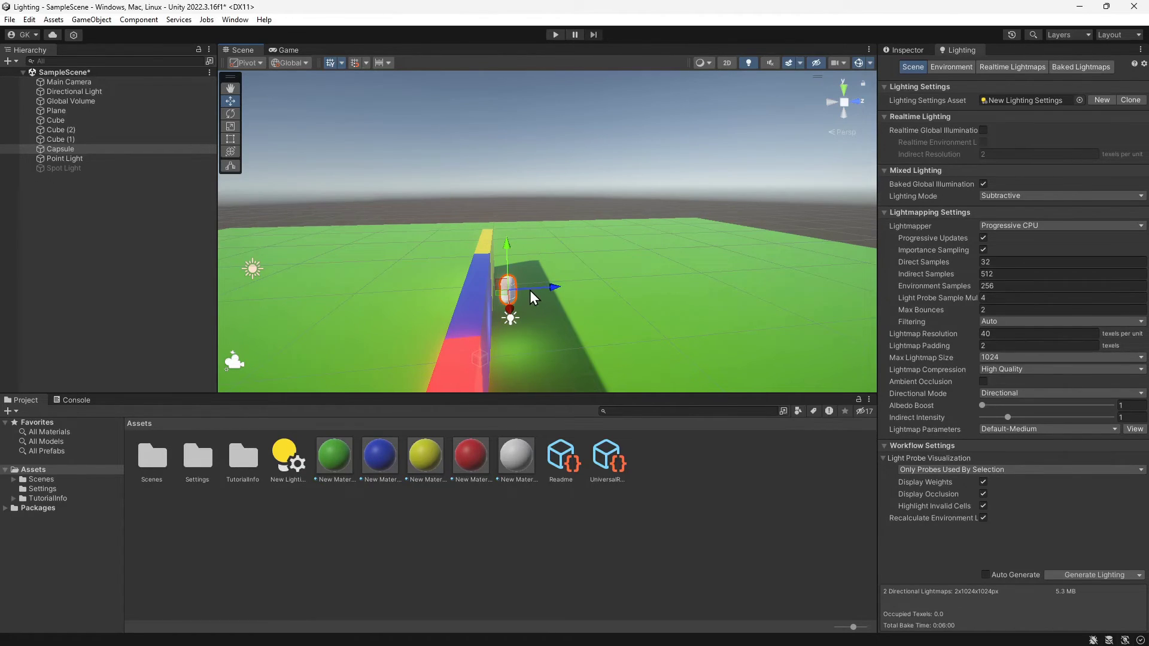
{"action": "left_click", "coordinate": [534, 286]}
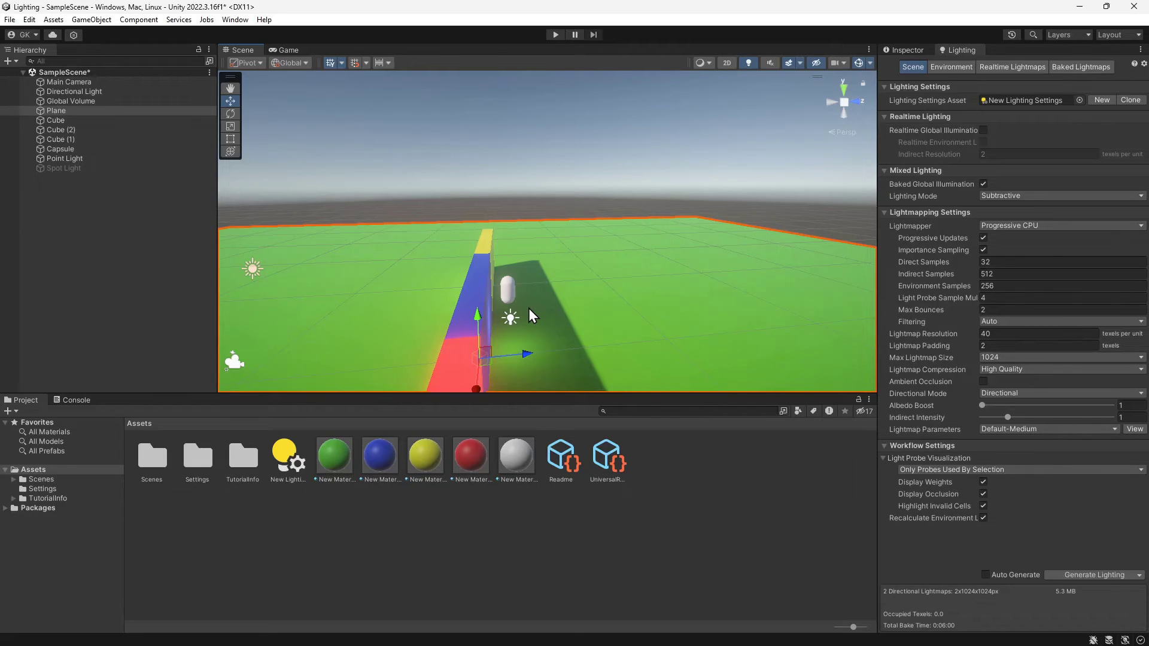
- Undo the capsule moves to put it back on the lit side of the wall
{"action": "key", "text": "ctrl+z"}
{"action": "key", "text": "ctrl+z"}
{"action": "key", "text": "ctrl+z"}
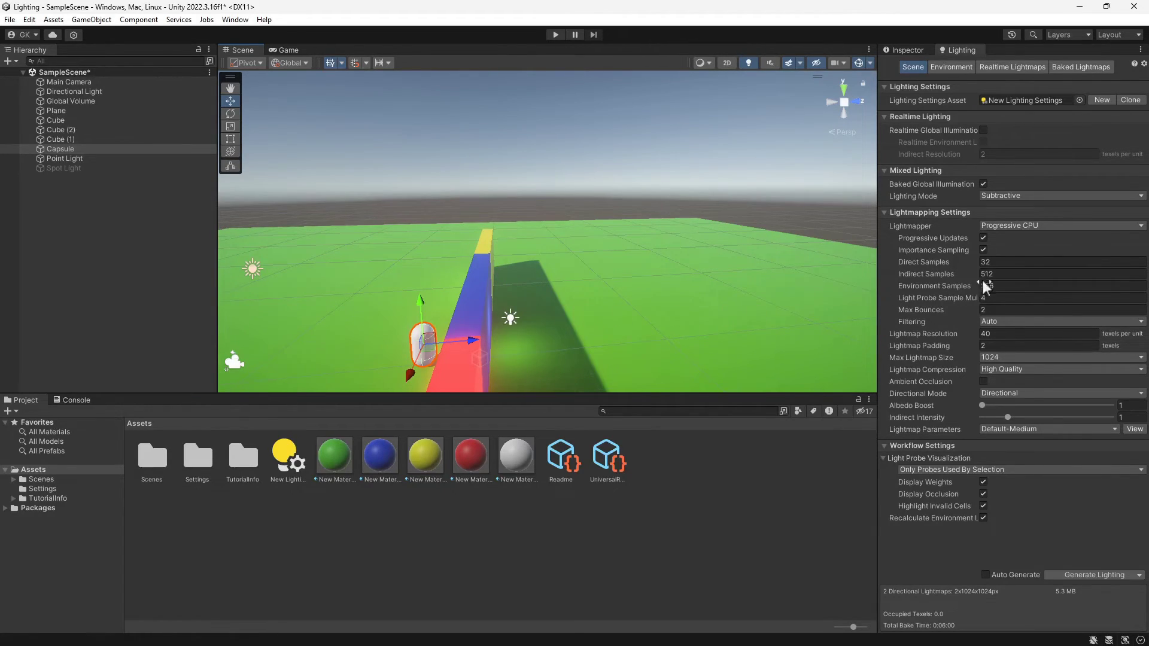
- Set the scene's mixed lighting mode to Baked Indirect and generate the lighting again
{"action": "left_click", "coordinate": [1059, 198]}
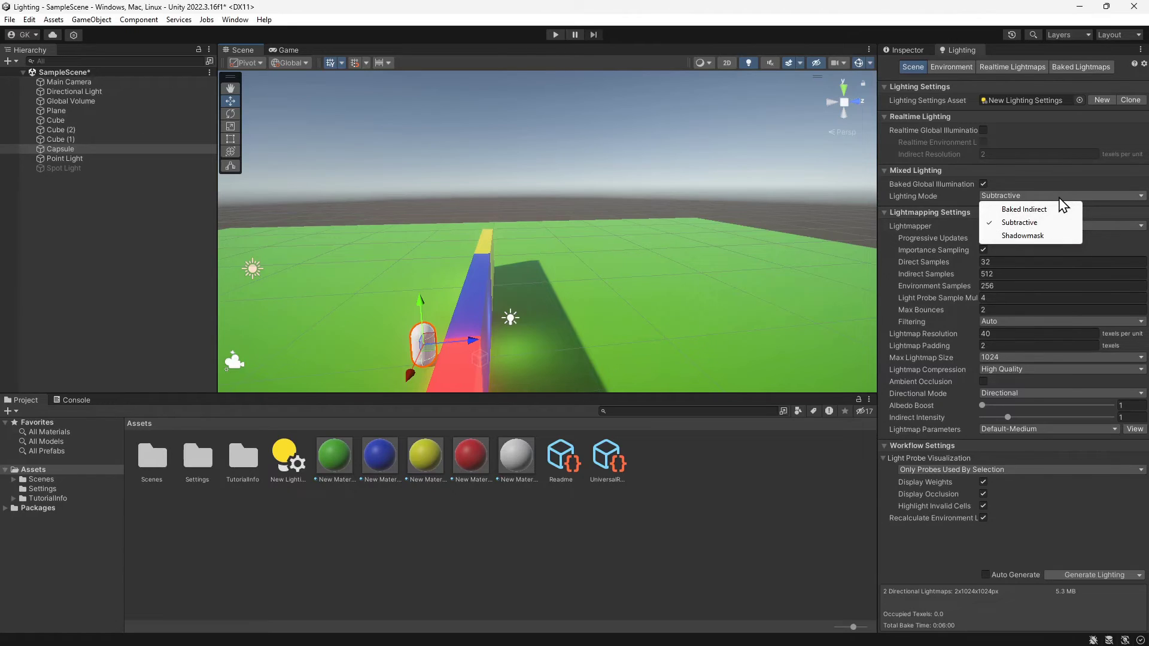
{"action": "left_click", "coordinate": [1057, 208]}
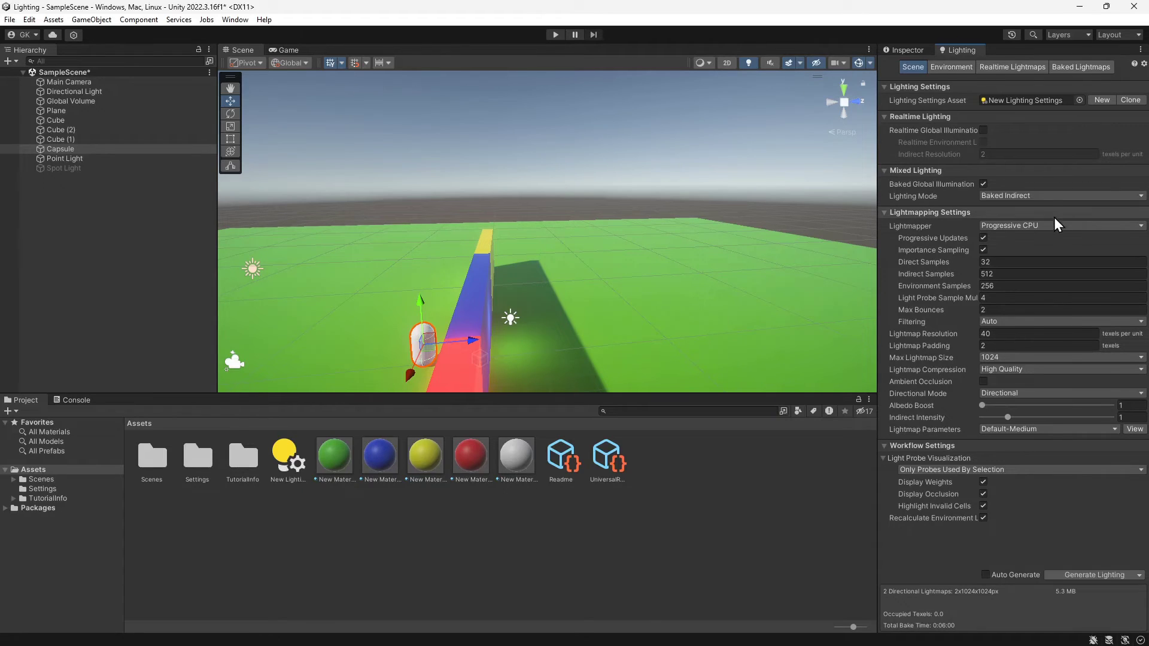
{"action": "left_click", "coordinate": [1107, 577]}
{"action": "right_click_drag", "start_coordinate": [671, 352], "coordinate": [708, 289]}
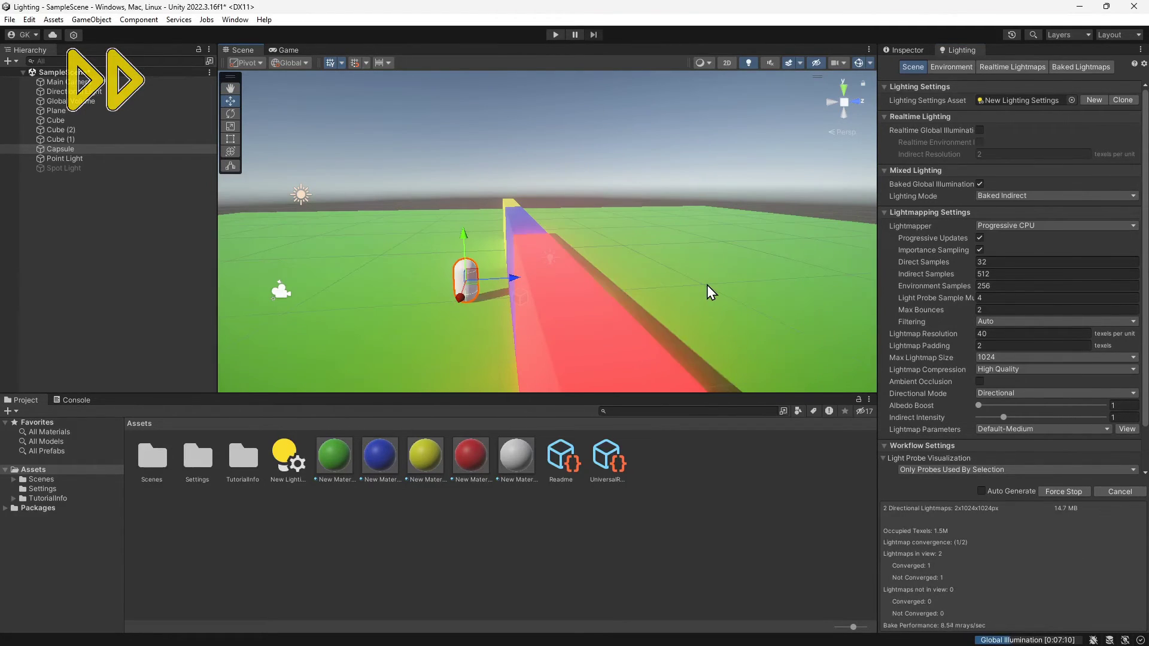
{"action": "scroll", "coordinate": [664, 267], "scroll_direction": "down", "scroll_amount": 1}
{"action": "middle_click_drag", "start_coordinate": [587, 273], "coordinate": [688, 313]}
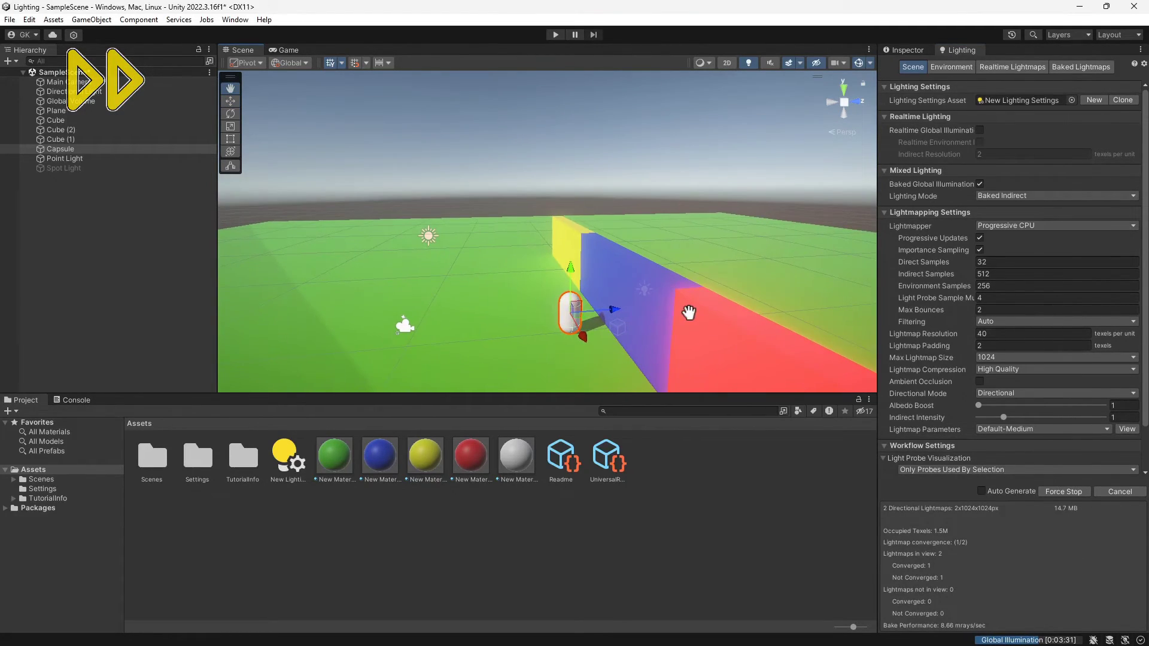
{"action": "left_click", "coordinate": [477, 331]}
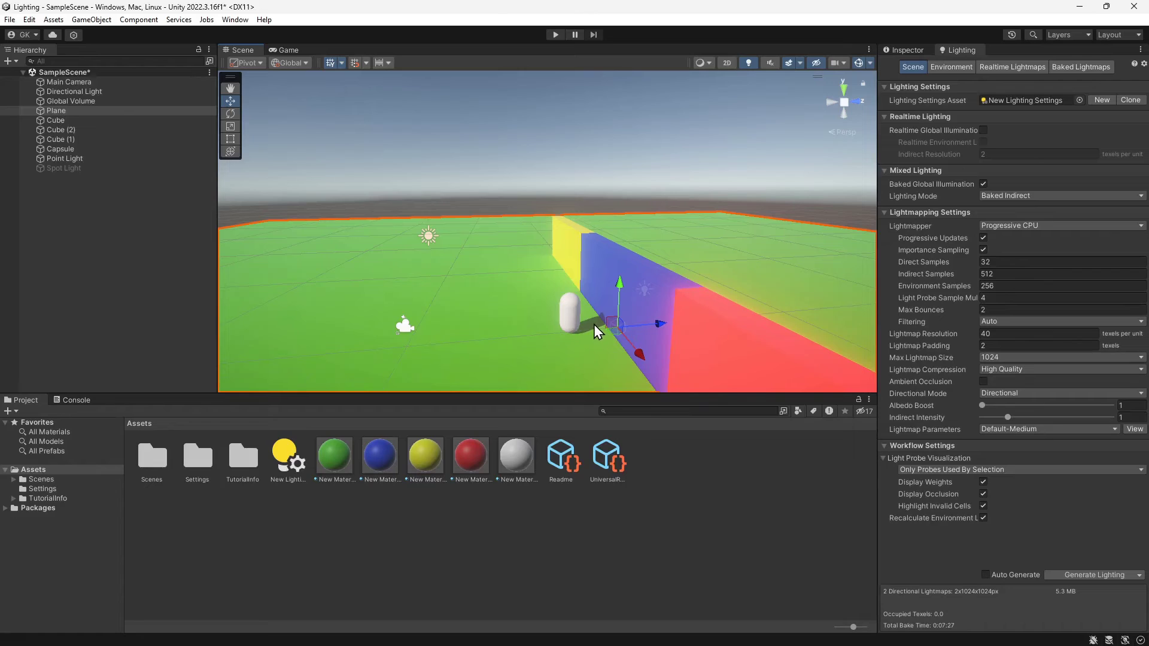
- Move the capsule into the wall's shadow beyond the Point Light to compare its lighting there
{"action": "left_click", "coordinate": [566, 314]}
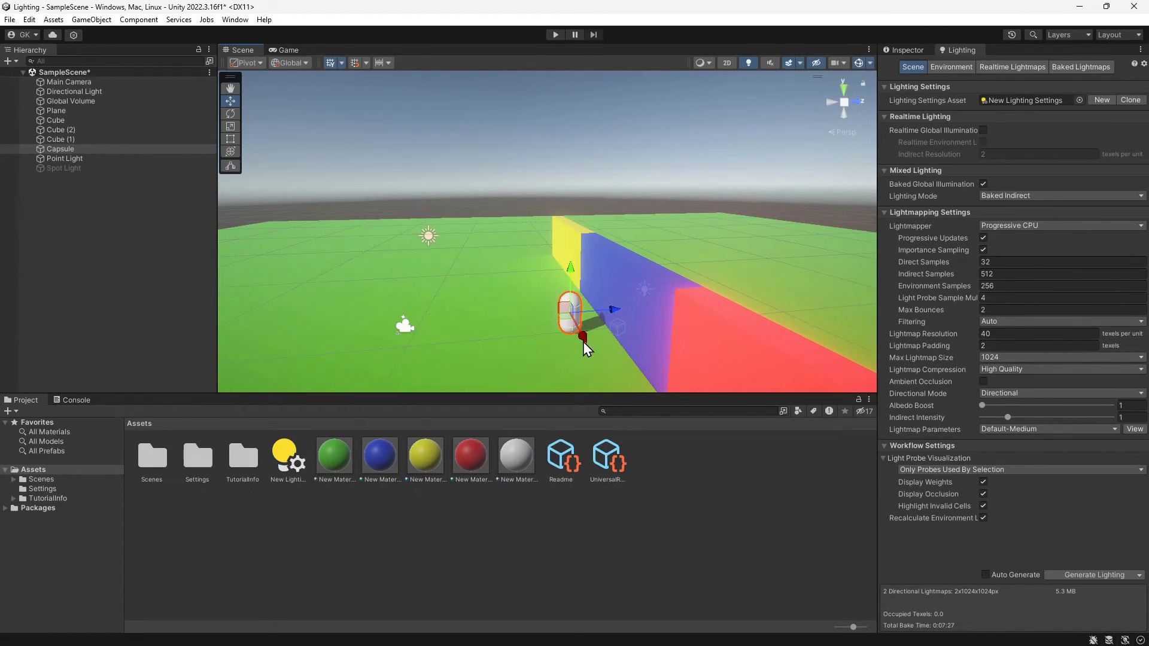
{"action": "left_click_drag", "start_coordinate": [583, 343], "coordinate": [558, 317], "text": "alt"}
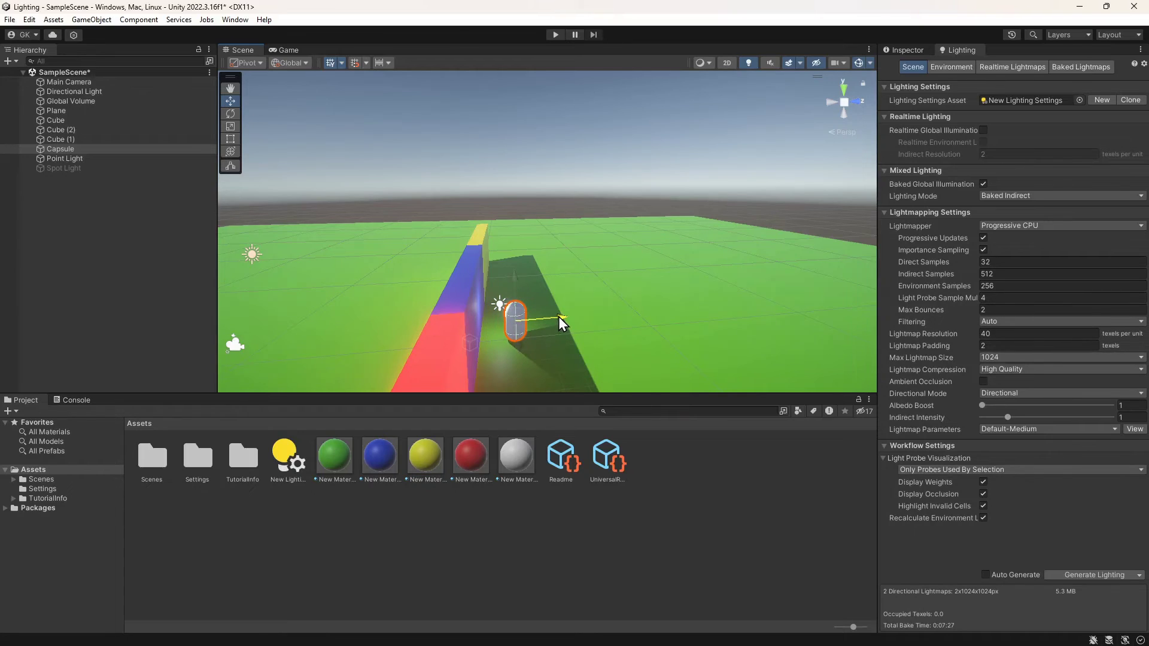
{"action": "left_click_drag", "start_coordinate": [523, 343], "coordinate": [522, 326]}
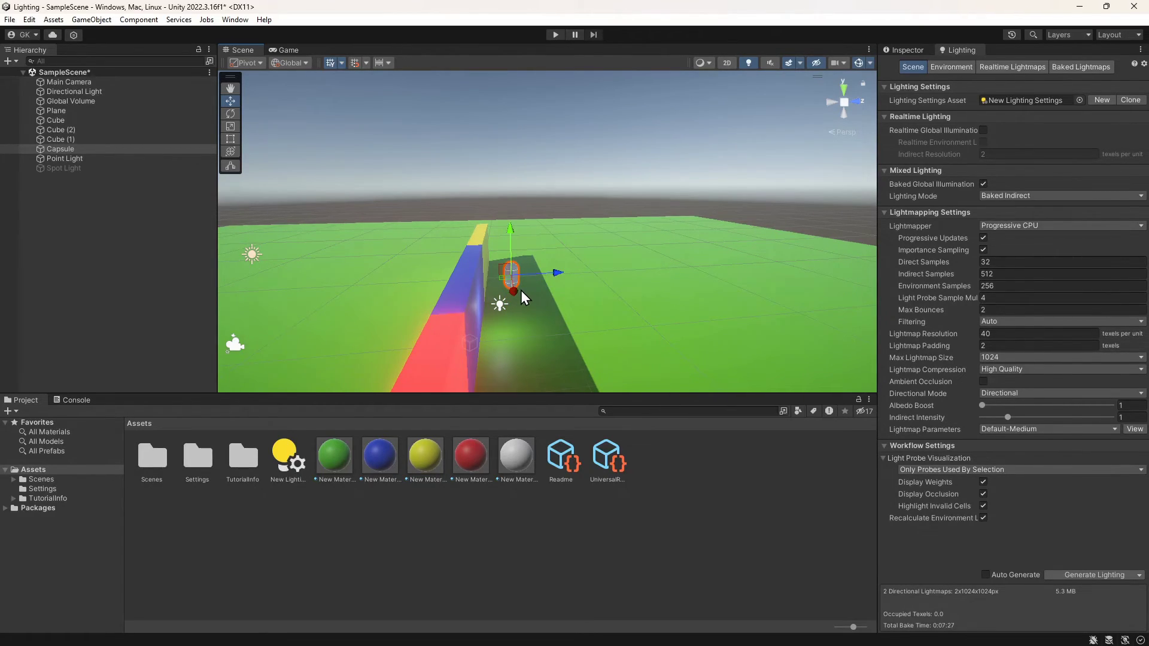
{"action": "left_click", "coordinate": [554, 295]}
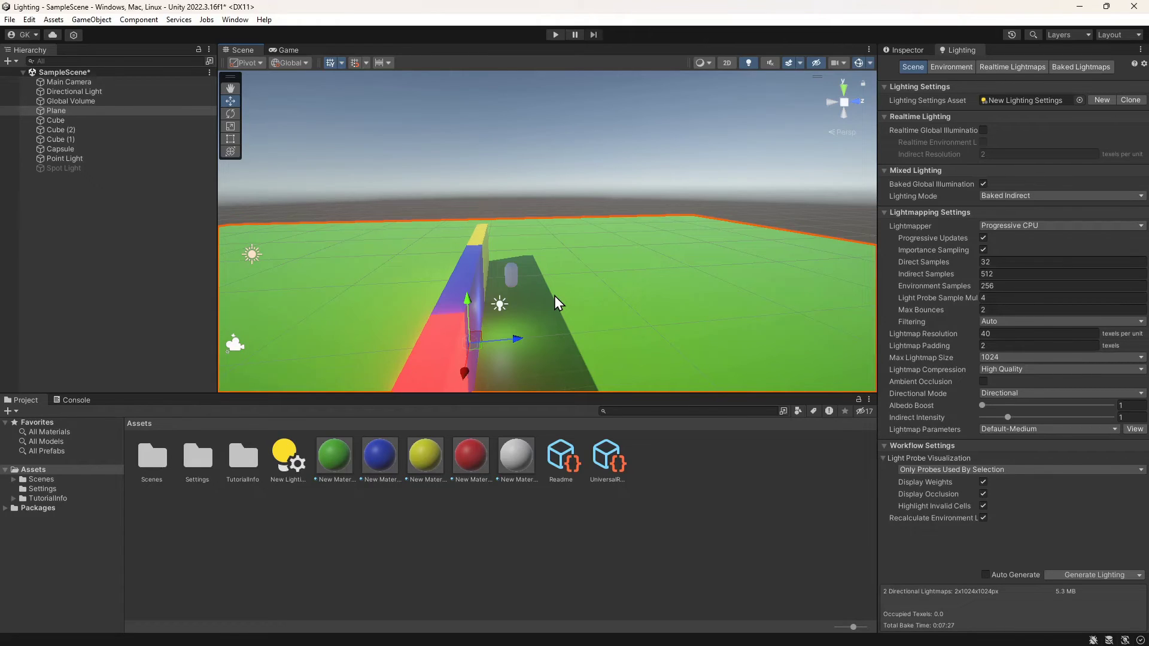
- Set the scene's mixed lighting mode to Shadowmask and start generating the lighting
{"action": "scroll", "coordinate": [554, 296], "scroll_direction": "down", "scroll_amount": 8}
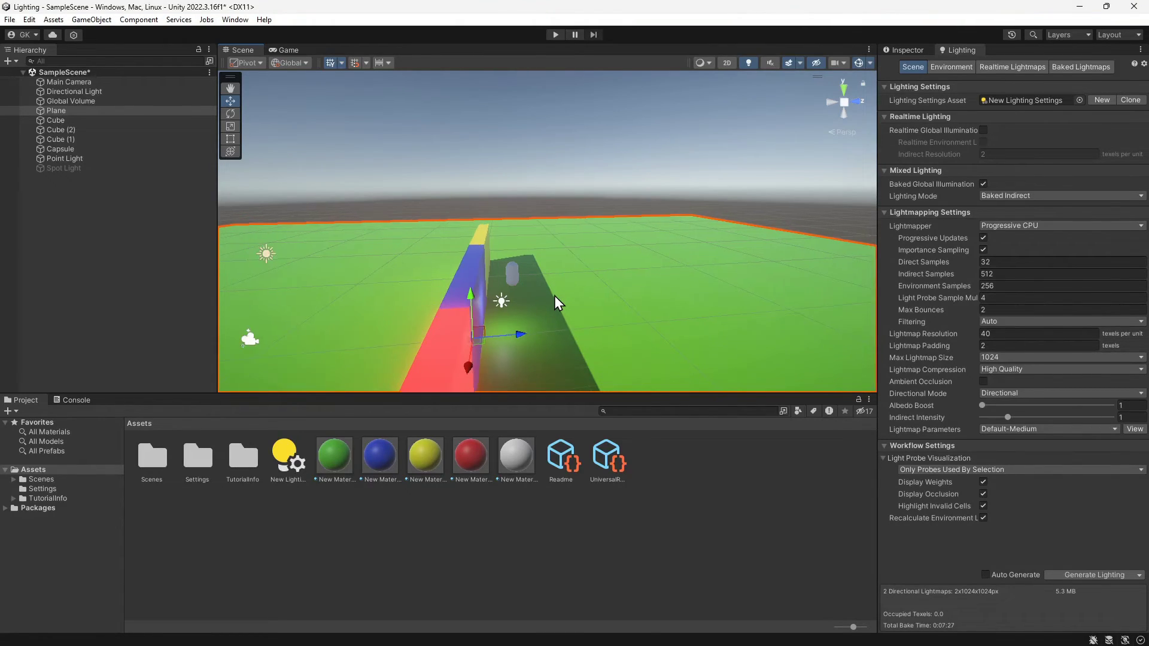
{"action": "scroll", "coordinate": [554, 296], "scroll_direction": "down", "scroll_amount": 5}
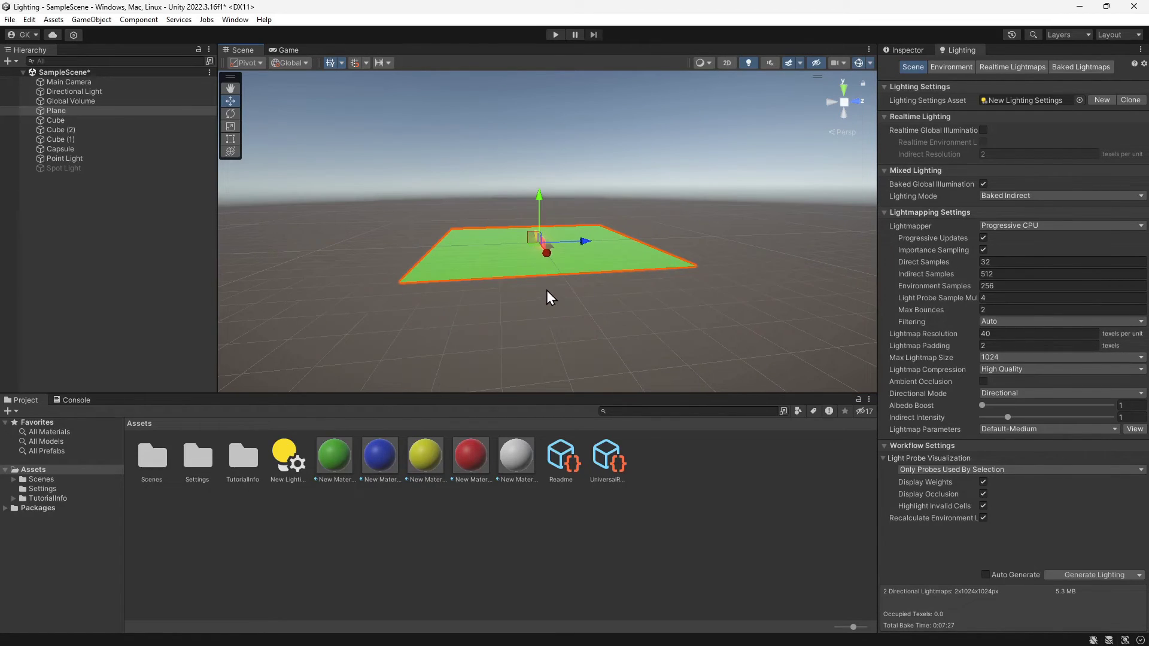
{"action": "mouse_move", "coordinate": [547, 293]}
{"action": "middle_mouse_down"}
{"action": "mouse_move", "coordinate": [544, 280]}
{"action": "mouse_move", "coordinate": [545, 423]}
{"action": "mouse_move", "coordinate": [549, 294]}
{"action": "middle_mouse_up"}
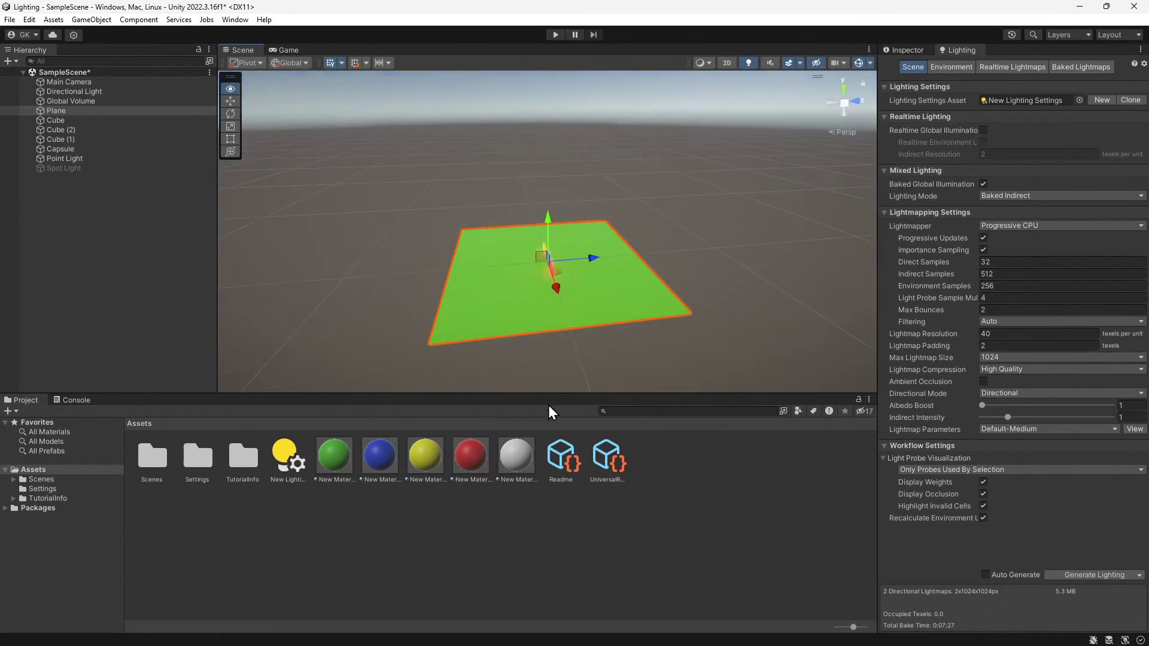
{"action": "scroll", "coordinate": [549, 354], "scroll_direction": "up", "scroll_amount": 1}
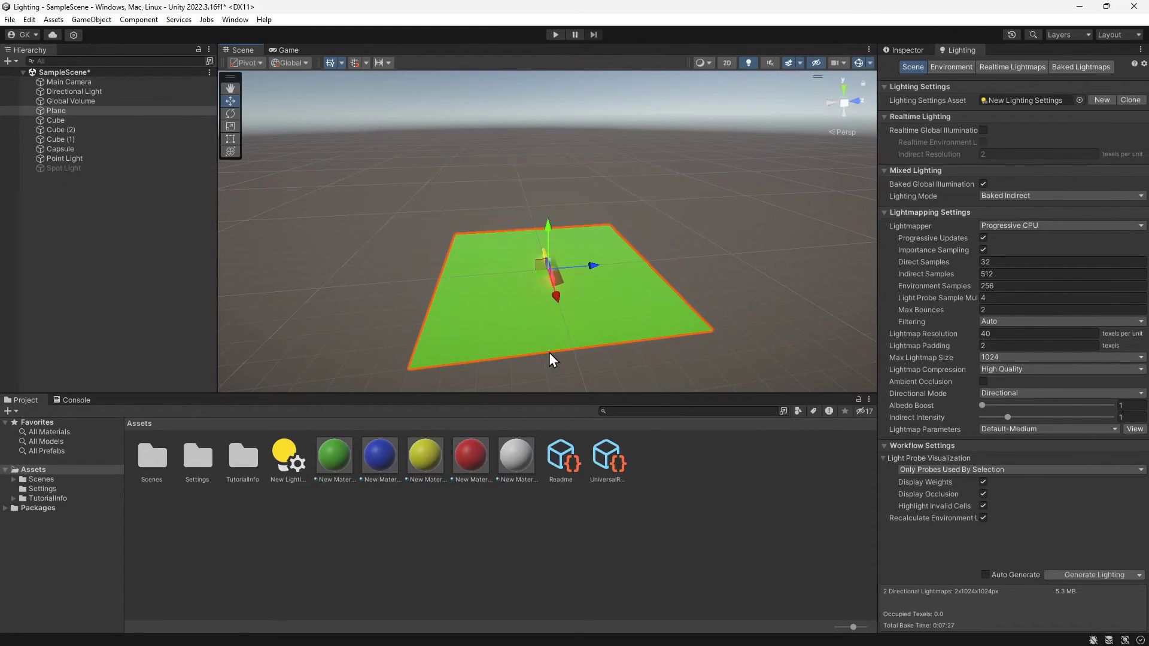
{"action": "left_click", "coordinate": [1075, 198]}
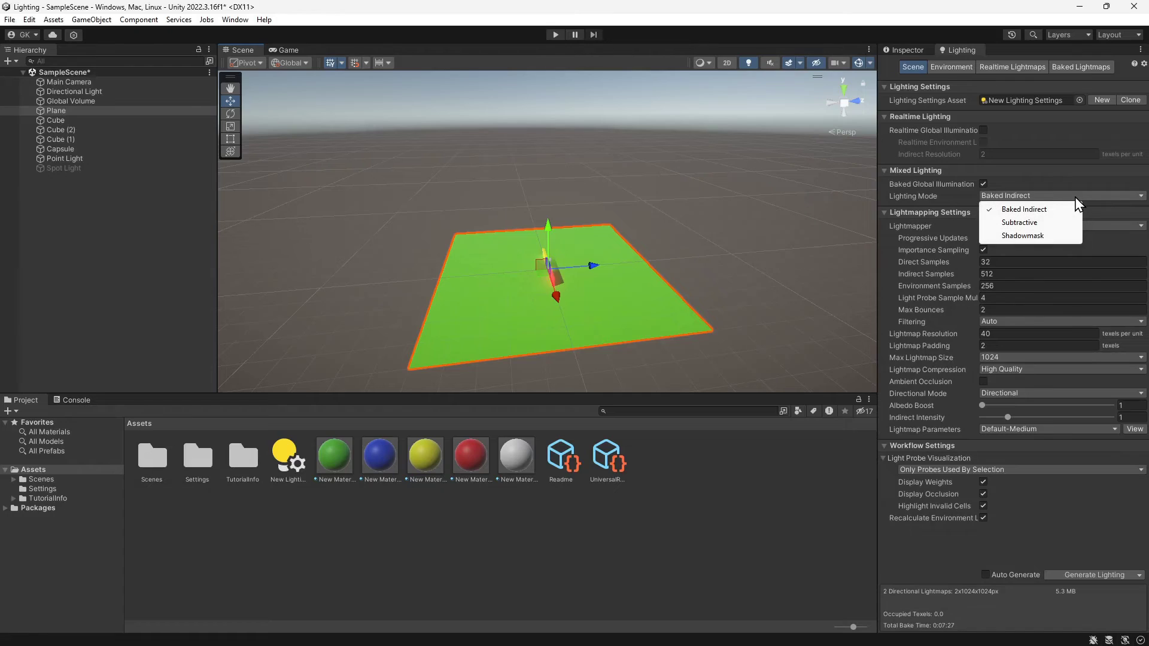
{"action": "left_click", "coordinate": [1057, 237]}
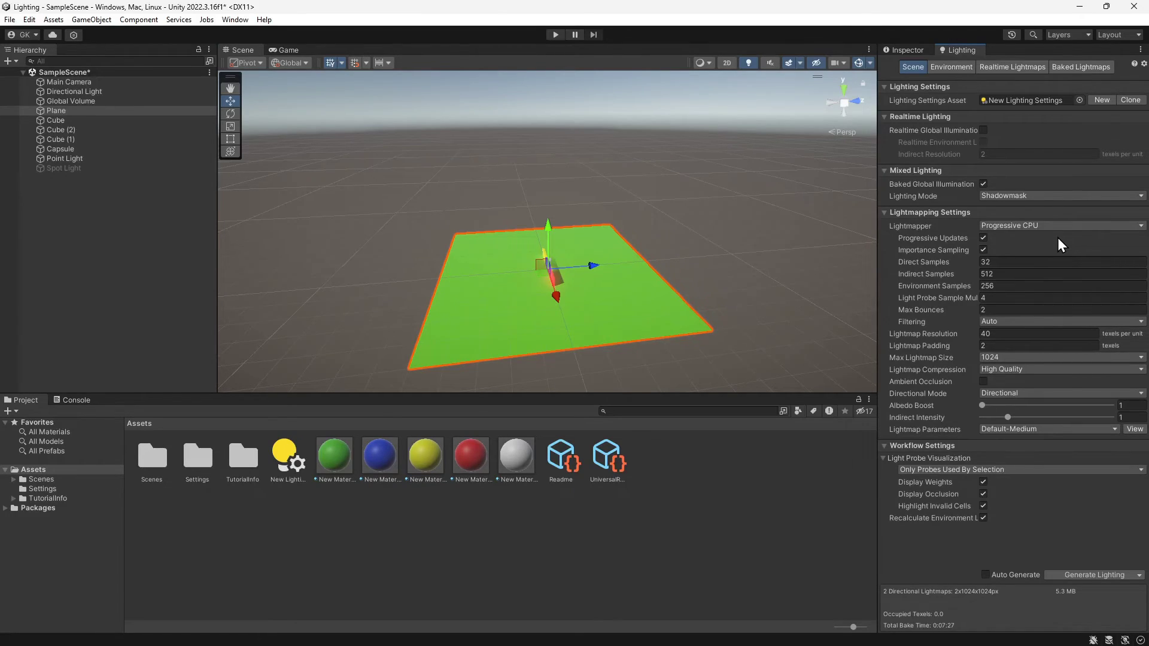
{"action": "left_click", "coordinate": [1100, 576]}
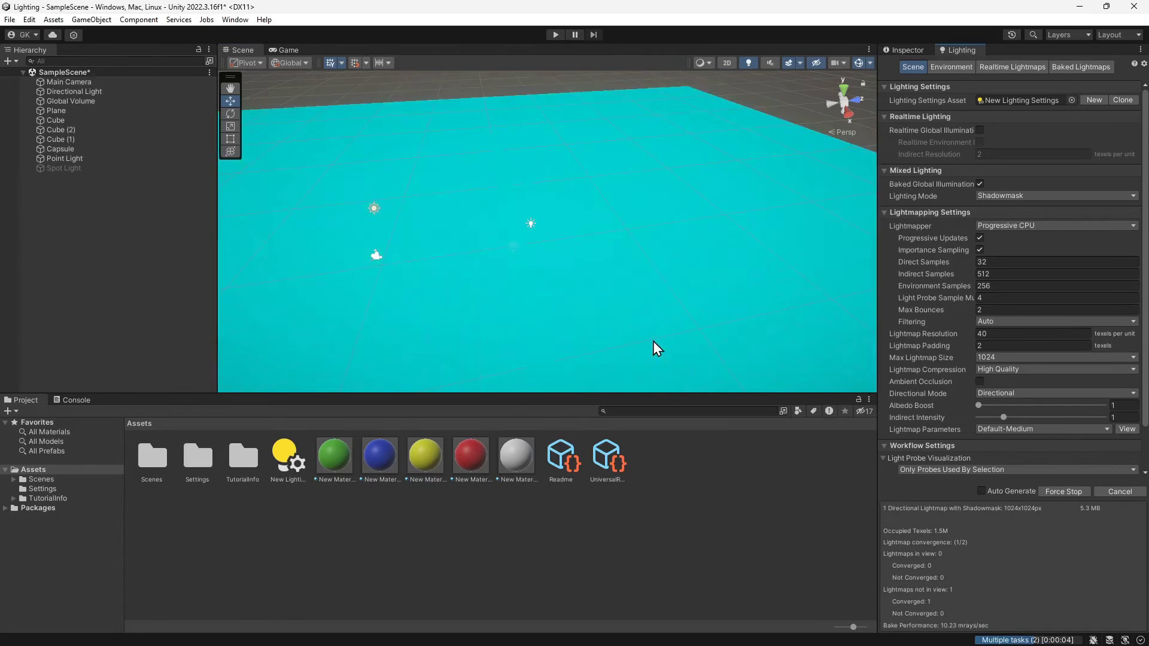
- Set the capsule's position to X 0 and Z -2.5
{"action": "left_click", "coordinate": [530, 187]}
{"action": "left_click", "coordinate": [902, 52]}
{"action": "left_click", "coordinate": [1118, 112]}
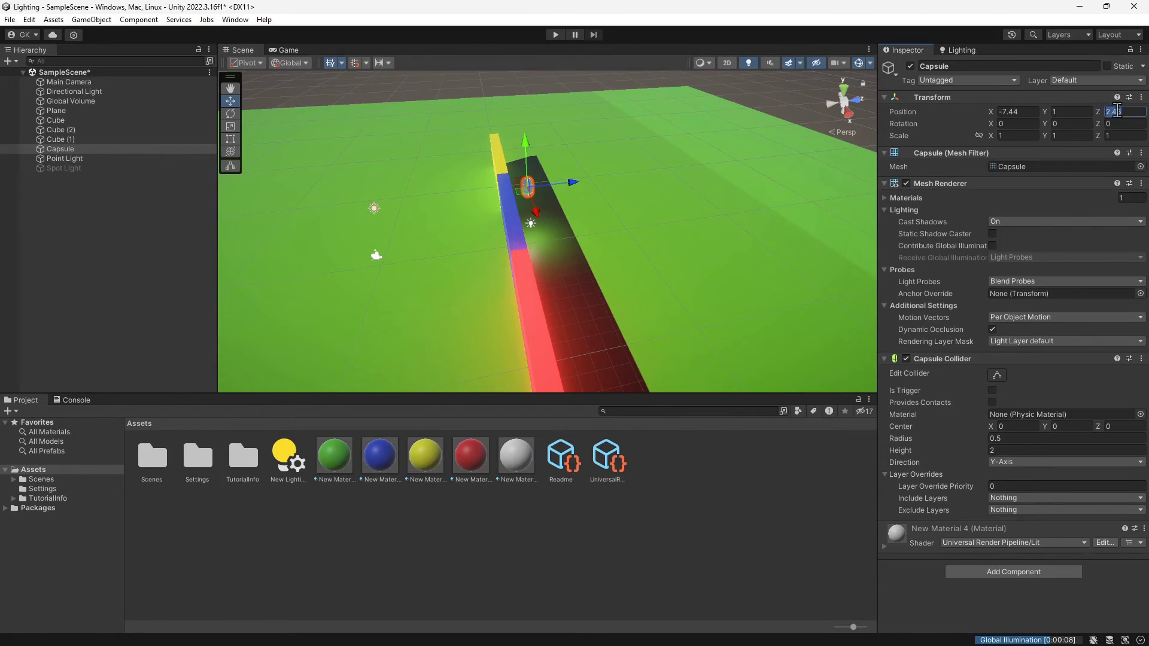
{"action": "type", "text": "-2.5"}
{"action": "left_click", "coordinate": [1021, 111]}
{"action": "type", "text": "0"}
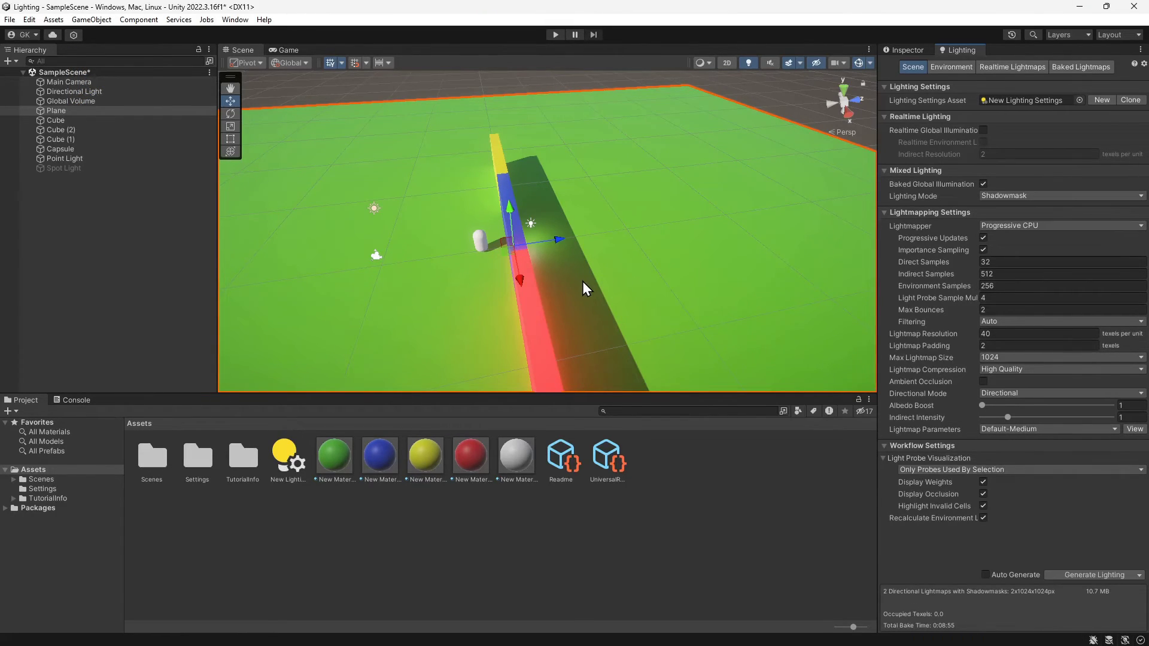
- Examine the wall's and capsule's shadows in Shadowmask mode from far away and from close up
{"action": "scroll", "coordinate": [583, 281], "scroll_direction": "down", "scroll_amount": 10}
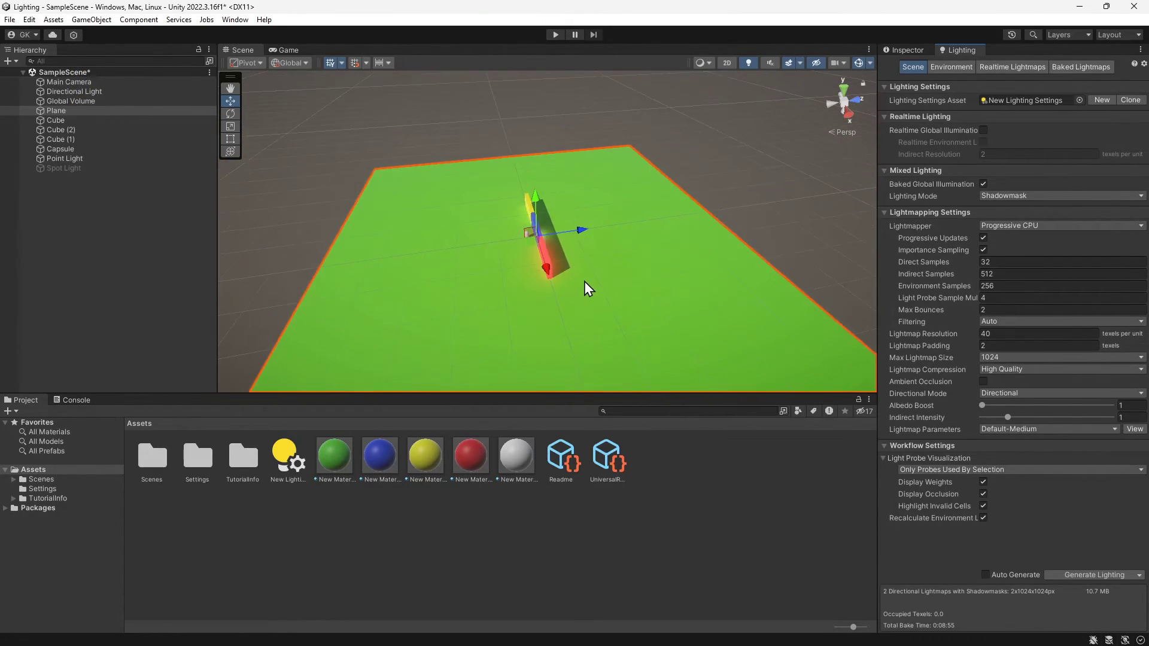
{"action": "scroll", "coordinate": [584, 289], "scroll_direction": "down", "scroll_amount": 8}
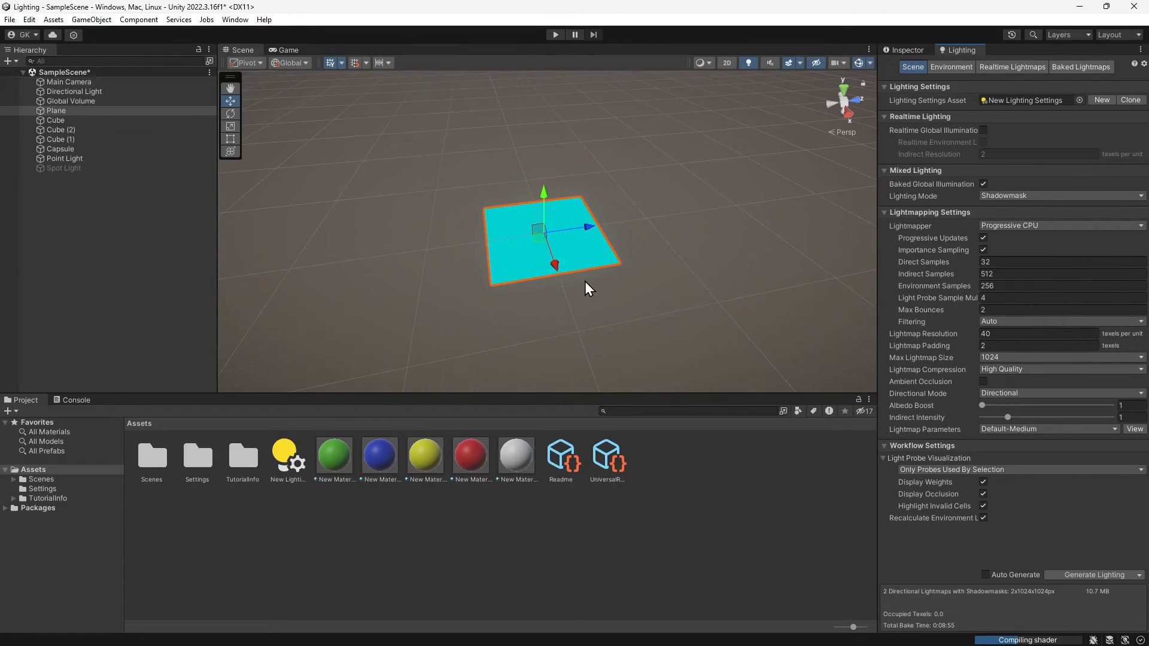
{"action": "scroll", "coordinate": [584, 288], "scroll_direction": "down", "scroll_amount": 1}
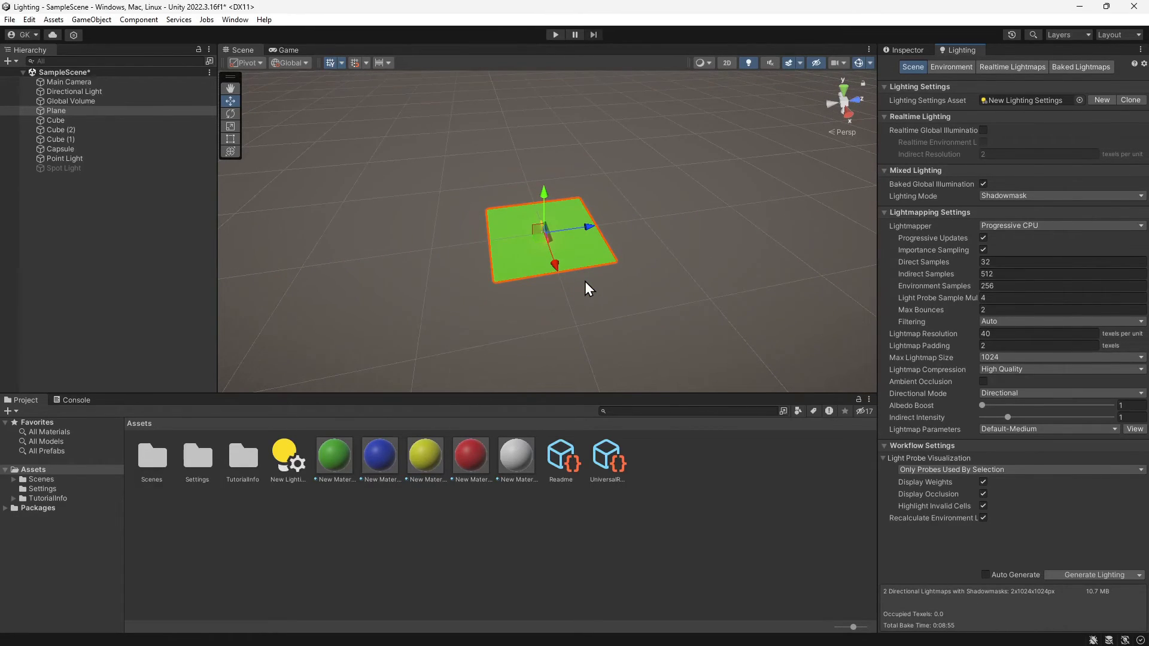
{"action": "scroll", "coordinate": [589, 289], "scroll_direction": "down", "scroll_amount": 1}
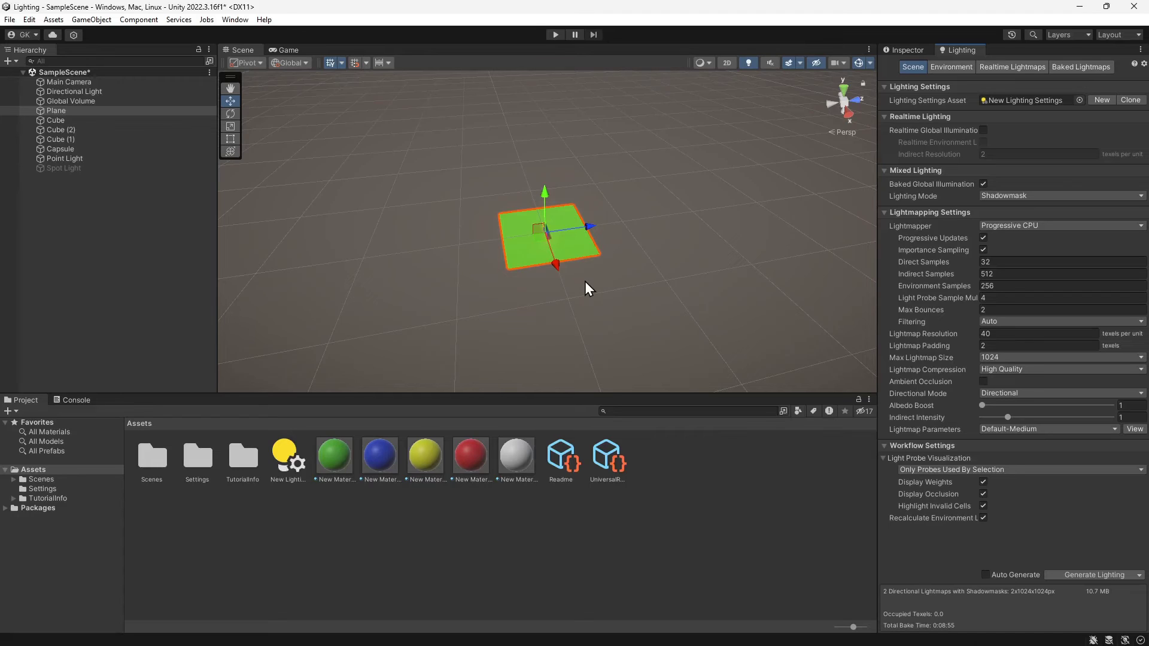
{"action": "scroll", "coordinate": [585, 282], "scroll_direction": "up", "scroll_amount": 5}
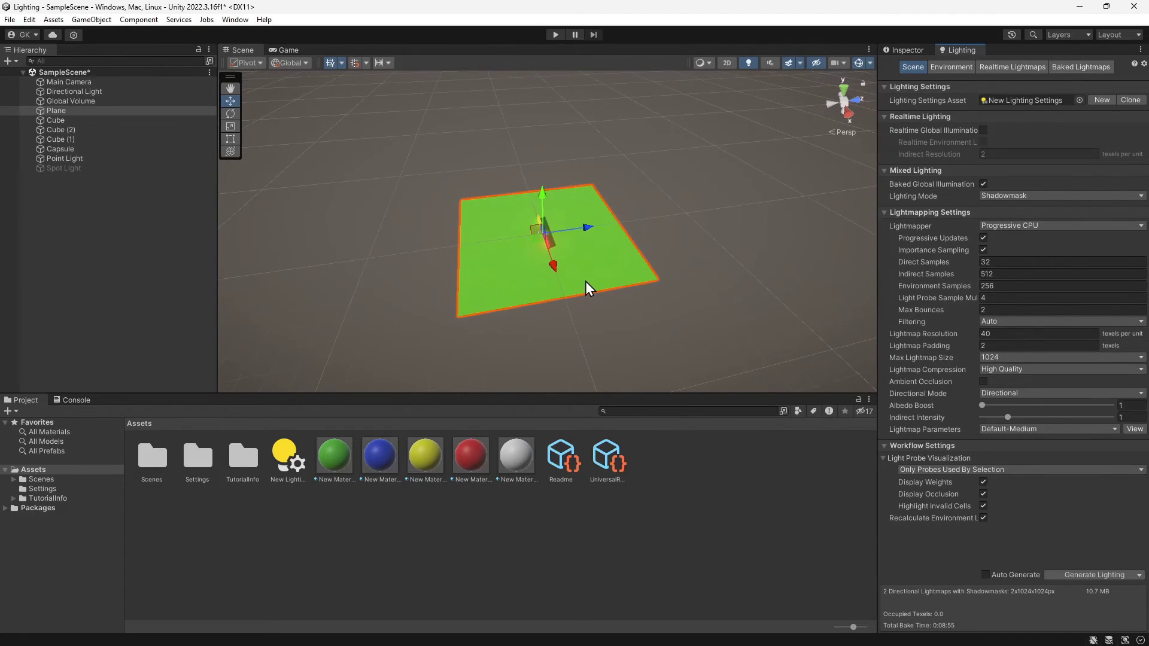
{"action": "scroll", "coordinate": [586, 288], "scroll_direction": "up", "scroll_amount": 6}
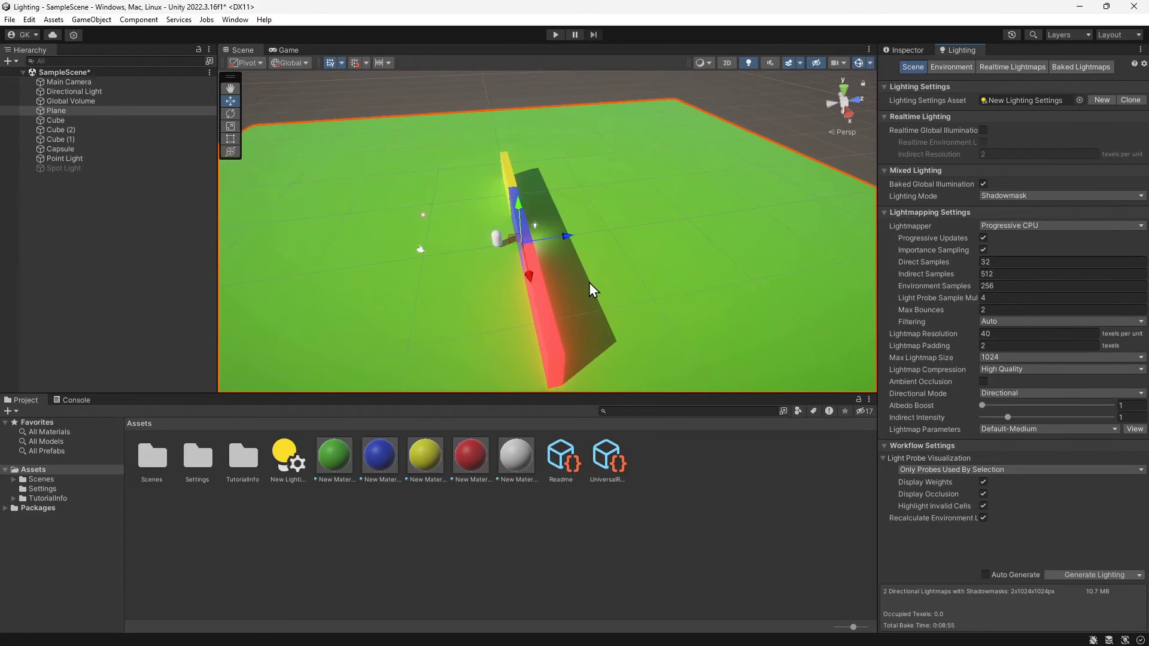
- Align the Main Camera with an angled view of the walls and capsule, and display the Game view
{"action": "scroll", "coordinate": [591, 284], "scroll_direction": "up", "scroll_amount": 4}
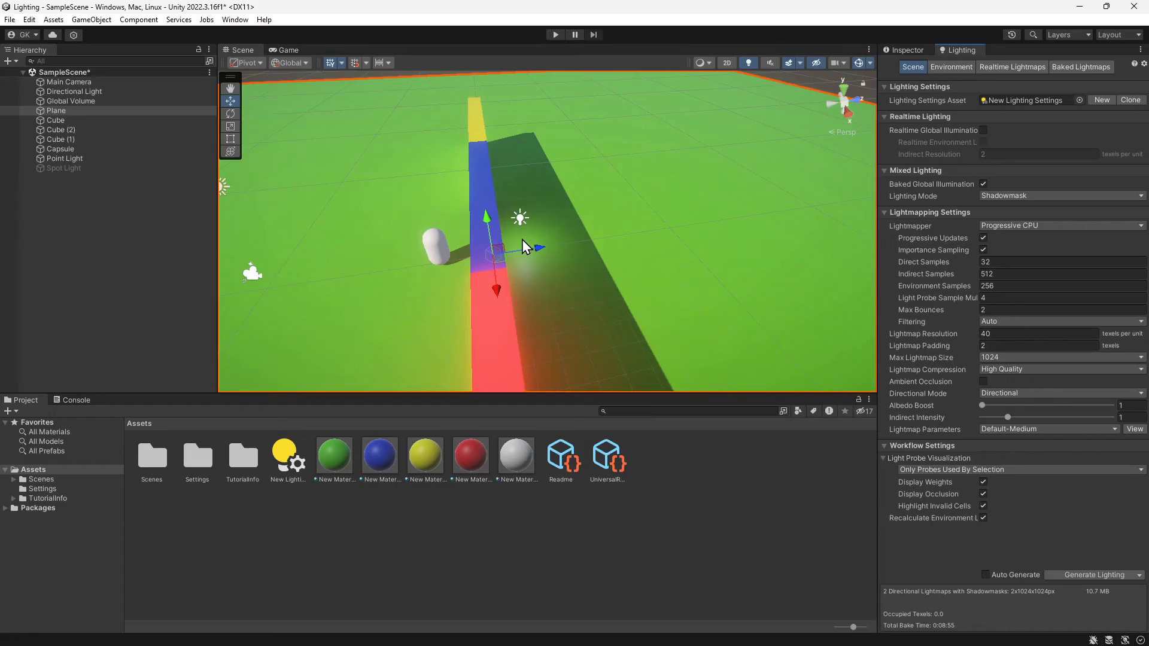
{"action": "middle_click_drag", "start_coordinate": [359, 333], "coordinate": [790, 223]}
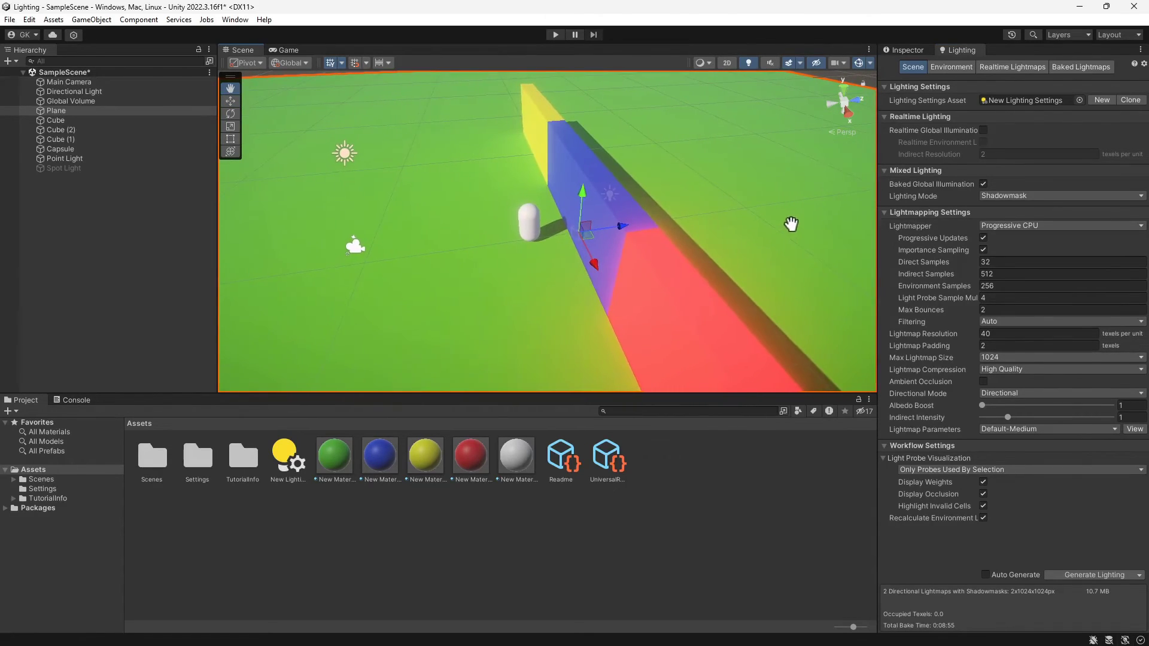
{"action": "middle_click_drag", "start_coordinate": [585, 302], "coordinate": [506, 201]}
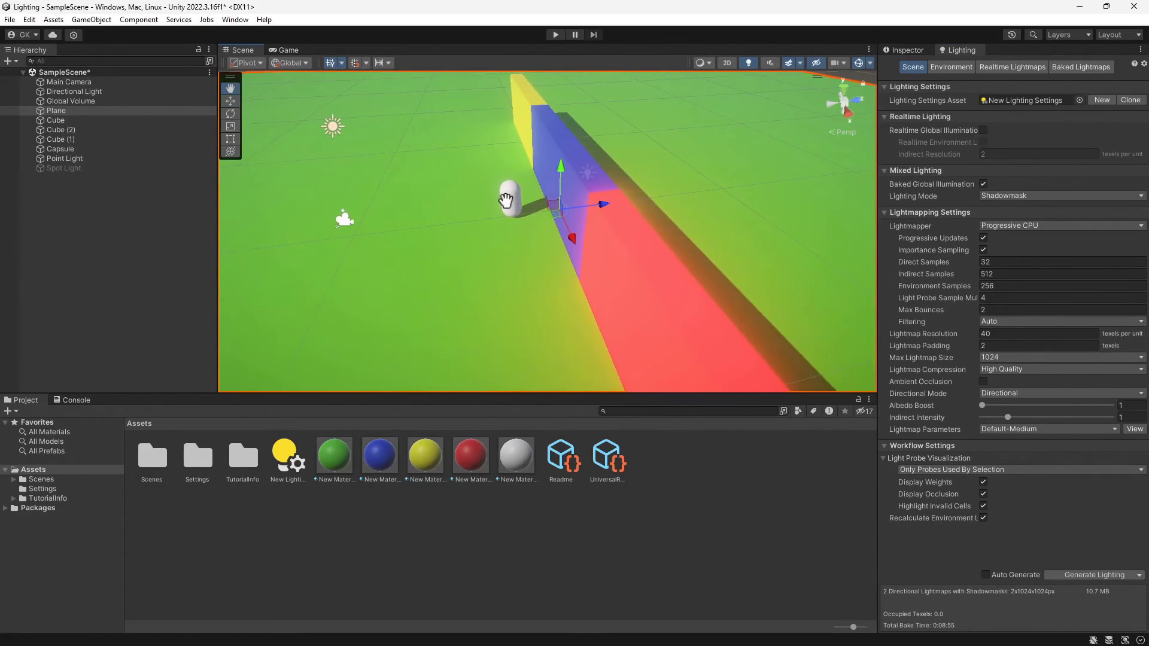
{"action": "left_click", "coordinate": [67, 81]}
{"action": "left_click", "coordinate": [94, 20]}
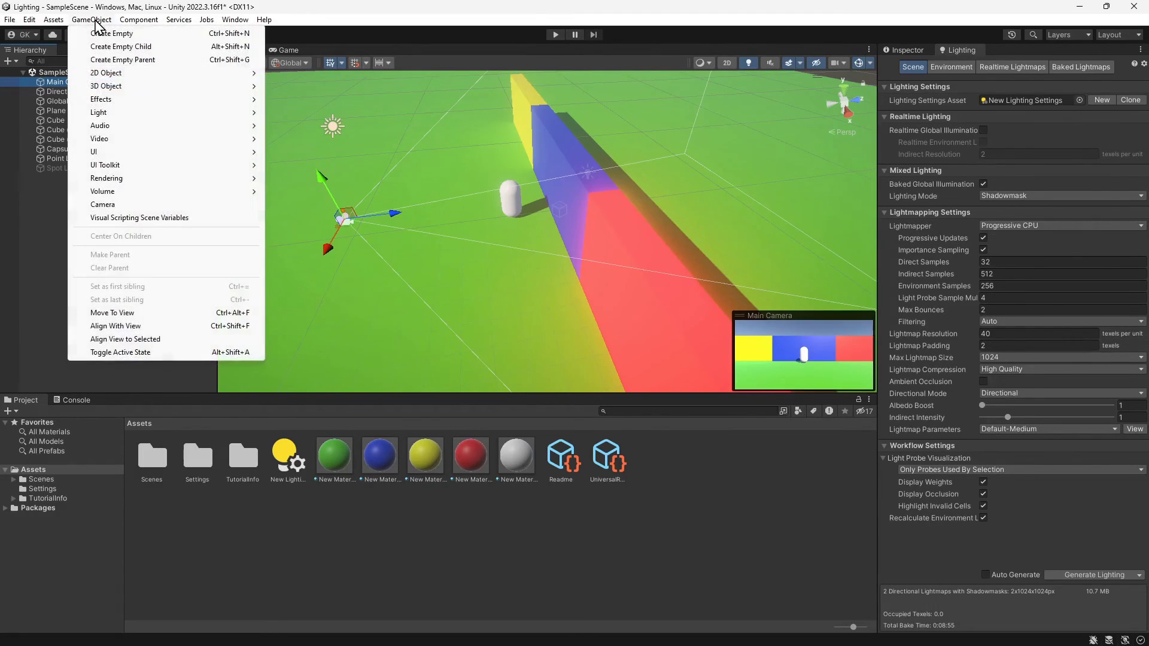
{"action": "left_click", "coordinate": [175, 326]}
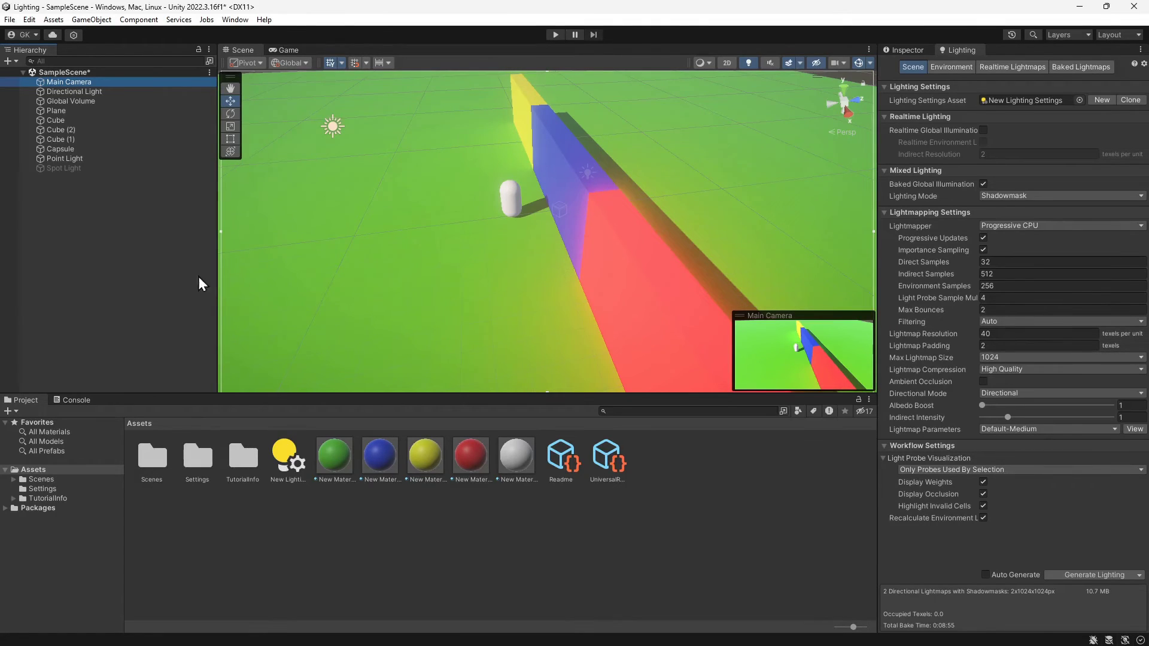
{"action": "left_click", "coordinate": [289, 49]}
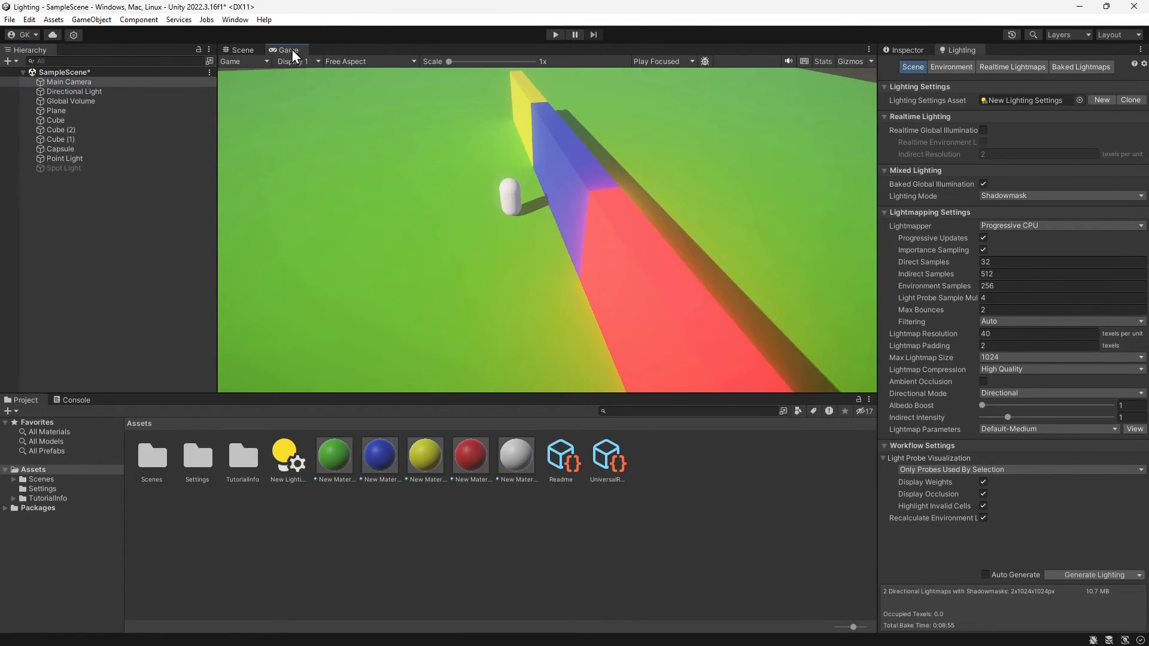
- Slide the capsule along its X position in the Game view to compare its lighting, and return X to 0
{"action": "left_click", "coordinate": [53, 150]}
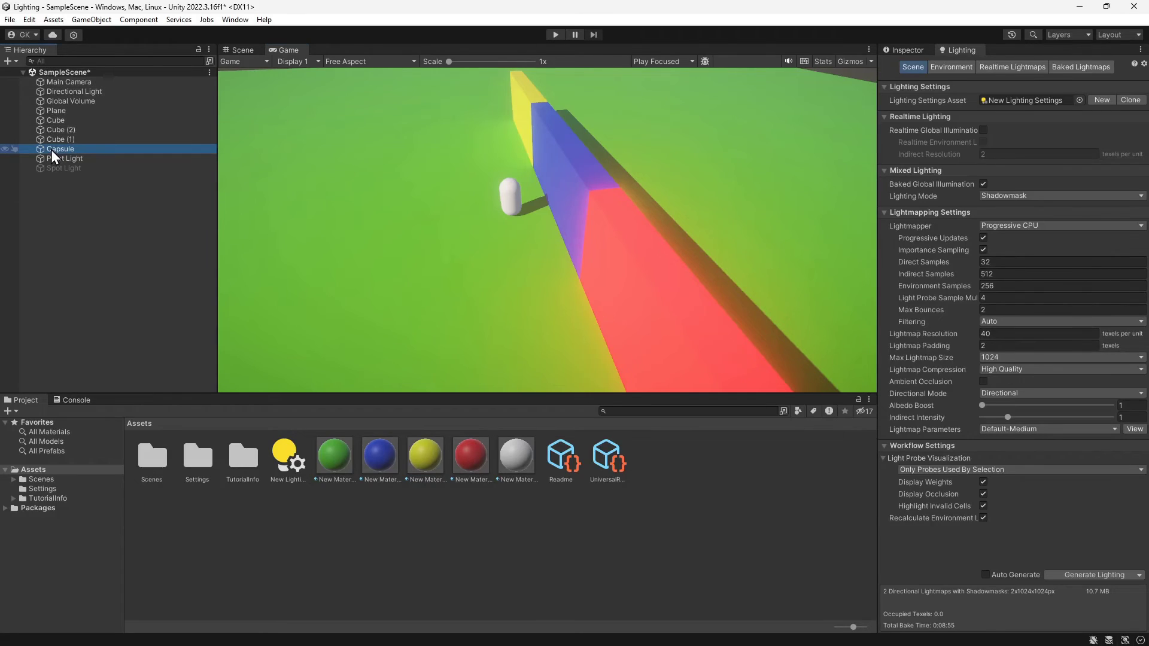
{"action": "left_click", "coordinate": [903, 50]}
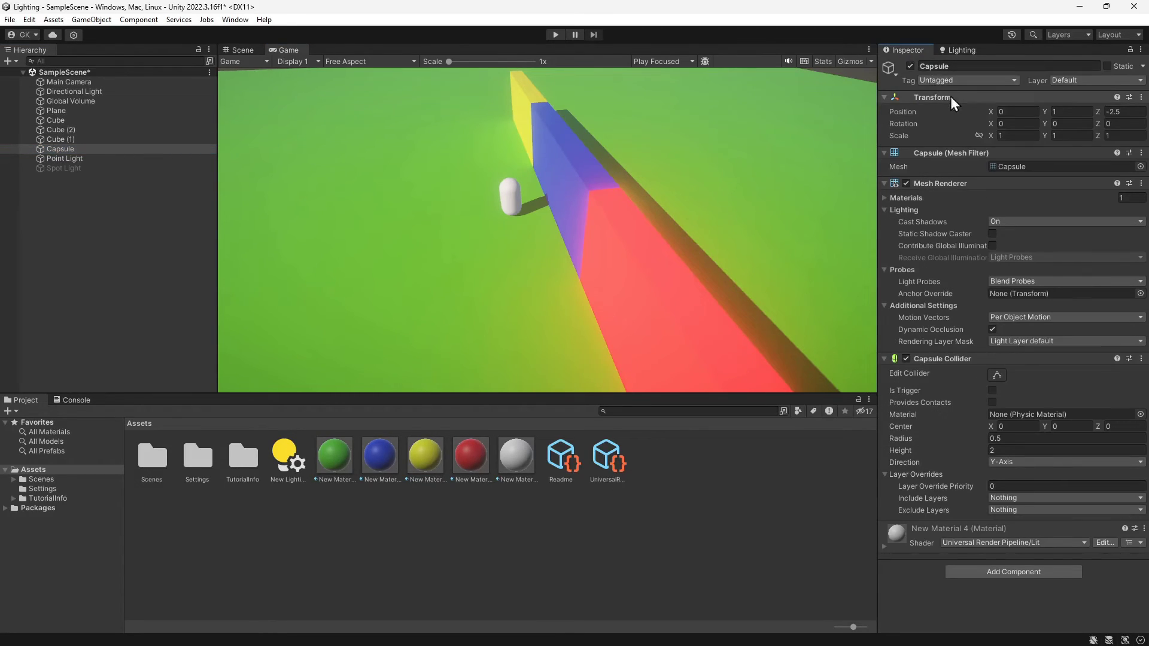
{"action": "left_click_drag", "start_coordinate": [988, 111], "coordinate": [890, 145]}
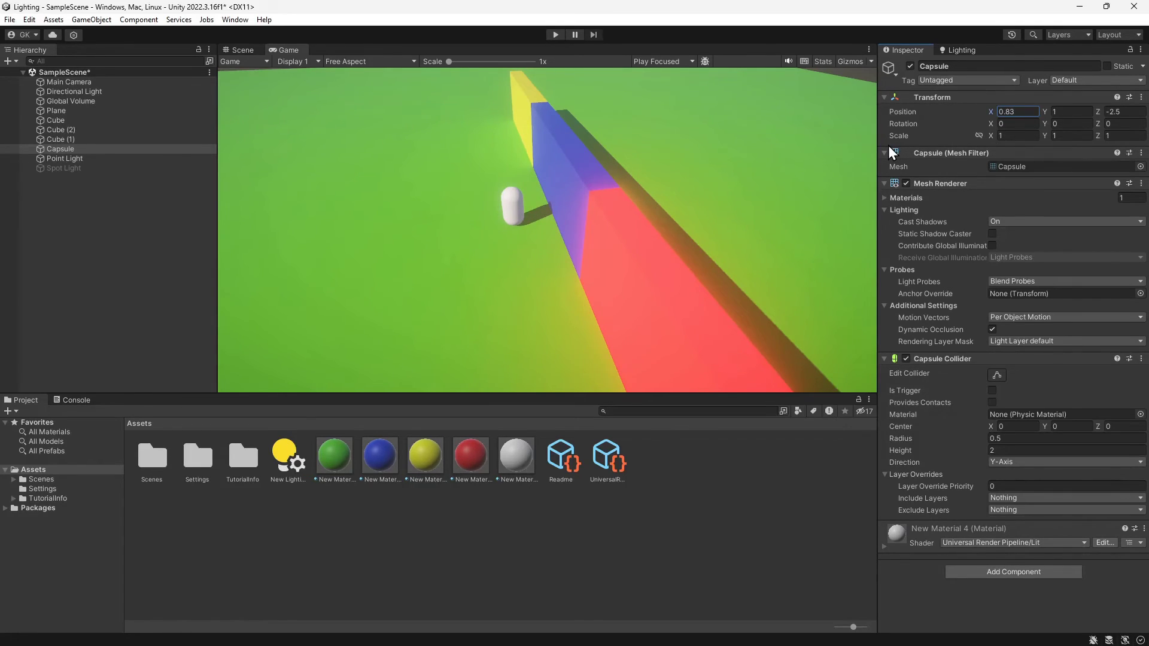
{"action": "type", "text": "0"}
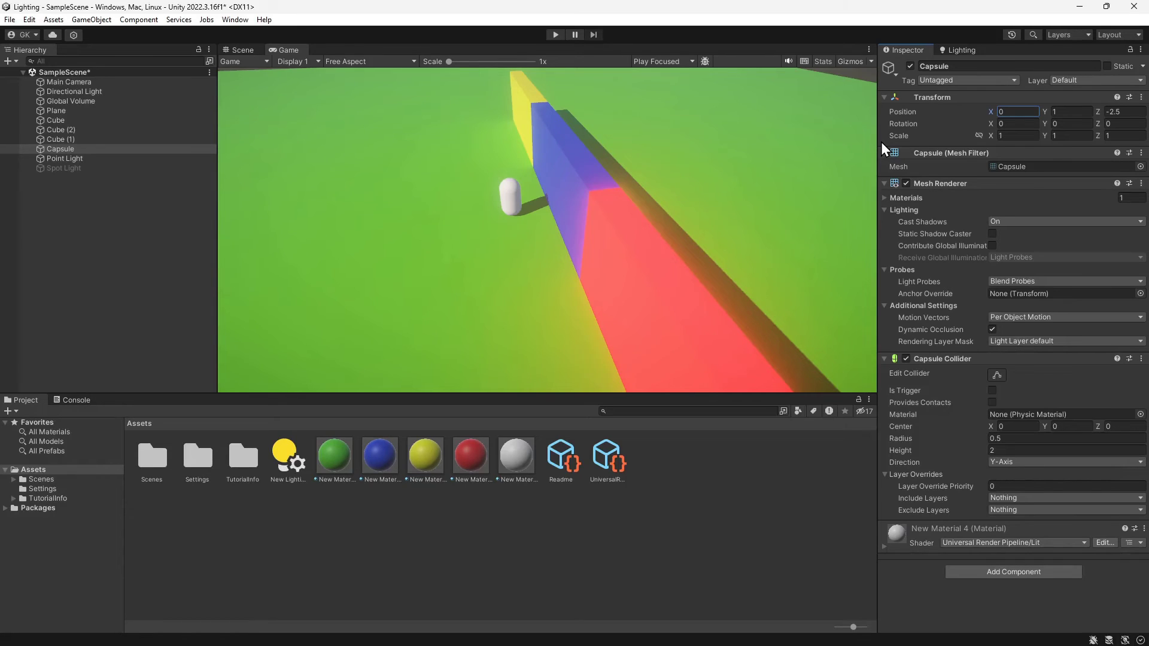
- Add a Light Probe Group to the scene and show it in the Scene view
{"action": "left_click", "coordinate": [8, 60]}
{"action": "mouse_move", "coordinate": [72, 157]}
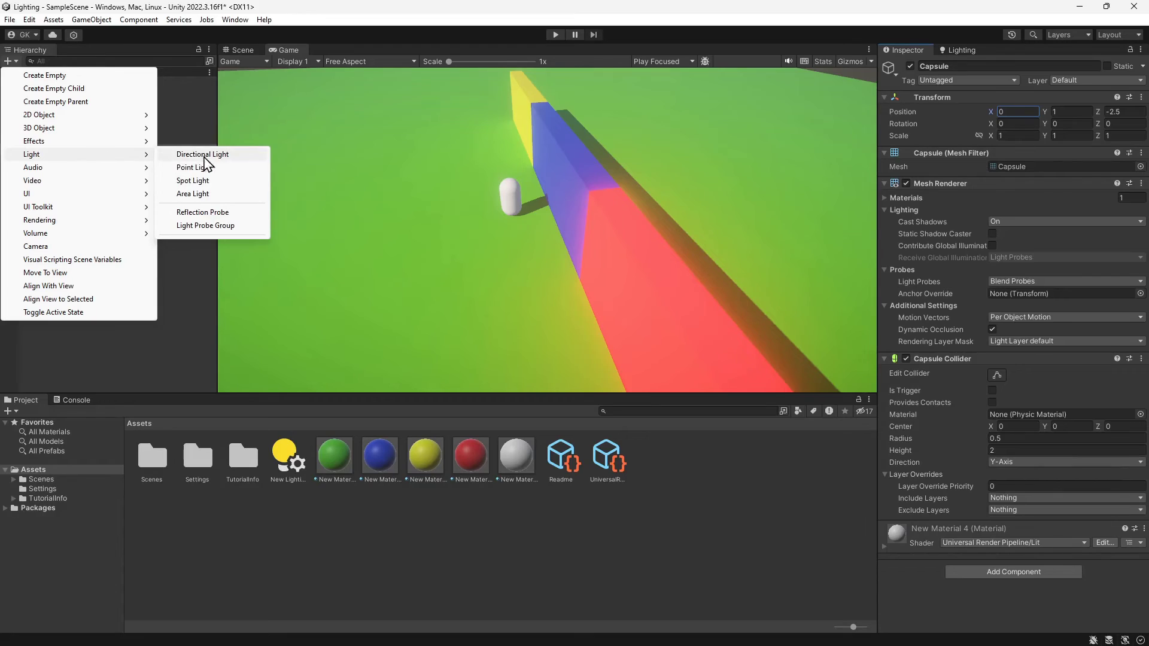
{"action": "left_click", "coordinate": [227, 228]}
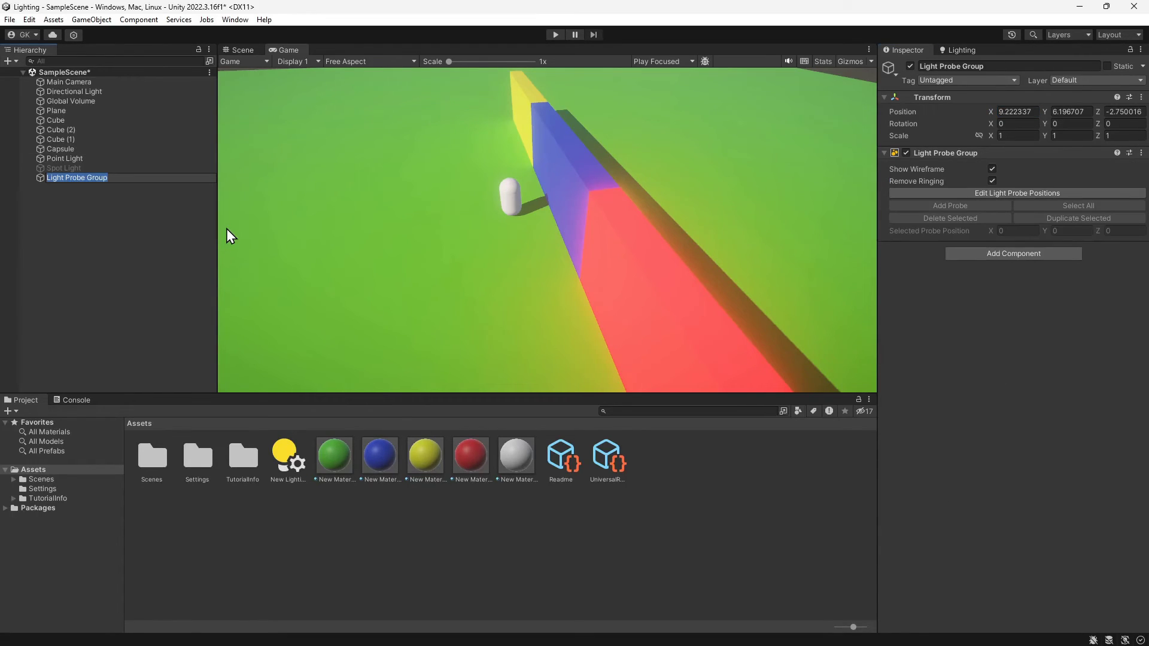
{"action": "left_click", "coordinate": [247, 52]}
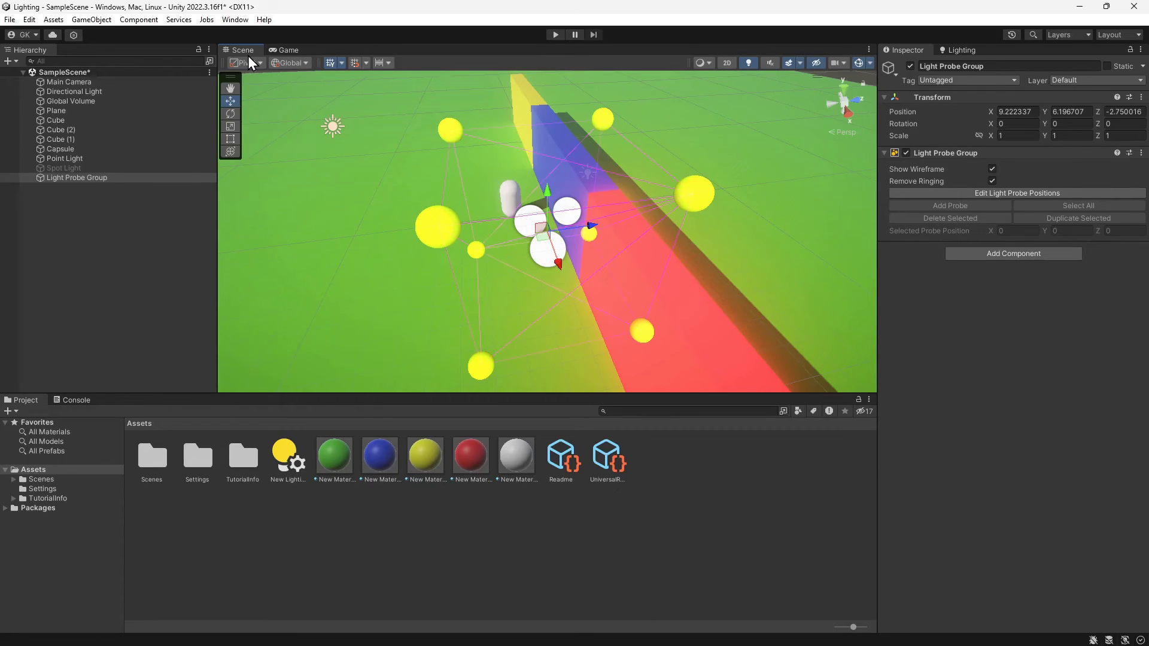
- Edit the group's light probes and move all of them down beside the red wall, to about Y -3.9 and Z 1.45
{"action": "left_click", "coordinate": [1081, 195]}
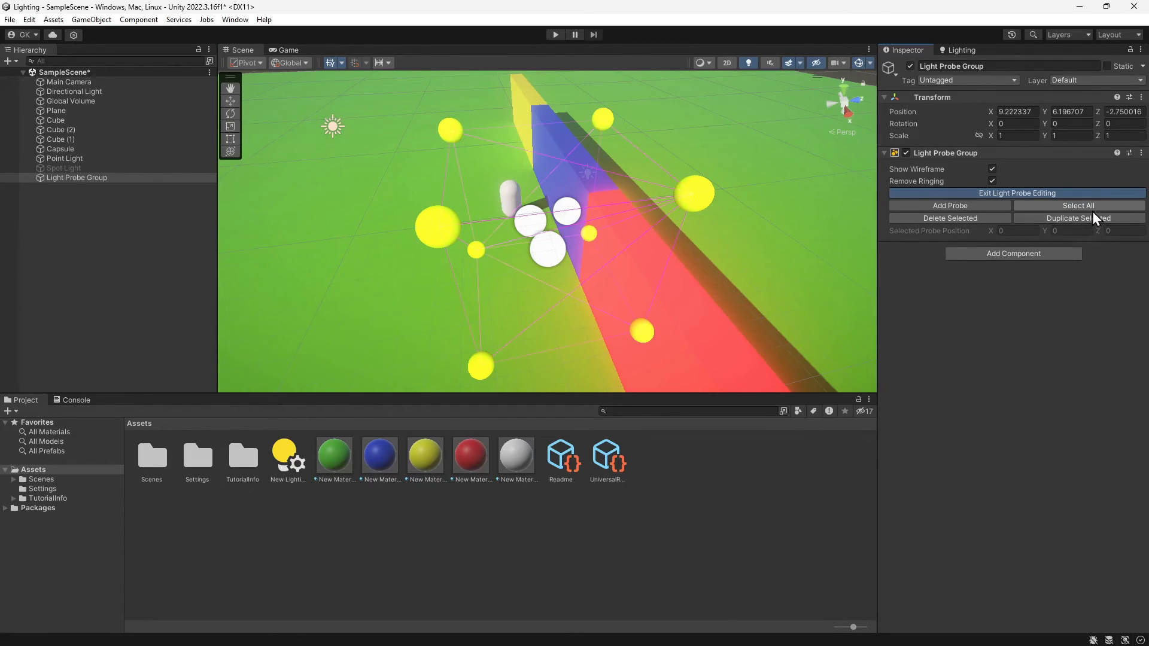
{"action": "left_click", "coordinate": [1091, 207]}
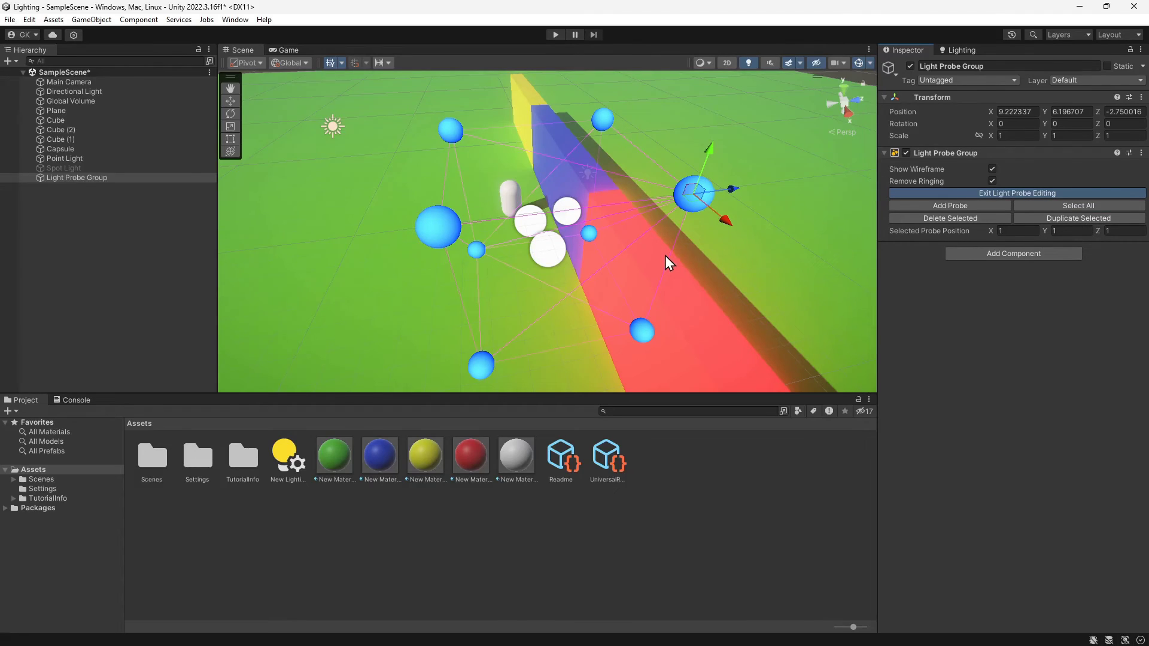
{"action": "scroll", "coordinate": [667, 261], "scroll_direction": "down", "scroll_amount": 2}
{"action": "left_click_drag", "start_coordinate": [657, 168], "coordinate": [667, 326]}
{"action": "middle_click_drag", "start_coordinate": [350, 325], "coordinate": [517, 127]}
{"action": "left_click_drag", "start_coordinate": [772, 121], "coordinate": [757, 227]}
{"action": "middle_click_drag", "start_coordinate": [748, 271], "coordinate": [592, 378]}
{"action": "left_click_drag", "start_coordinate": [684, 209], "coordinate": [692, 203]}
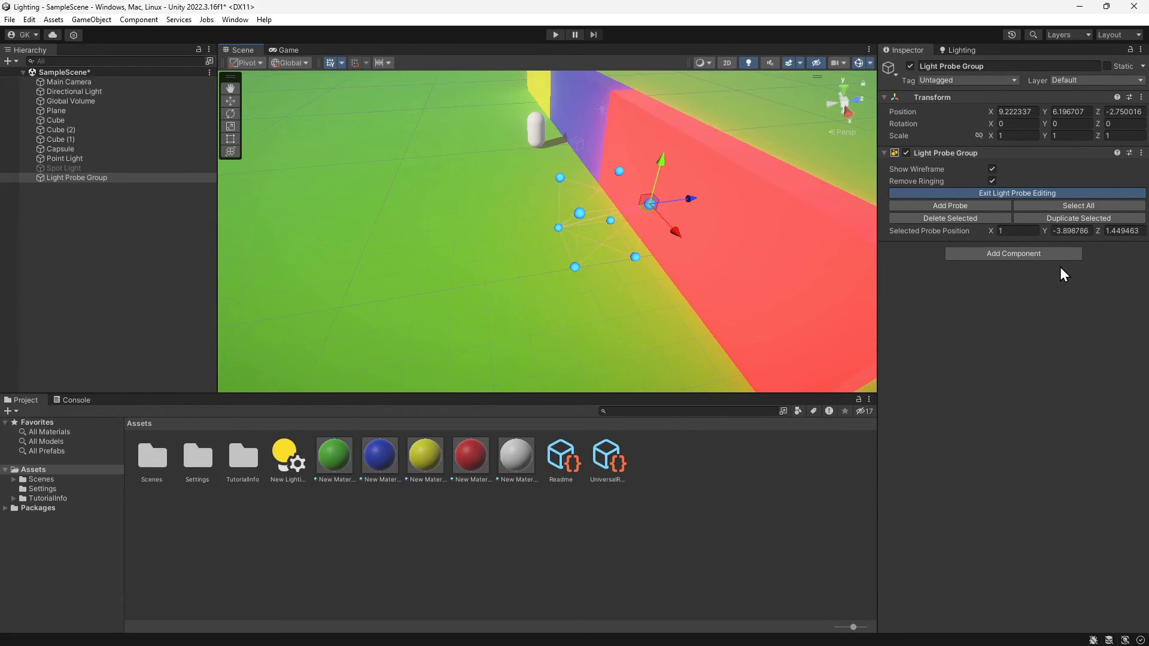
- Duplicate the selected probes and move the copies along the red wall to about X 4.97
{"action": "left_click", "coordinate": [1079, 218]}
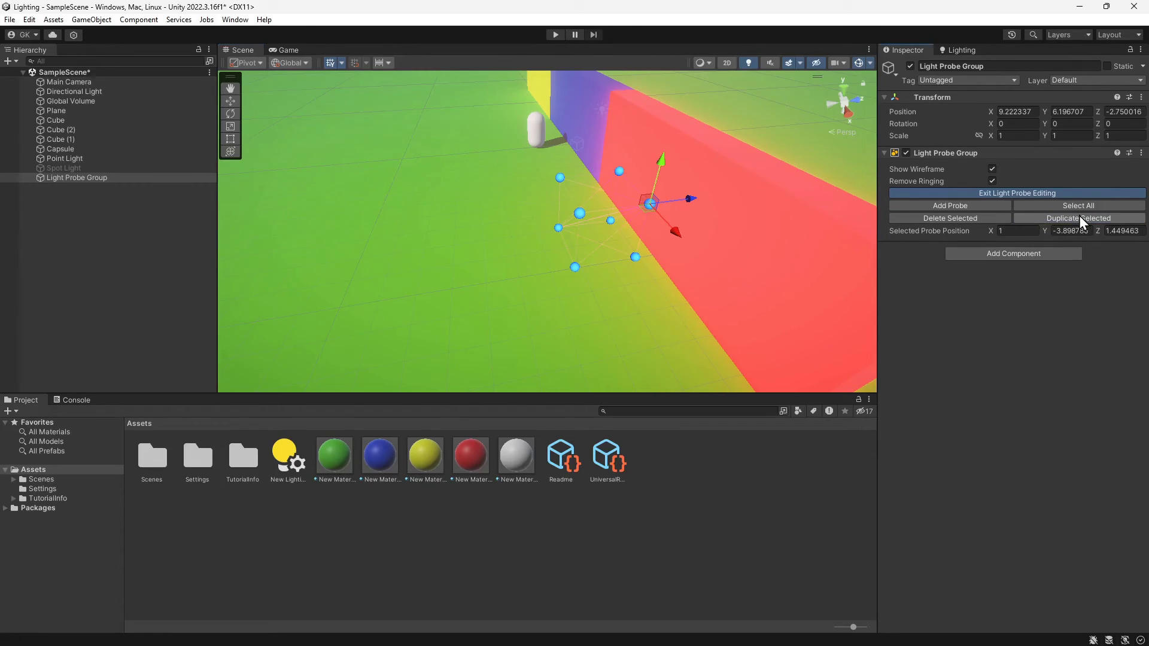
{"action": "left_click_drag", "start_coordinate": [671, 235], "coordinate": [849, 361]}
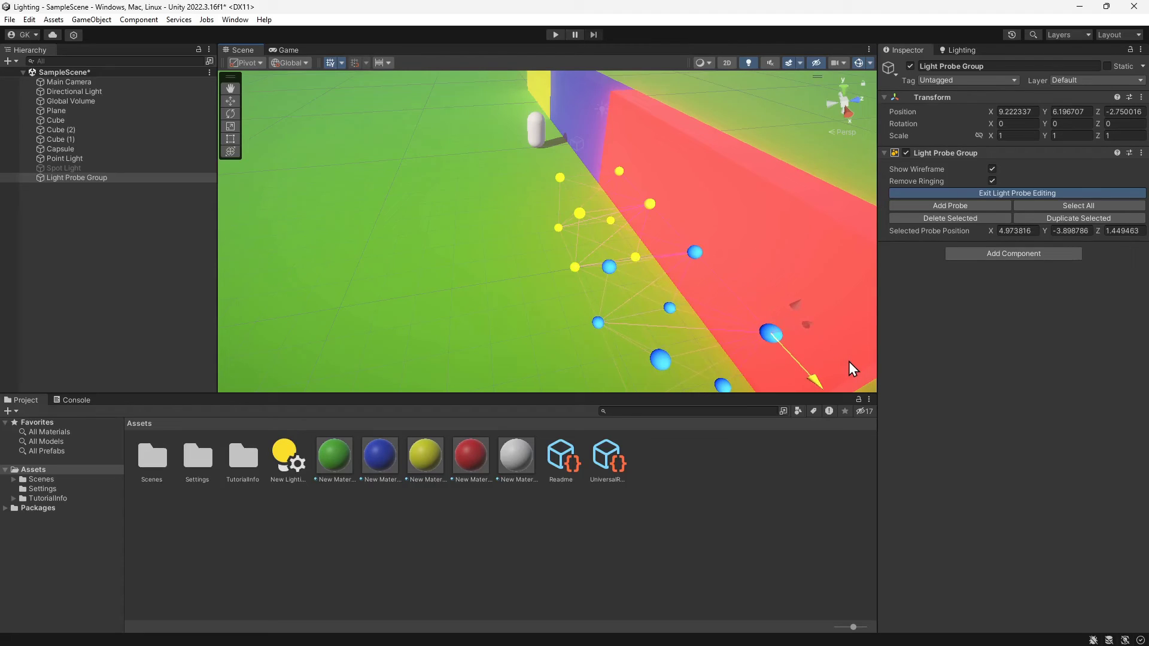
{"action": "right_click_drag", "start_coordinate": [526, 287], "coordinate": [798, 296]}
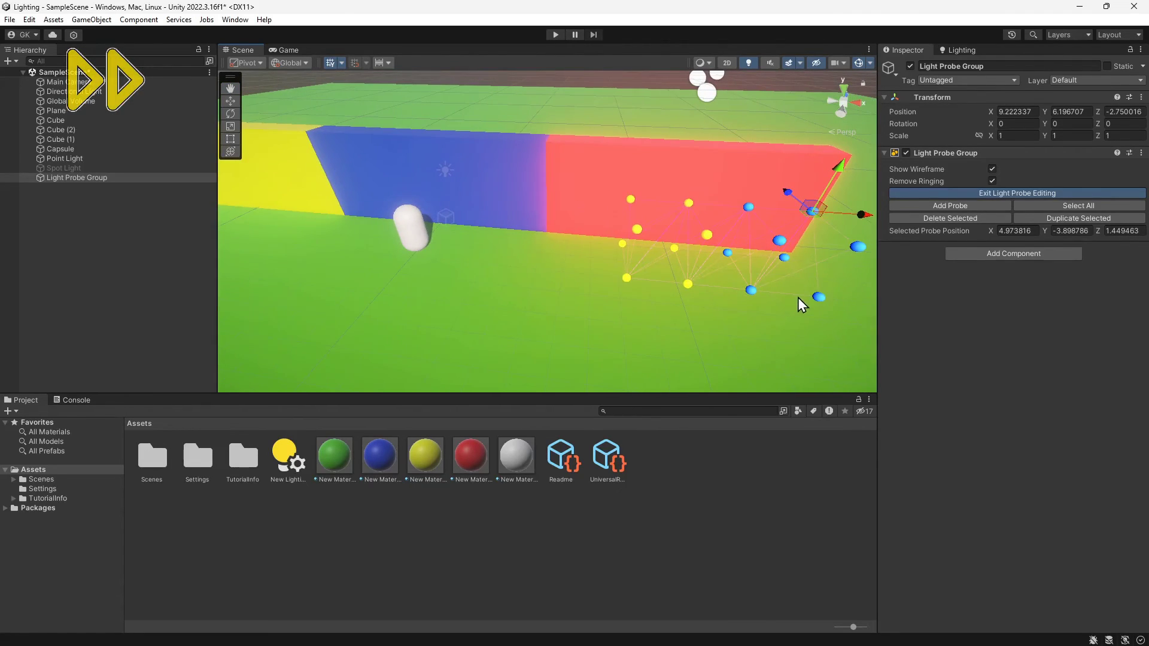
- Place further duplicates of the light probes along the blue and yellow walls, ending at about X -23.4
{"action": "left_click_drag", "start_coordinate": [623, 218], "coordinate": [490, 196]}
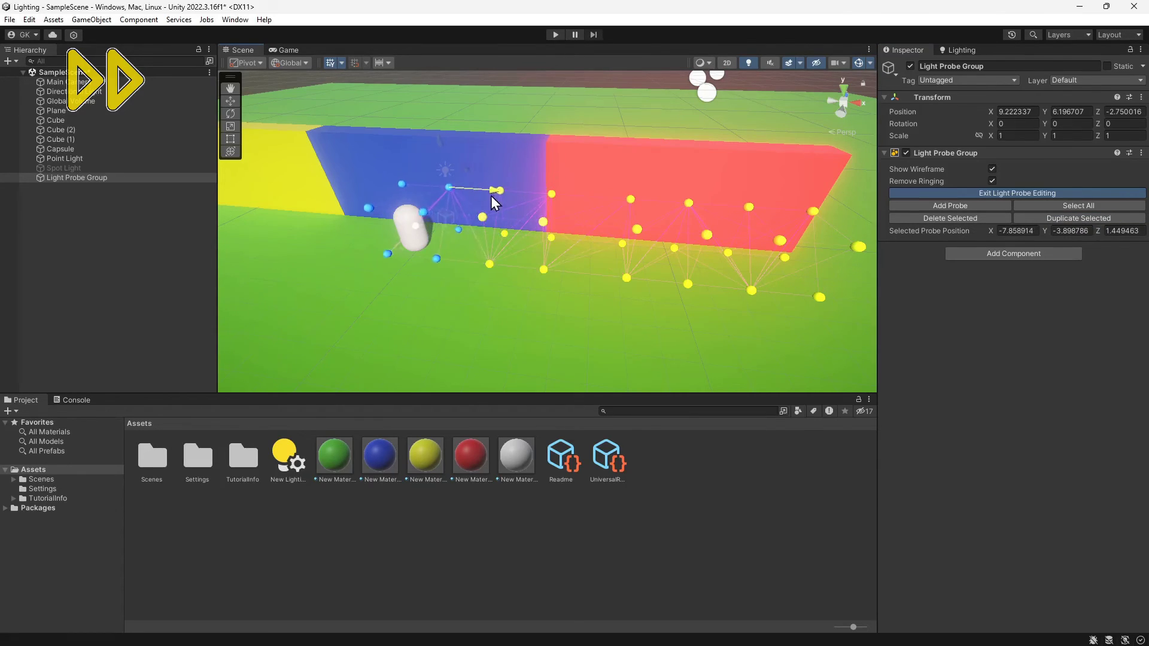
{"action": "key", "text": "f"}
{"action": "left_click", "coordinate": [1079, 219]}
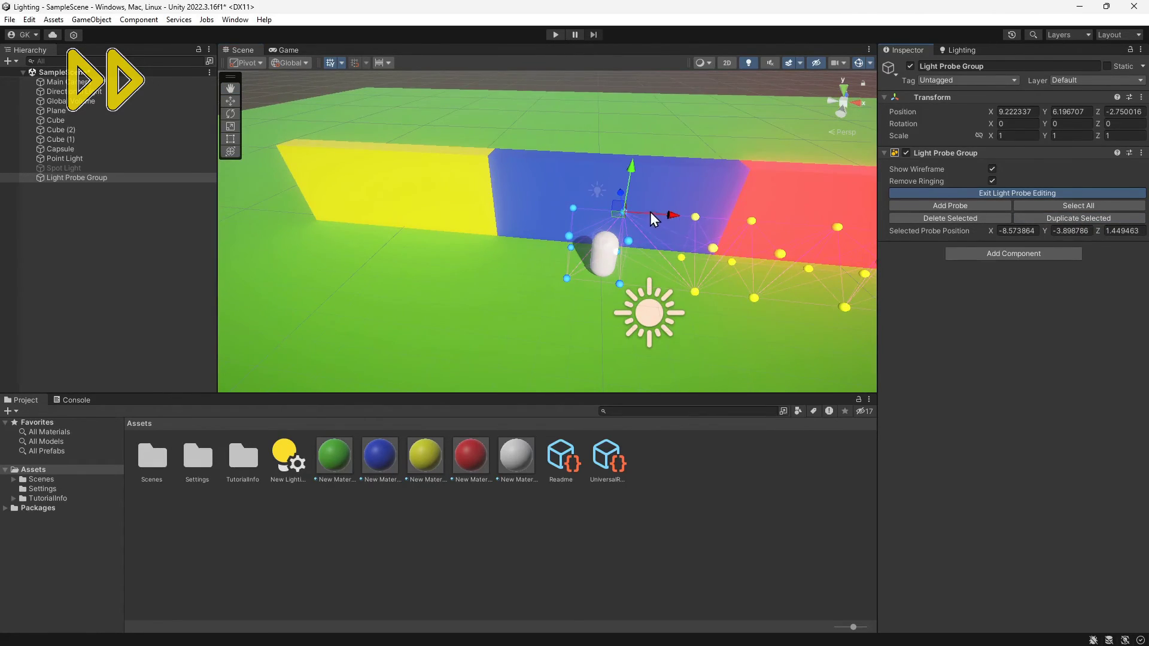
{"action": "left_click_drag", "start_coordinate": [659, 214], "coordinate": [422, 208]}
{"action": "key", "text": "f"}
{"action": "left_click", "coordinate": [1053, 221]}
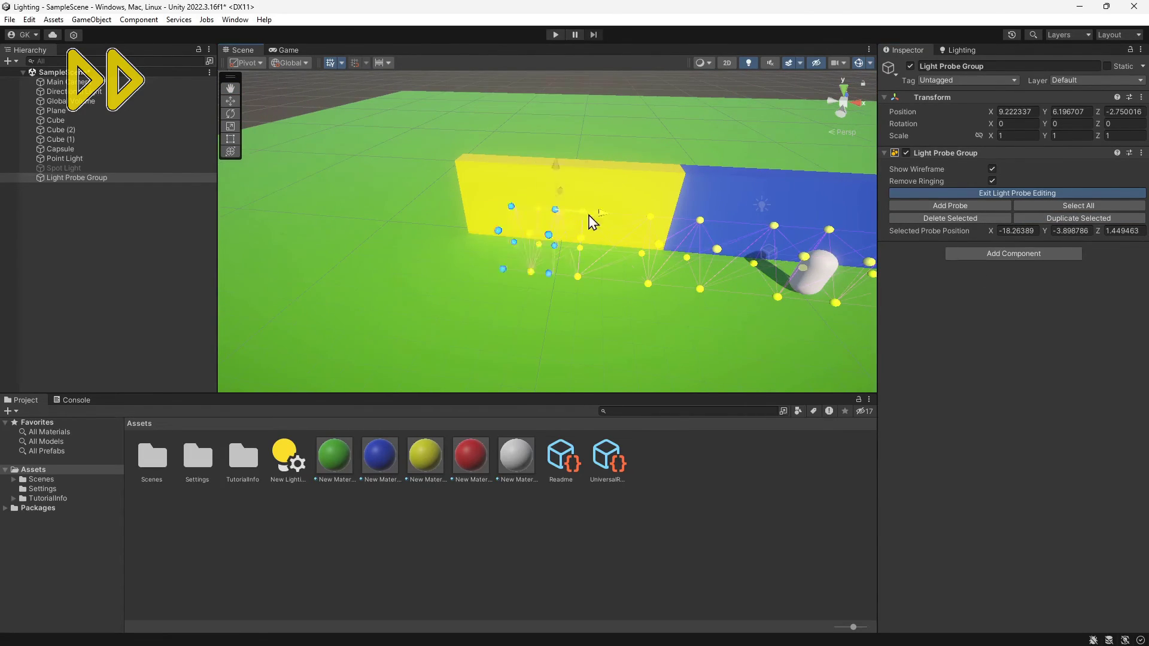
{"action": "left_click_drag", "start_coordinate": [590, 217], "coordinate": [479, 206]}
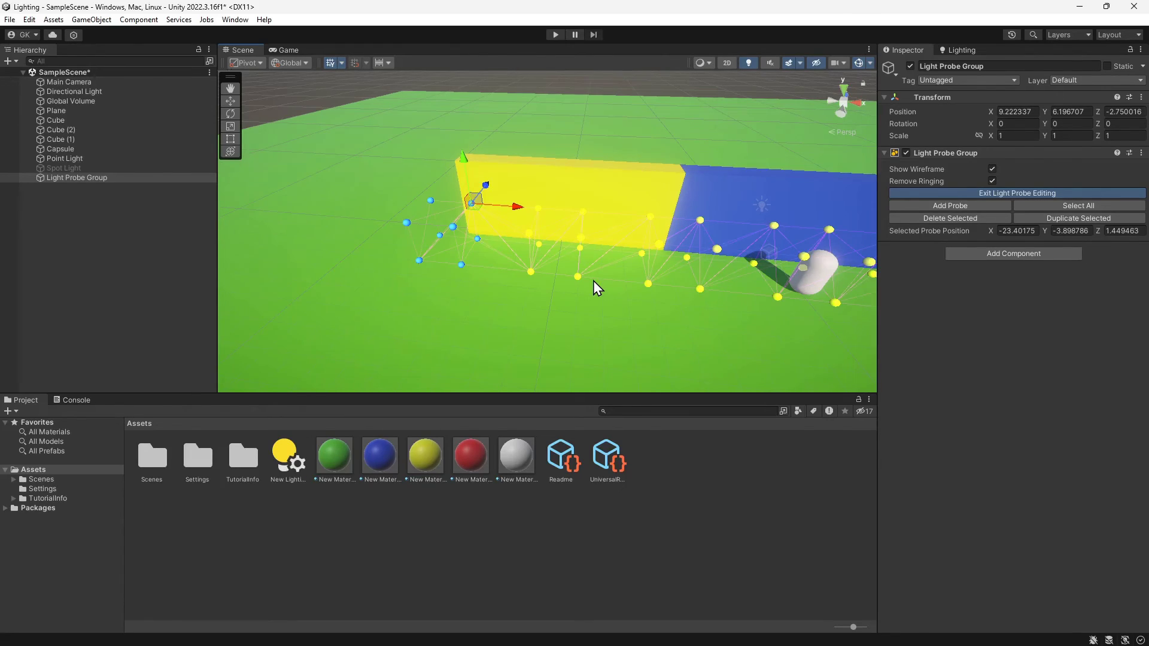
- Generate the scene's lighting in Shadowmask mode with the light probes in place
{"action": "left_click", "coordinate": [965, 50]}
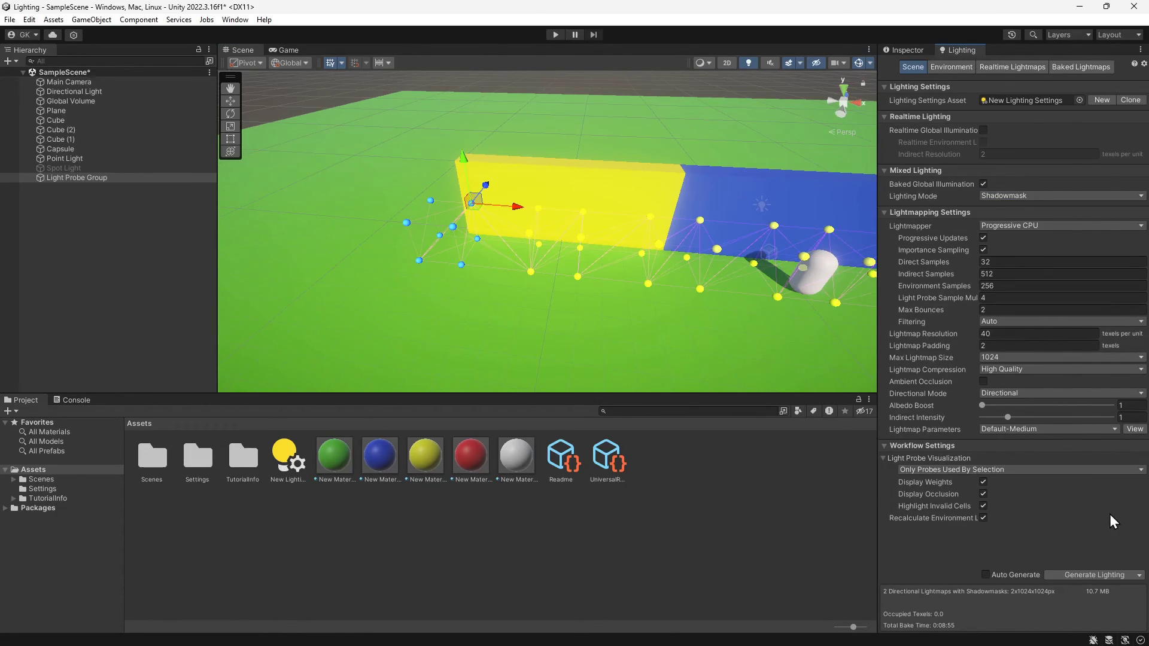
{"action": "left_click", "coordinate": [1108, 575]}
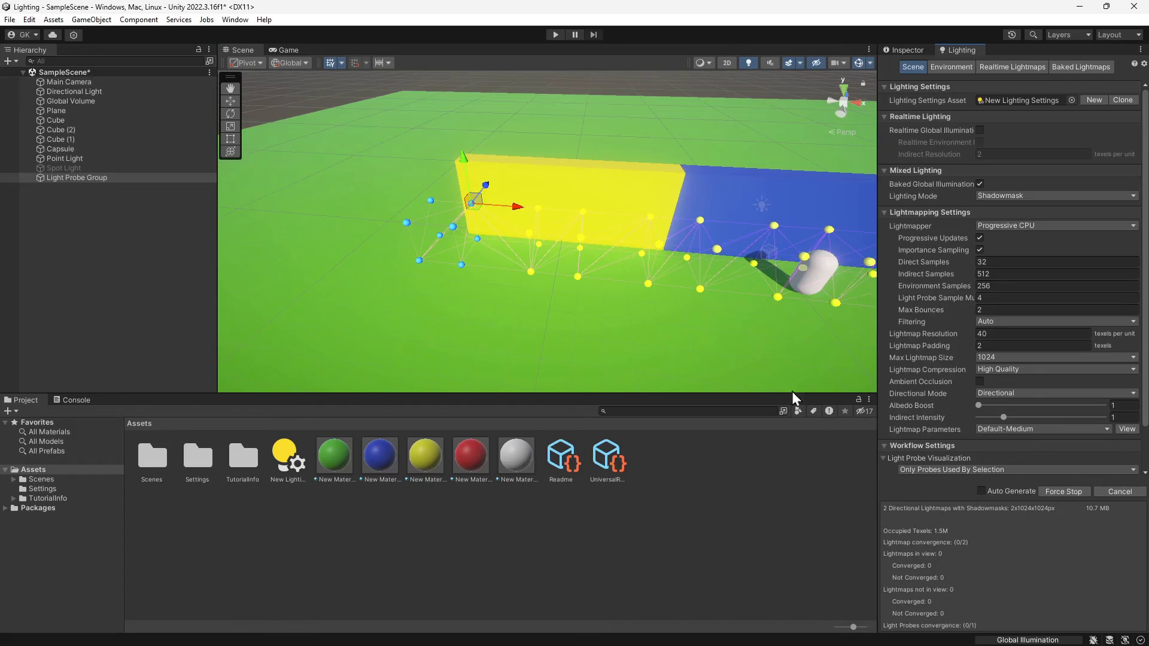
{"action": "right_click_drag", "start_coordinate": [752, 336], "coordinate": [503, 227]}
{"action": "middle_click_drag", "start_coordinate": [503, 228], "coordinate": [494, 231]}
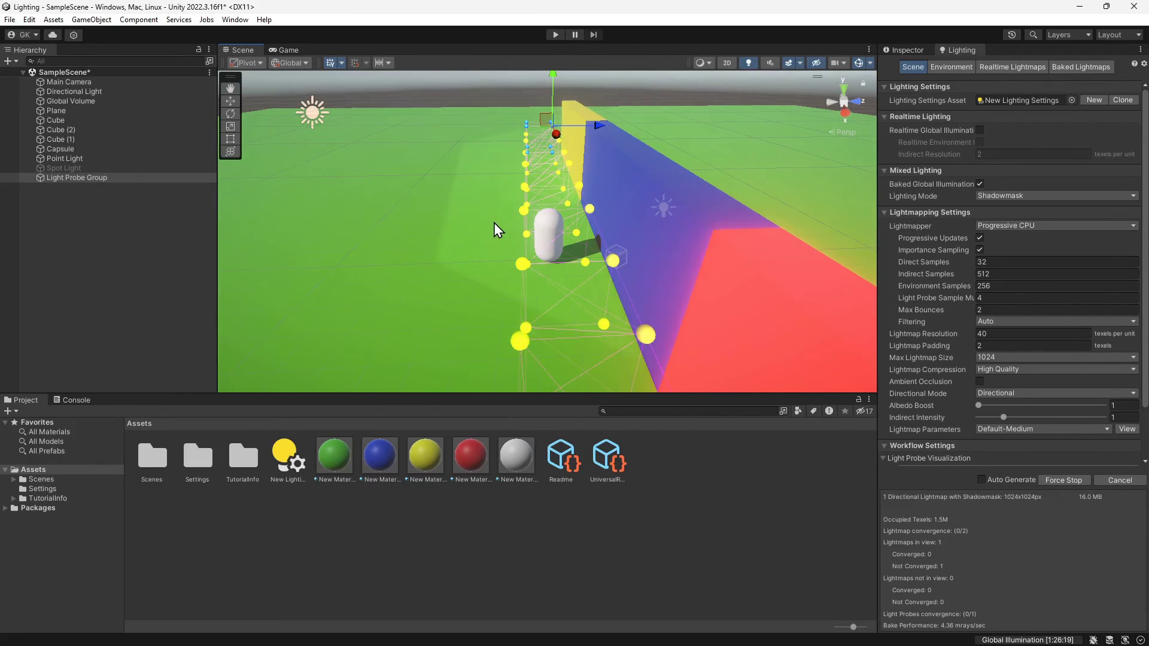
{"action": "scroll", "coordinate": [494, 222], "scroll_direction": "up", "scroll_amount": 6}
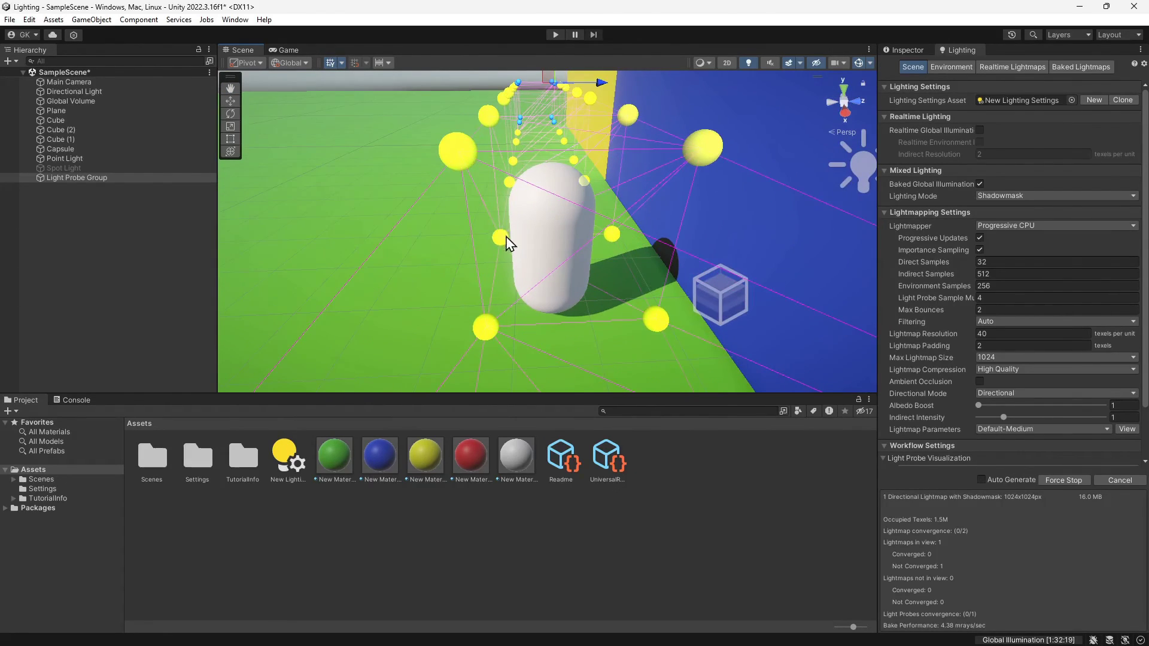
{"action": "middle_click_drag", "start_coordinate": [506, 239], "coordinate": [496, 268]}
{"action": "right_click_drag", "start_coordinate": [496, 268], "coordinate": [497, 243]}
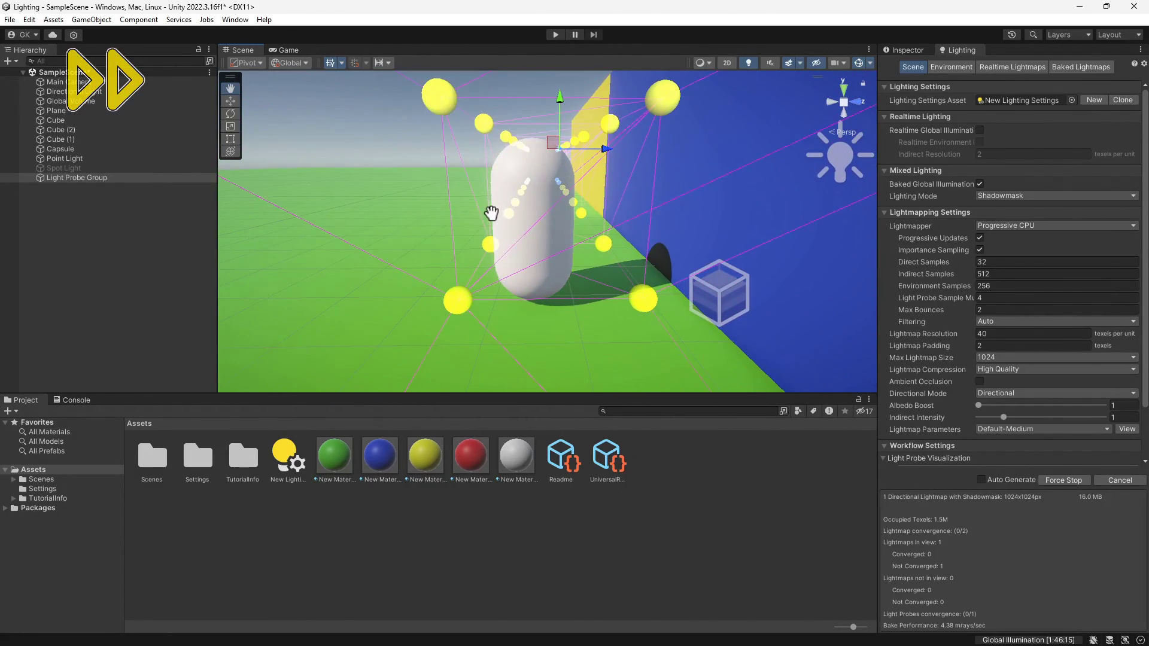
- Examine the capsule's baked lighting near the blue wall and the light probes that influence it
{"action": "left_click", "coordinate": [683, 482]}
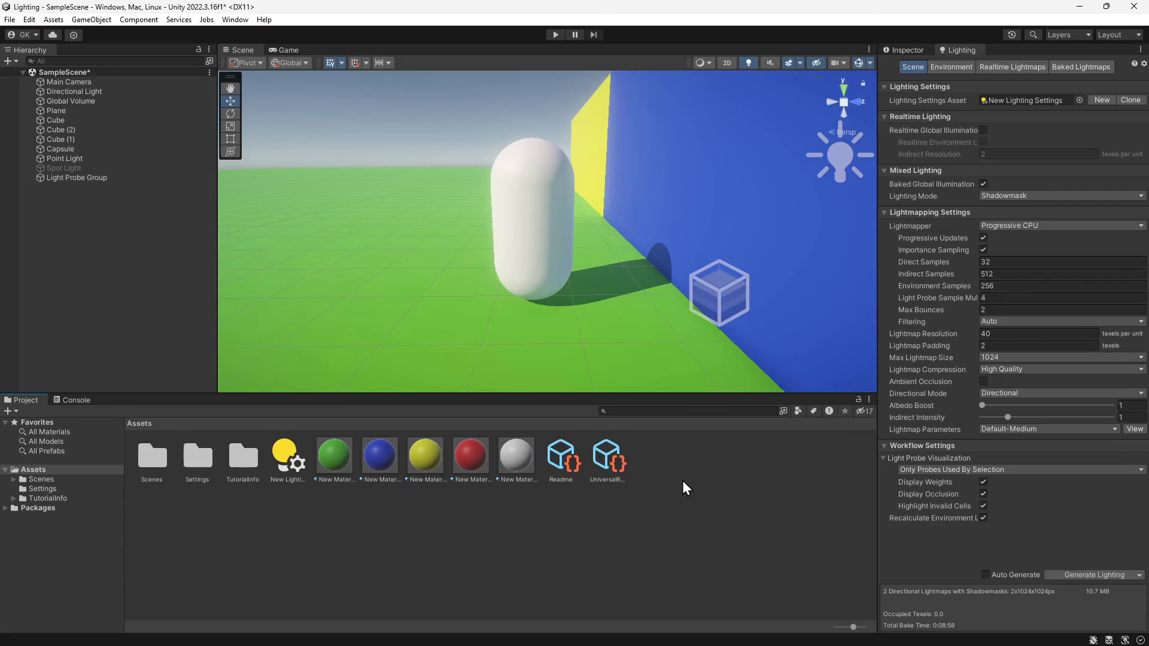
{"action": "scroll", "coordinate": [629, 330], "scroll_direction": "up", "scroll_amount": 5}
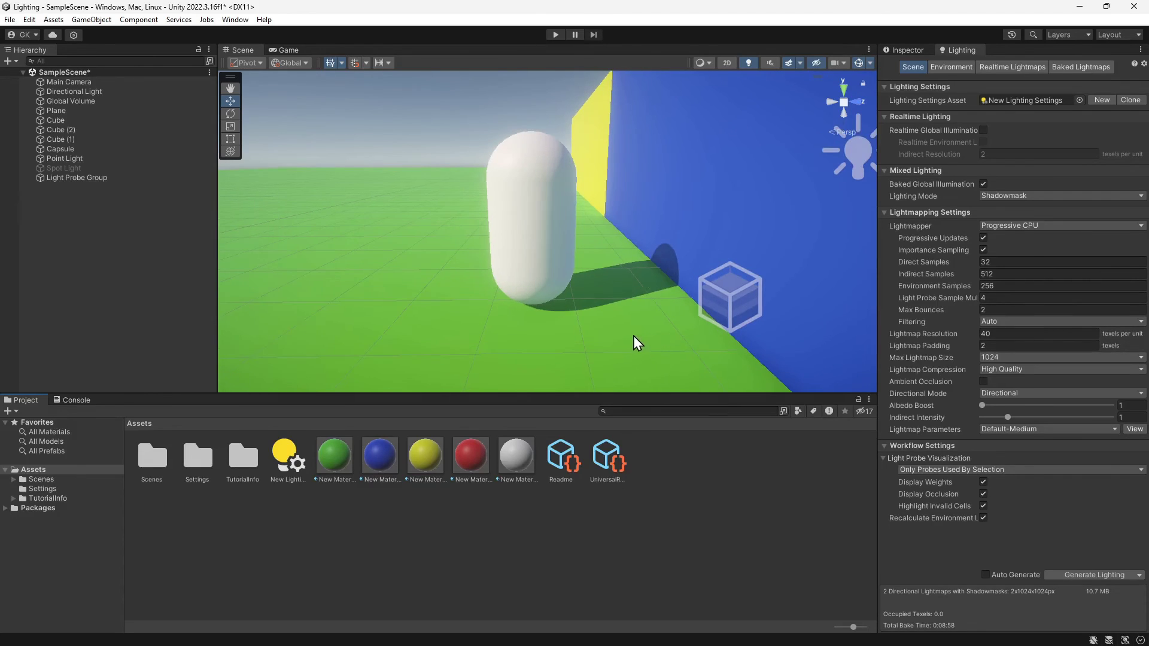
{"action": "middle_click_drag", "start_coordinate": [633, 320], "coordinate": [627, 207]}
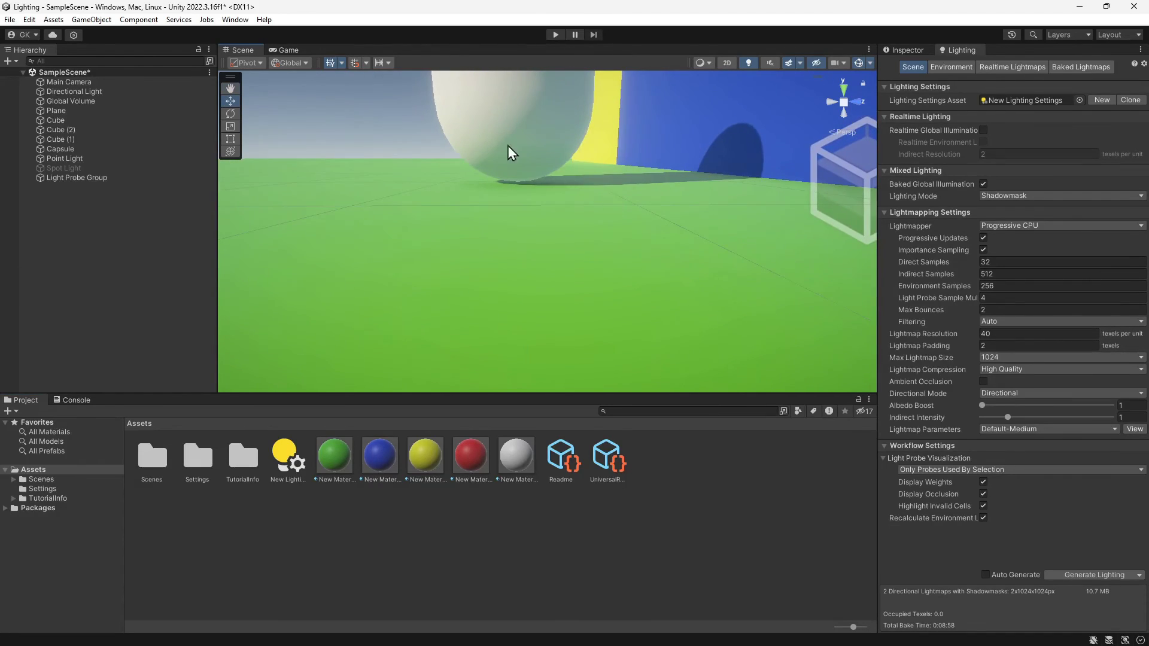
{"action": "middle_click_drag", "start_coordinate": [556, 151], "coordinate": [425, 287]}
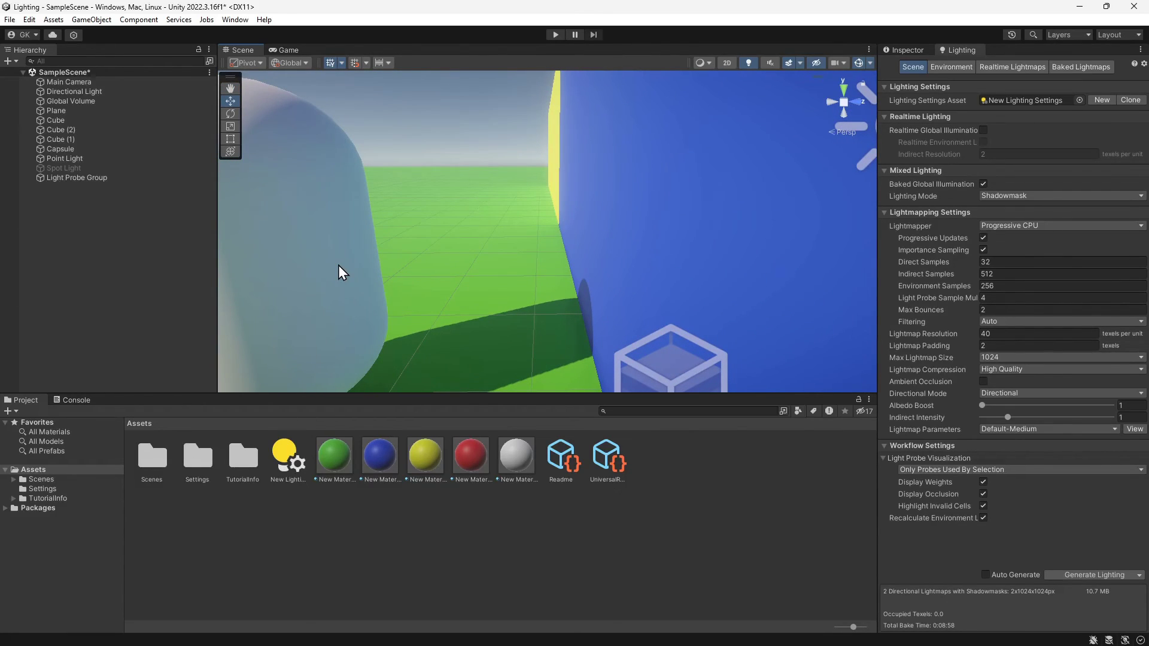
{"action": "left_click", "coordinate": [66, 149]}
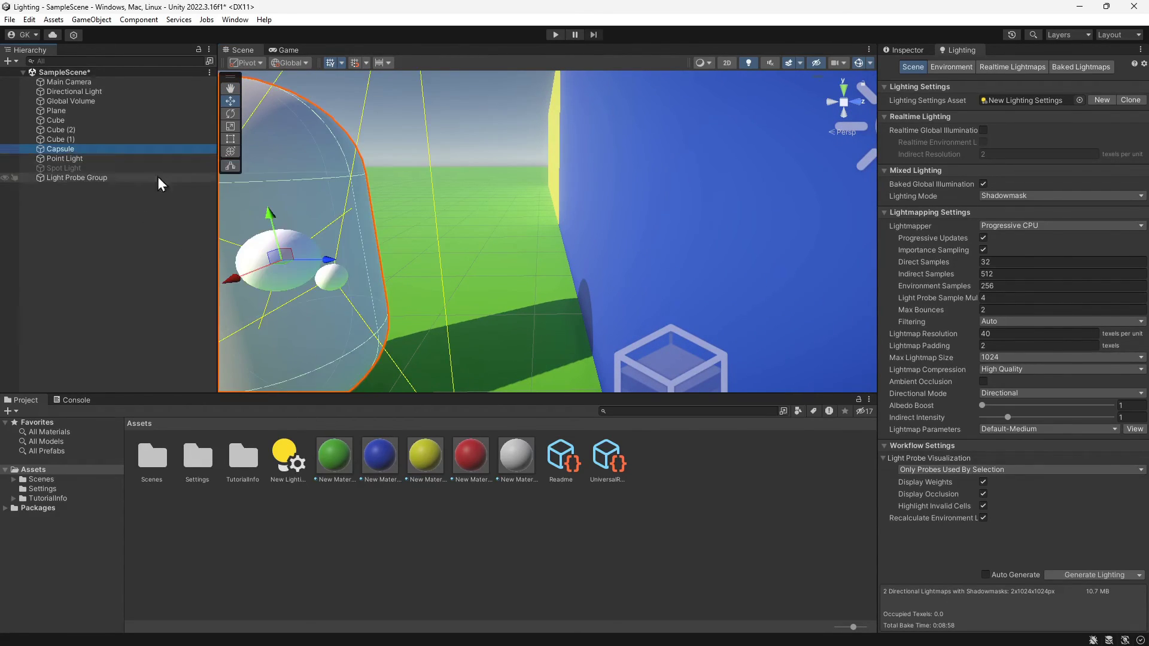
{"action": "key", "text": "f"}
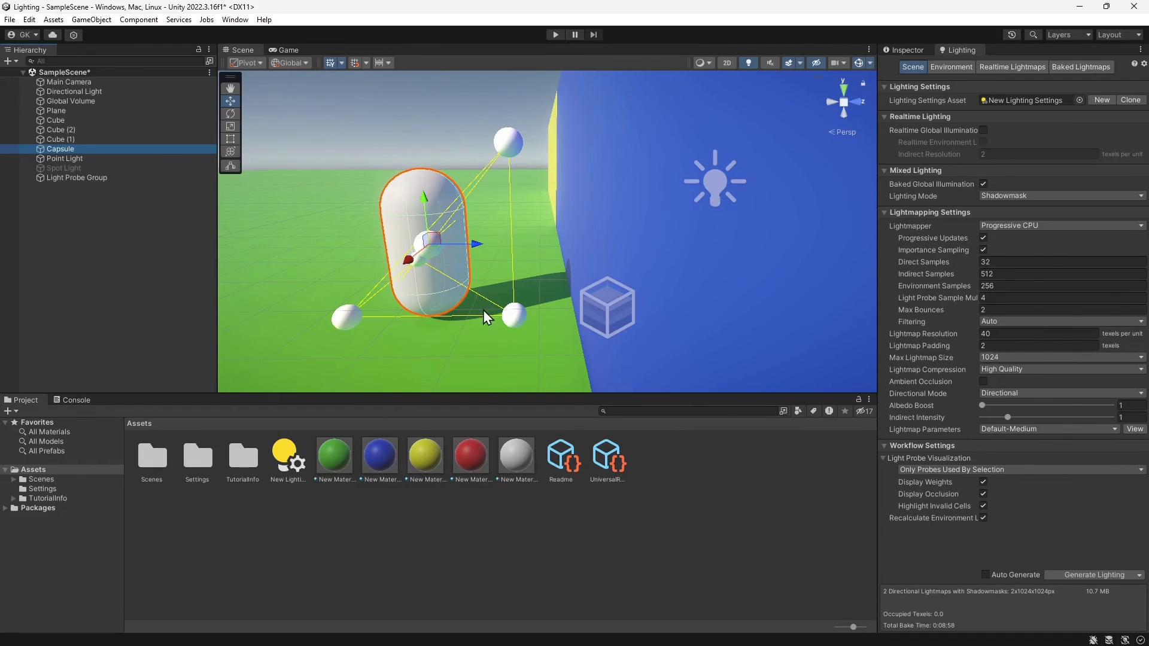
{"action": "middle_click_drag", "start_coordinate": [449, 350], "coordinate": [526, 328]}
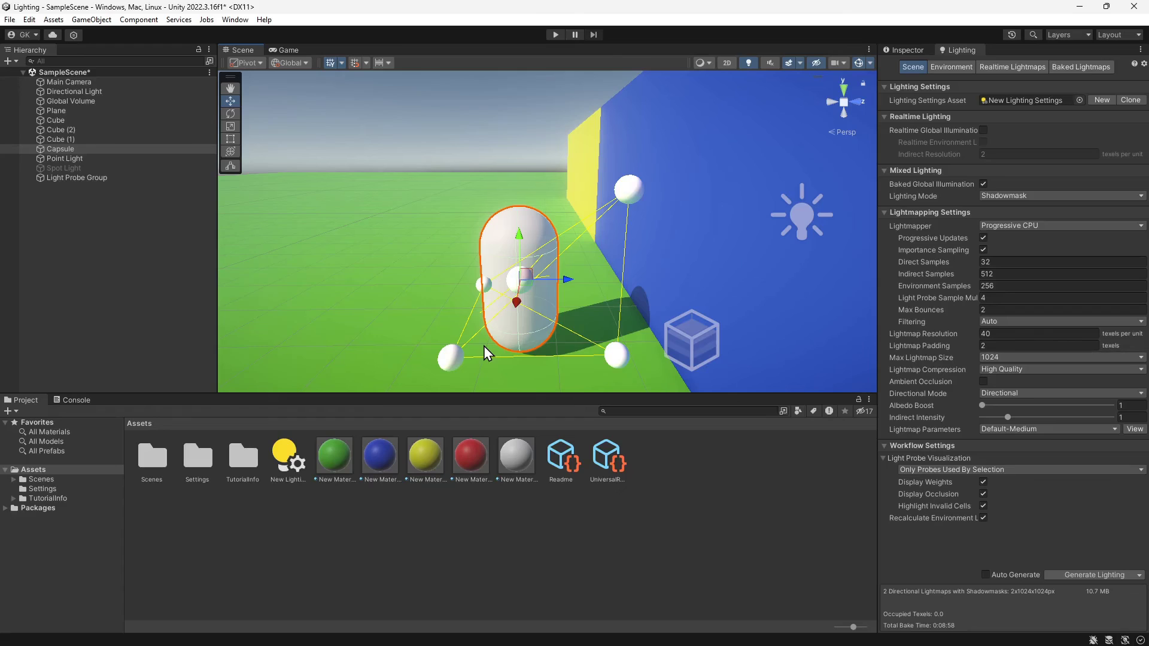
- In the Game view, move the capsule beside the walls to X position 1.15
{"action": "left_click", "coordinate": [288, 49]}
{"action": "left_click", "coordinate": [916, 47]}
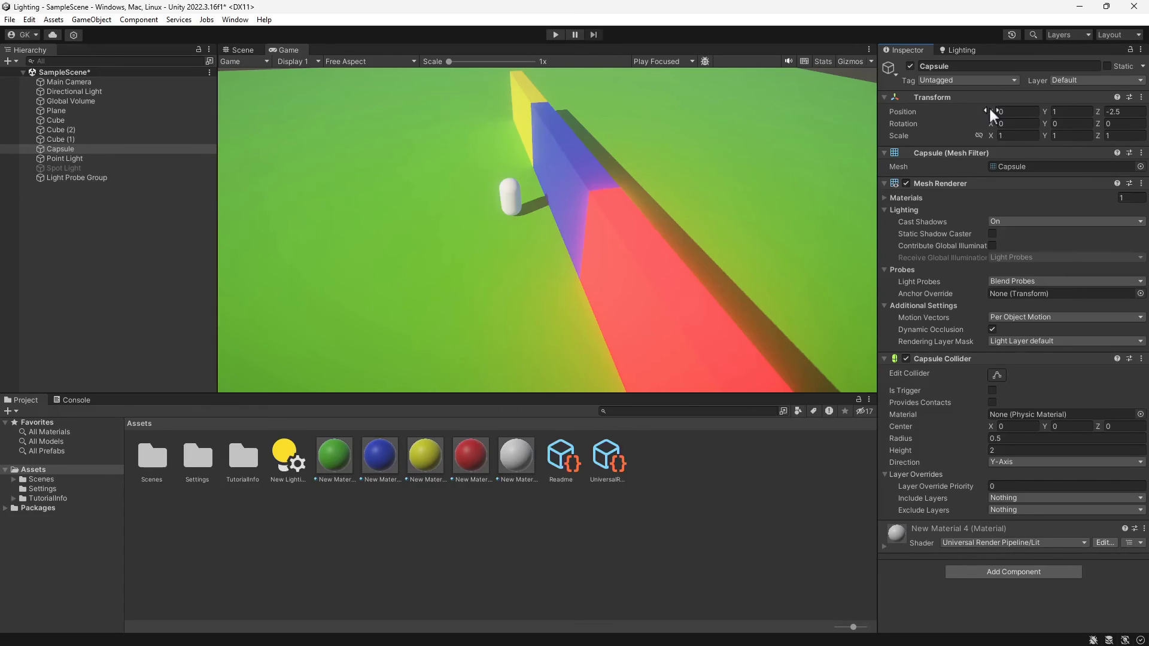
{"action": "left_click_drag", "start_coordinate": [989, 106], "coordinate": [999, 165]}
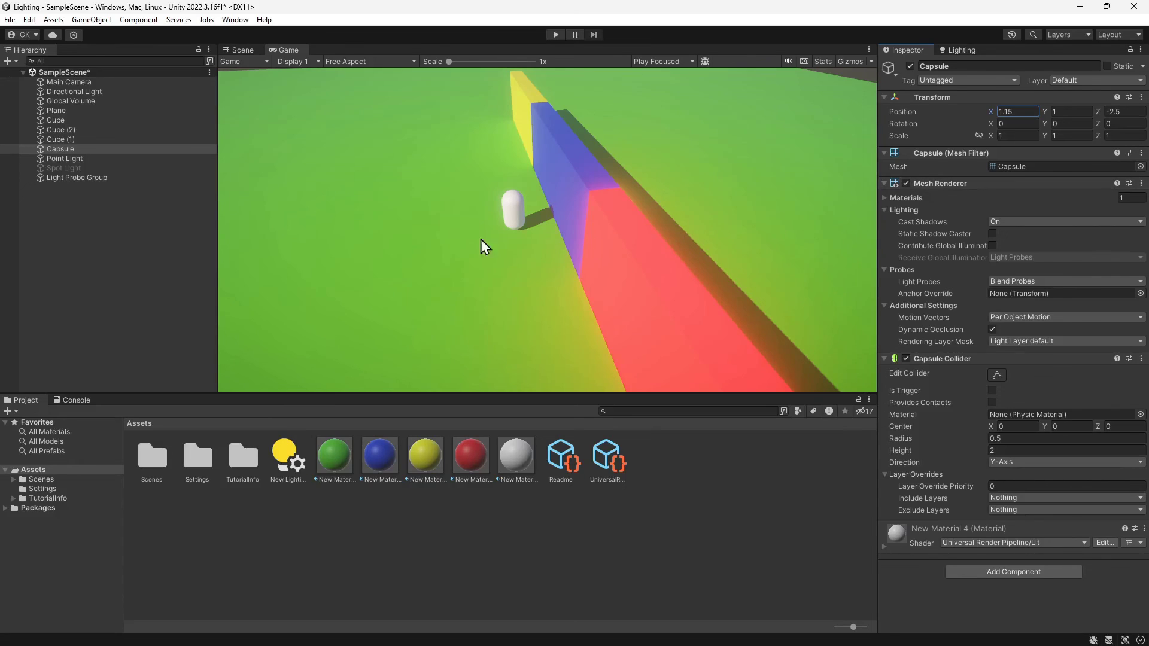
- Lower the directional light's intensity to 0.34
{"action": "left_click", "coordinate": [106, 94]}
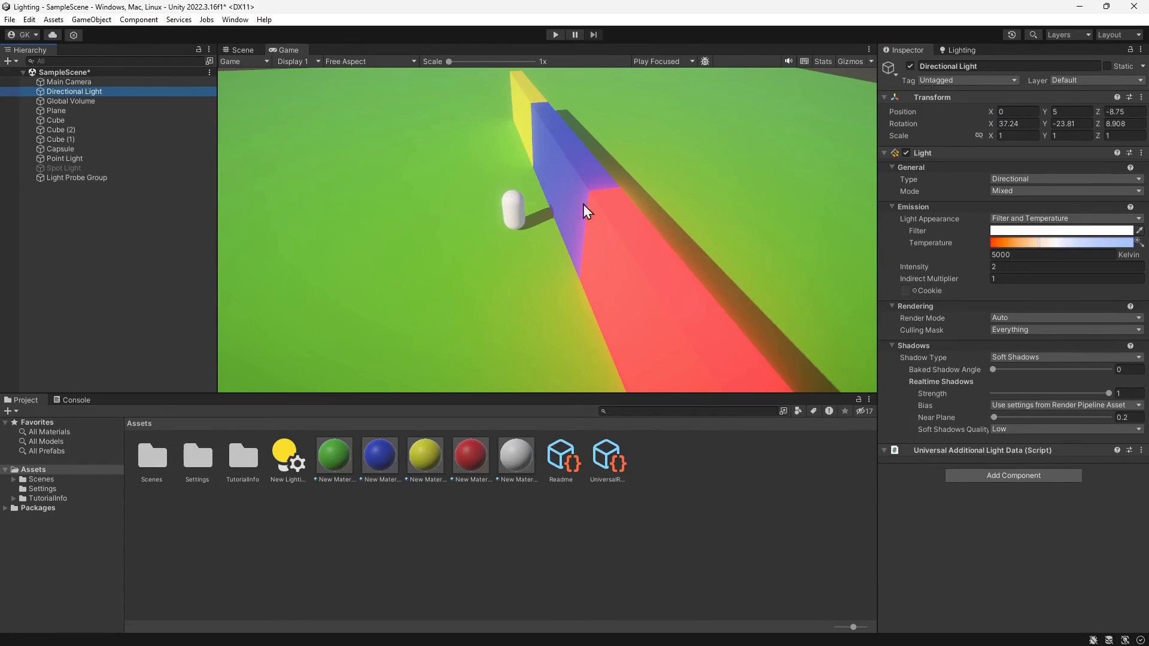
{"action": "left_click_drag", "start_coordinate": [972, 261], "coordinate": [937, 256]}
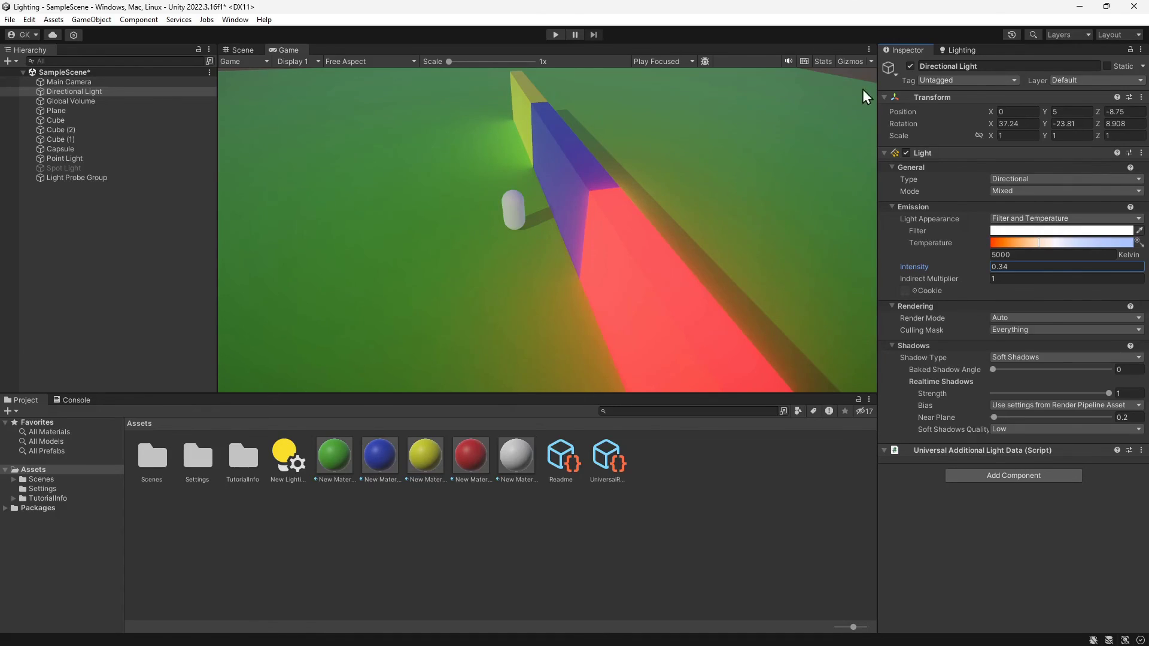
- Enable Realtime Global Illumination and disable Baked Global Illumination in the scene's lighting settings
{"action": "left_click", "coordinate": [958, 52]}
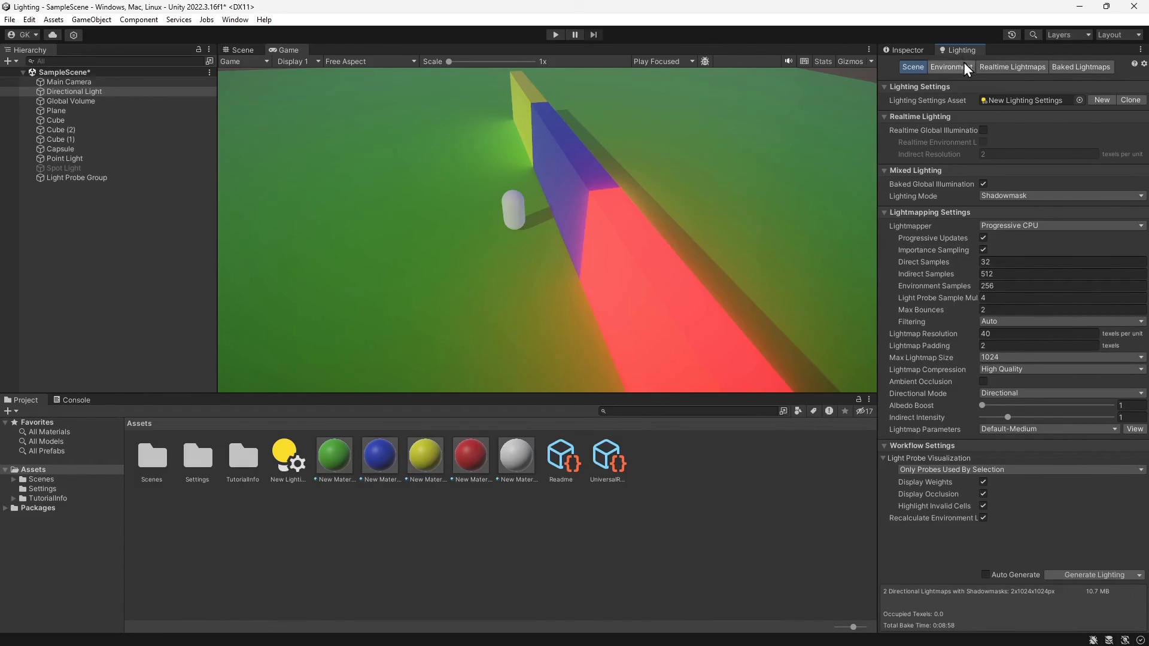
{"action": "left_click", "coordinate": [983, 130]}
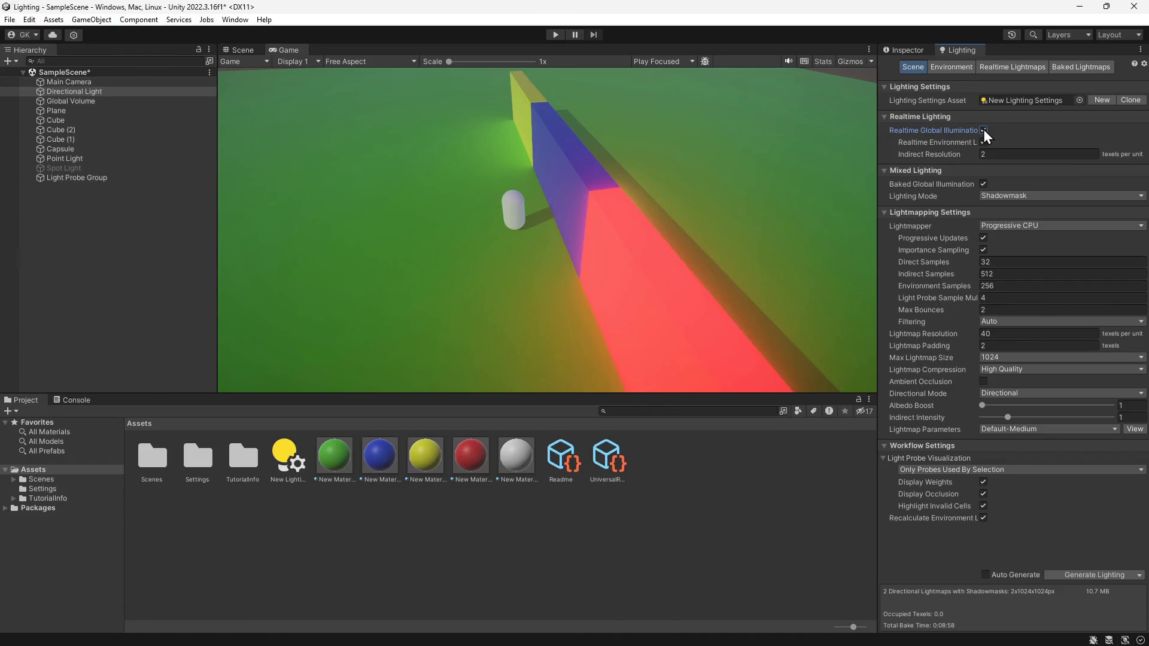
{"action": "left_click", "coordinate": [983, 184]}
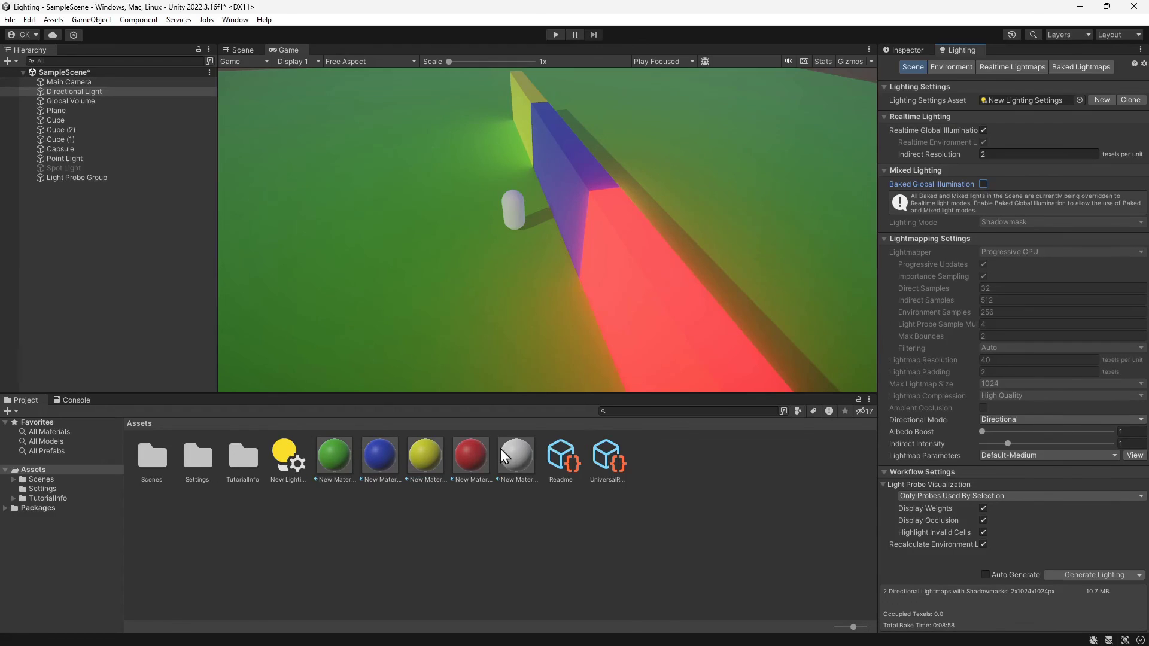
- Set the red material's emission global illumination to Realtime and generate the scene's lighting
{"action": "left_click", "coordinate": [470, 458]}
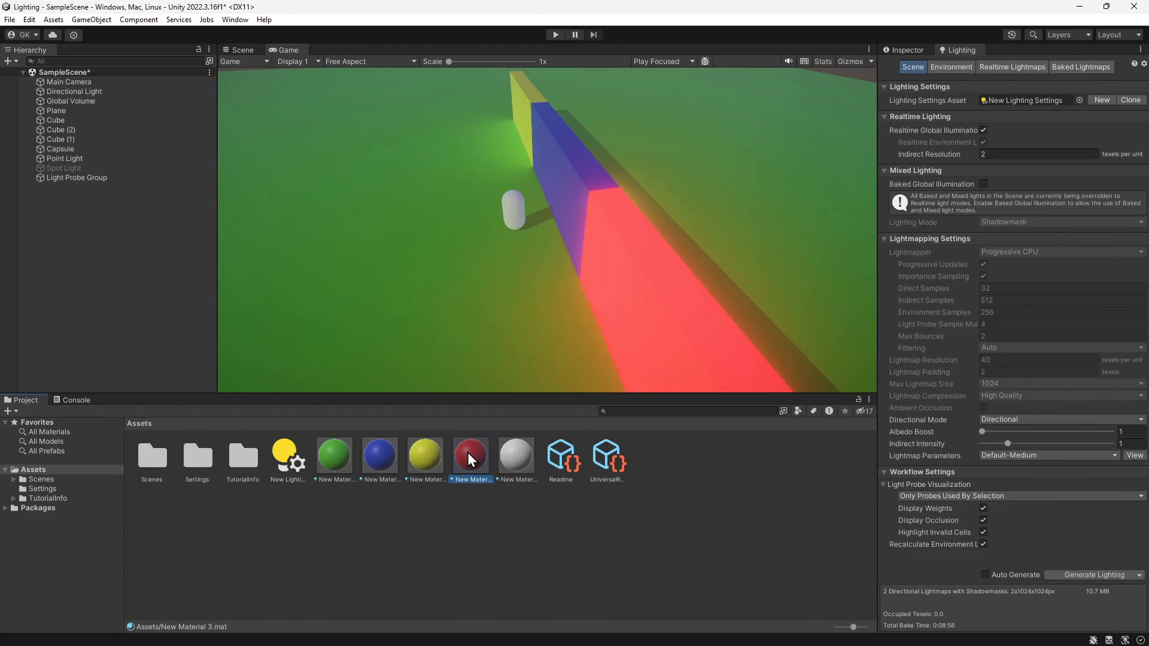
{"action": "left_click", "coordinate": [907, 49]}
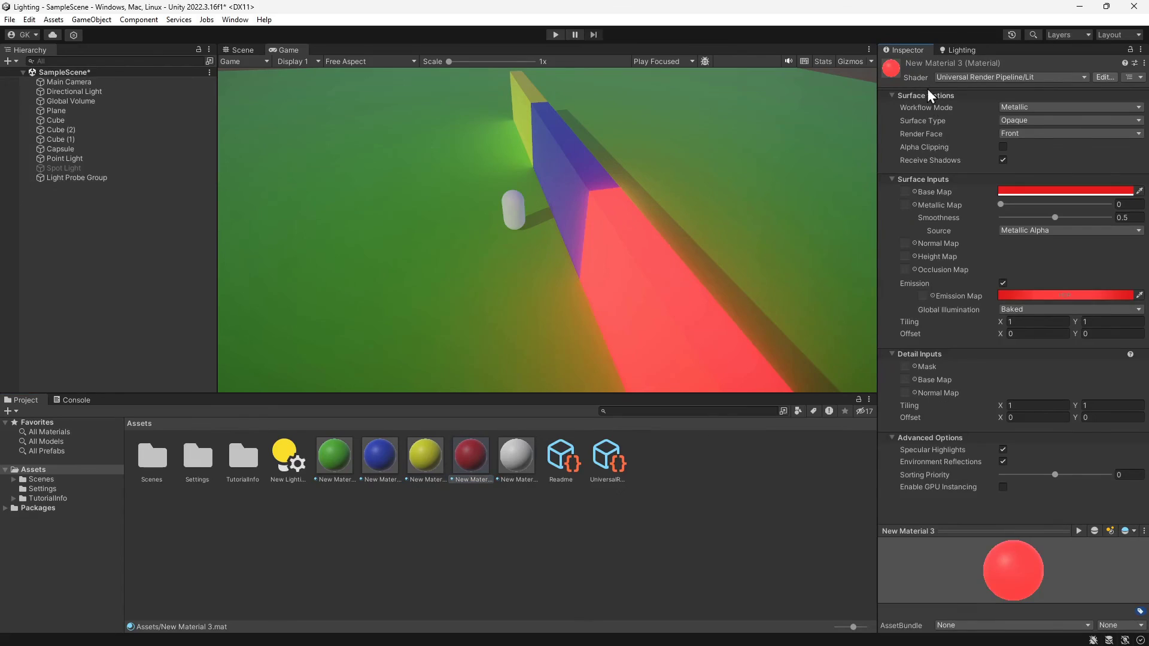
{"action": "left_click", "coordinate": [1018, 308]}
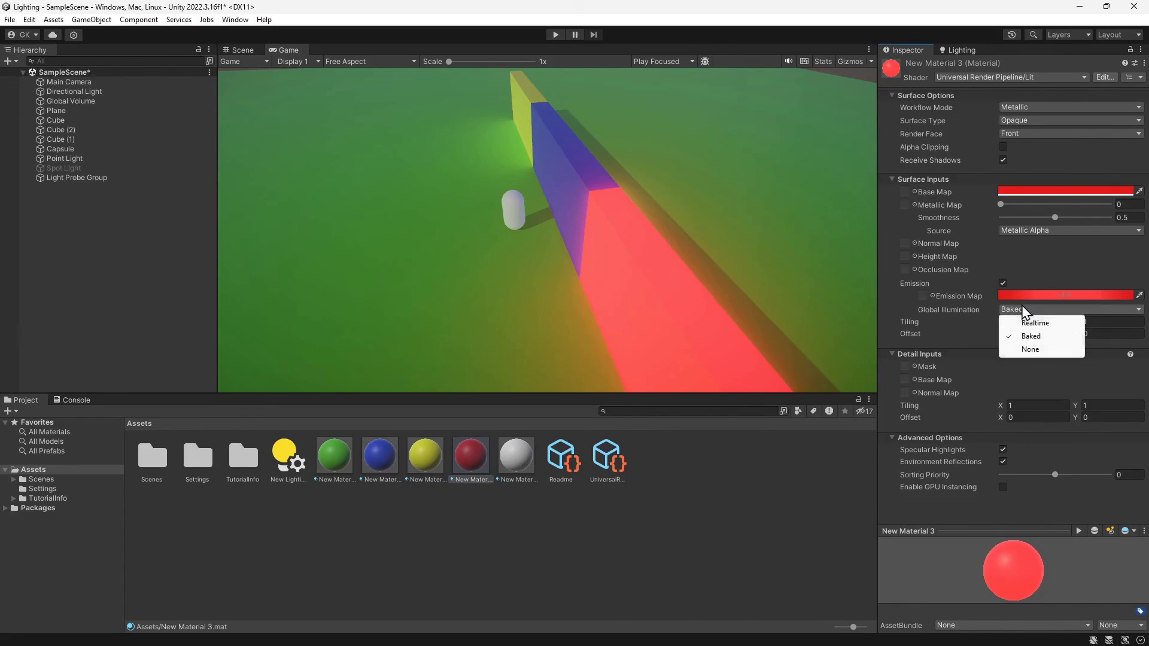
{"action": "left_click", "coordinate": [1024, 321]}
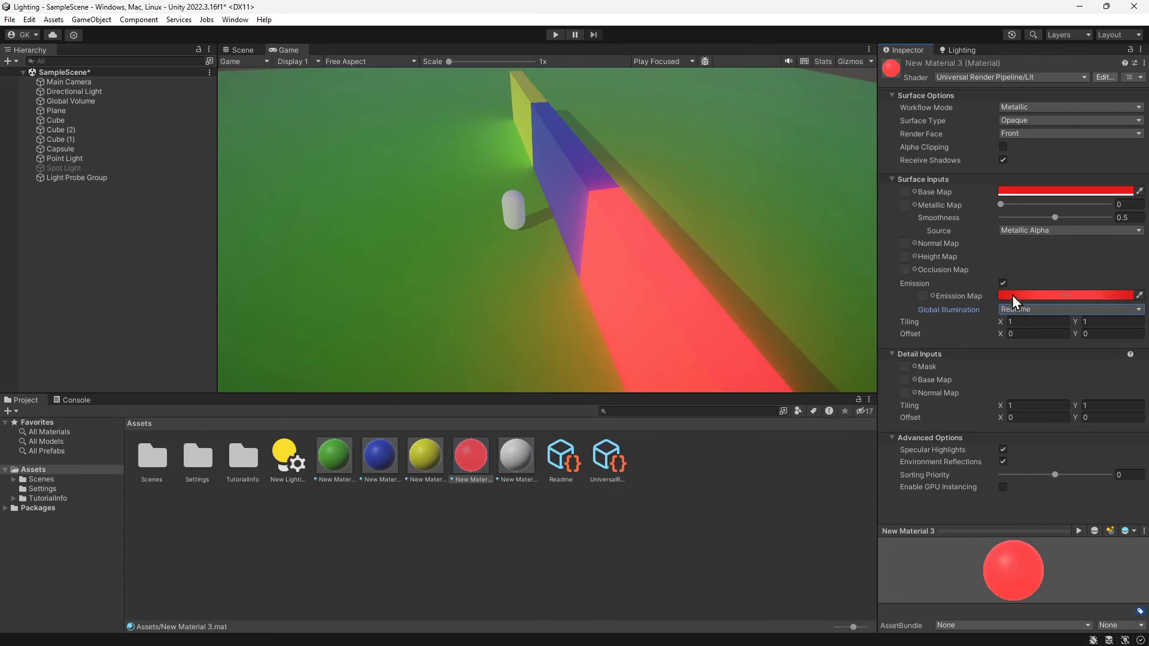
{"action": "left_click", "coordinate": [960, 48]}
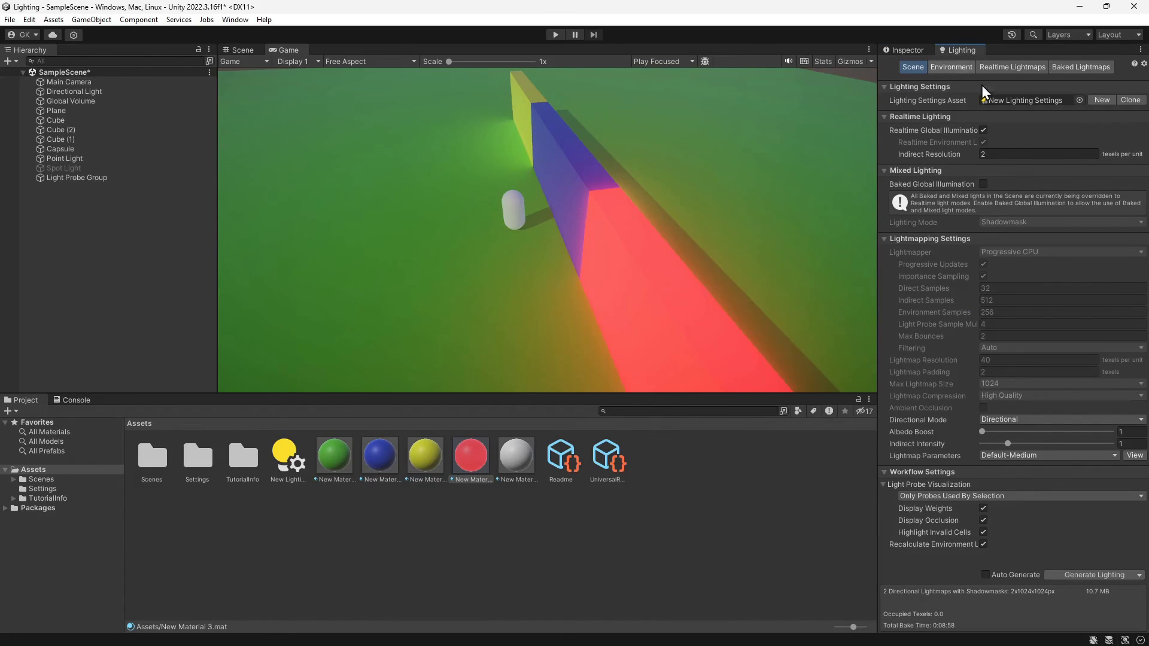
{"action": "left_click", "coordinate": [1115, 572]}
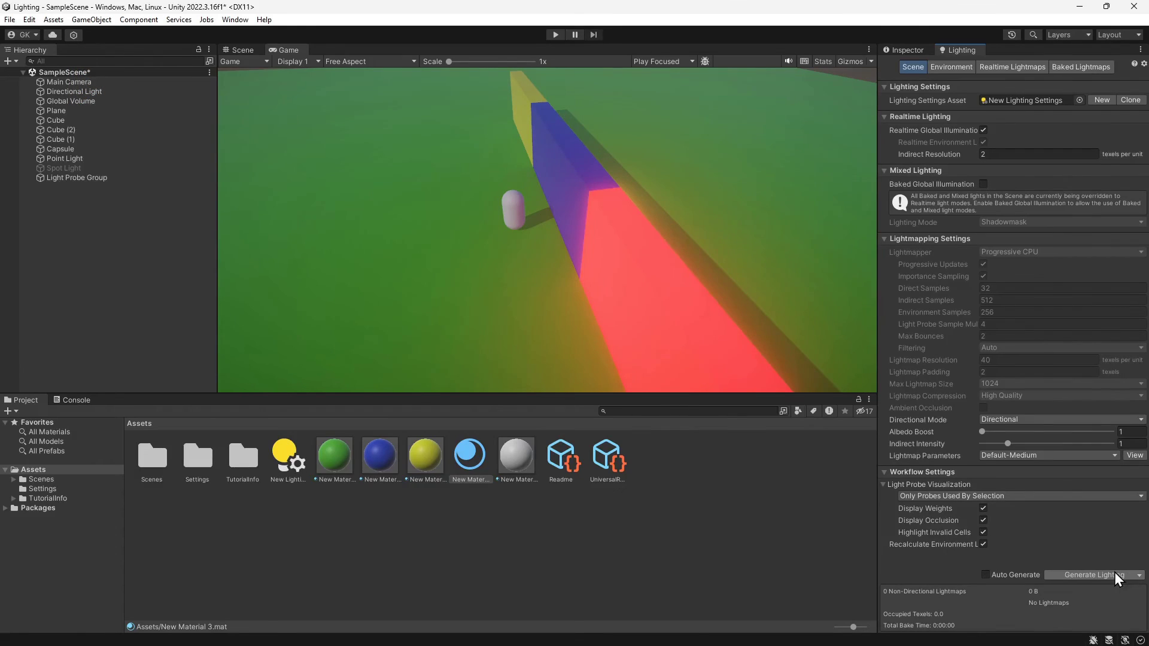
- Move the capsule to X position 0.48 near the blue wall
{"action": "left_click", "coordinate": [70, 149]}
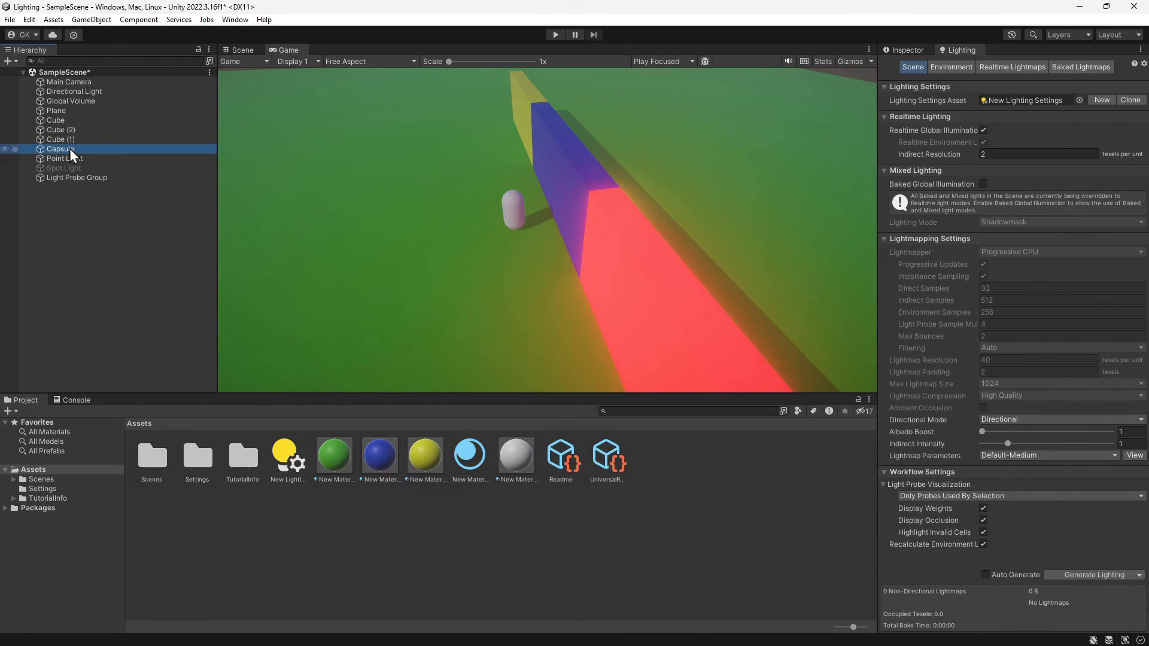
{"action": "left_click", "coordinate": [908, 50]}
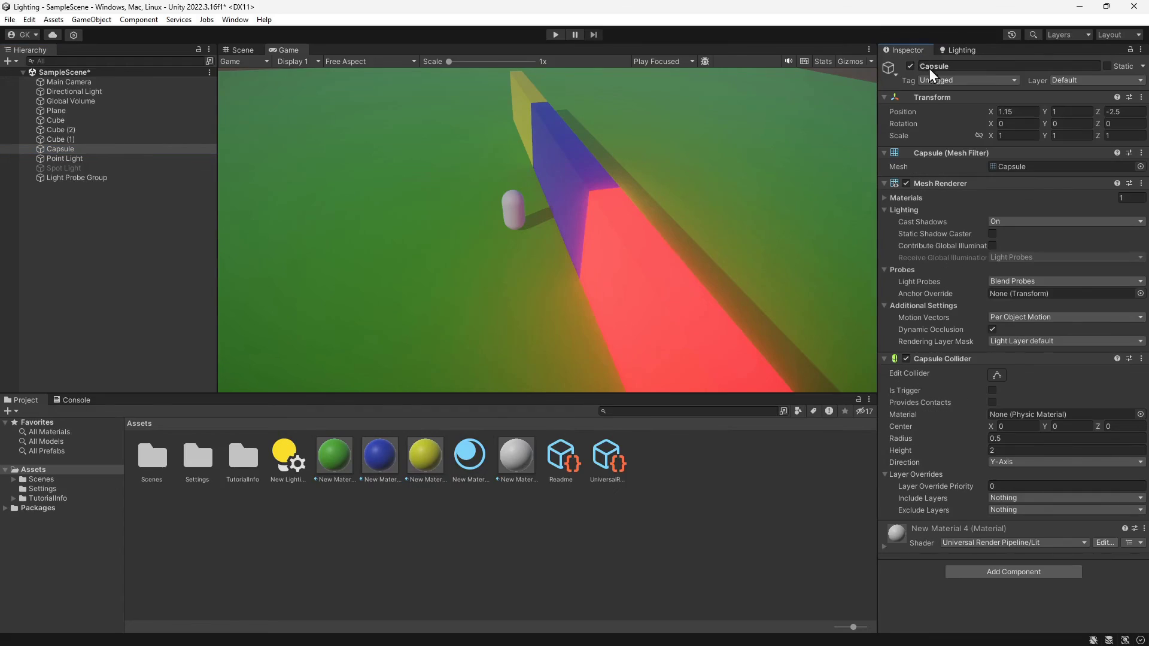
{"action": "left_click_drag", "start_coordinate": [990, 109], "coordinate": [970, 123]}
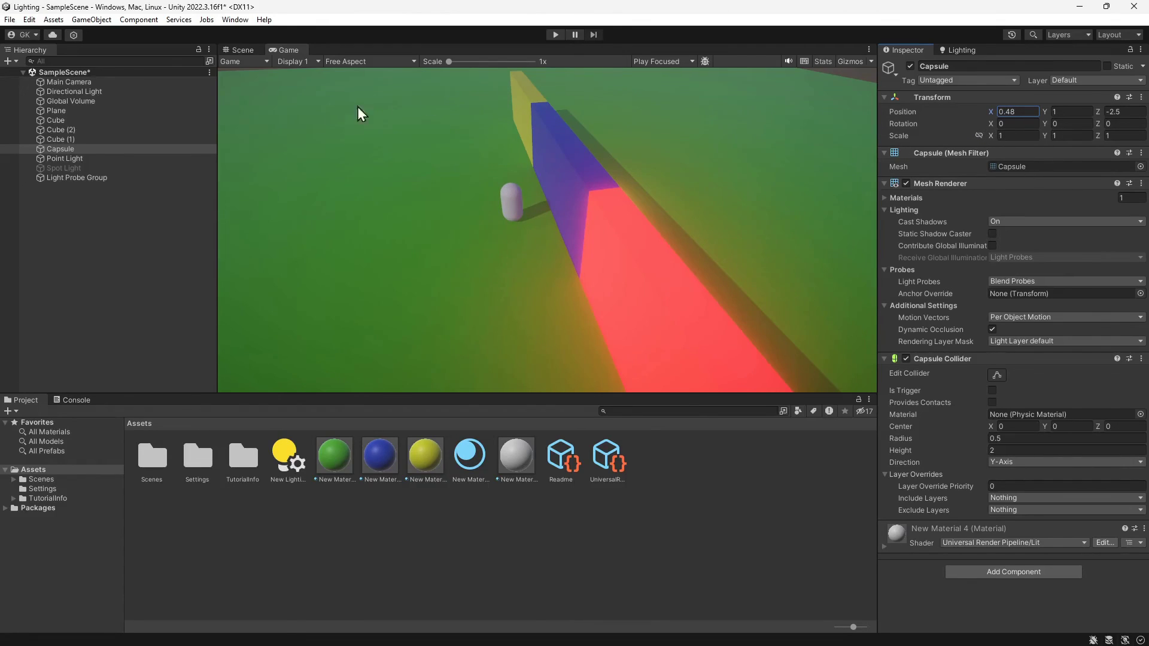
- Reduce the directional light's intensity to 0
{"action": "left_click", "coordinate": [87, 91]}
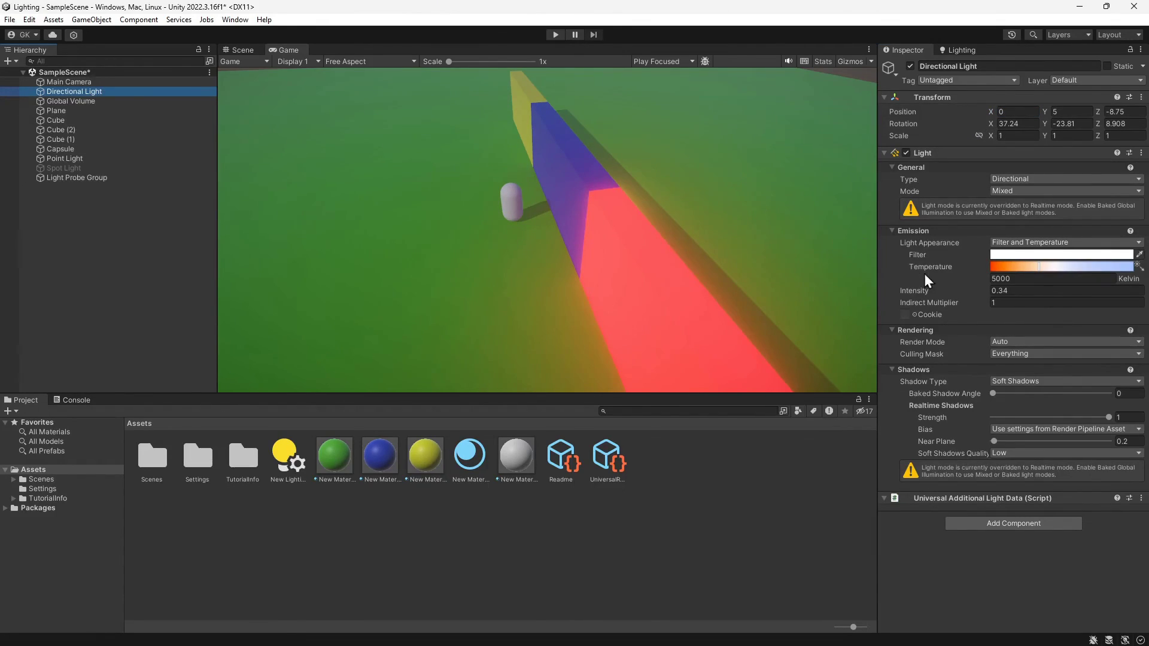
{"action": "mouse_move", "coordinate": [970, 290]}
{"action": "left_mouse_down"}
{"action": "mouse_move", "coordinate": [1004, 290]}
{"action": "mouse_move", "coordinate": [964, 295]}
{"action": "mouse_move", "coordinate": [997, 290]}
{"action": "mouse_move", "coordinate": [949, 282]}
{"action": "left_mouse_up"}
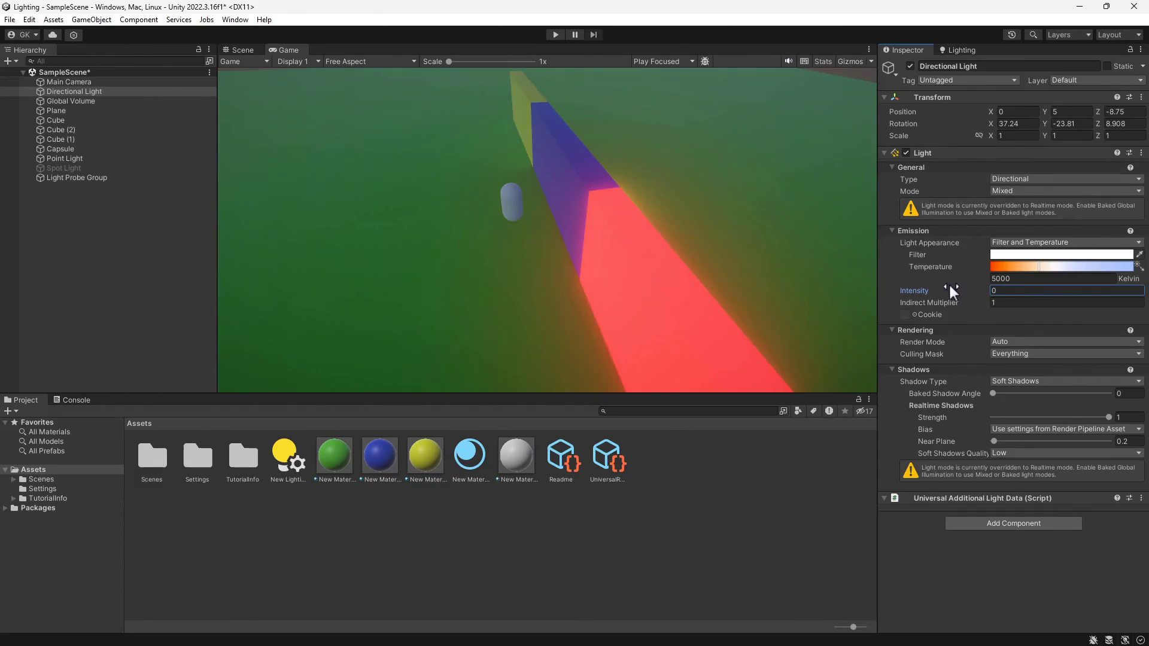